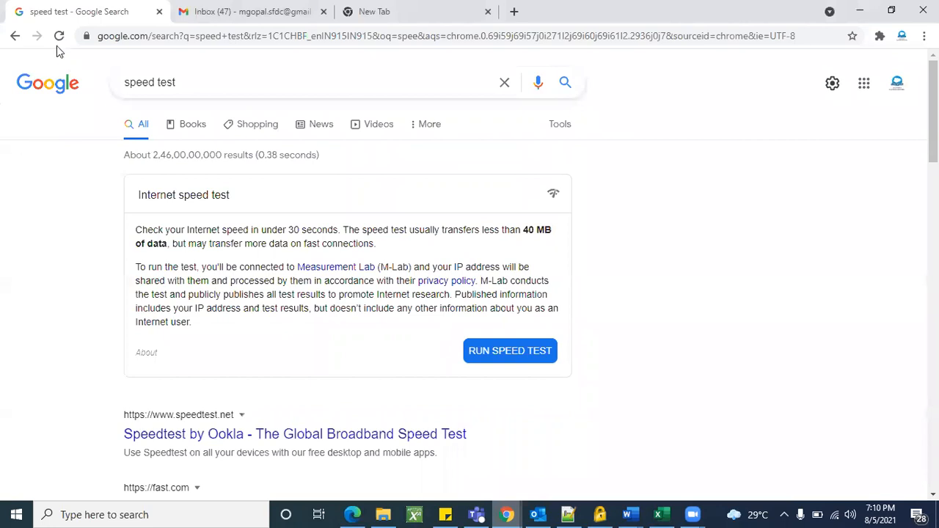
Close the speed test results and extra blank tab, then open a fresh browser tab.
click(55, 43)
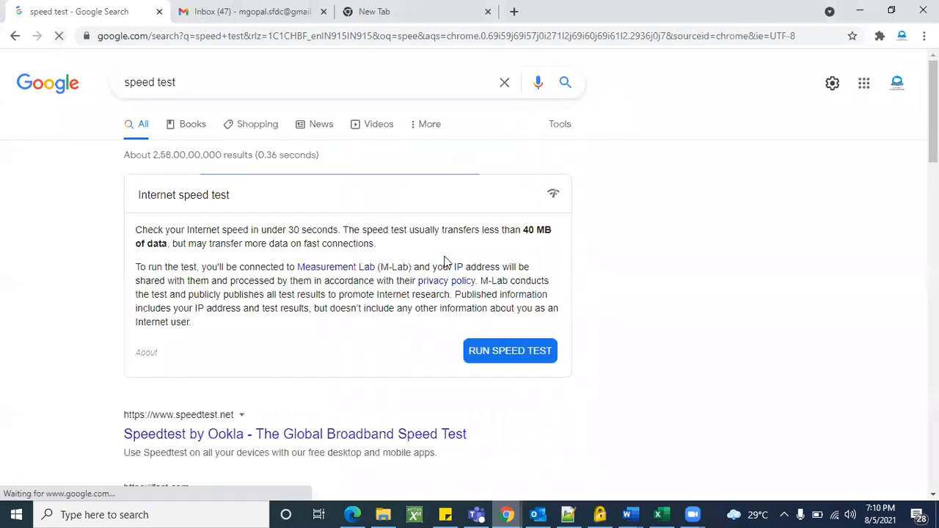
click(160, 11)
click(324, 11)
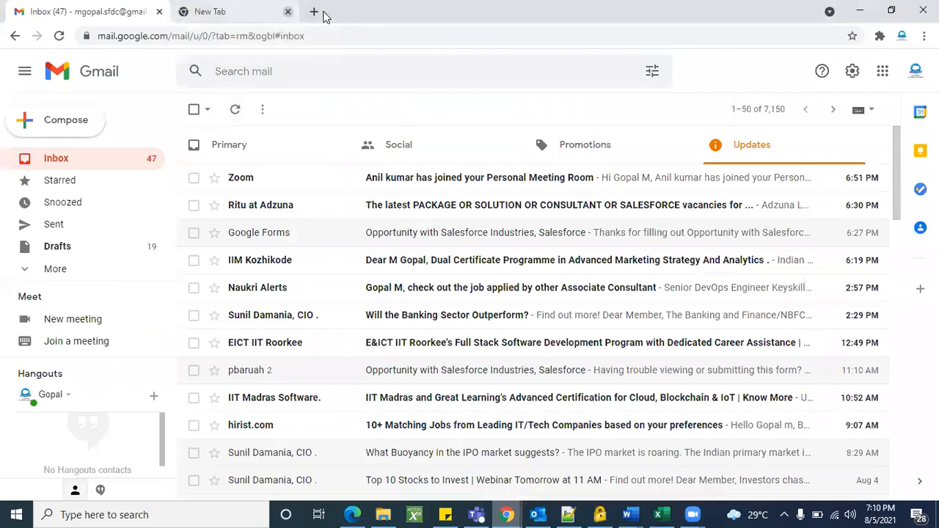
click(184, 10)
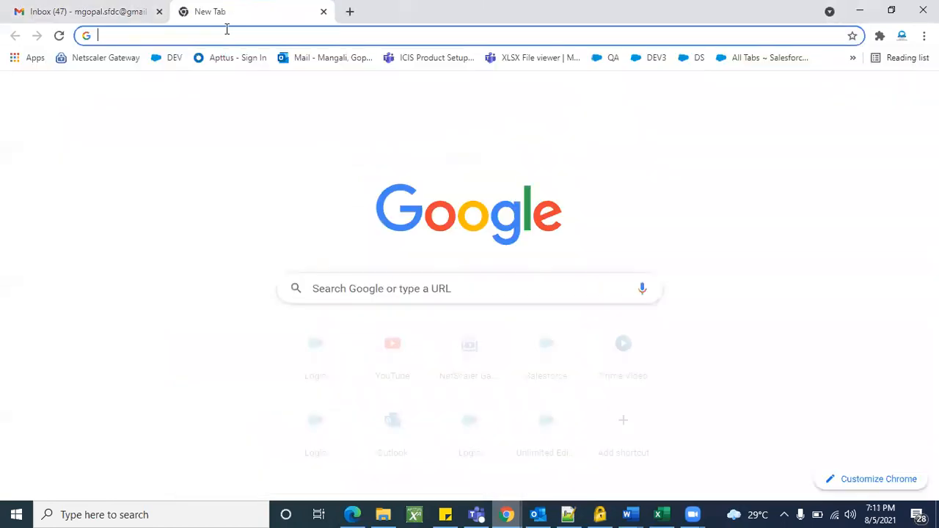
Go to the Salesforce login page at login.salesforce.com.
text(login)
key(Return)
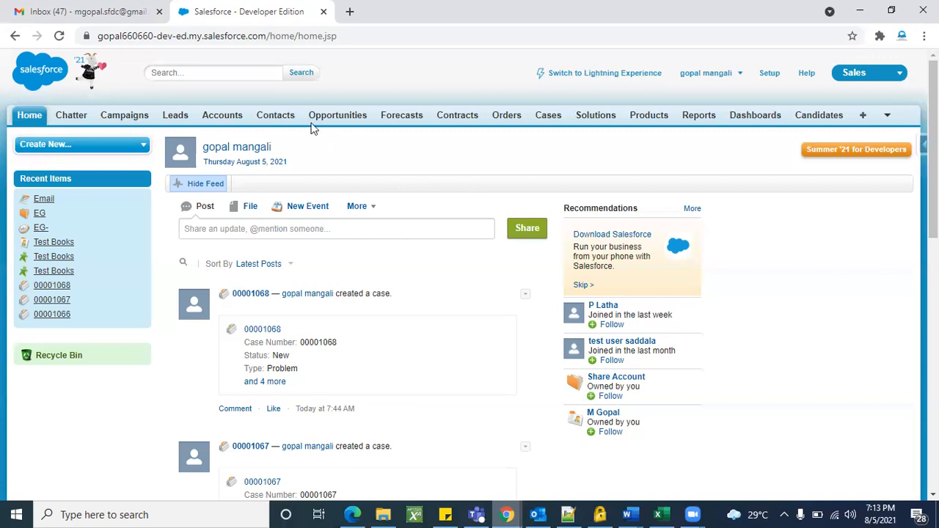
Start a new lead from the Leads home and enter first name 'Lead'.
click(184, 119)
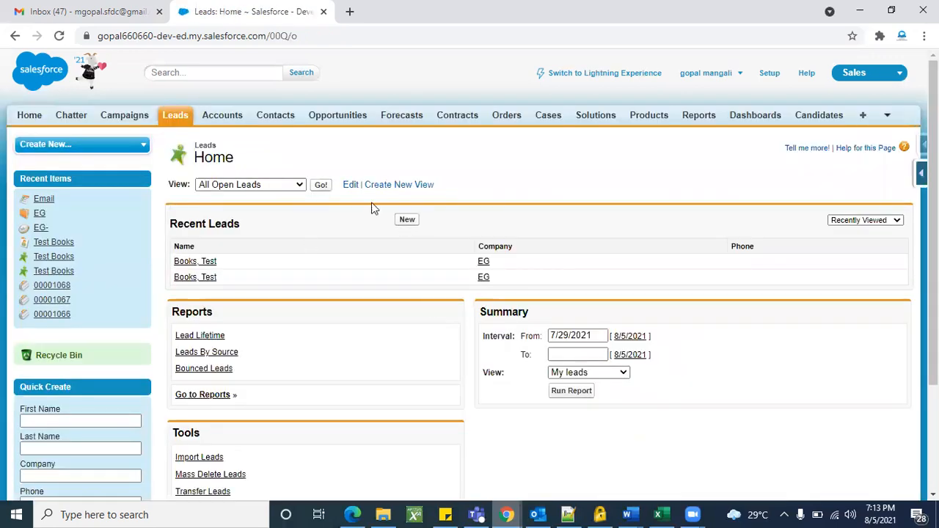
click(412, 222)
scroll(513, 317, down, 1)
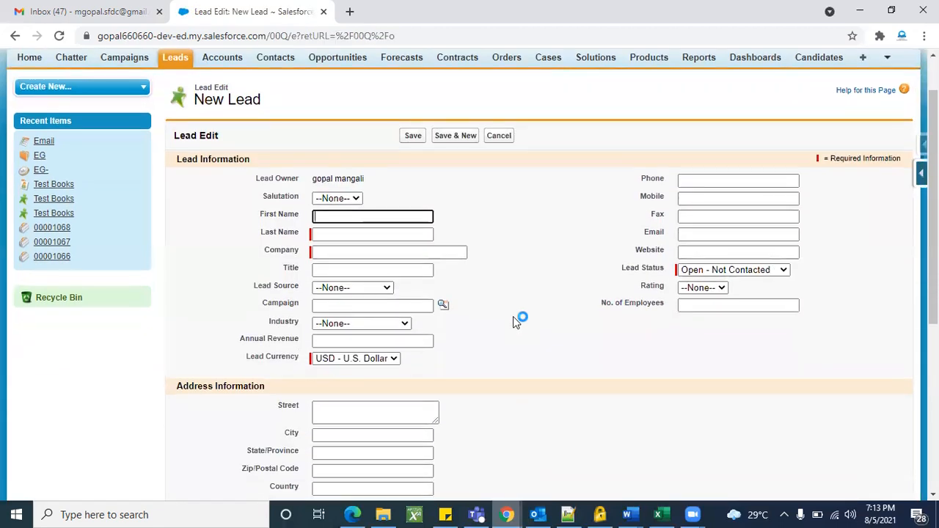
click(404, 216)
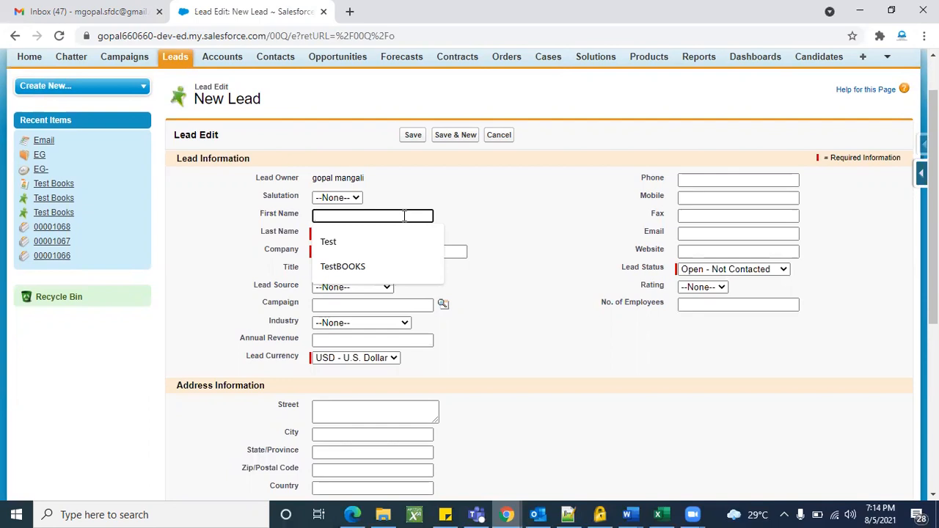
text(Lwead)
key(BackSpace)
key(BackSpace)
key(BackSpace)
key(BackSpace)
key(BackSpace)
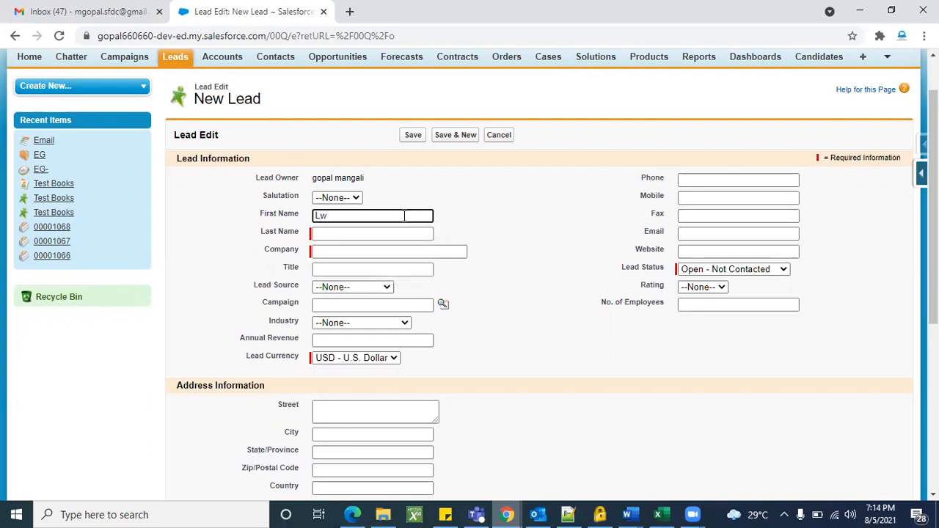
text(Lead)
Enter last name 'Details' and company 'EG' on the new lead.
click(391, 235)
text(Details)
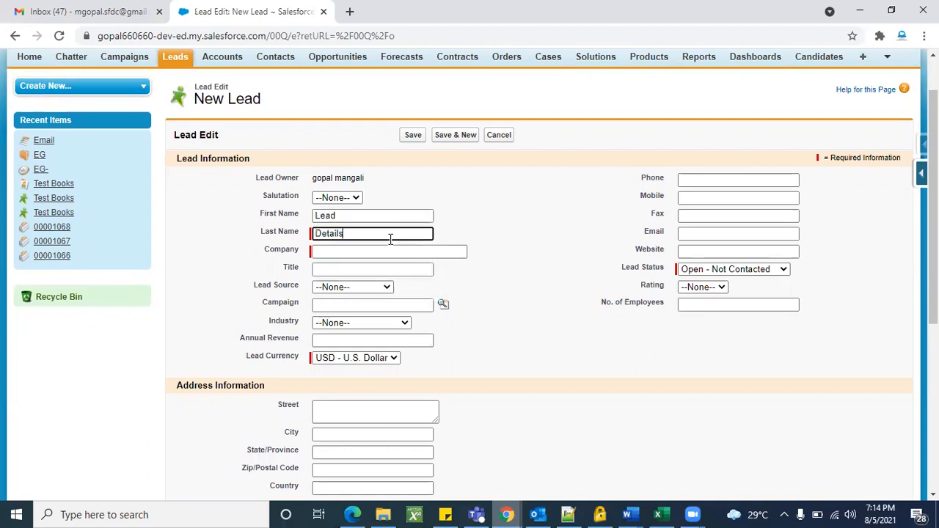
click(512, 231)
click(429, 182)
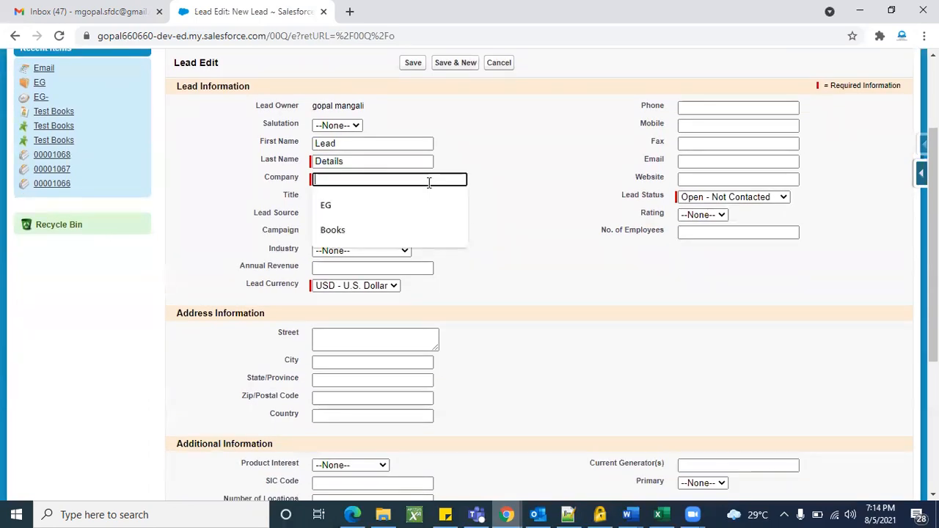
click(342, 209)
scroll(531, 244, down, 1)
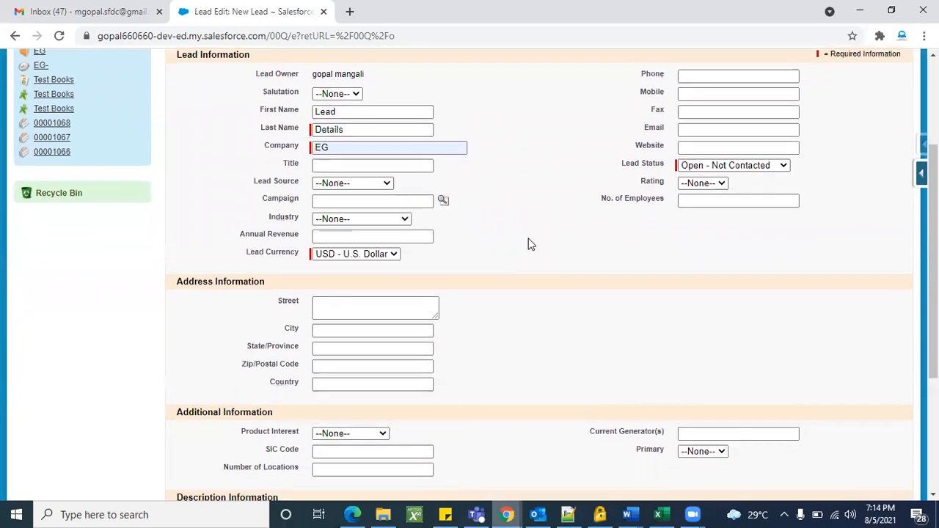
scroll(625, 295, up, 1)
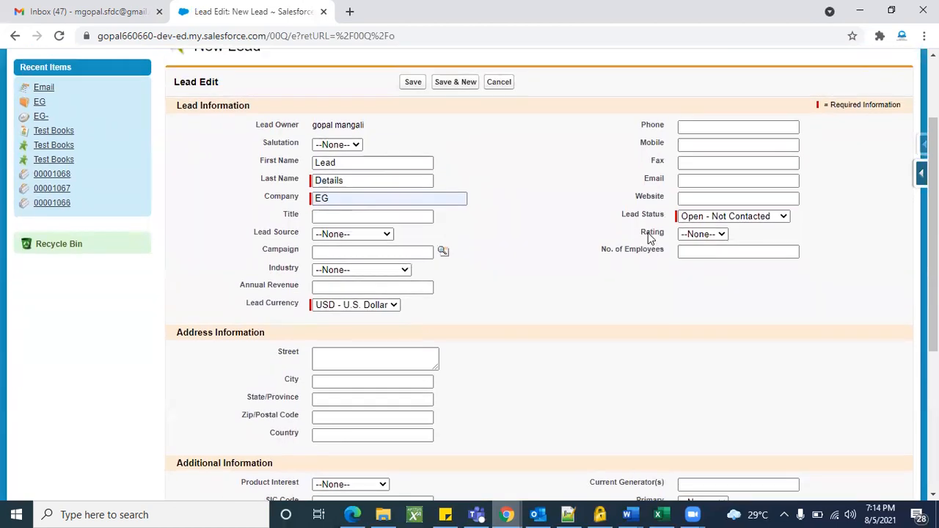
Review the lead status choices, leaving the status unchanged.
click(756, 222)
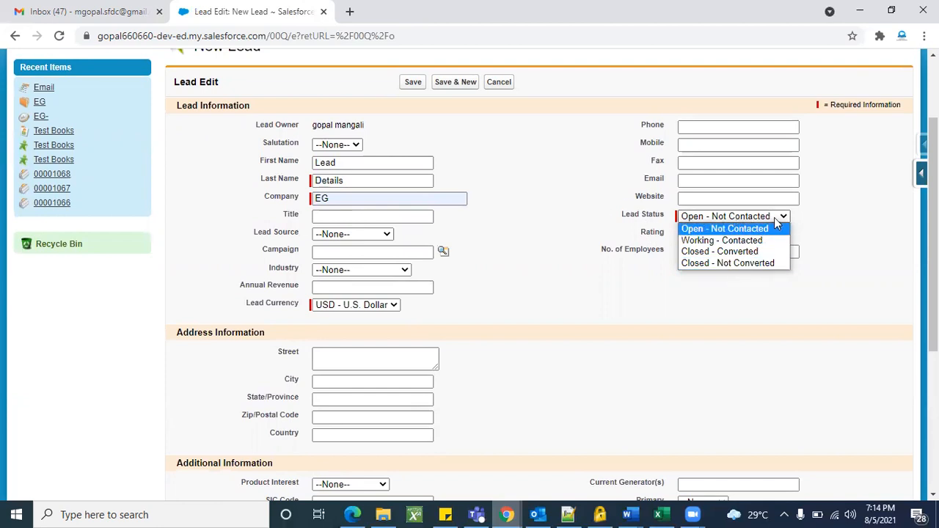
click(563, 218)
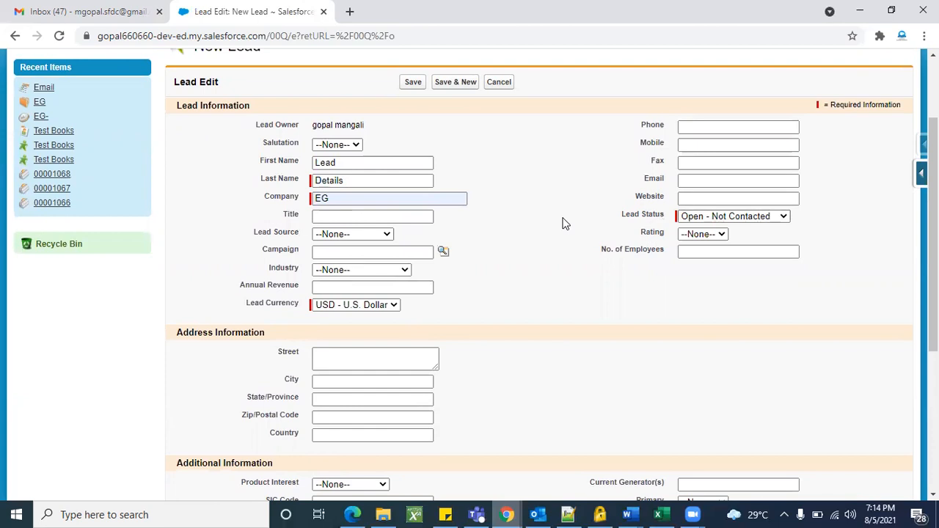
scroll(566, 324, down, 2)
scroll(566, 324, down, 3)
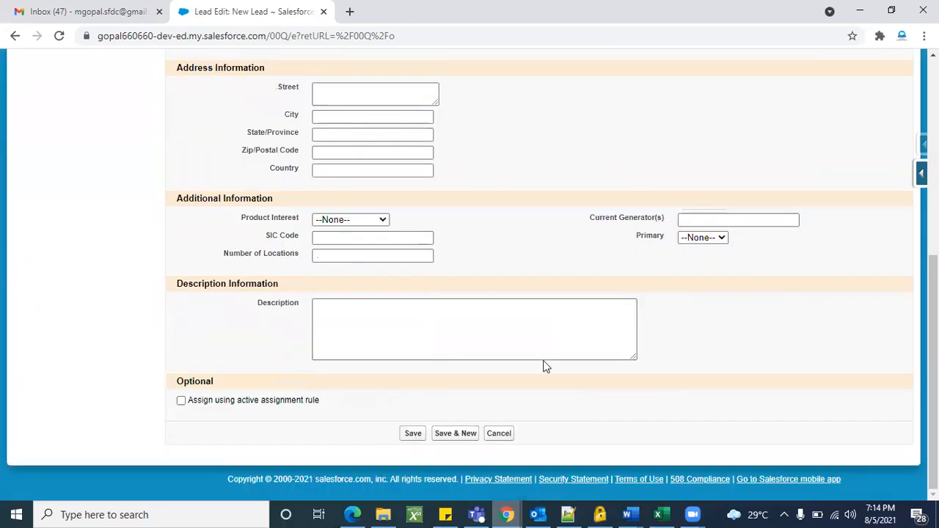
scroll(543, 364, up, 5)
Save the new Lead Details lead record.
click(412, 193)
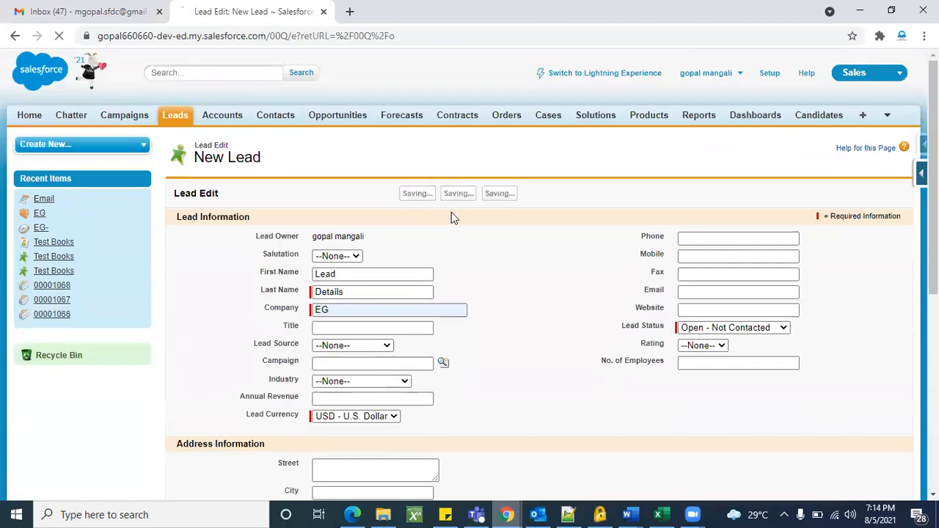
scroll(487, 252, down, 3)
scroll(533, 264, up, 1)
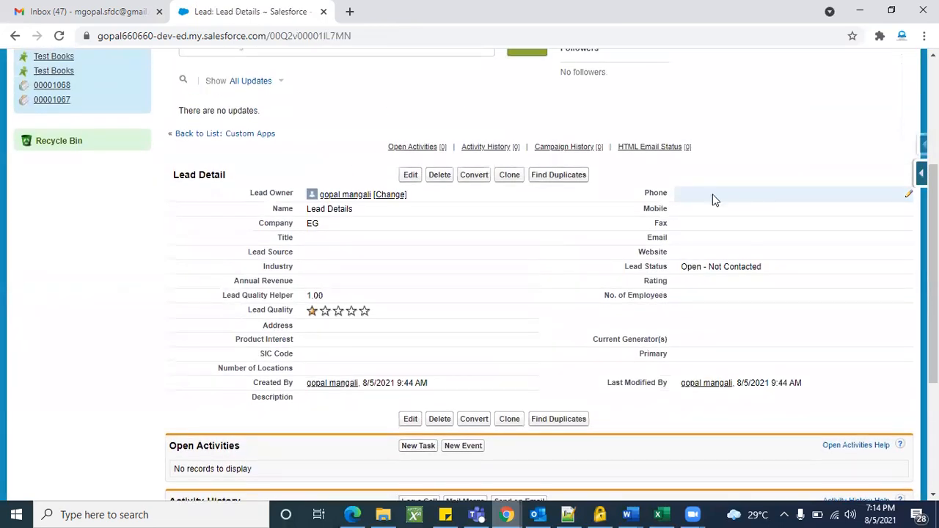
Add mobile number 4636 and the suggested e-mail address inline, then save.
double_click(715, 198)
double_click(708, 211)
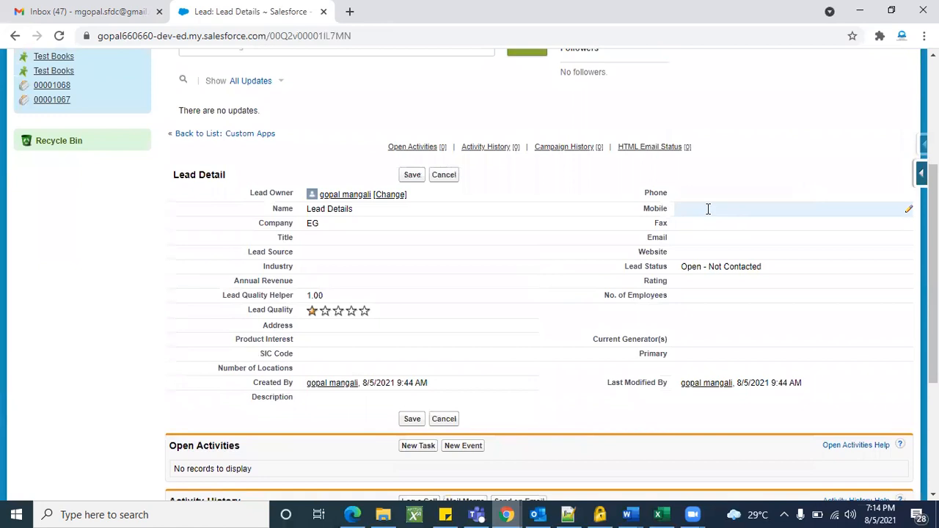
text(463644)
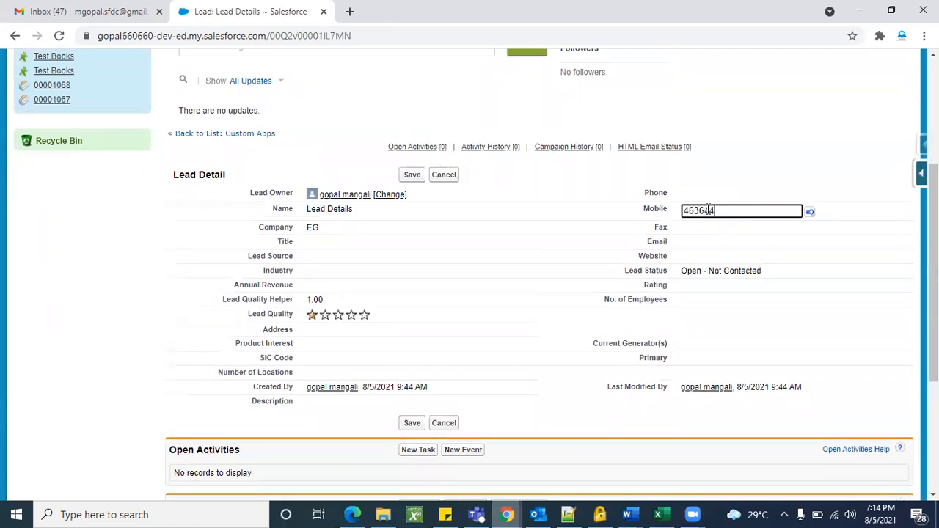
double_click(705, 241)
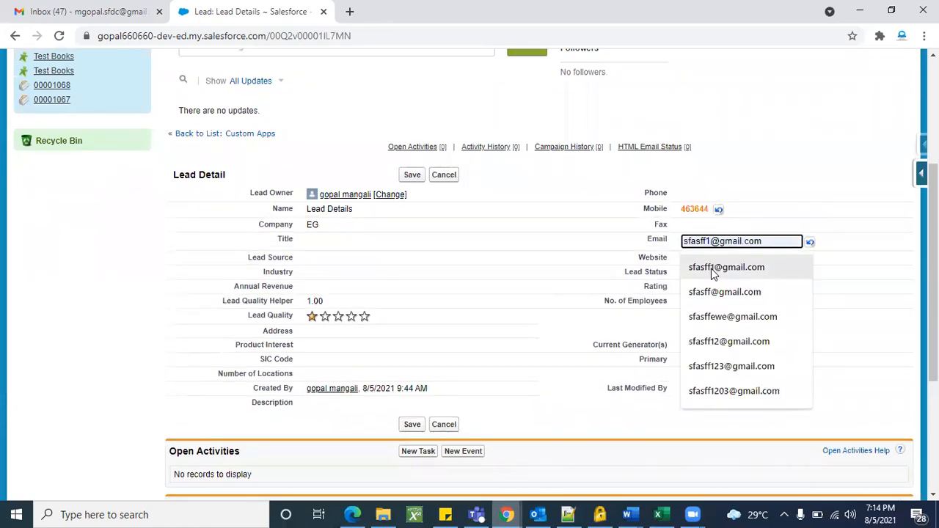
click(713, 272)
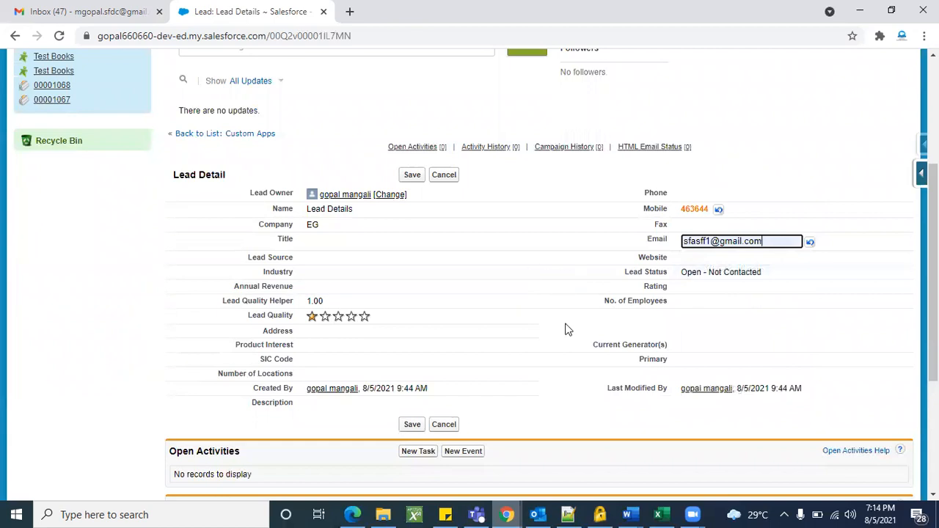
click(410, 176)
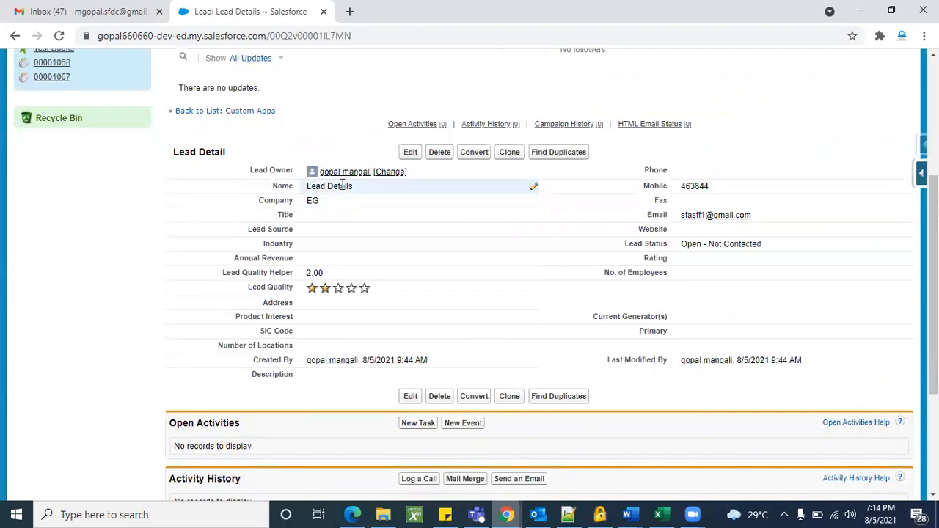
scroll(505, 301, down, 1)
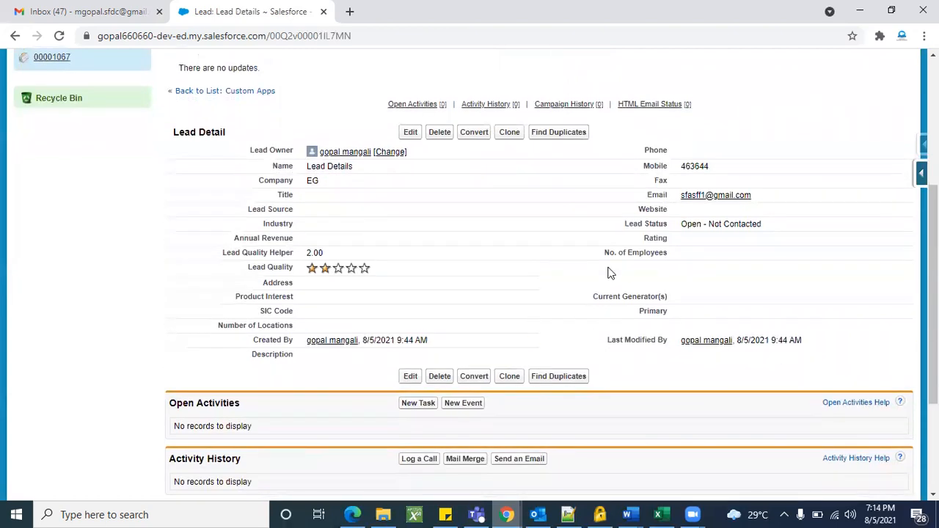
scroll(663, 373, up, 2)
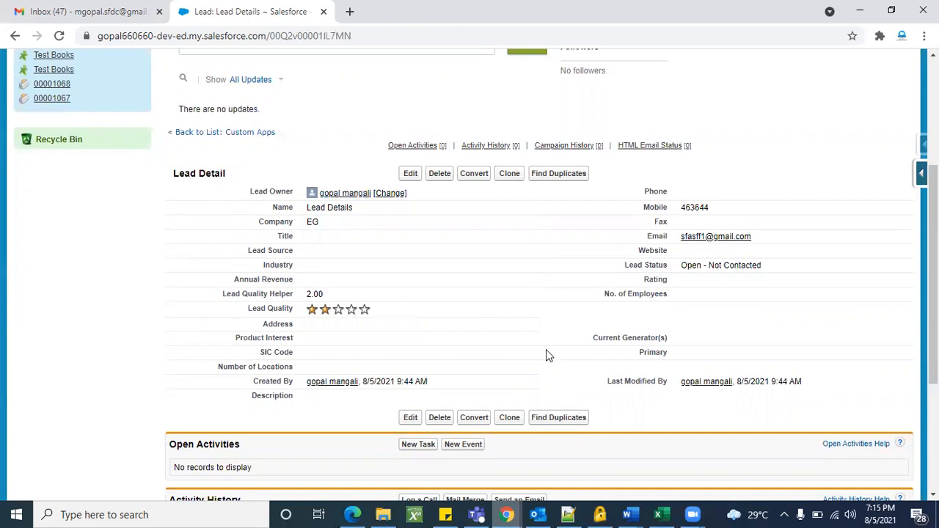
Begin converting the lead and attach it to the existing Actions account.
click(473, 175)
scroll(577, 357, down, 2)
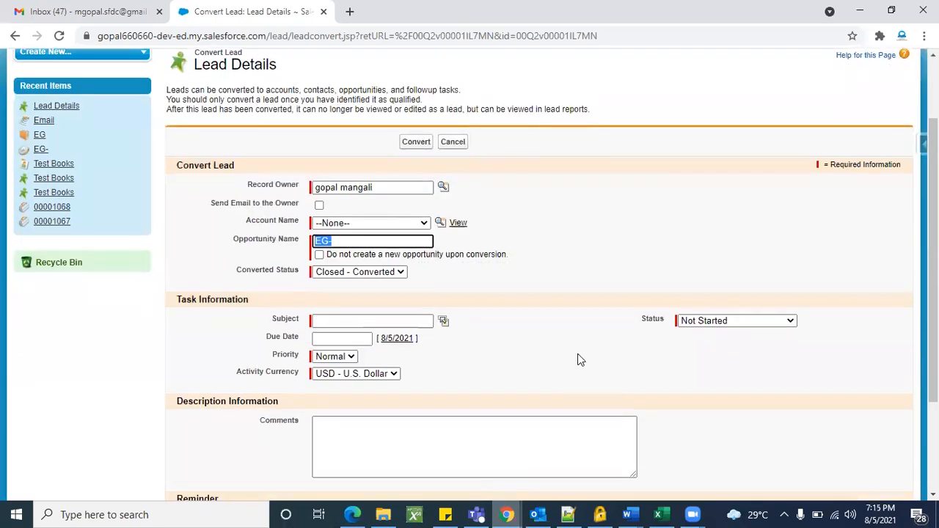
click(361, 210)
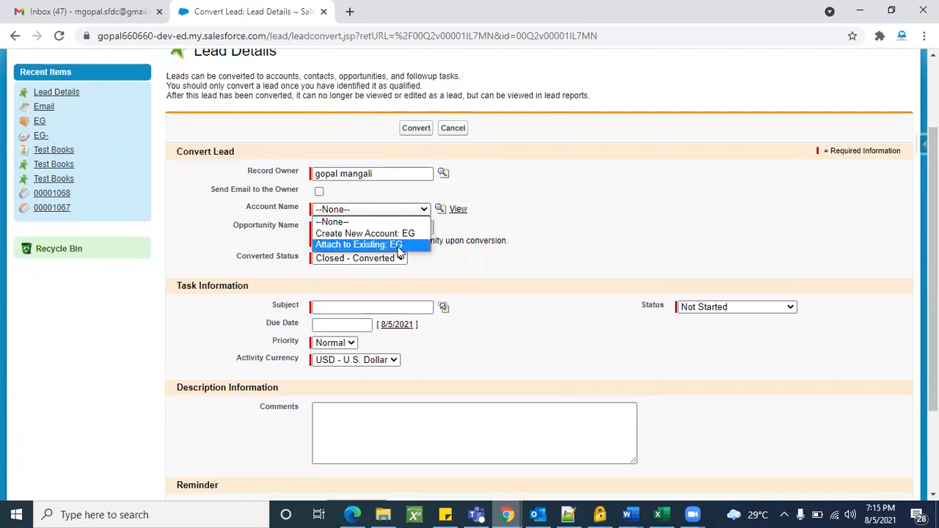
click(560, 199)
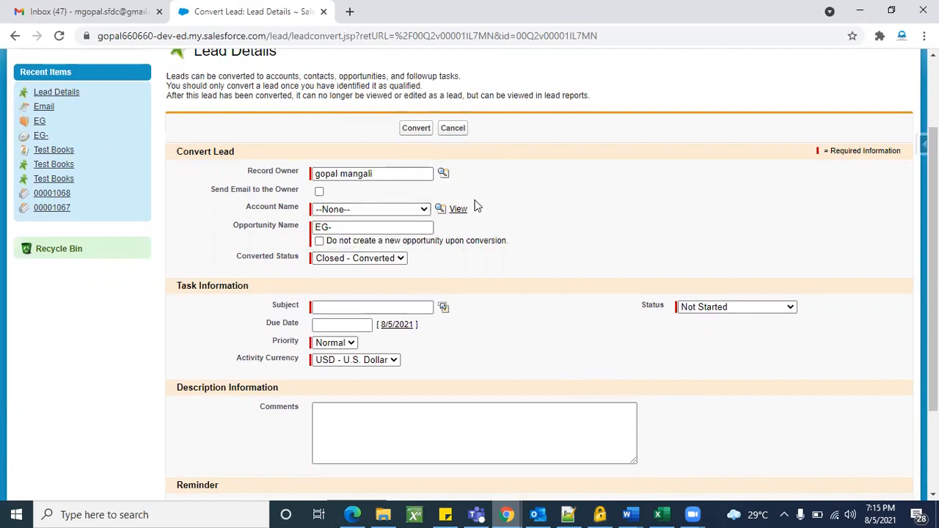
click(459, 211)
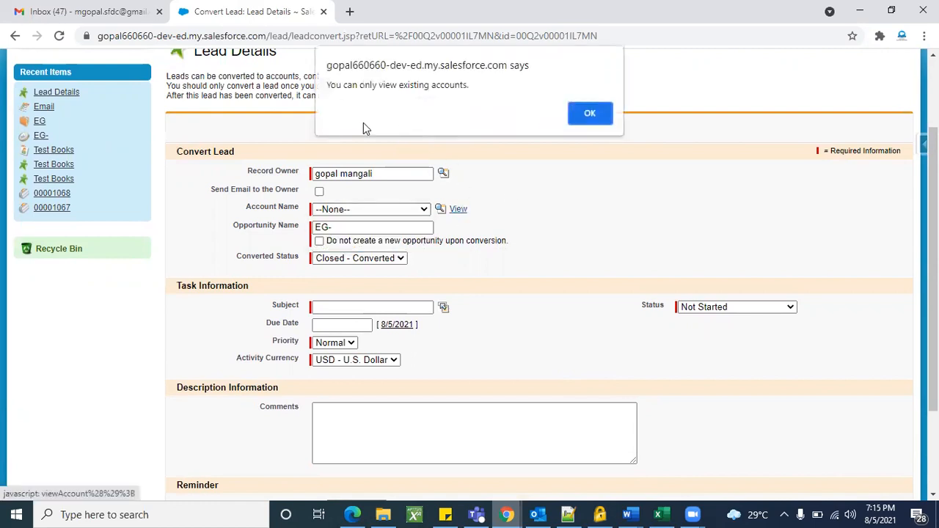
click(579, 113)
click(442, 209)
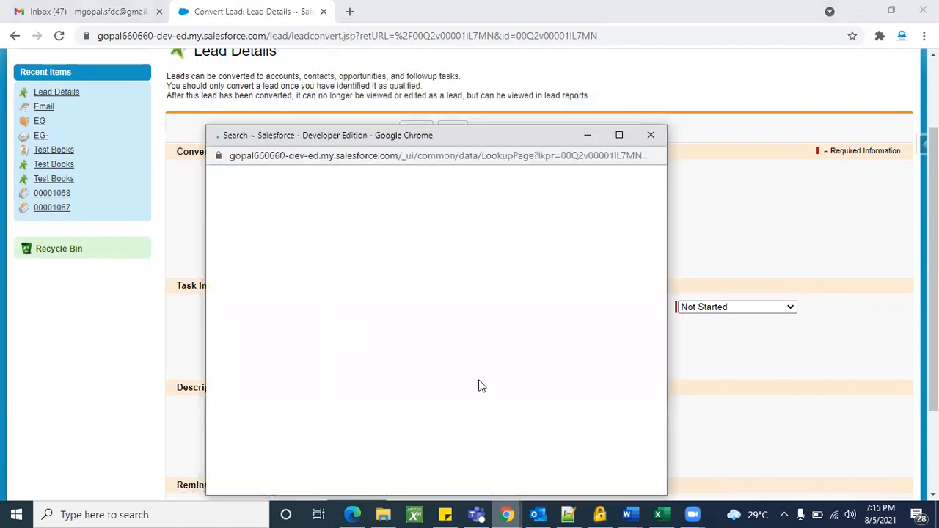
scroll(319, 320, down, 5)
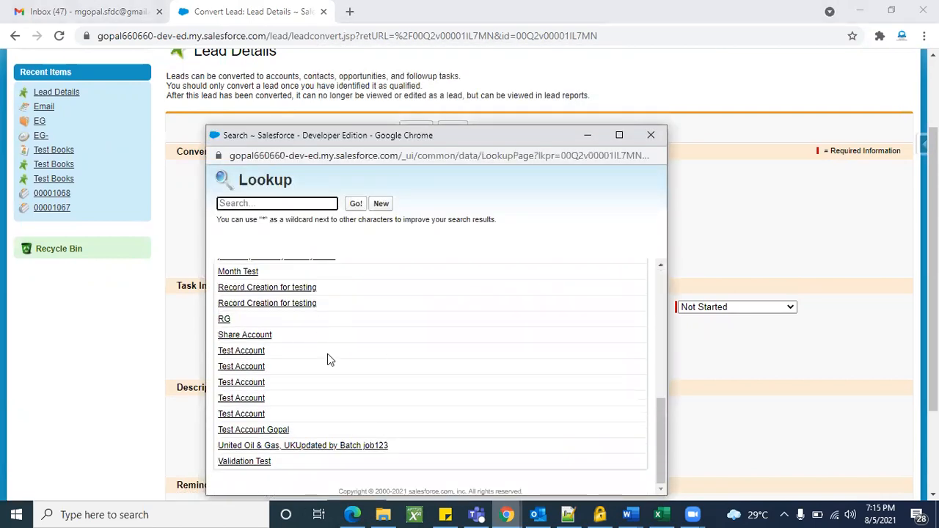
scroll(328, 353, up, 5)
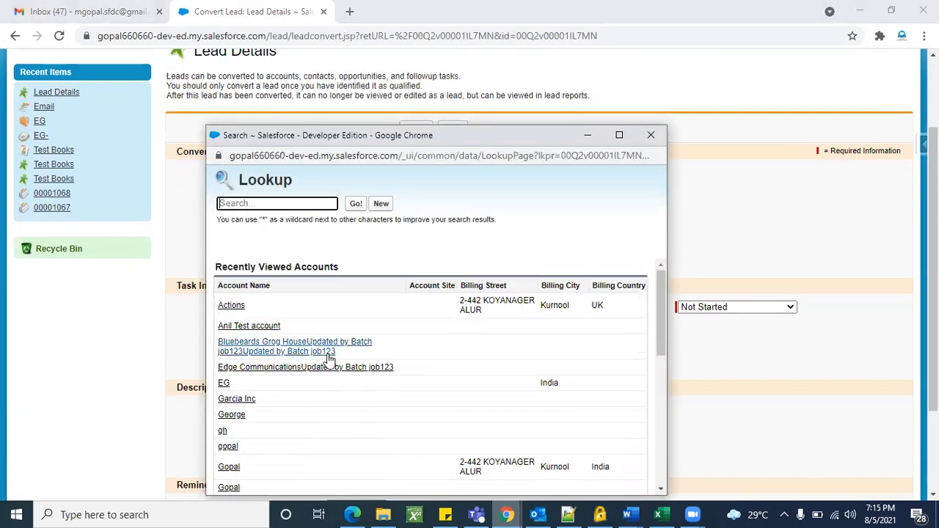
click(233, 306)
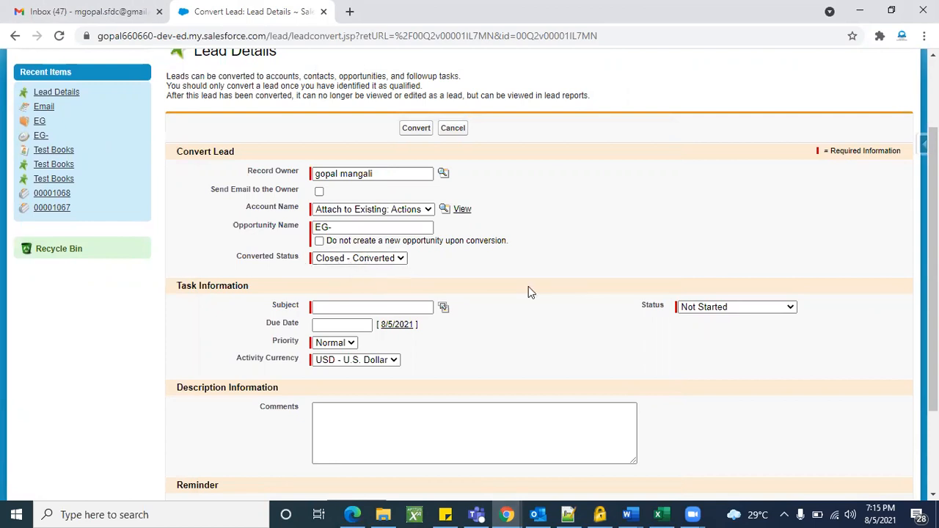
Set the follow-up task subject to Call and convert the lead.
scroll(529, 326, down, 1)
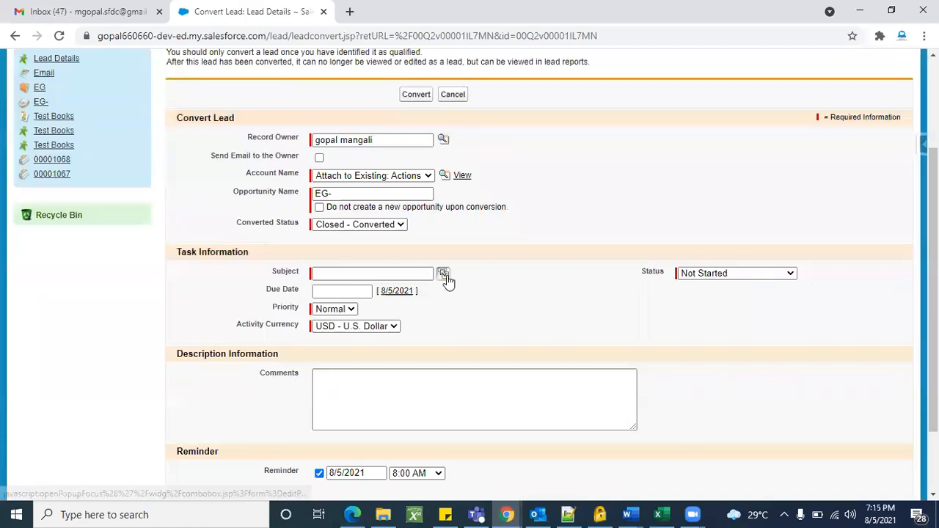
click(444, 274)
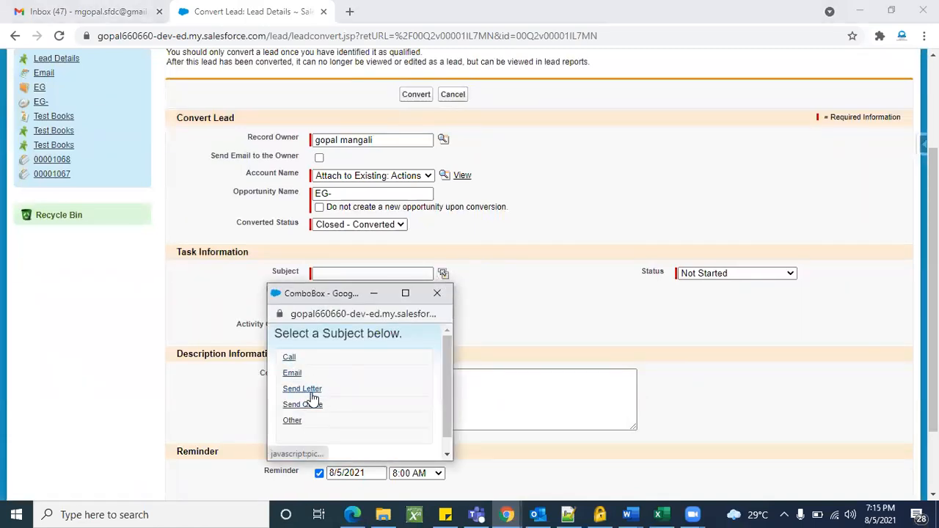
click(291, 359)
scroll(472, 307, down, 1)
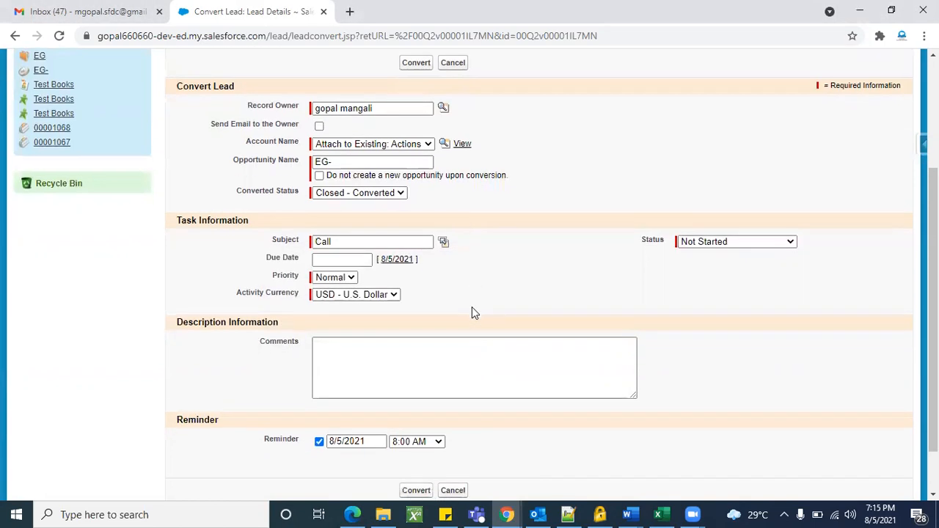
scroll(433, 452, down, 1)
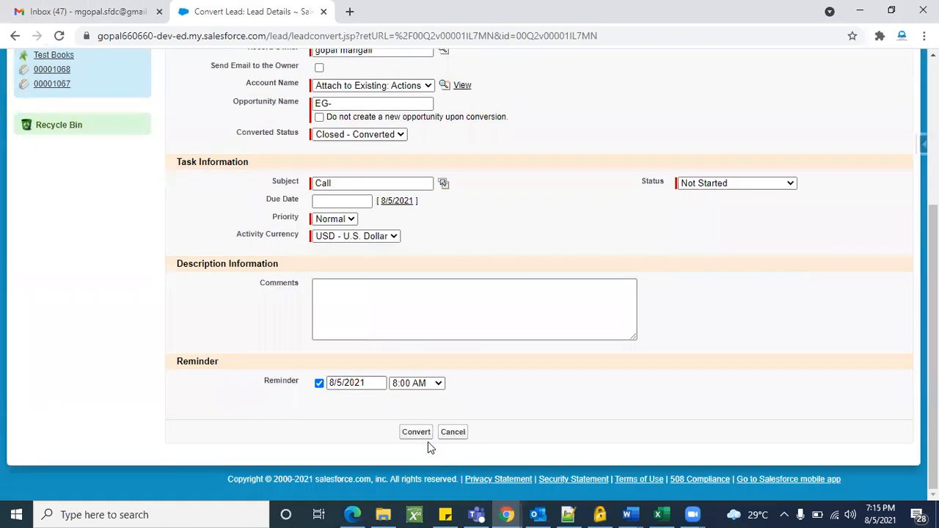
click(426, 435)
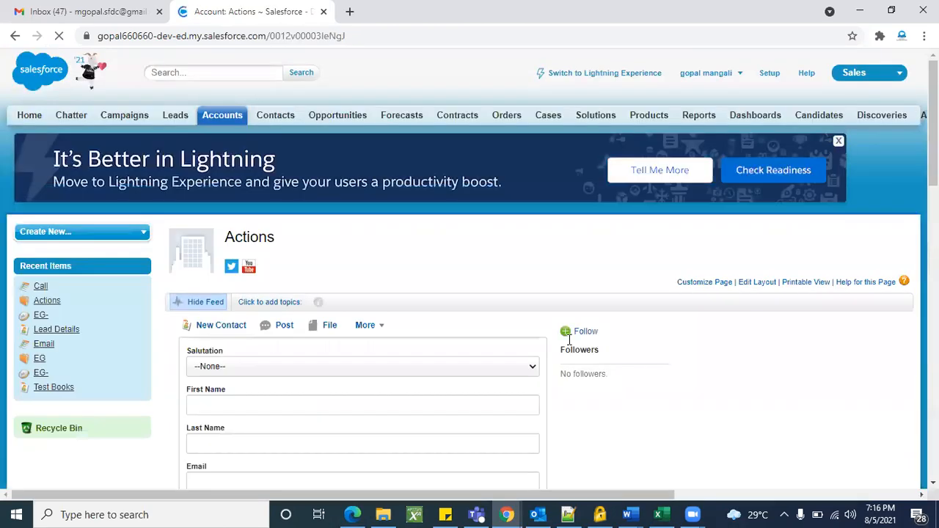
Review the Actions account detail page after conversion.
scroll(445, 303, down, 7)
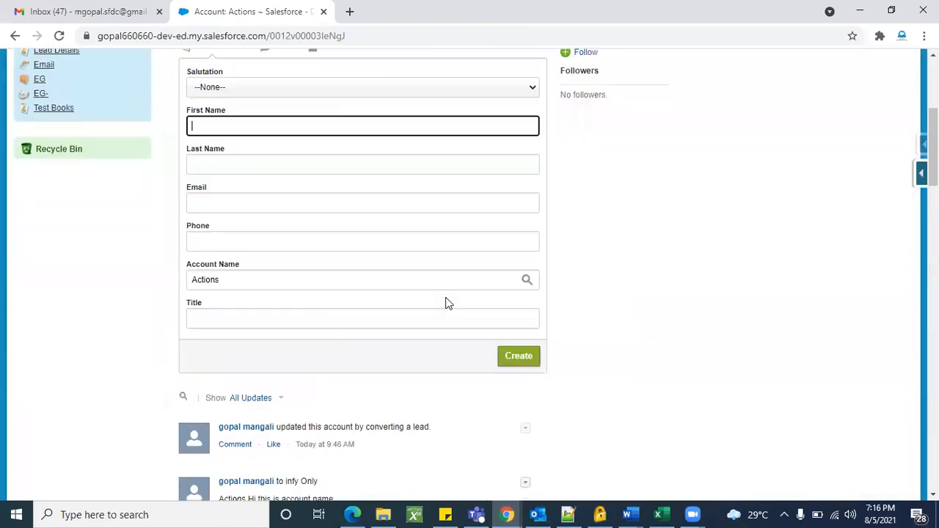
scroll(449, 303, down, 5)
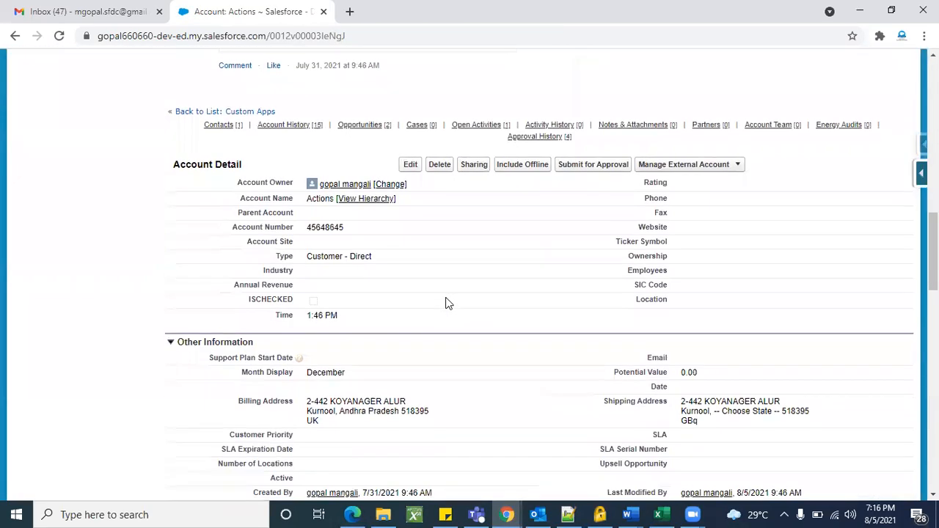
triple_click(192, 165)
scroll(400, 303, down, 1)
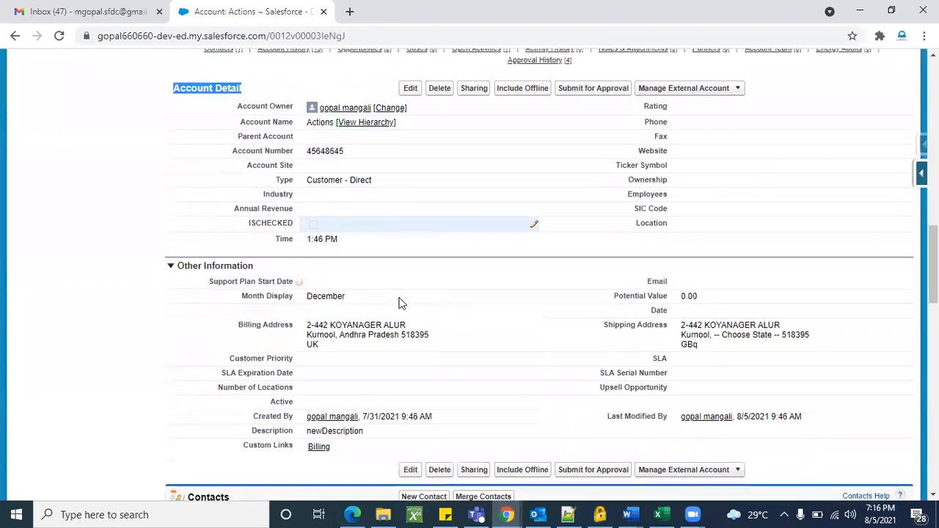
scroll(401, 303, up, 1)
scroll(325, 327, down, 6)
scroll(325, 327, up, 1)
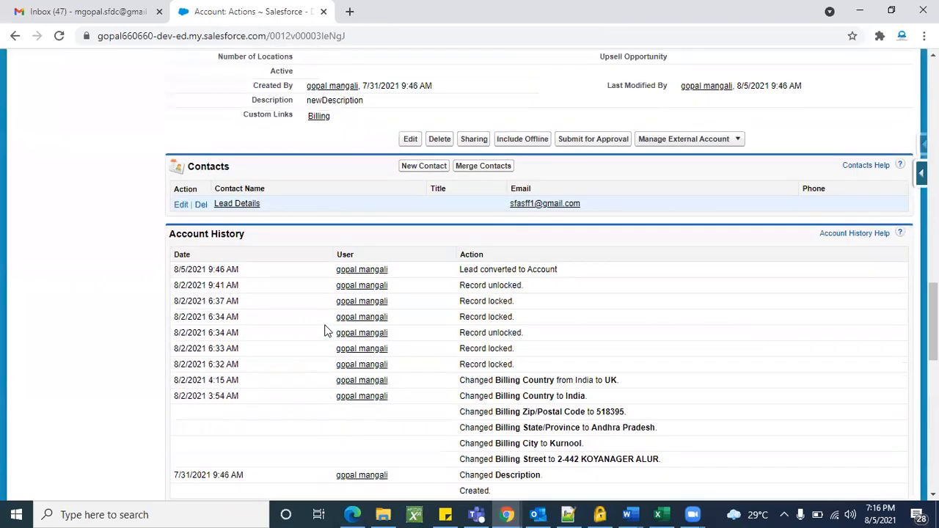
Open the Lead Details contact and EG- opportunity in new tabs, dismissing the task reminder.
right_click(253, 211)
click(270, 216)
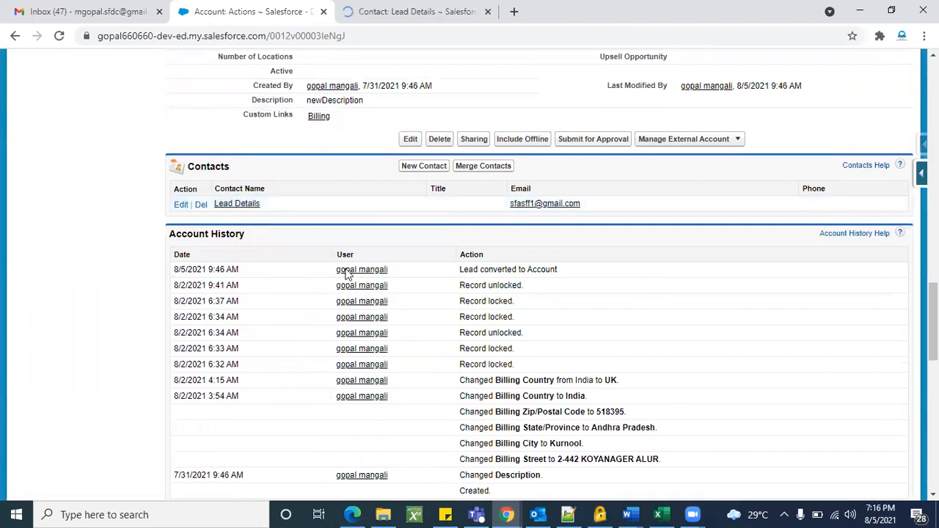
scroll(248, 197, down, 5)
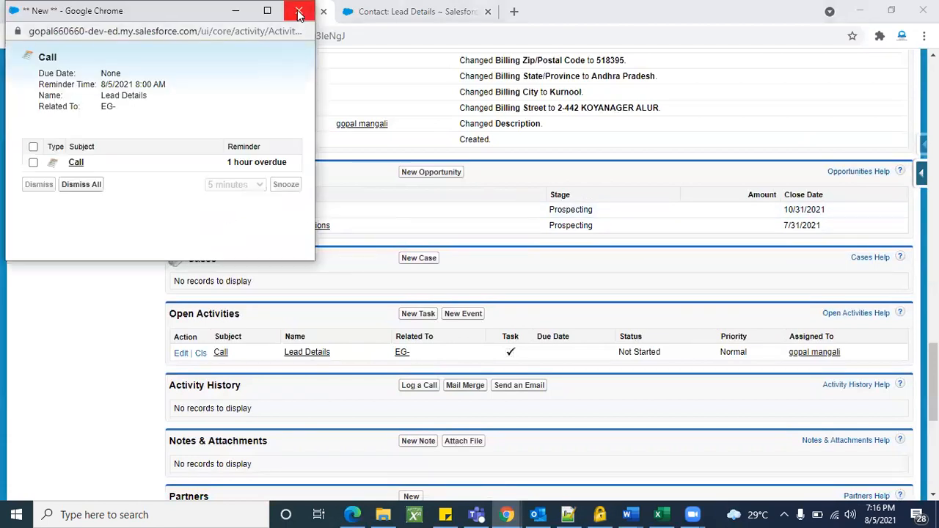
click(299, 14)
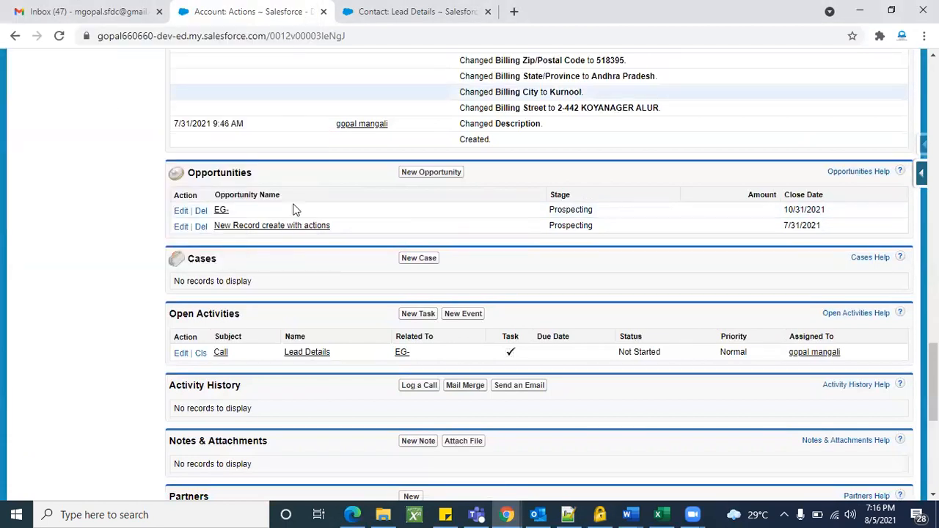
right_click(227, 212)
click(246, 221)
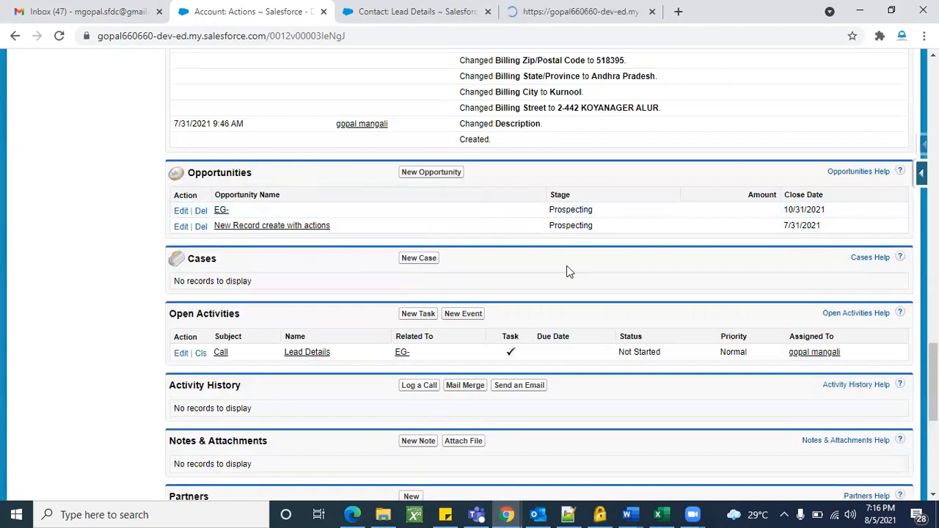
scroll(566, 269, down, 2)
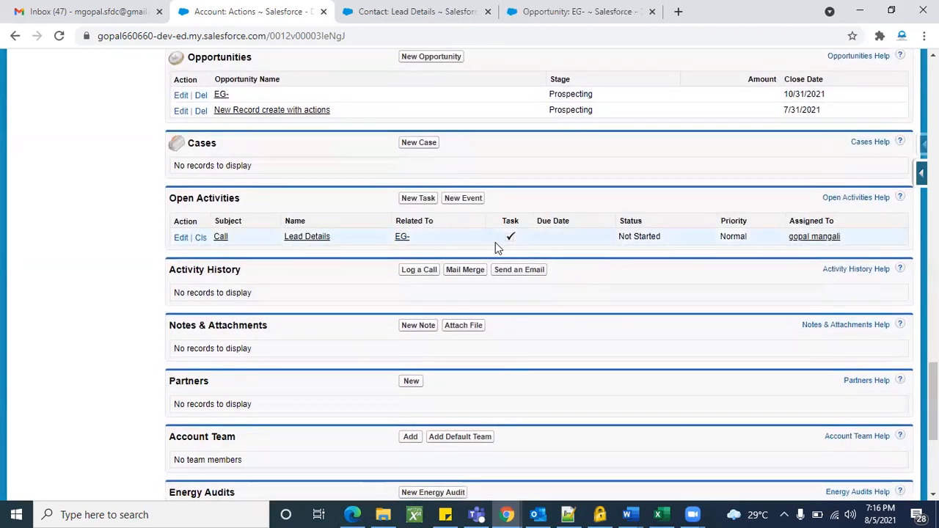
scroll(537, 233, up, 3)
Review the Lead Details contact and EG- opportunity tabs, then return to the Actions account.
click(416, 11)
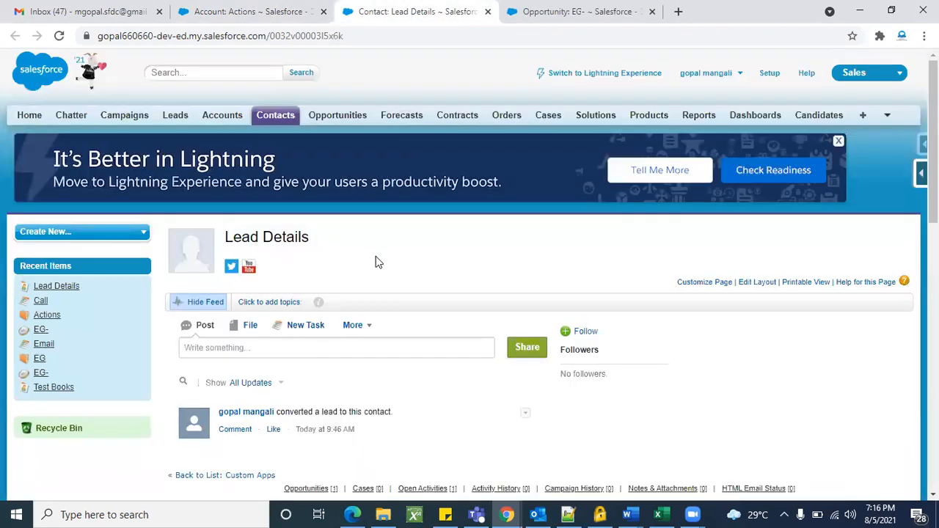
scroll(469, 254, down, 5)
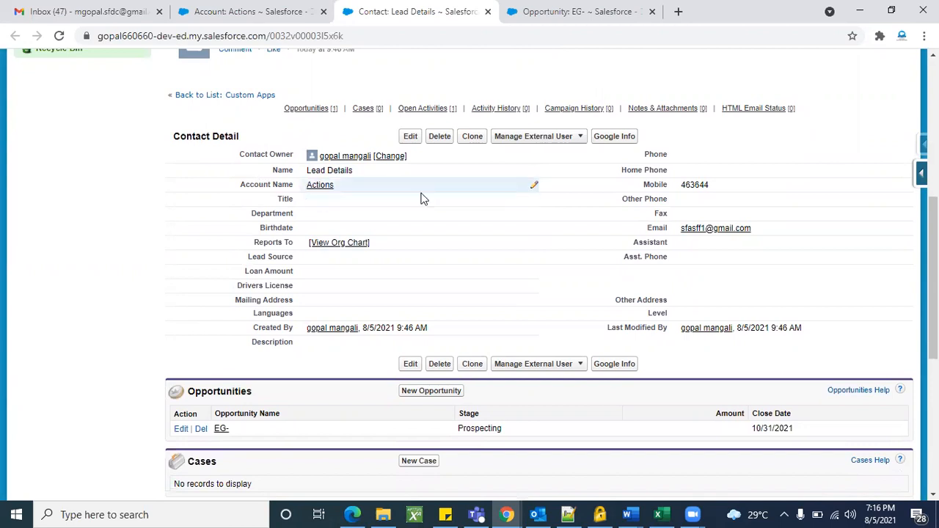
scroll(552, 239, down, 1)
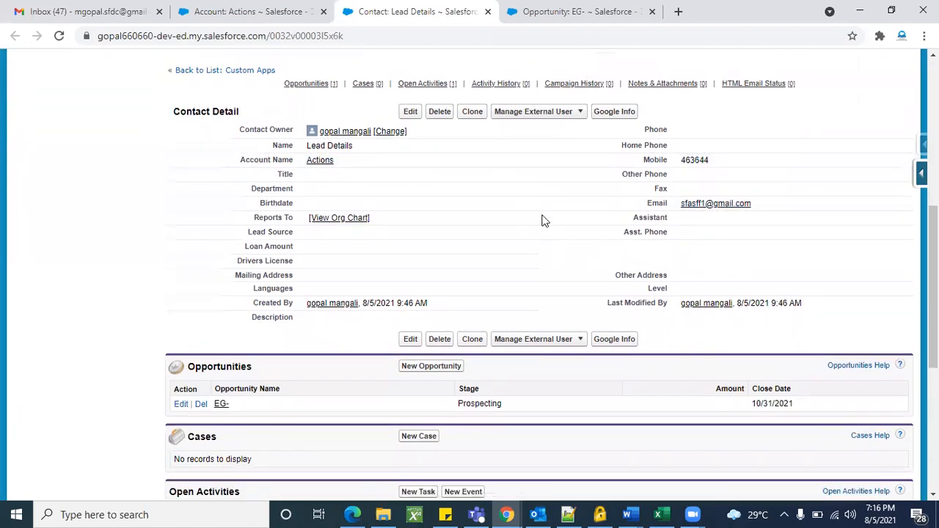
scroll(543, 220, up, 1)
scroll(455, 222, down, 1)
scroll(286, 312, down, 1)
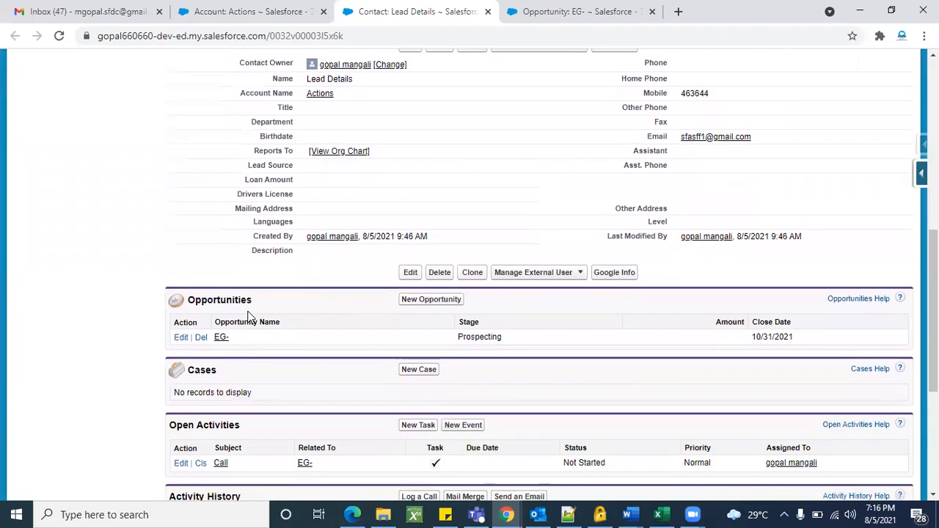
click(562, 11)
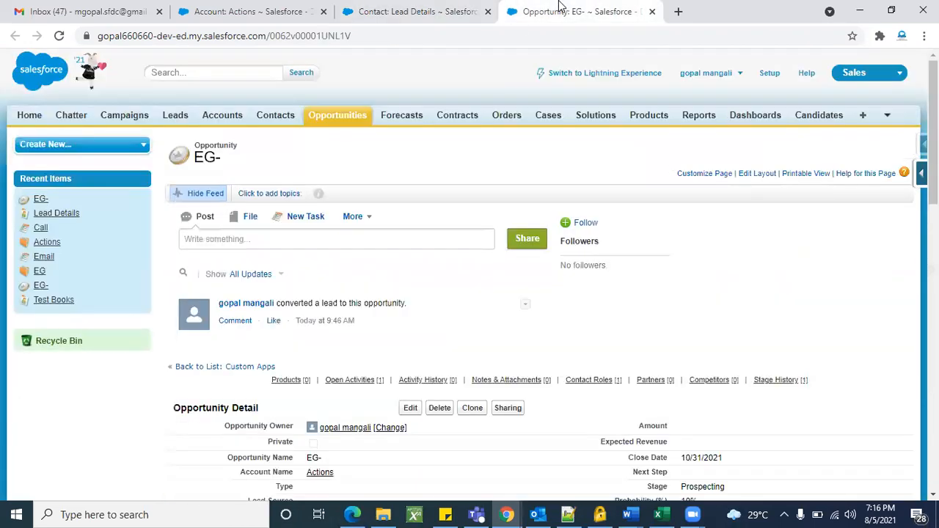
scroll(582, 363, down, 3)
scroll(573, 360, down, 3)
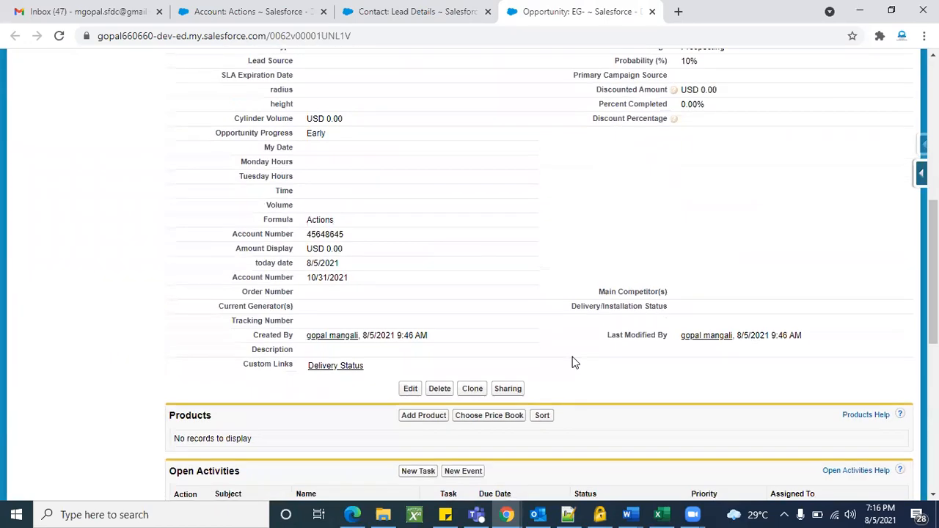
scroll(510, 291, down, 4)
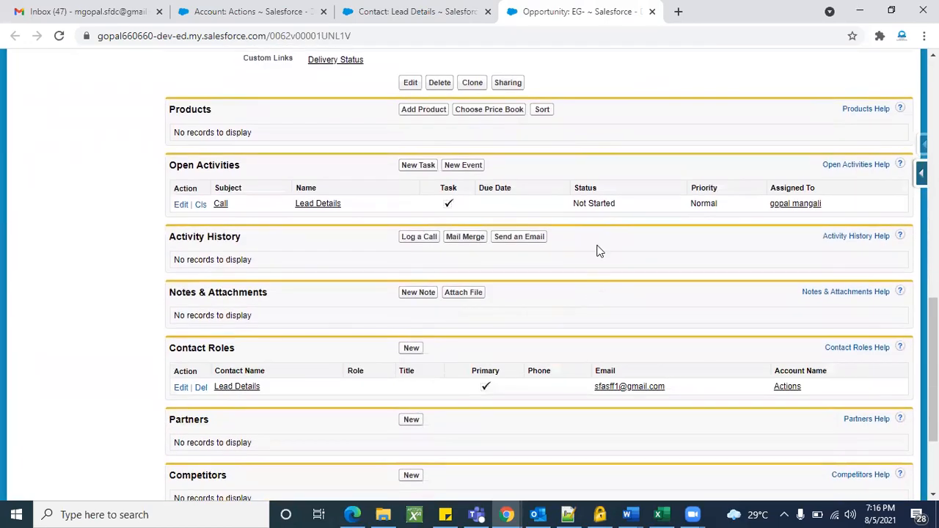
scroll(617, 242, up, 1)
scroll(640, 233, up, 7)
click(404, 6)
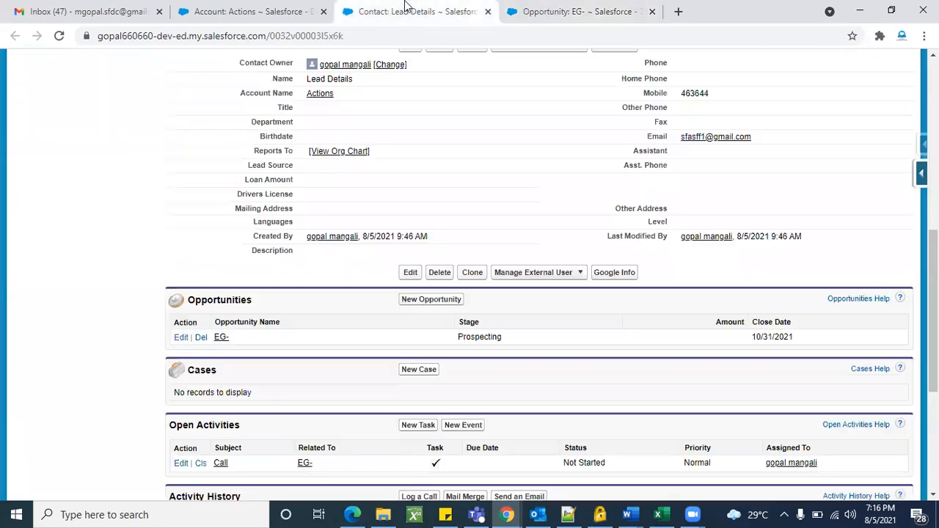
click(260, 6)
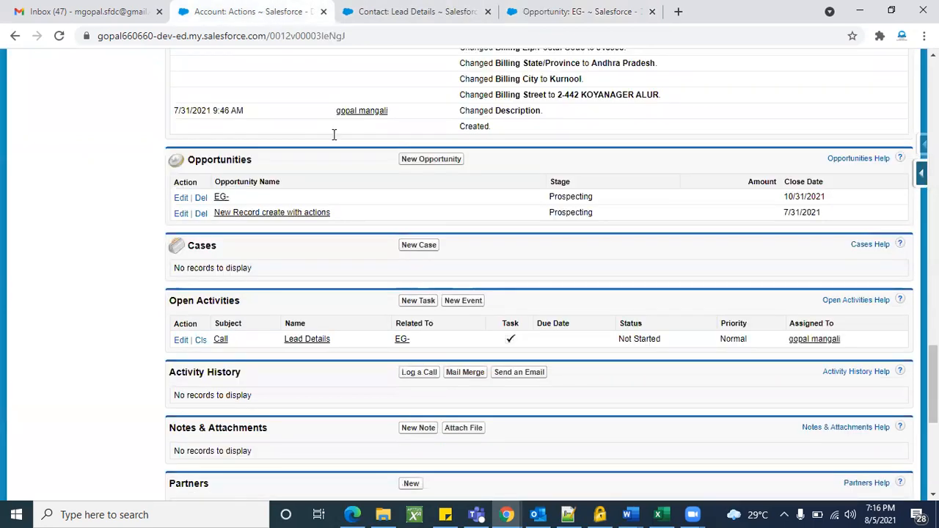
scroll(398, 310, up, 15)
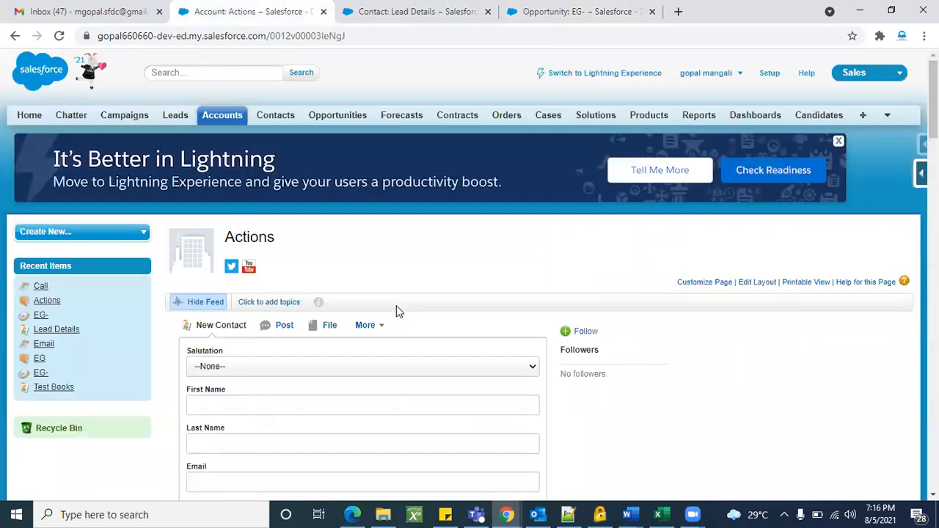
In a new second tab, show All Open Leads filtered to L and widen the Name column.
right_click(184, 126)
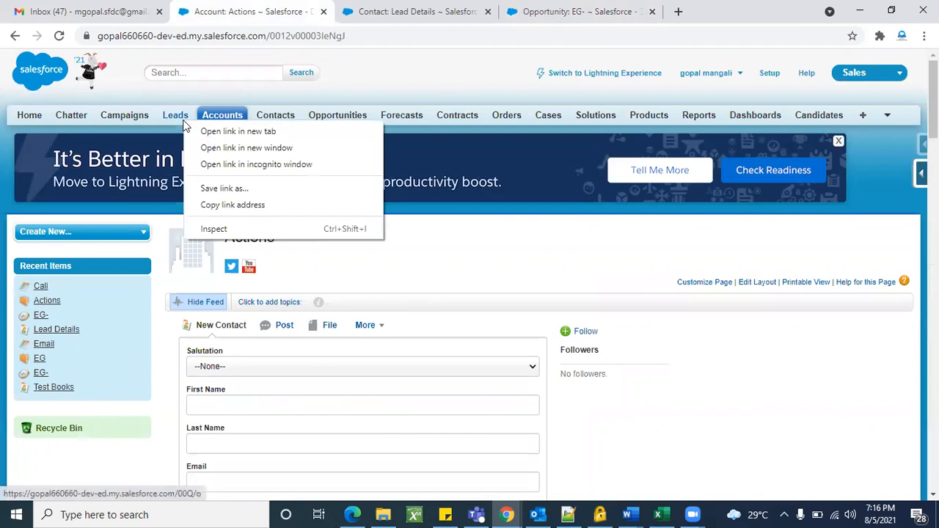
click(203, 131)
drag(646, 9, 237, 6)
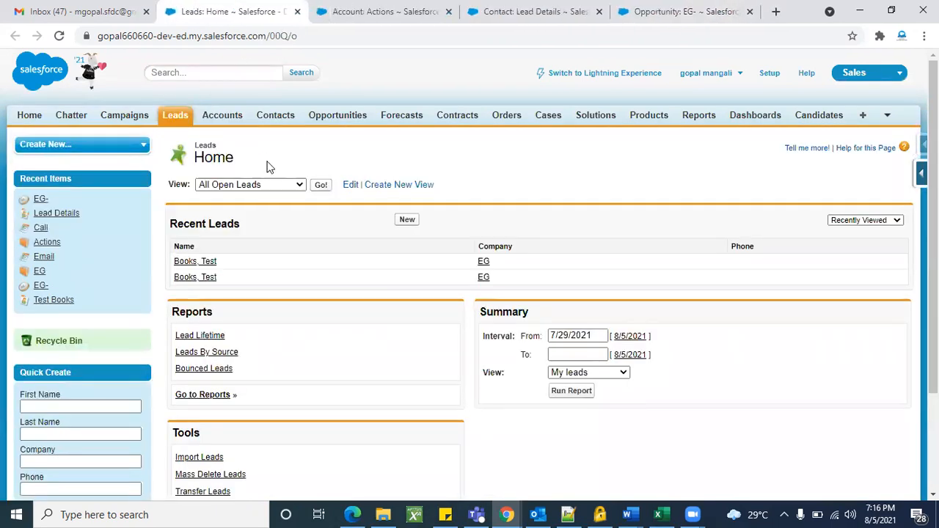
click(321, 187)
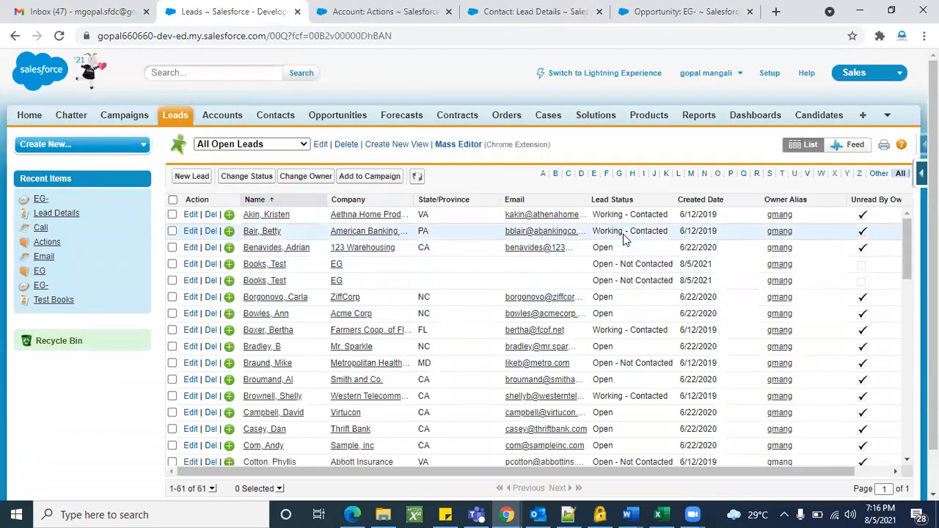
click(679, 174)
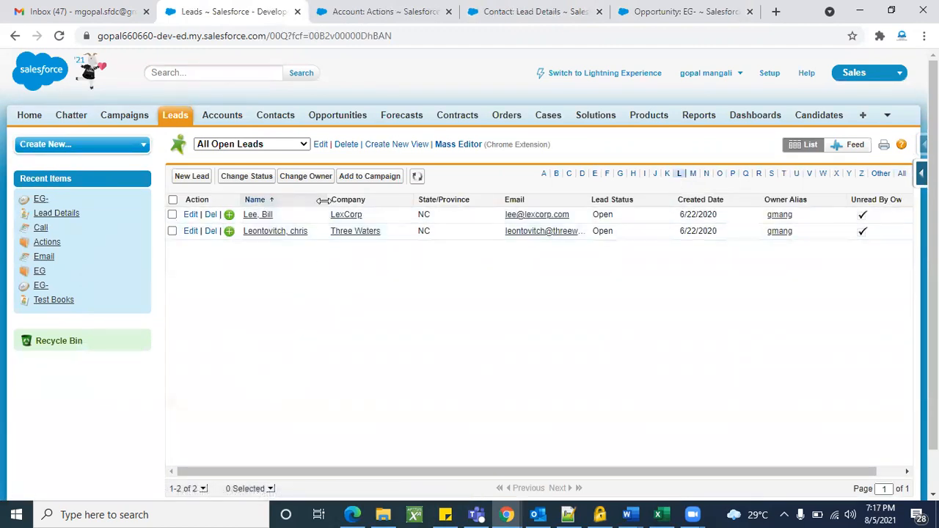
drag(326, 199, 457, 199)
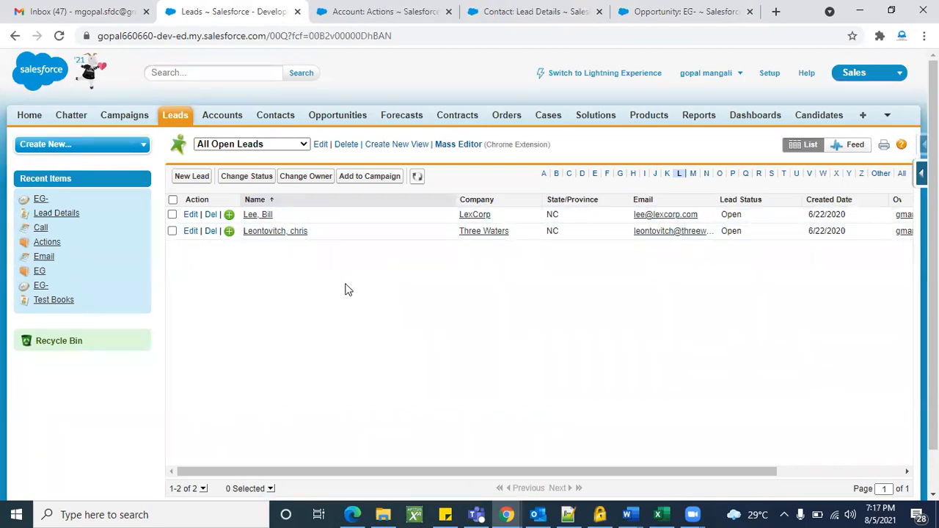
Glance over the Actions account, Lead Details contact and EG- opportunity tabs, then return to Leads.
click(386, 9)
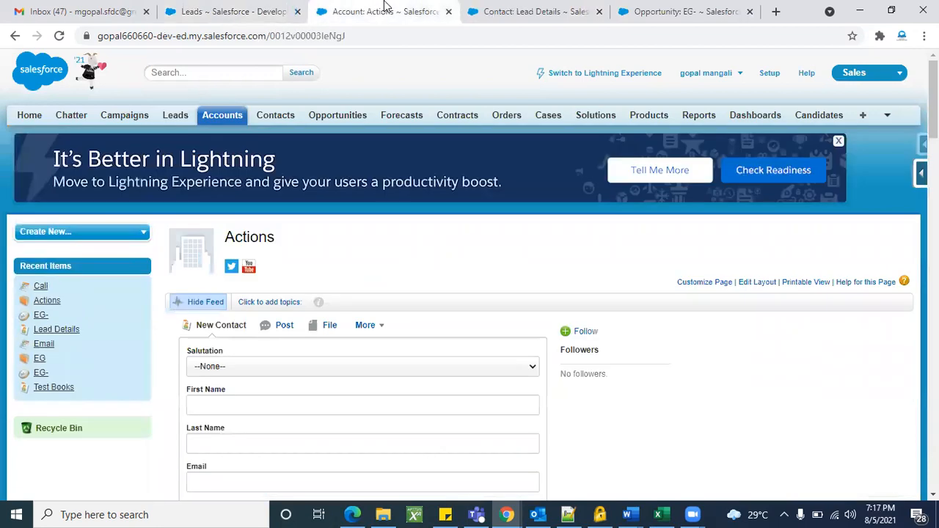
scroll(448, 297, down, 15)
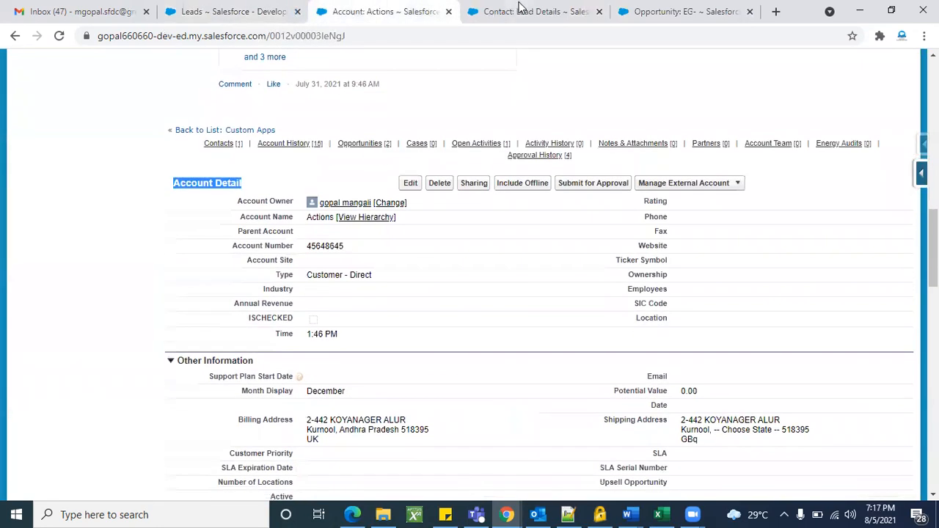
click(518, 9)
scroll(548, 266, down, 1)
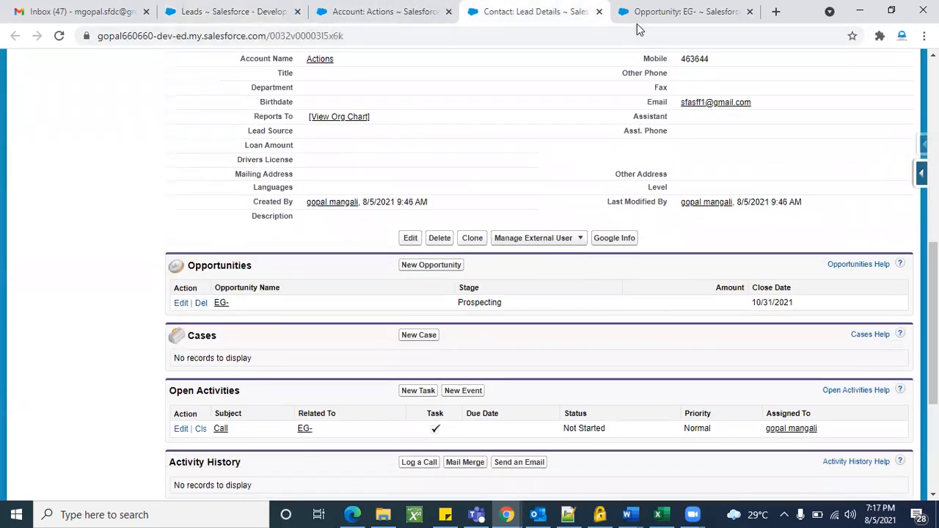
click(656, 11)
scroll(569, 290, down, 10)
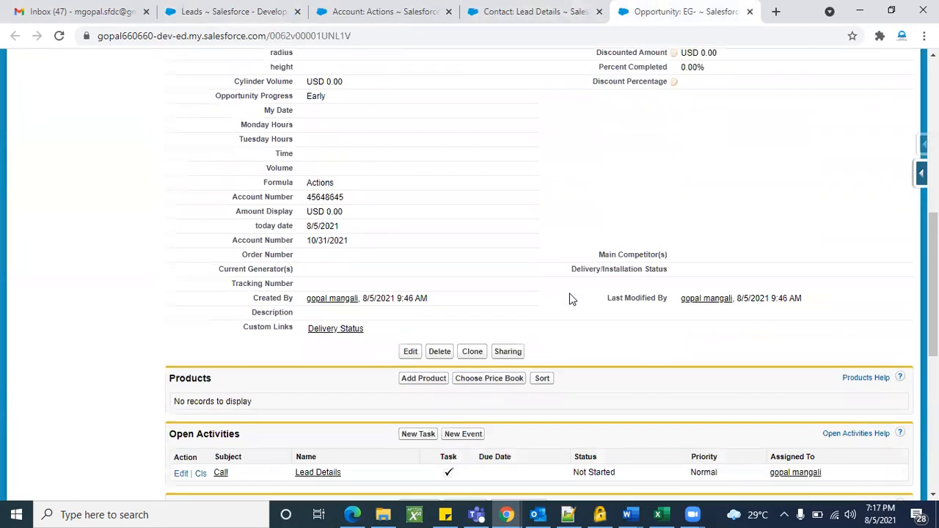
scroll(615, 273, up, 10)
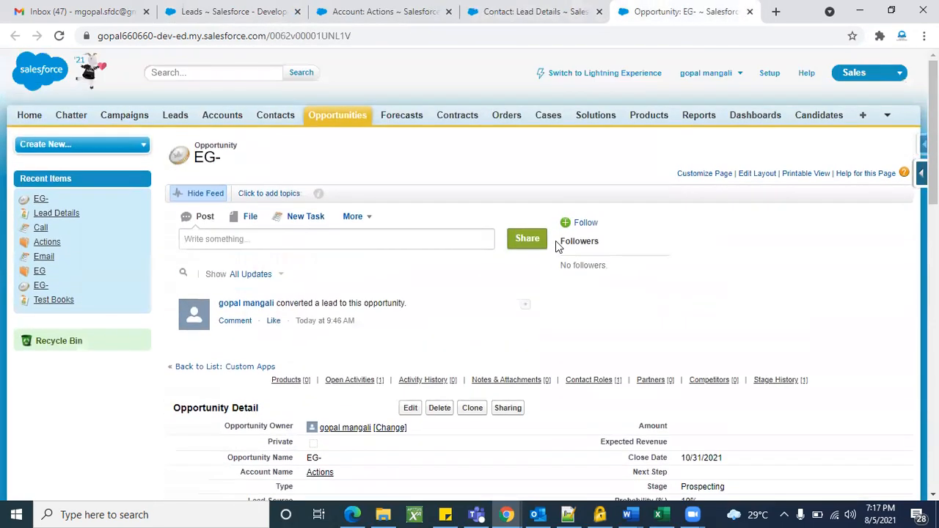
click(499, 11)
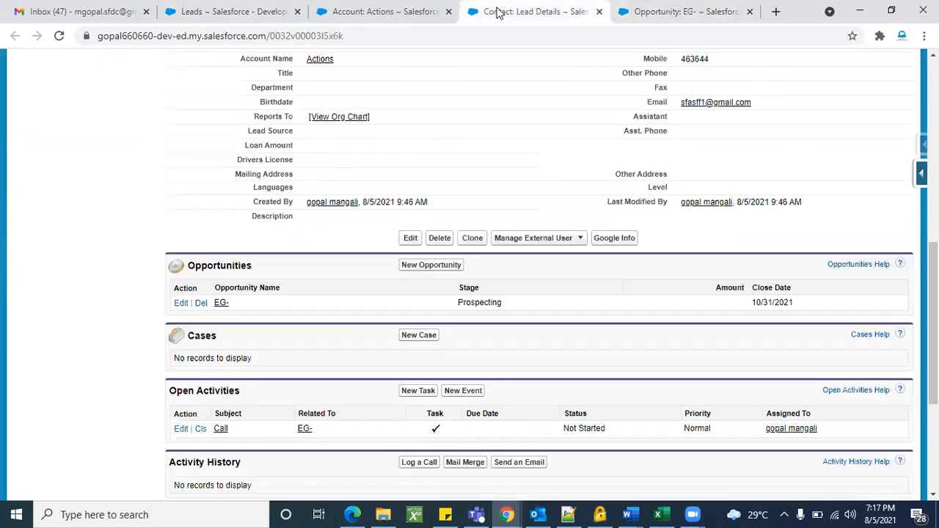
click(376, 7)
click(82, 234)
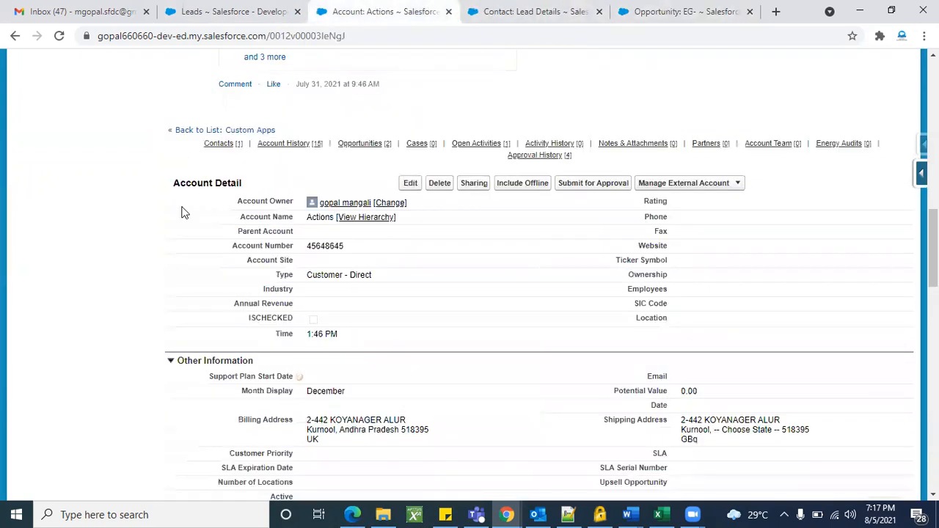
scroll(242, 154, up, 4)
scroll(582, 227, up, 5)
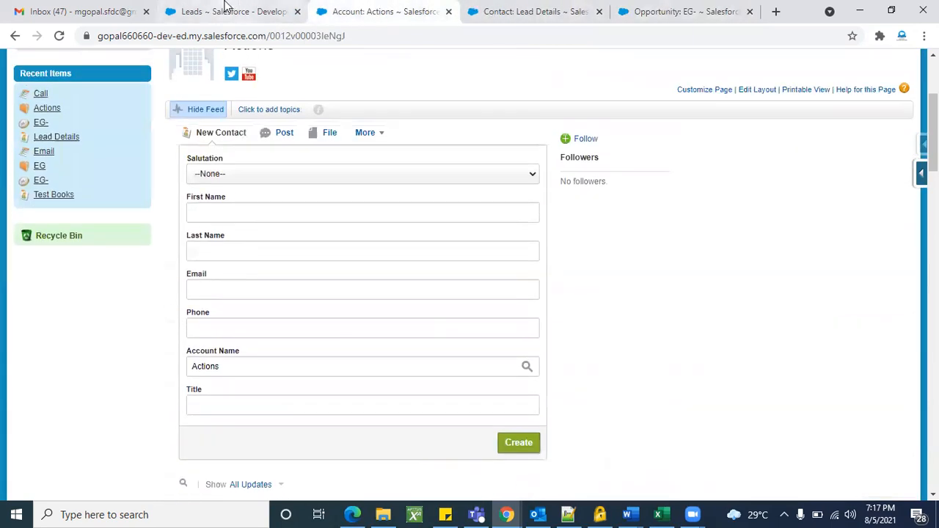
click(225, 4)
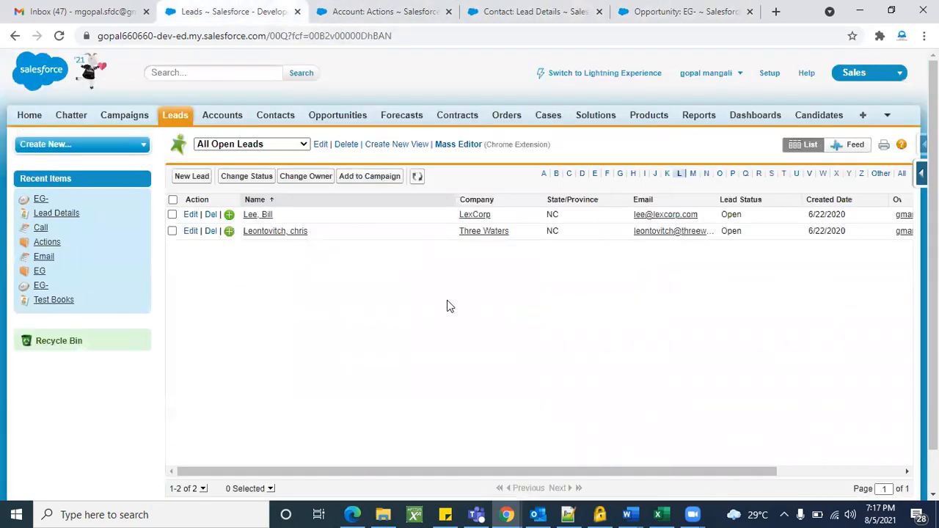
Go to Setup, visit the Leads home, then return to the Setup home page.
click(769, 74)
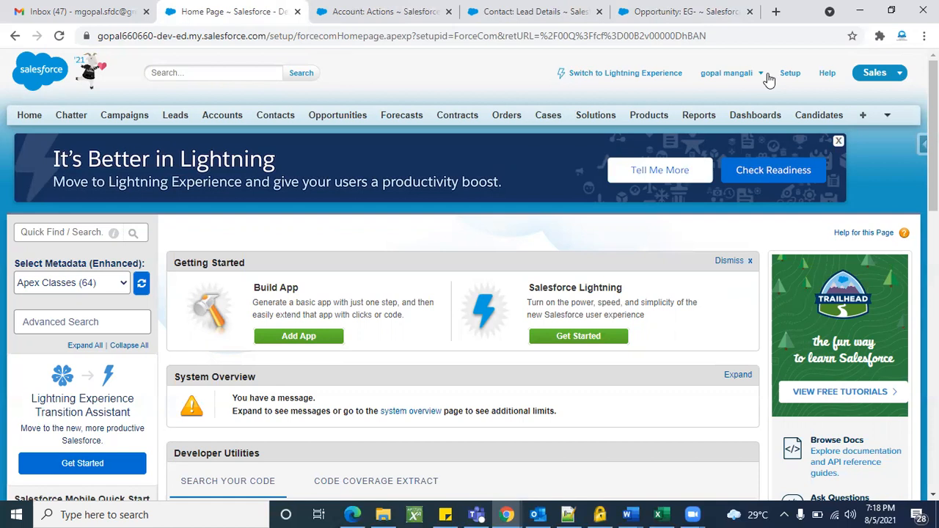
scroll(447, 231, down, 1)
scroll(447, 231, up, 1)
click(180, 121)
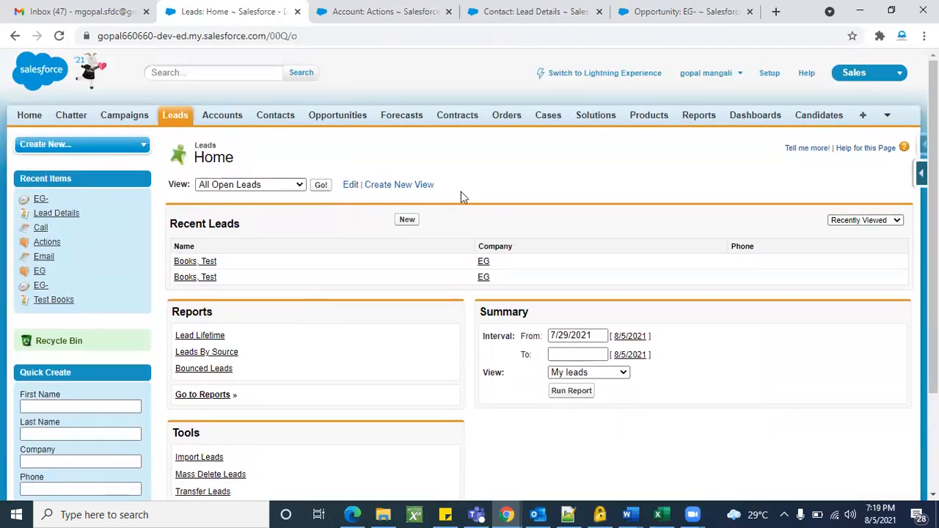
click(772, 76)
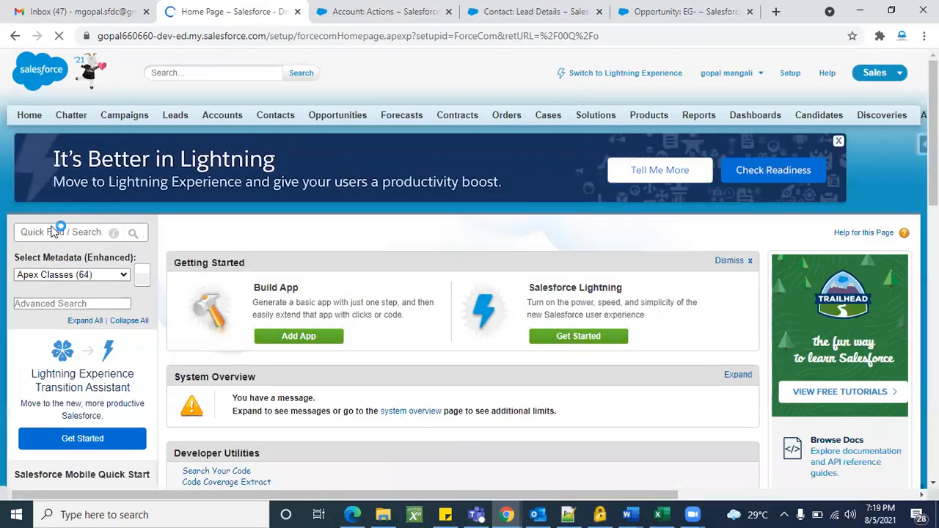
Search Setup Quick Find for 'lead' and open Lead Assignment Rules.
click(53, 232)
text(leasd)
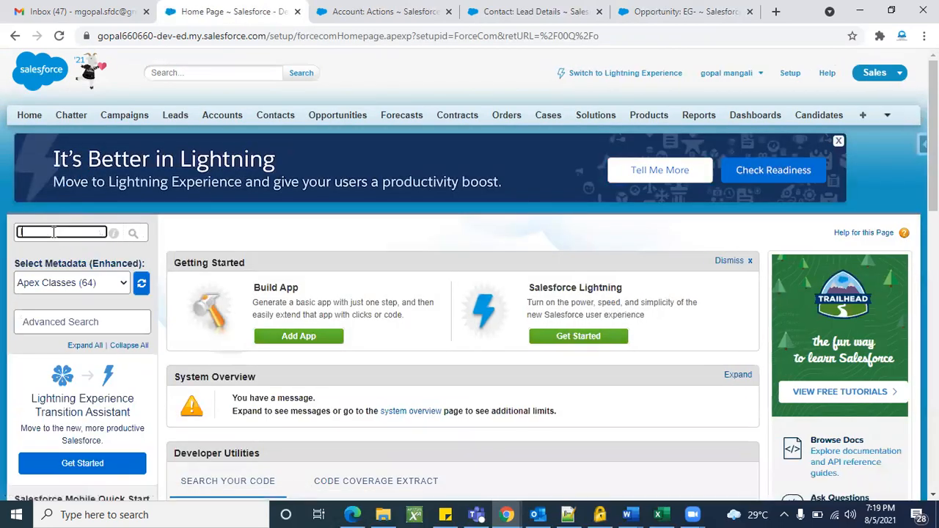
key(BackSpace)
key(BackSpace)
key(BackSpace)
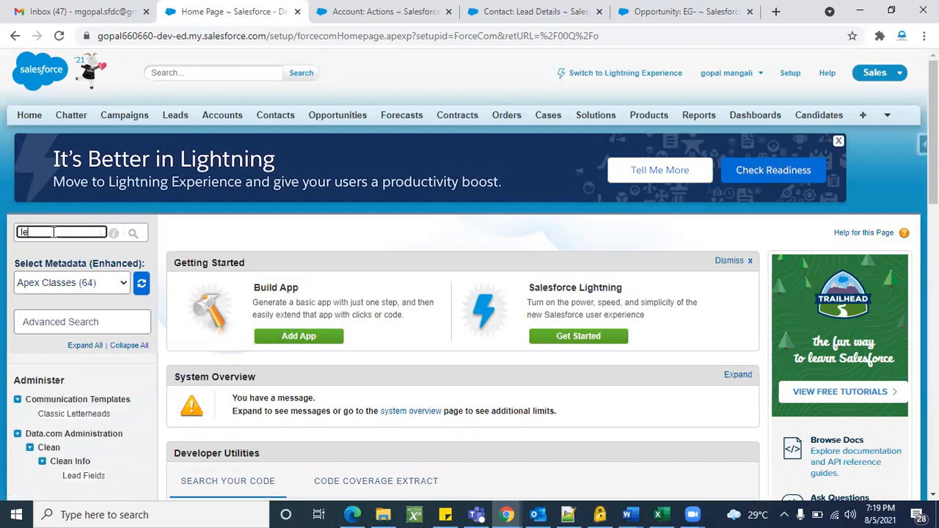
text(d)
scroll(54, 234, down, 2)
key(BackSpace)
key(BackSpace)
key(BackSpace)
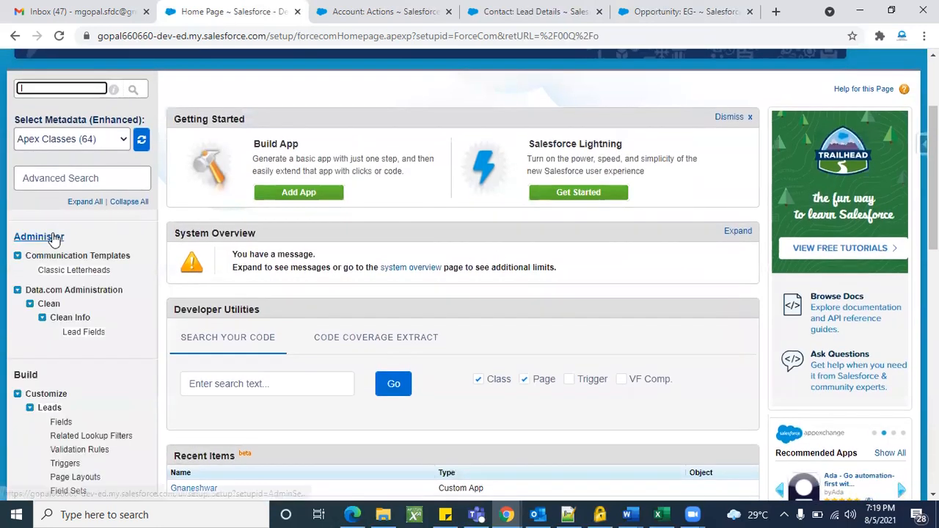
text(lead)
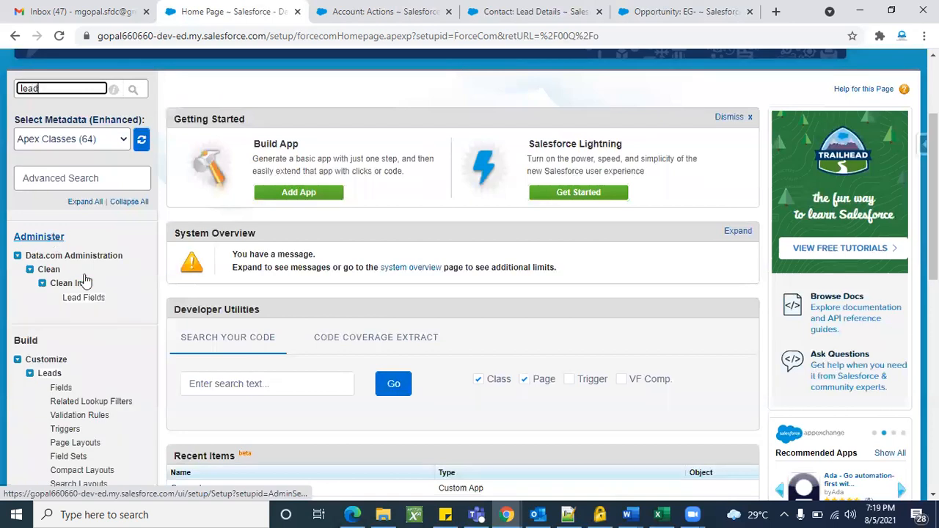
scroll(106, 242, down, 3)
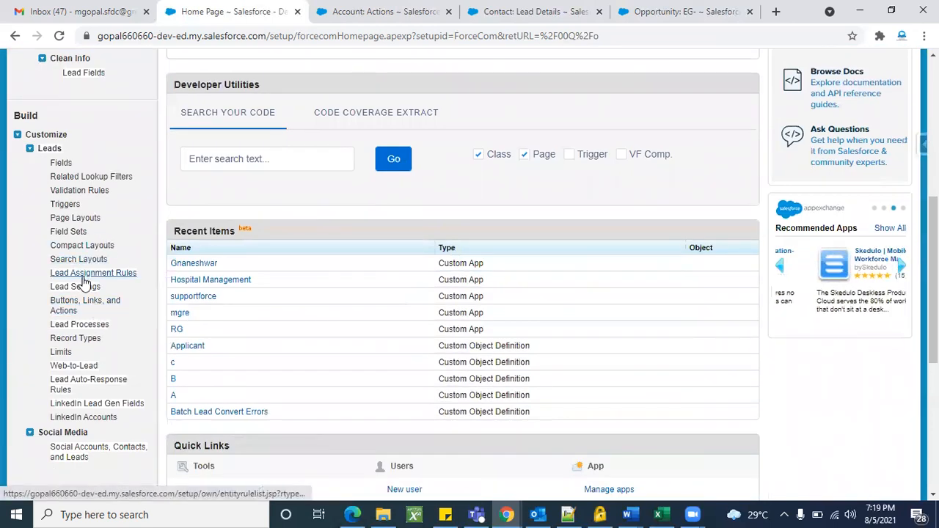
click(134, 279)
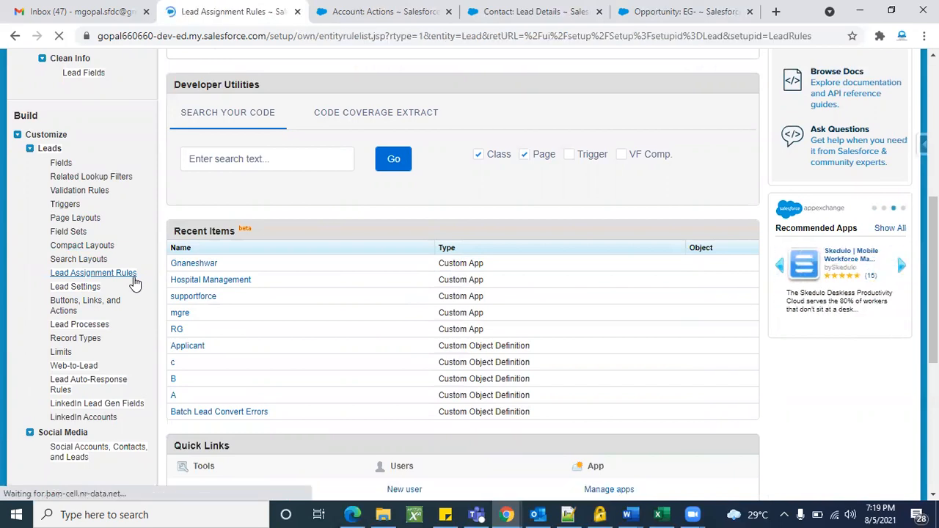
Scroll the Lead Assignment Rules list to see 'Lead rule based on city' and 'Standard'.
scroll(375, 353, down, 1)
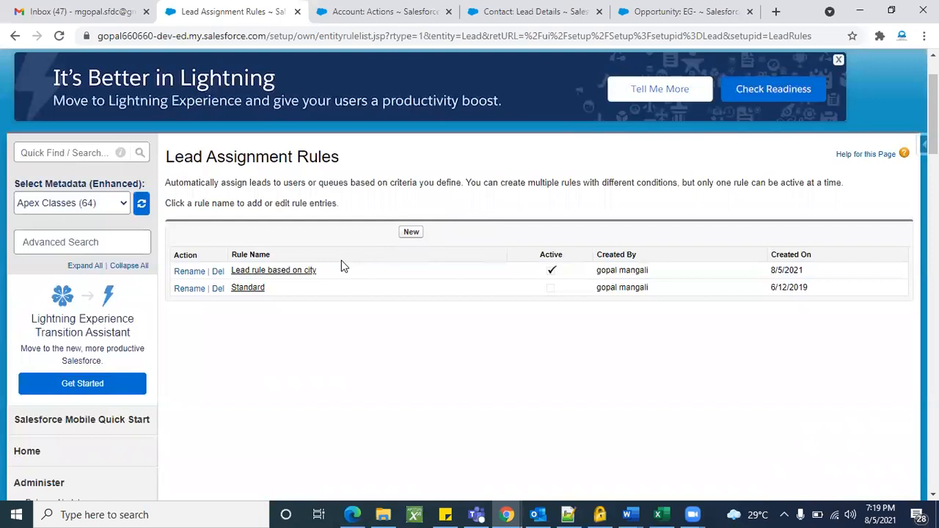
scroll(359, 327, up, 1)
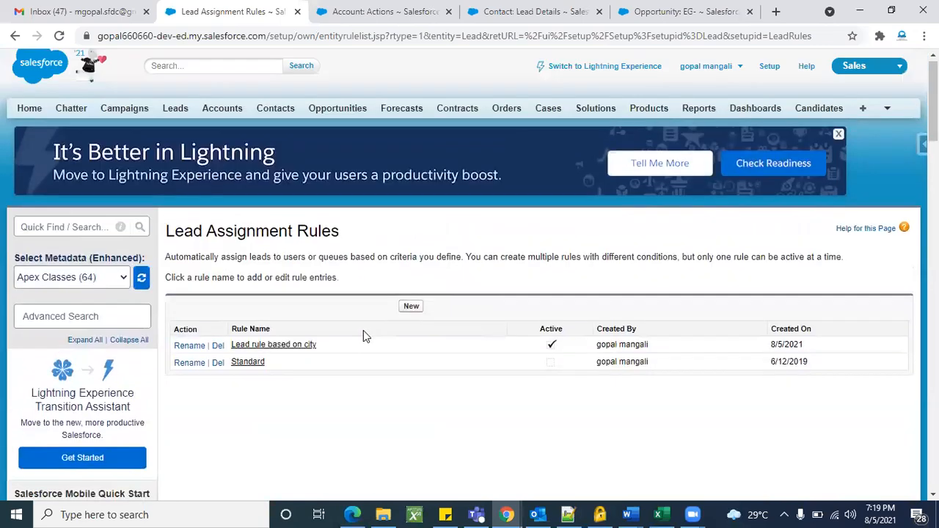
Create an active lead assignment rule named 'new Lead assign' and save it.
click(409, 314)
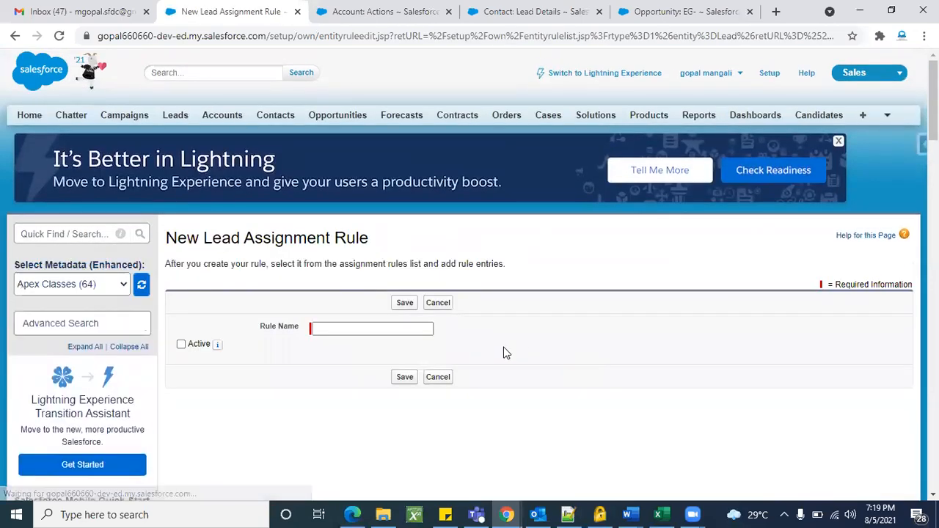
scroll(504, 352, down, 1)
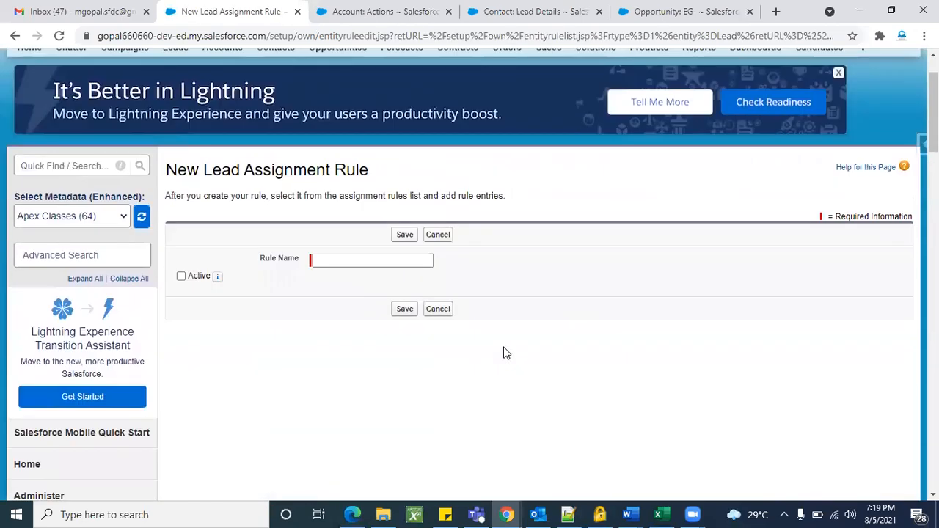
click(182, 277)
click(346, 262)
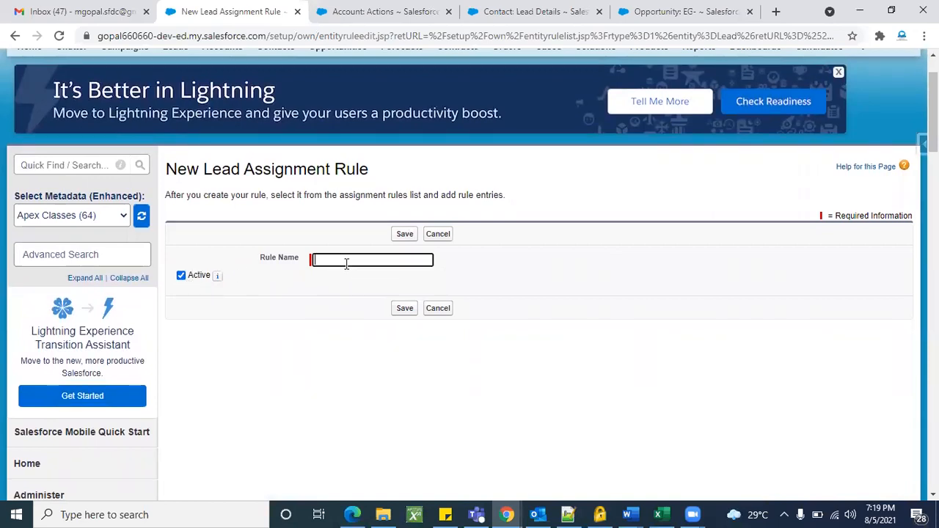
text(new Lead assign)
click(533, 274)
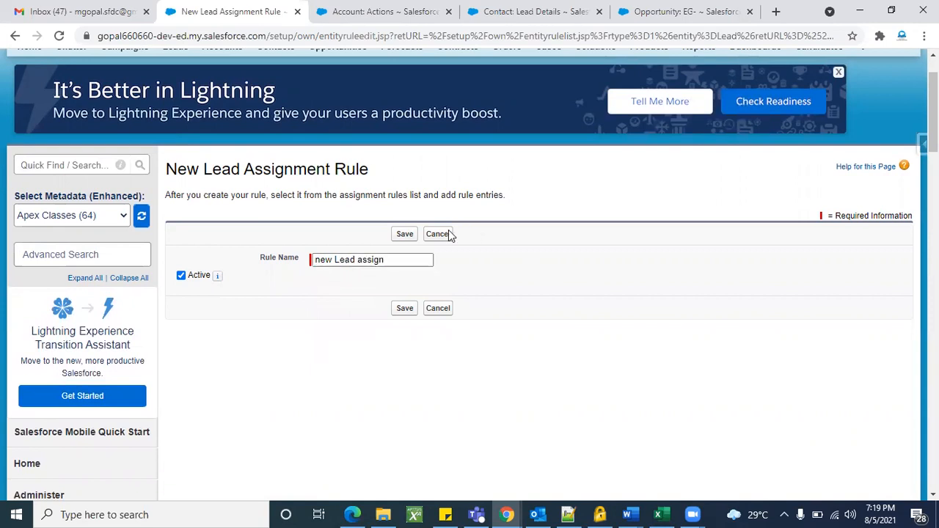
click(408, 235)
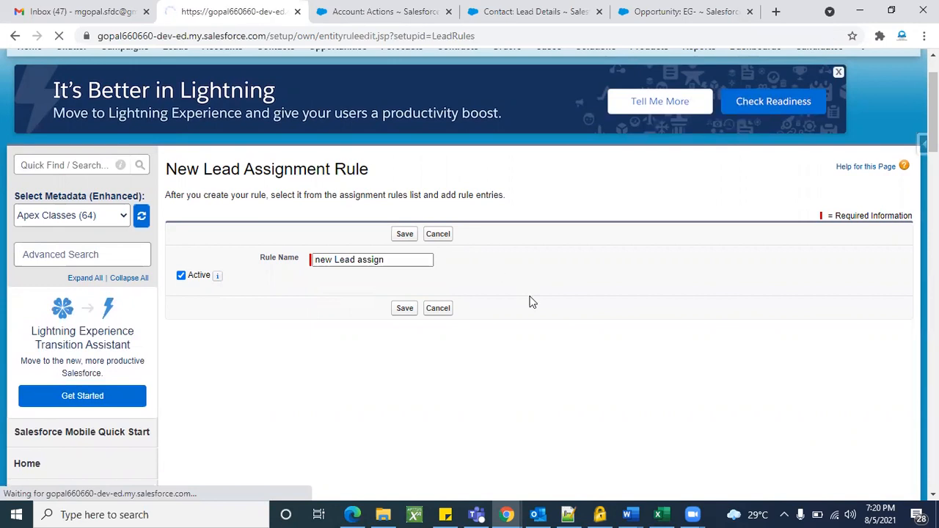
scroll(530, 299, down, 2)
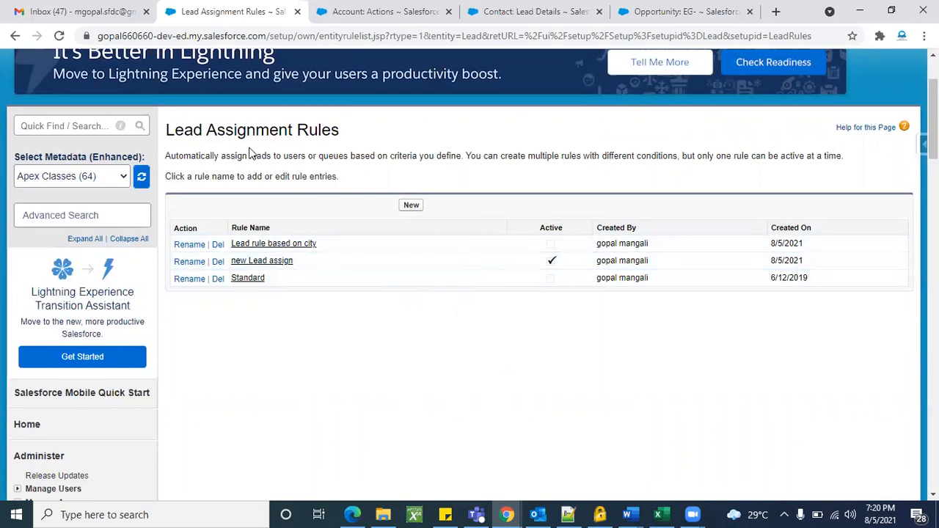
Open the 'new Lead assign' rule and review its details.
click(276, 266)
scroll(456, 389, down, 1)
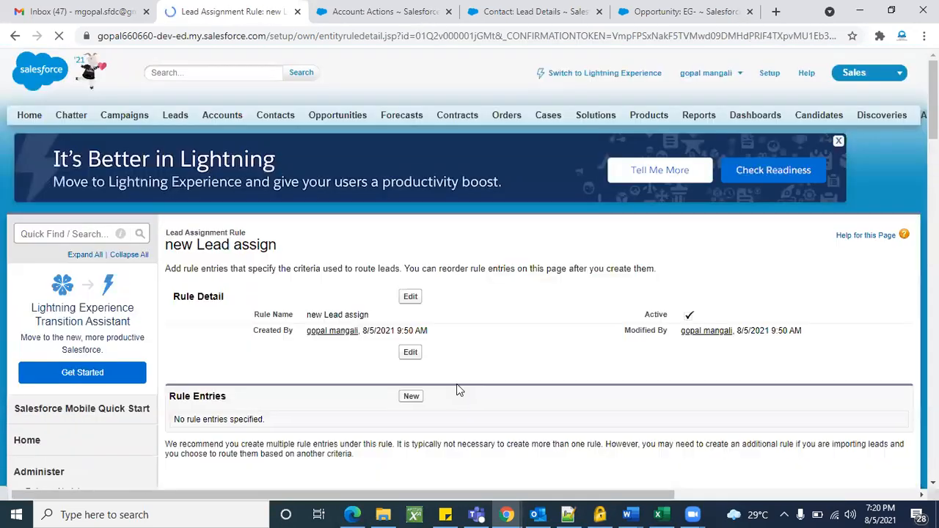
scroll(455, 367, down, 1)
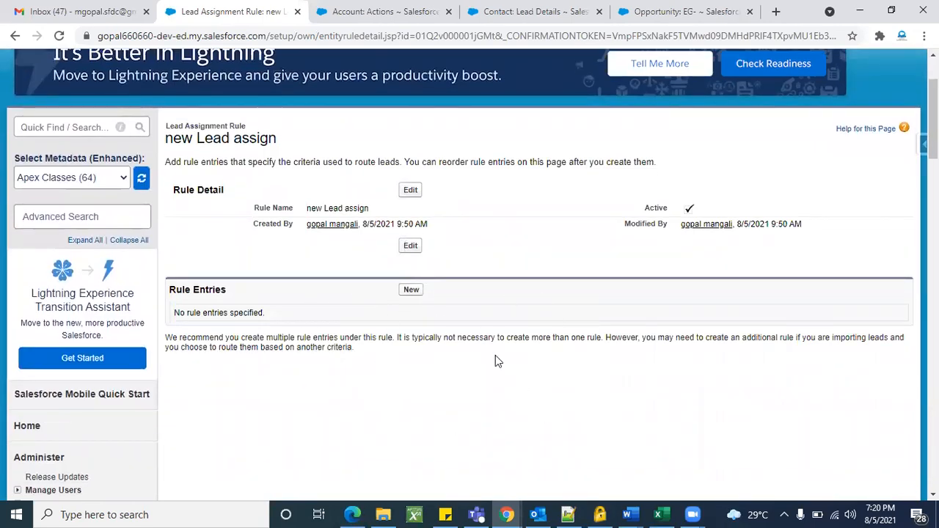
scroll(496, 359, down, 3)
scroll(496, 359, up, 3)
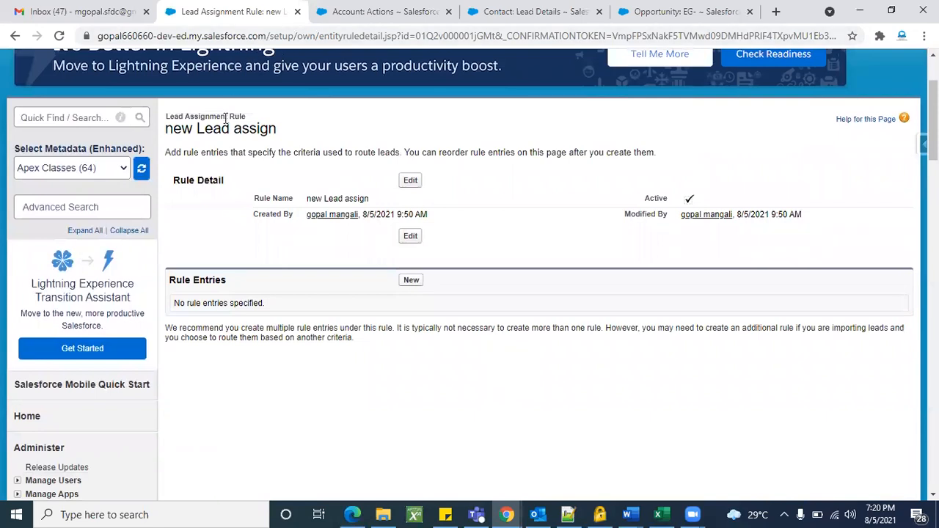
triple_click(227, 129)
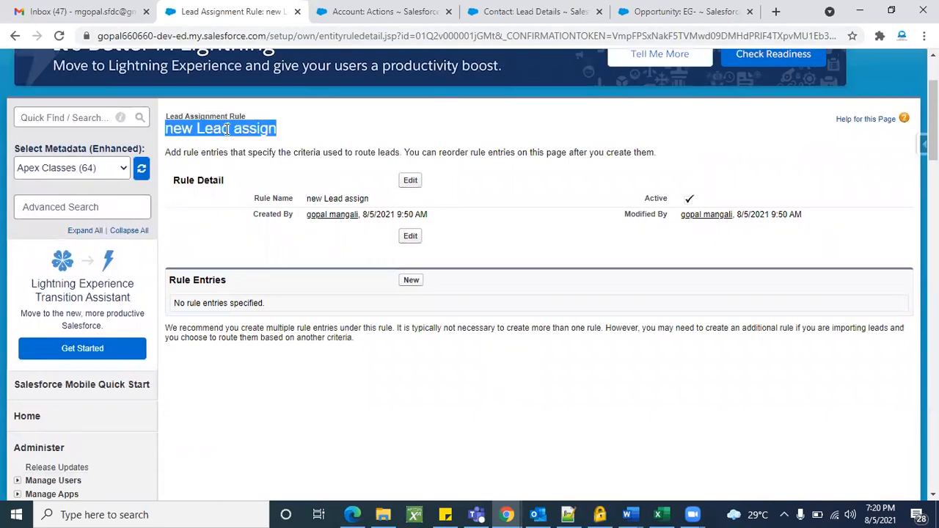
click(227, 117)
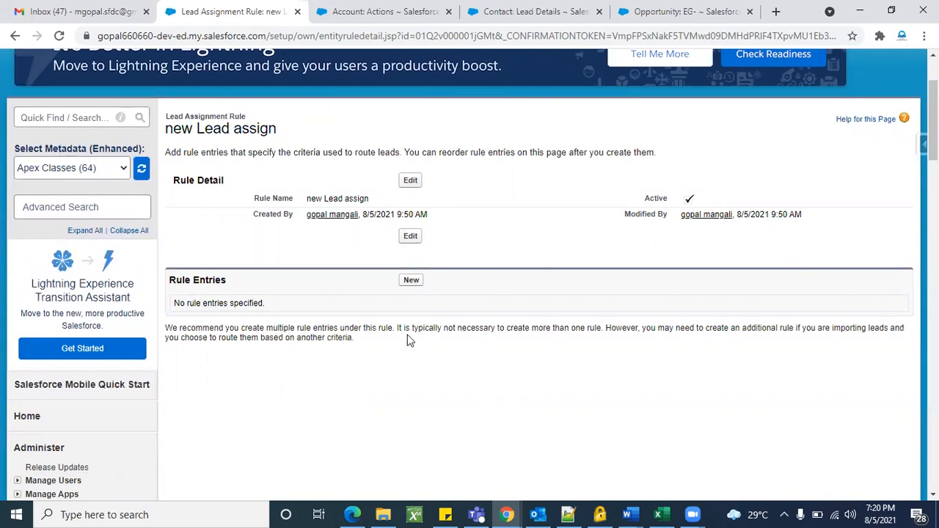
Start a new rule entry for the 'new Lead assign' rule.
scroll(356, 398, up, 1)
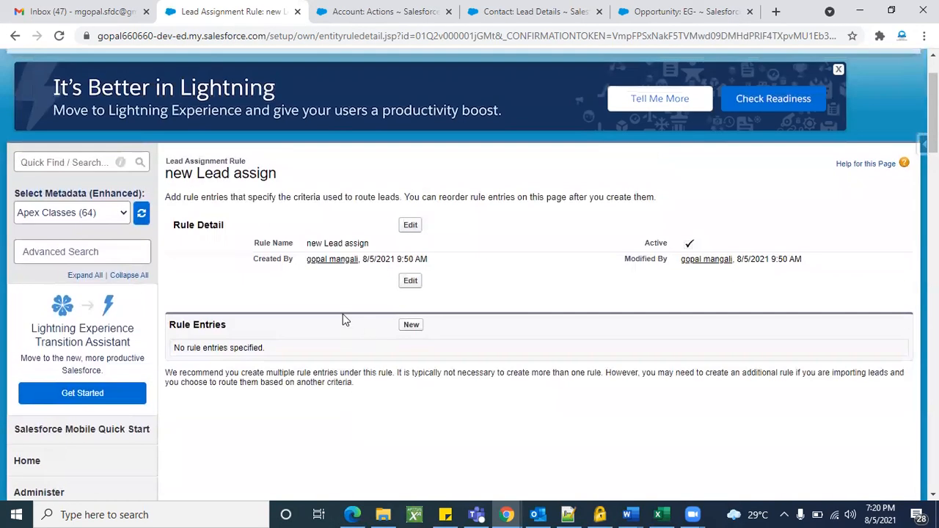
scroll(331, 352, down, 1)
scroll(429, 353, down, 1)
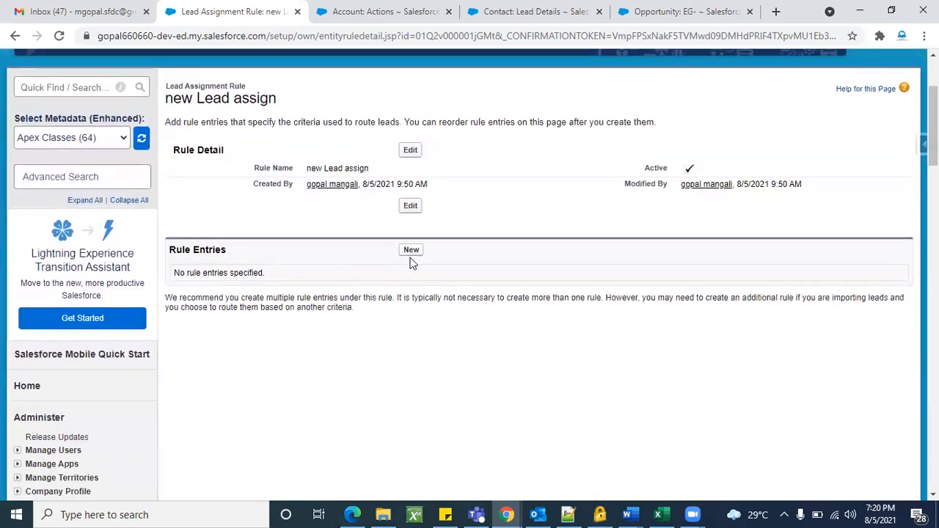
click(411, 250)
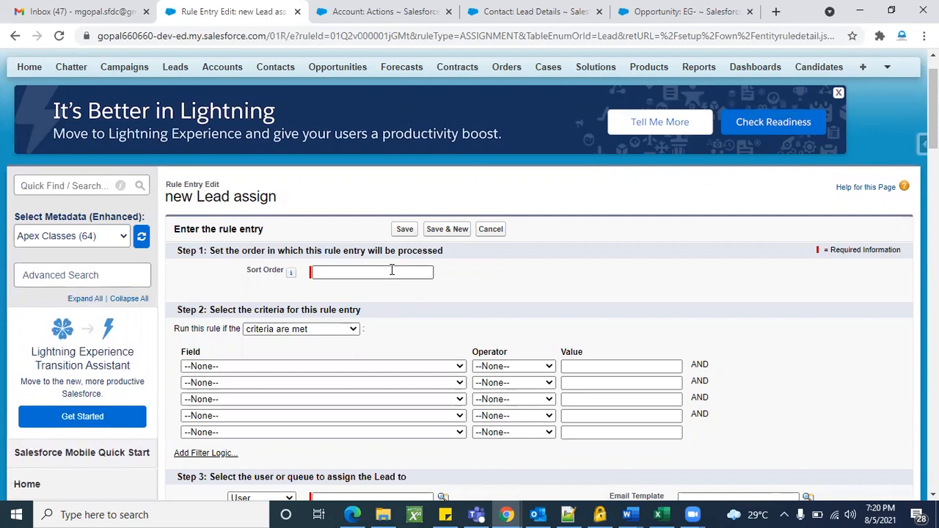
Enter sort order 1 and keep the entry running when criteria are met.
click(392, 272)
text(1)
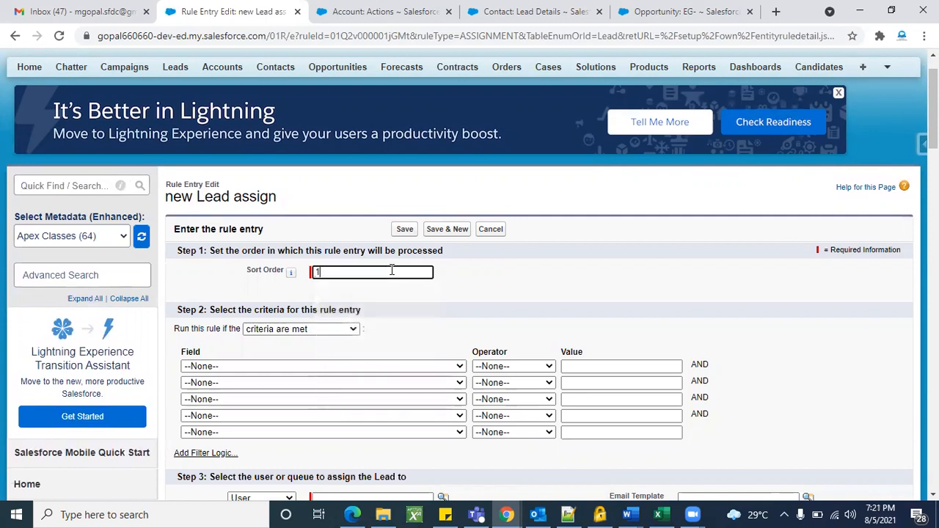
scroll(480, 299, down, 1)
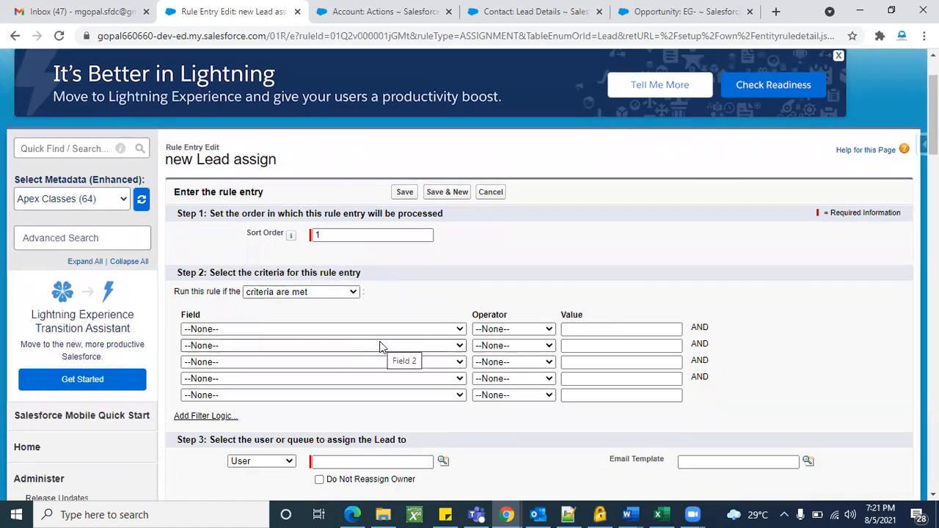
click(305, 298)
click(309, 314)
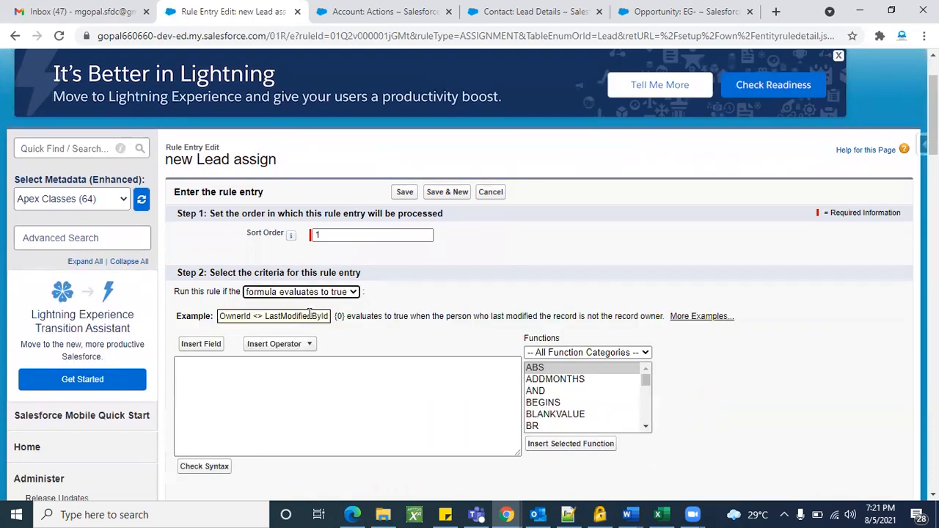
scroll(309, 314, down, 2)
scroll(367, 224, up, 1)
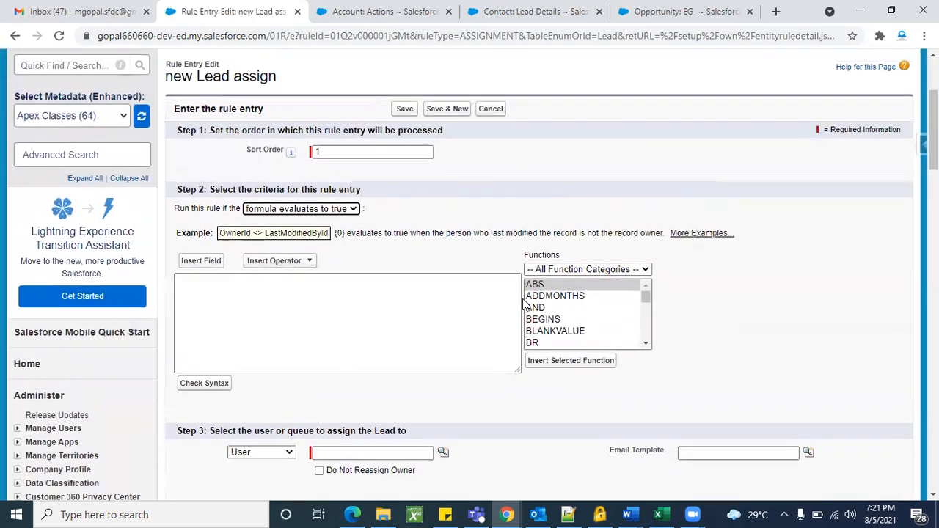
click(354, 210)
click(330, 219)
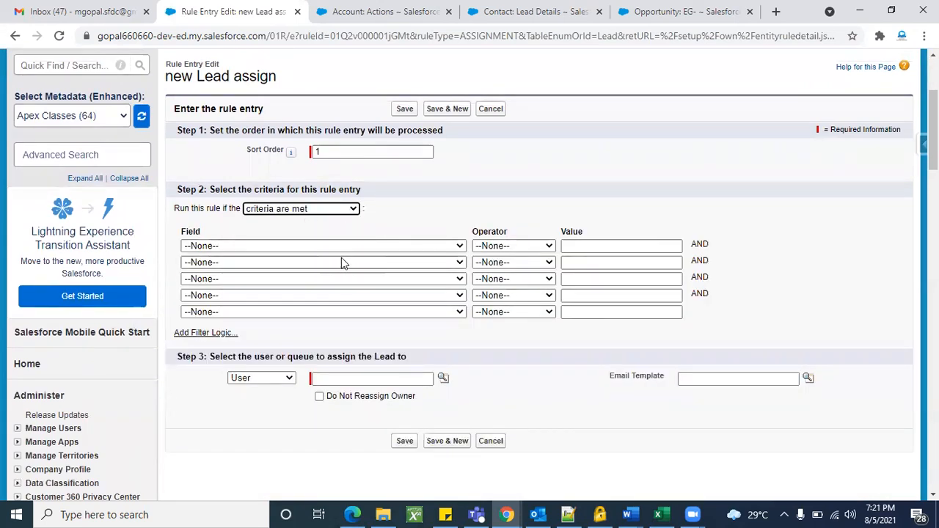
Set the entry's criterion to Lead: City equals SilkBoard.
click(327, 245)
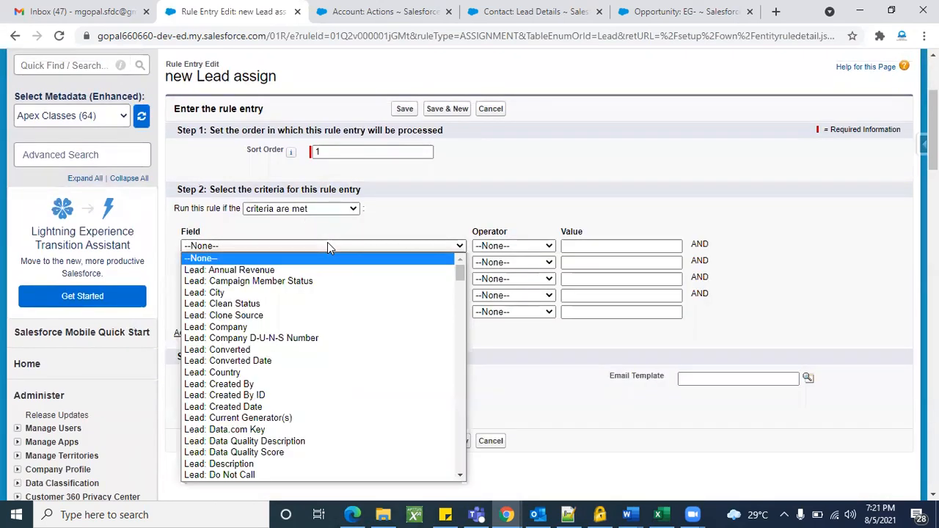
click(291, 295)
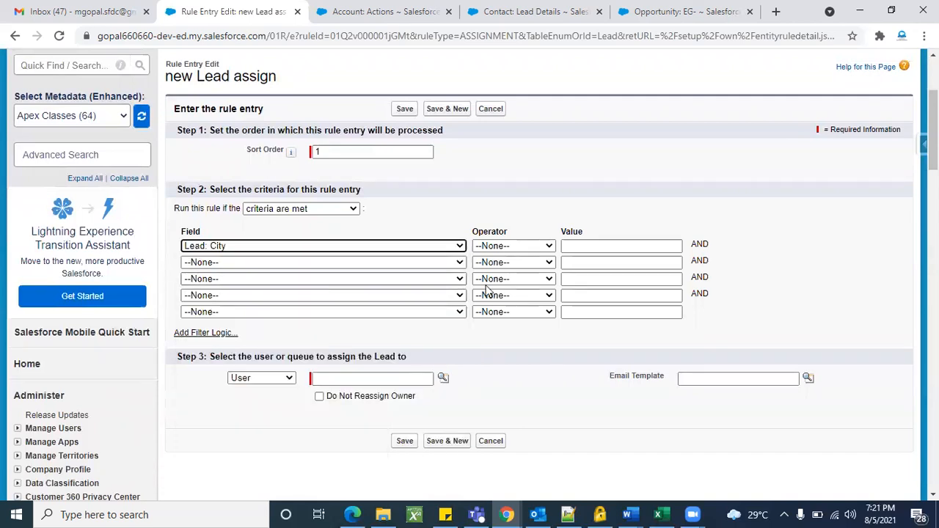
click(522, 248)
click(518, 270)
click(585, 249)
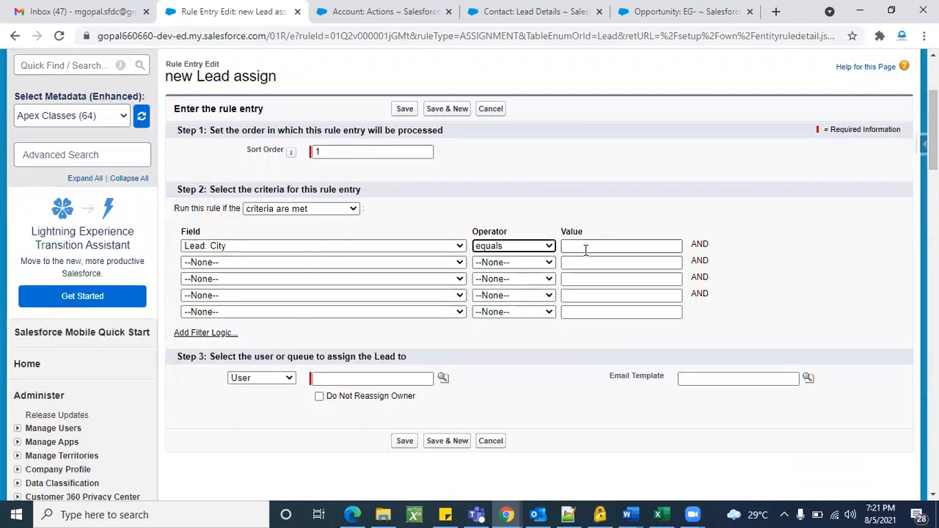
text(Silk)
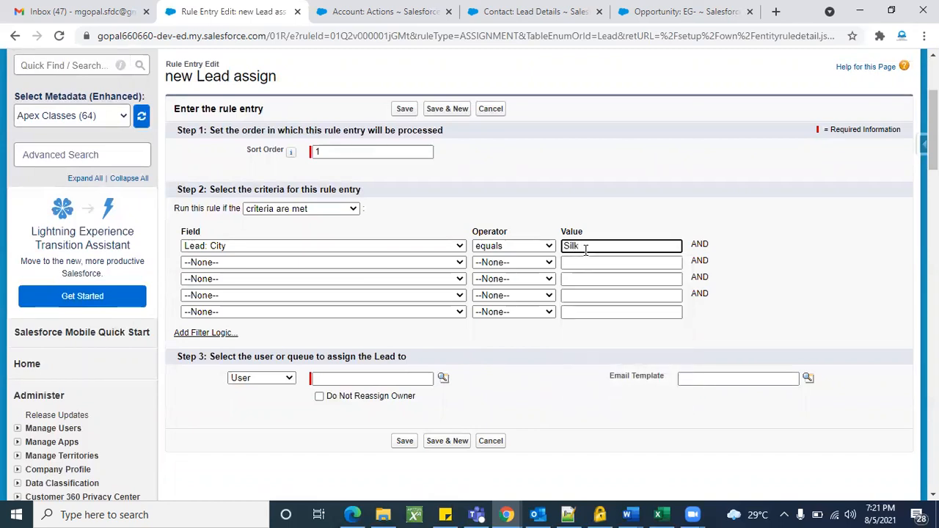
click(629, 211)
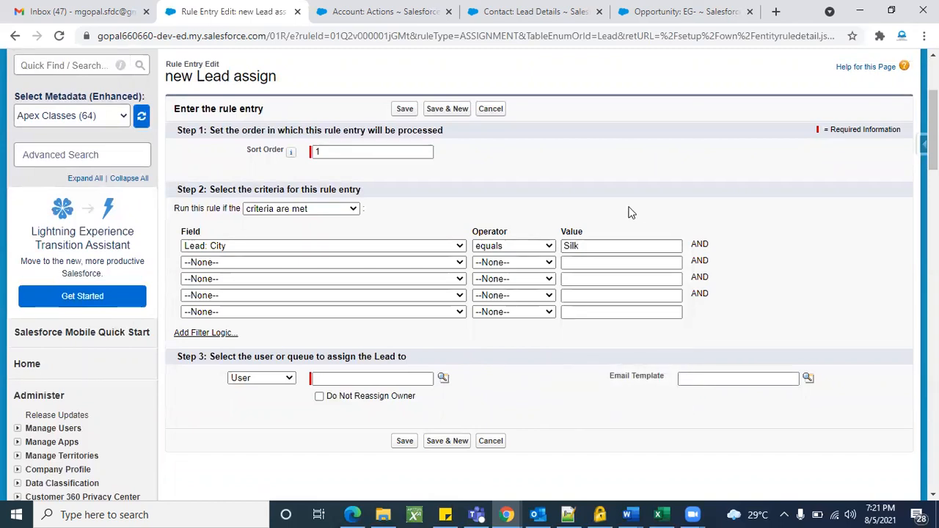
click(597, 251)
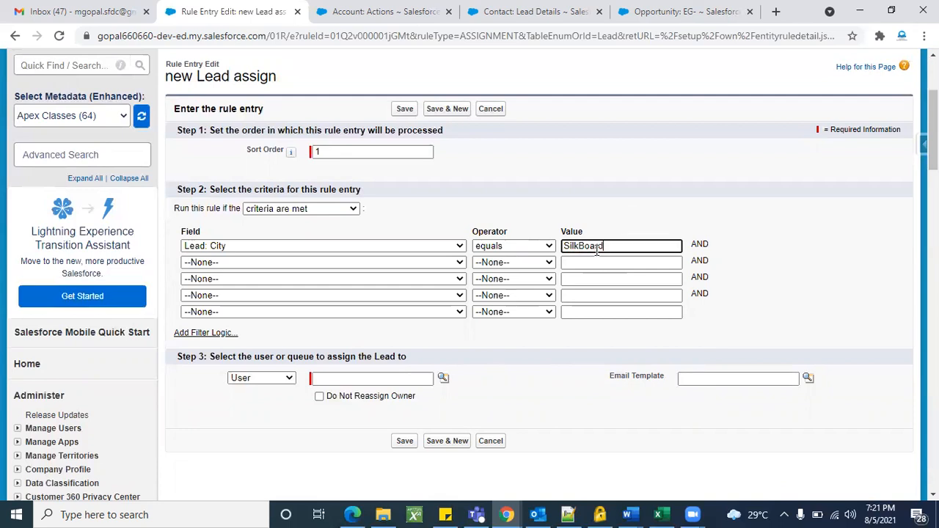
click(604, 198)
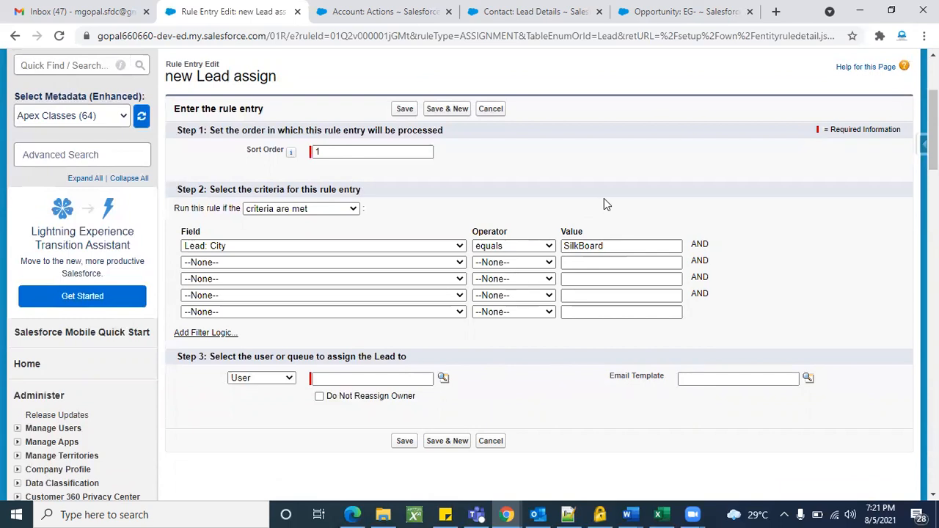
scroll(258, 384, down, 1)
scroll(258, 389, up, 1)
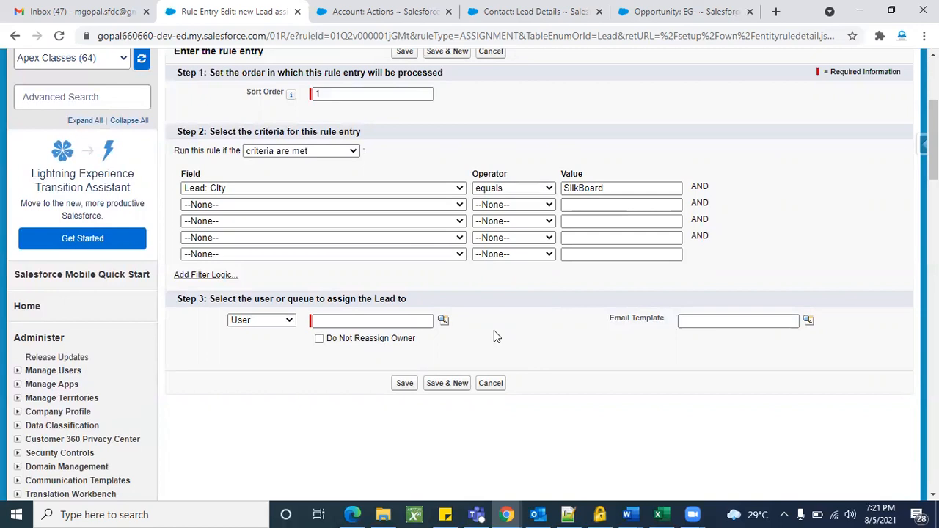
Route matching leads to a user picked from Recently Viewed Users and save entry 1.
click(443, 320)
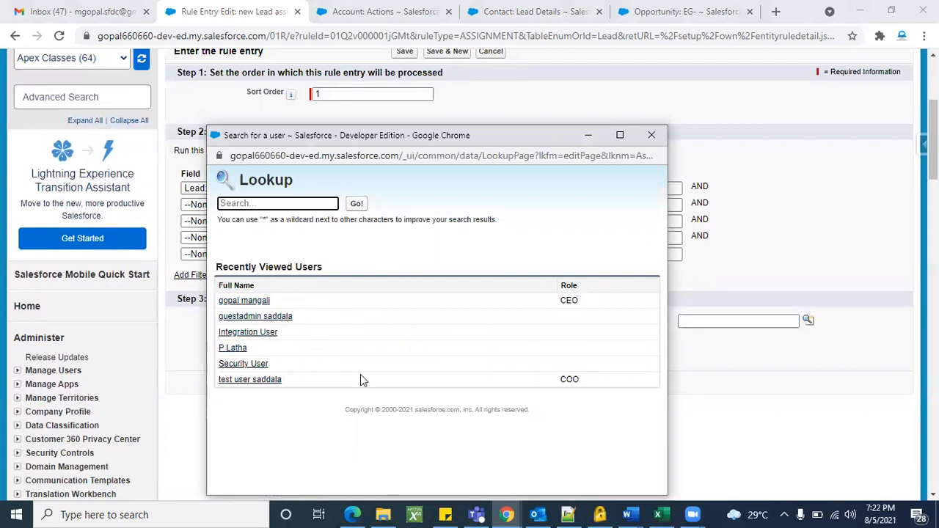
click(243, 349)
click(282, 374)
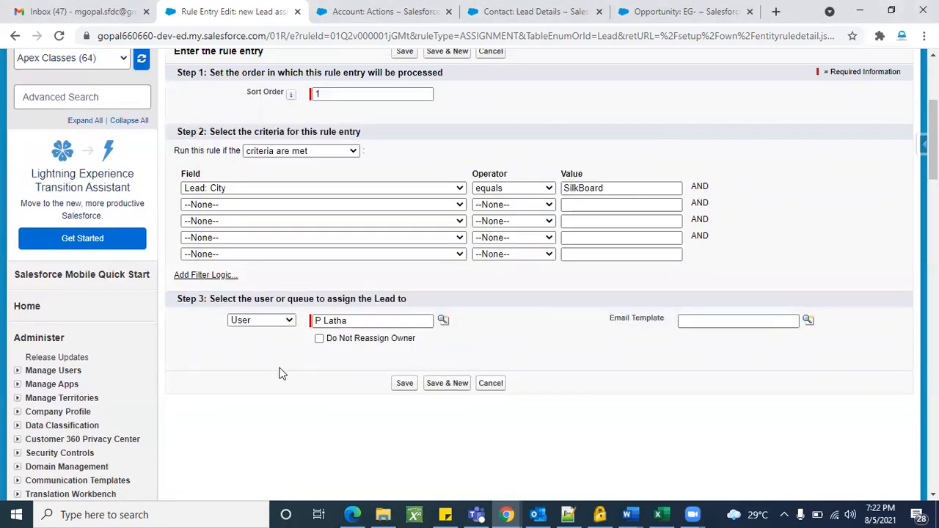
click(404, 384)
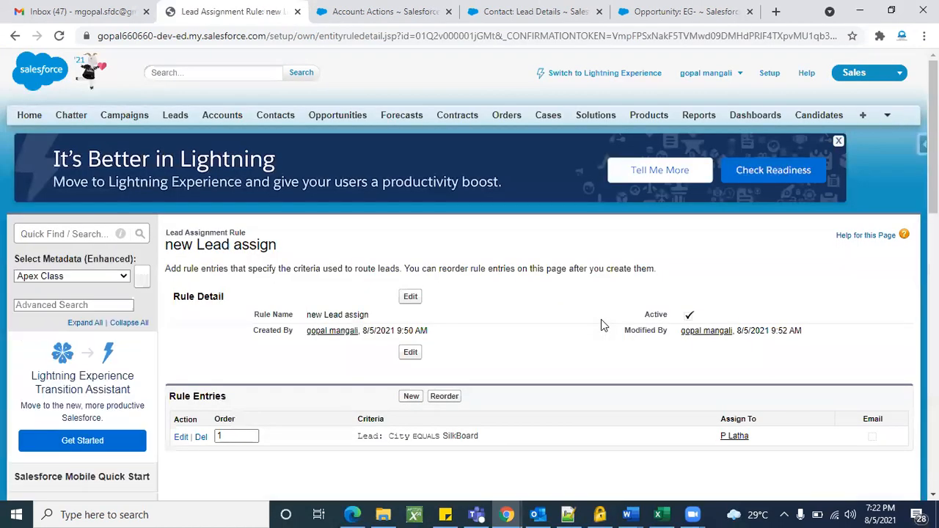
Open the Test Books lead from the Leads home page and check its owner.
scroll(540, 356, down, 2)
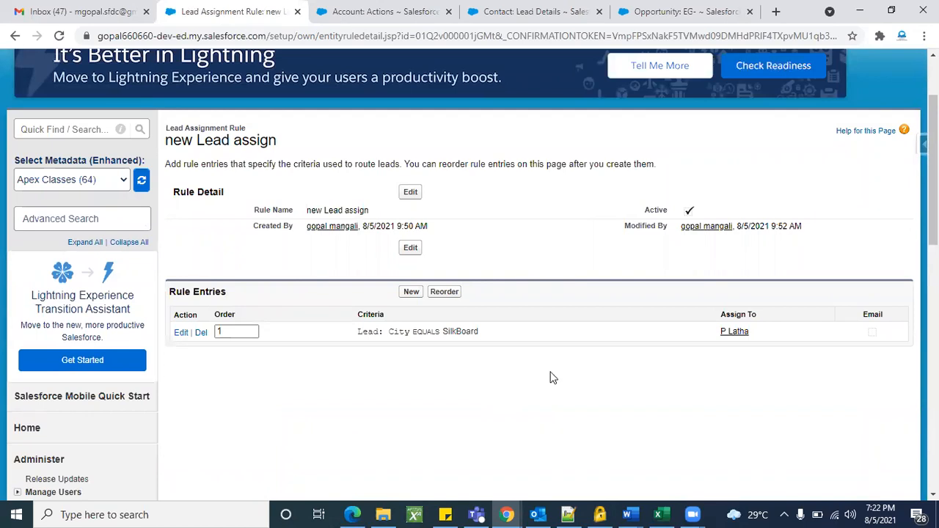
scroll(526, 386, up, 3)
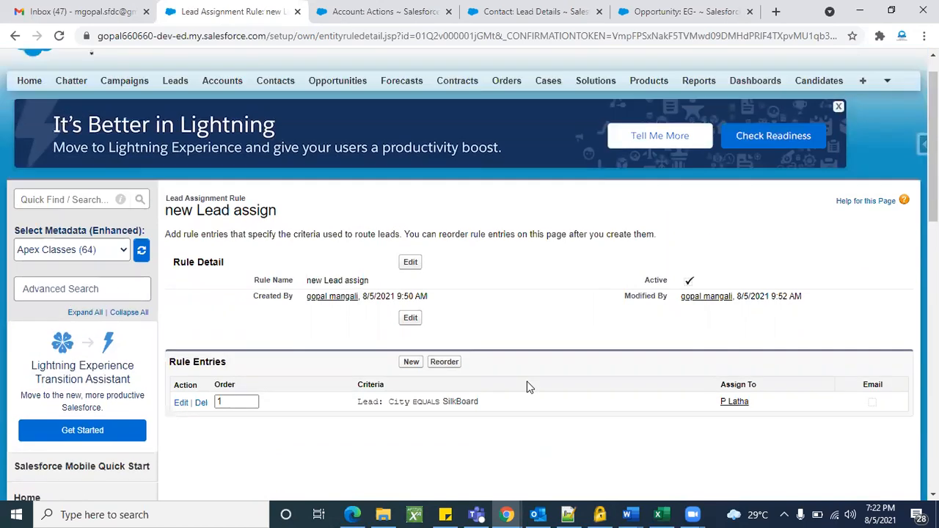
scroll(509, 320, down, 1)
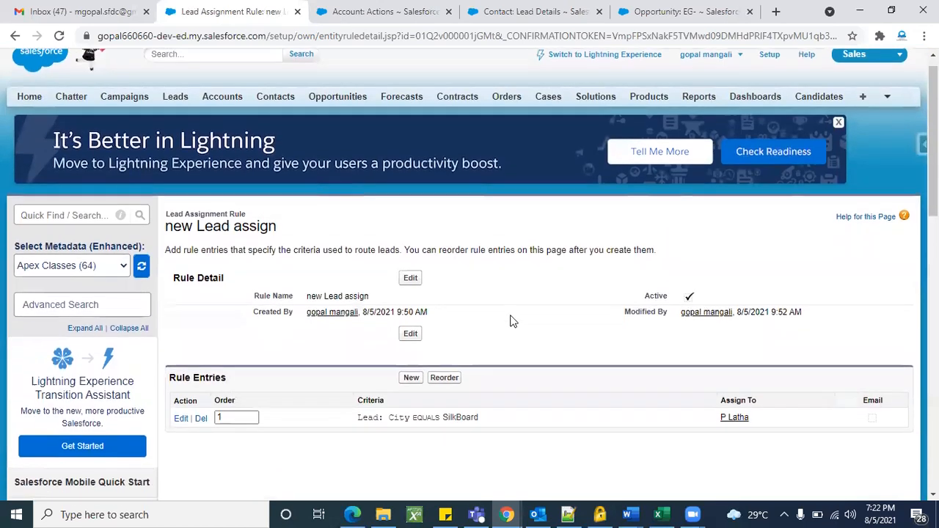
click(406, 6)
scroll(337, 119, up, 5)
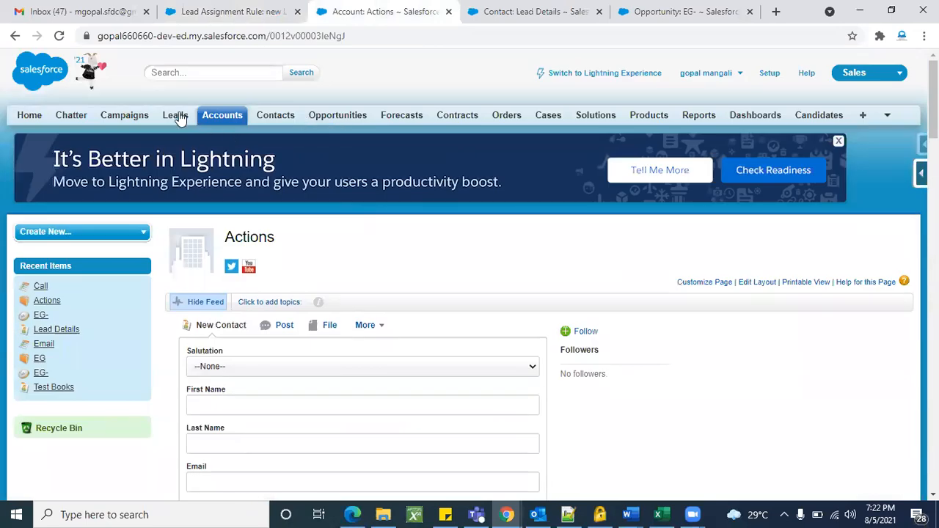
click(176, 116)
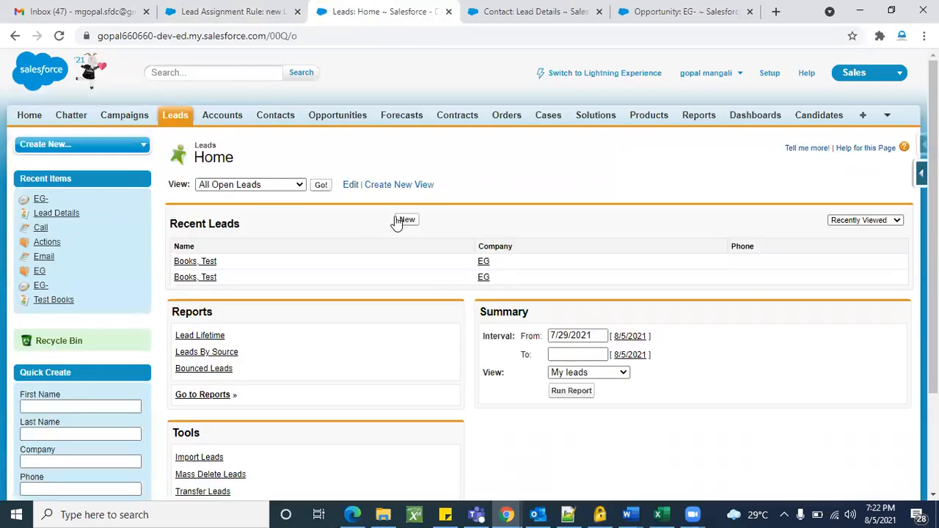
click(205, 263)
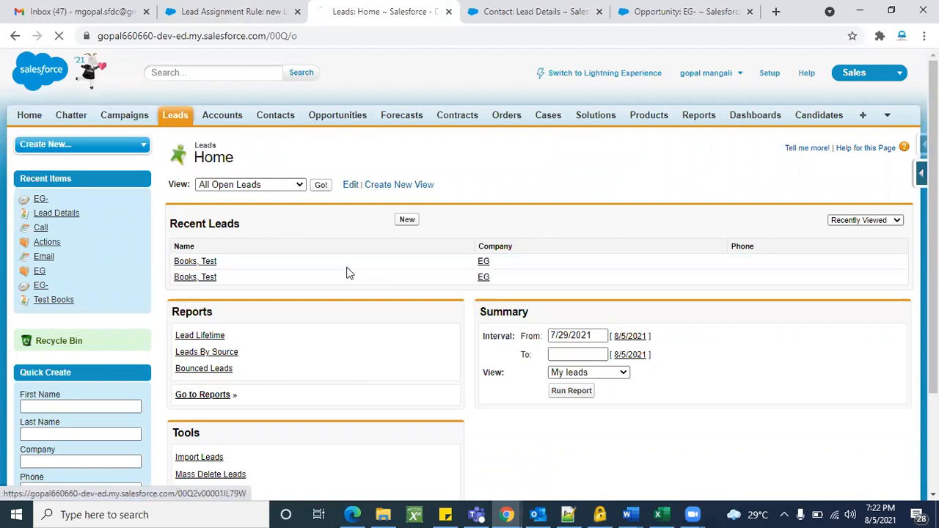
scroll(446, 298, down, 1)
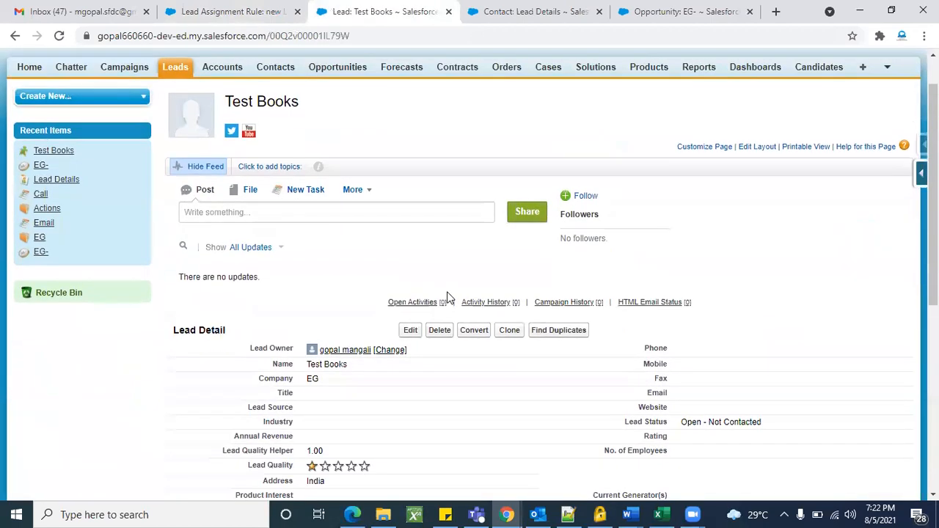
triple_click(274, 348)
scroll(275, 327, down, 1)
Clone Test Books as a new lead named Test11 Books and check its owner.
click(509, 301)
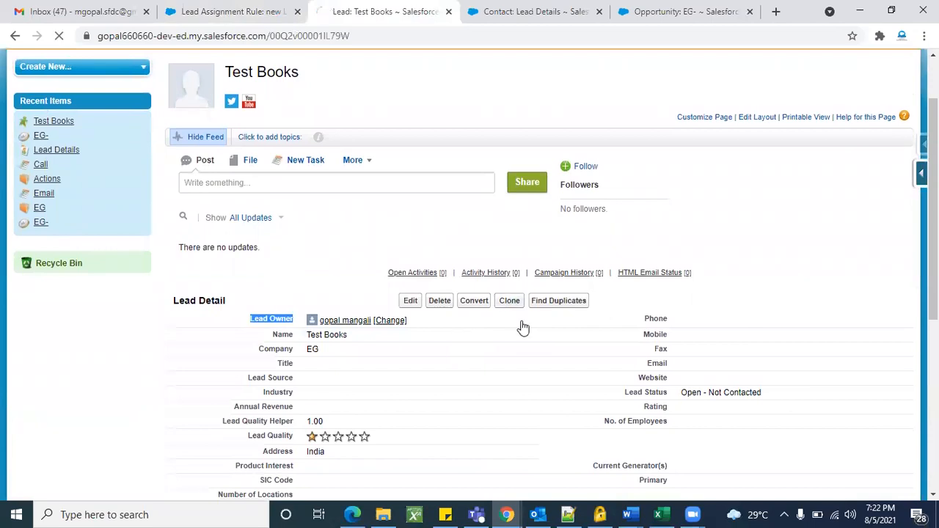
scroll(495, 378, down, 2)
click(366, 206)
text(11)
click(410, 128)
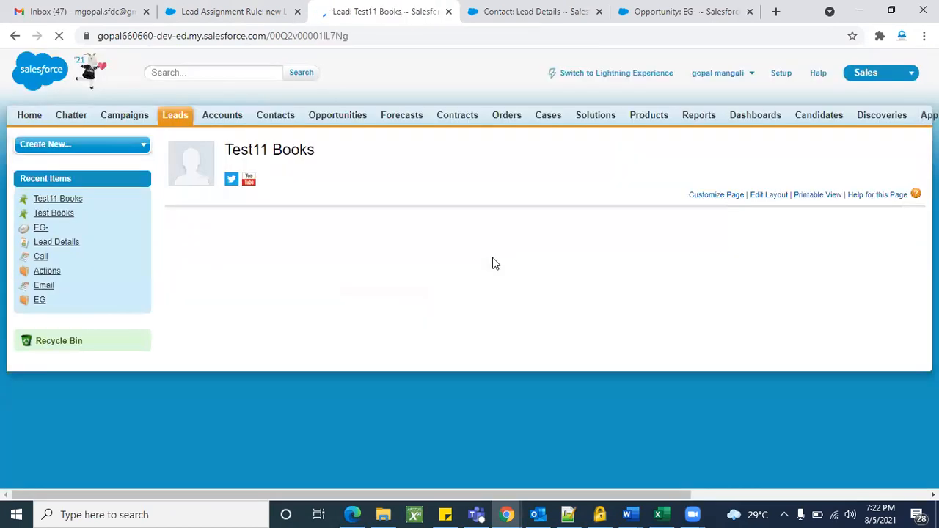
scroll(413, 315, down, 2)
triple_click(277, 254)
click(267, 226)
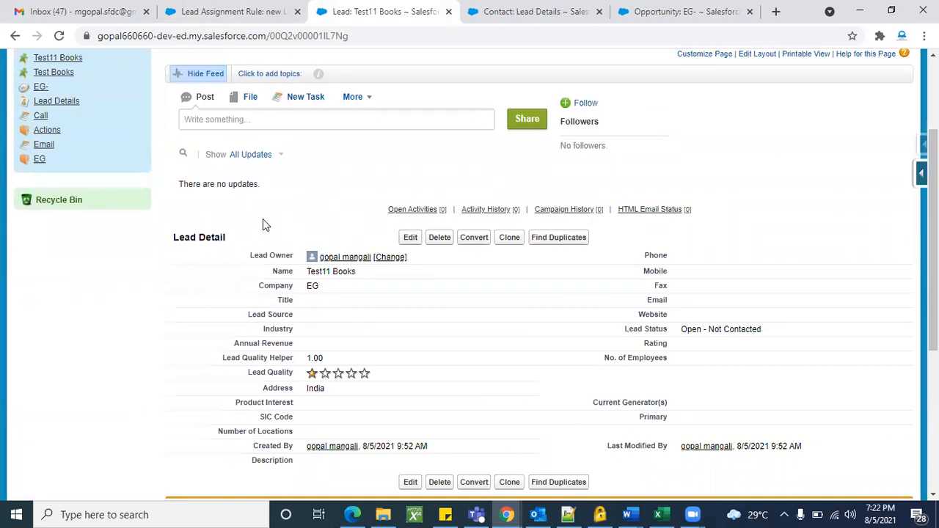
Compare with the rule's City equals SilkBoard criterion, then return to Test11 Books.
click(233, 11)
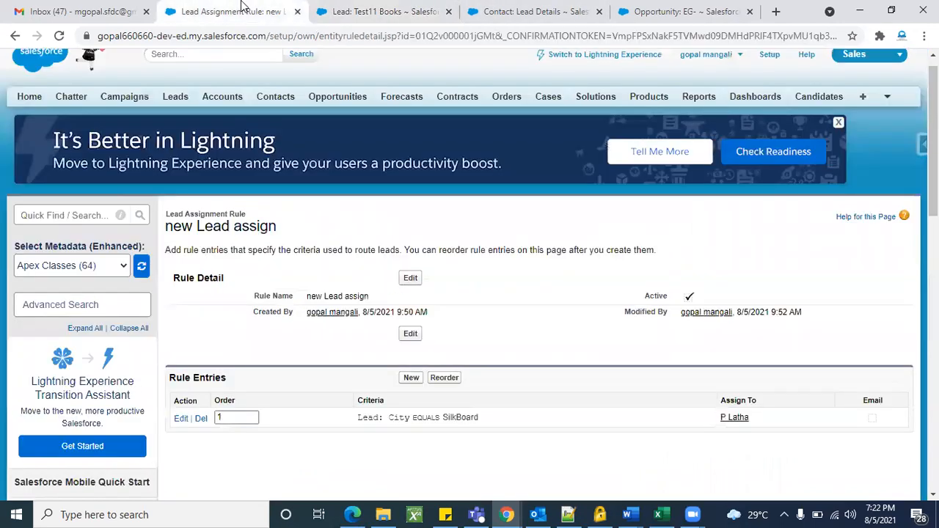
scroll(291, 288, down, 1)
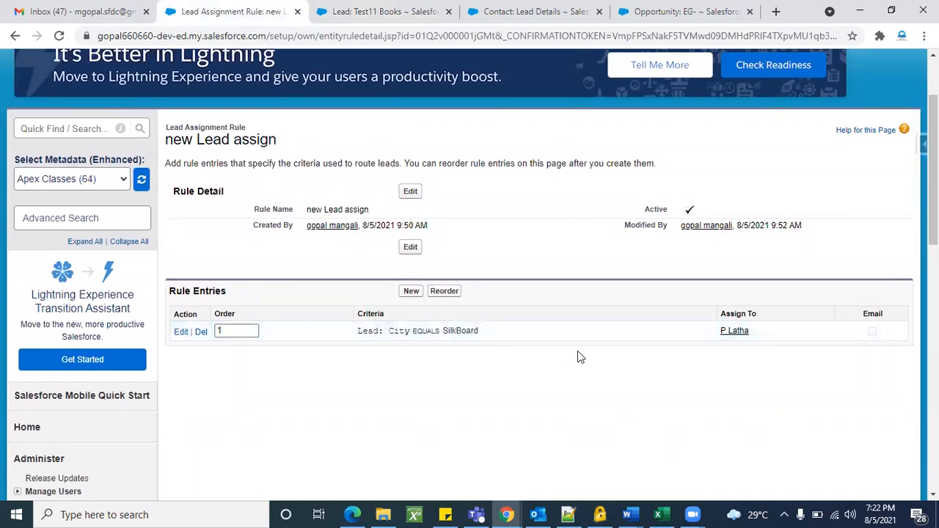
triple_click(470, 331)
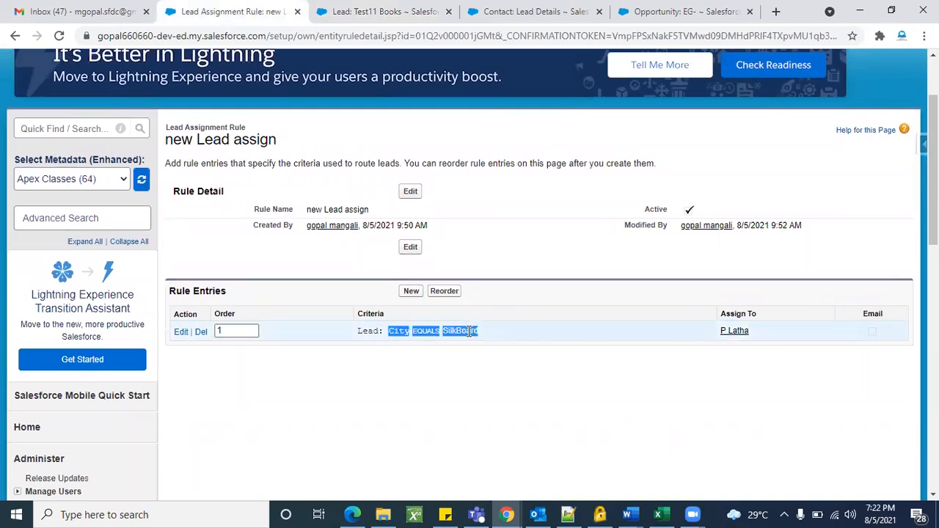
click(471, 332)
drag(480, 331, 445, 330)
click(398, 9)
scroll(433, 252, down, 1)
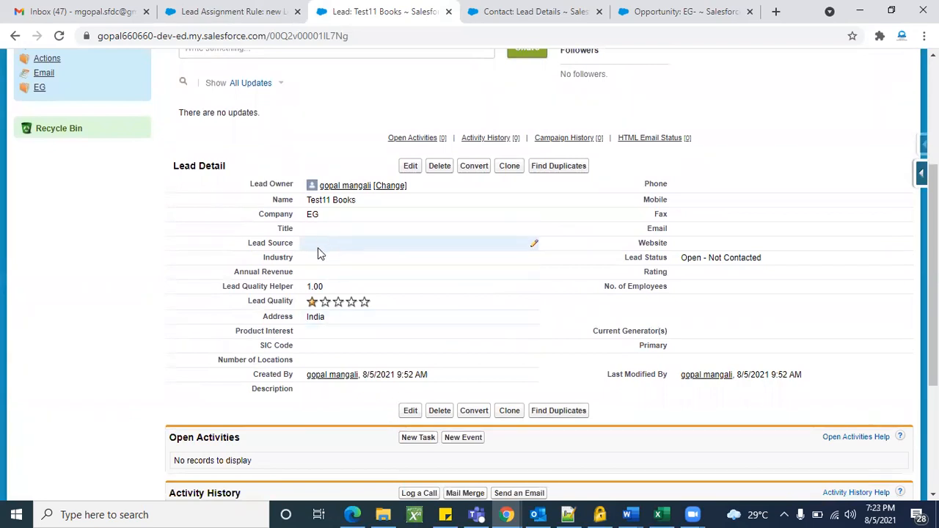
Change Test11 Books' city from India to SilkBoard, save, and check its owner.
click(411, 167)
scroll(496, 286, down, 1)
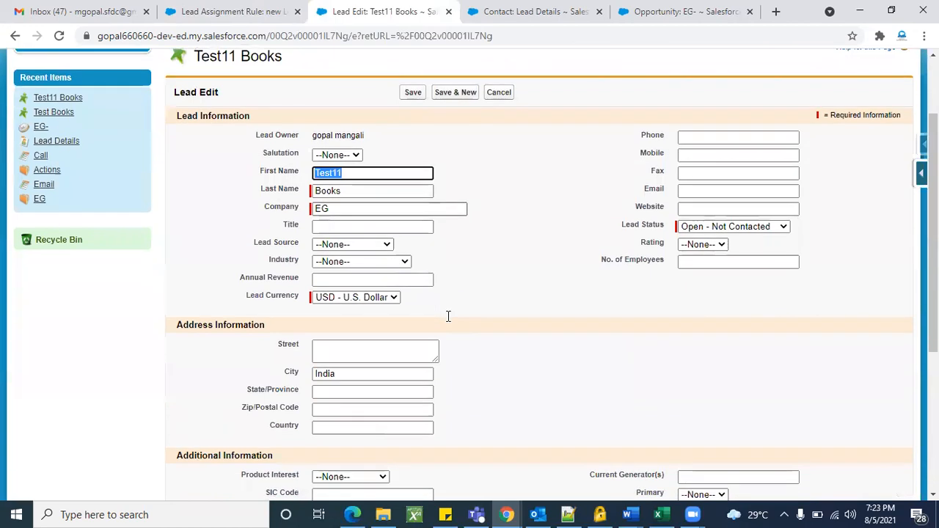
double_click(347, 374)
key(BackSpace)
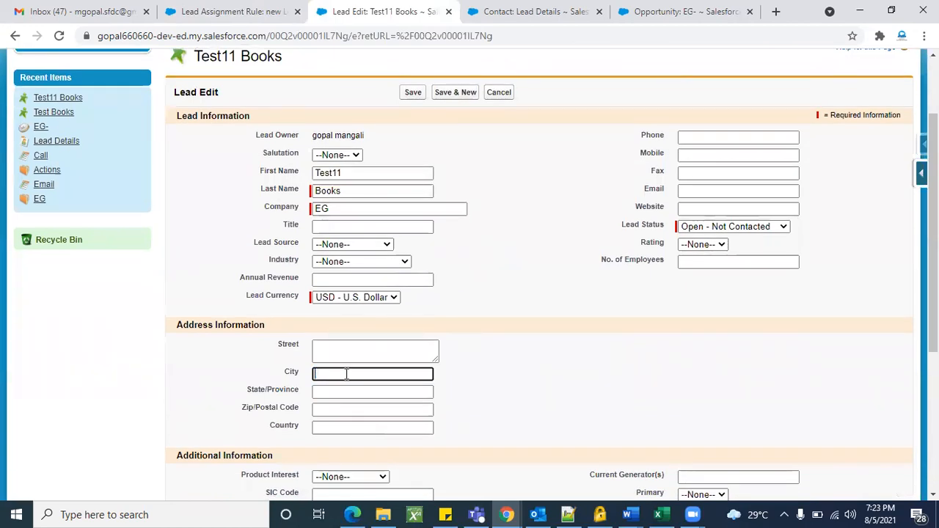
text(SilkBoard)
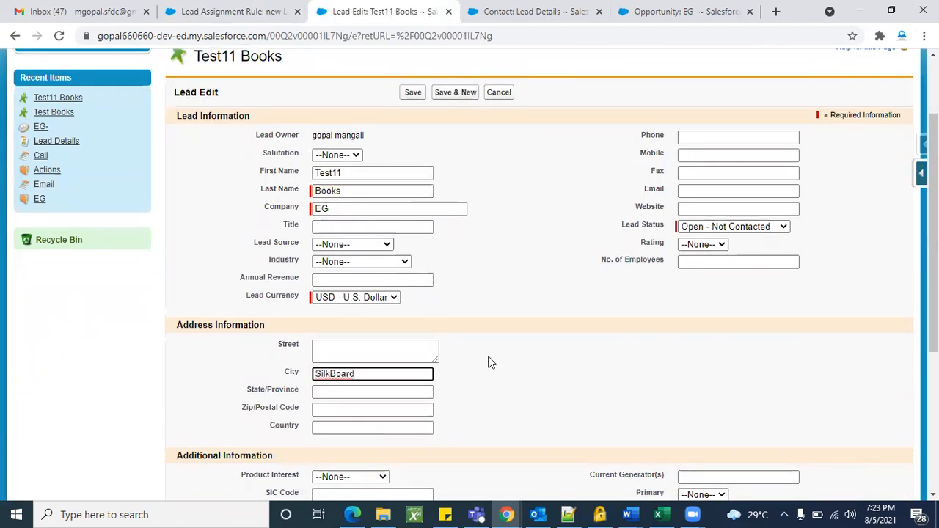
click(410, 93)
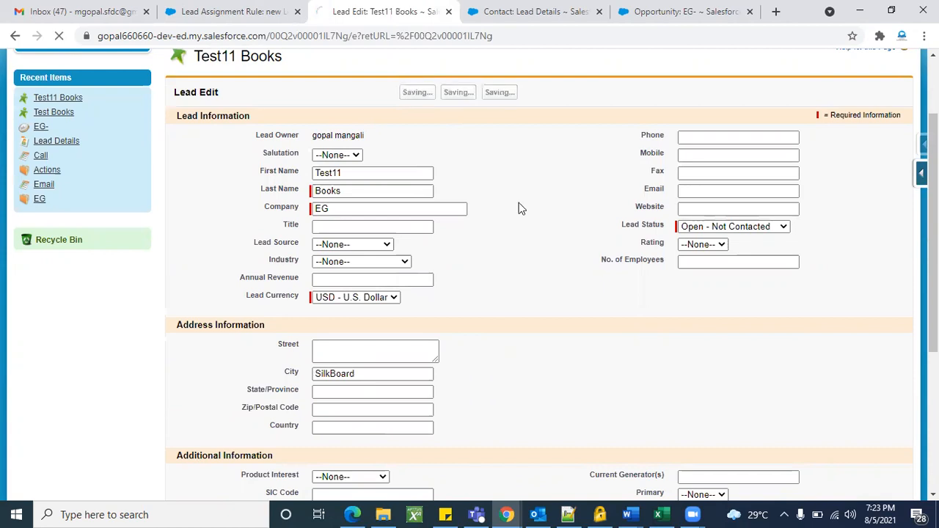
scroll(554, 291, down, 2)
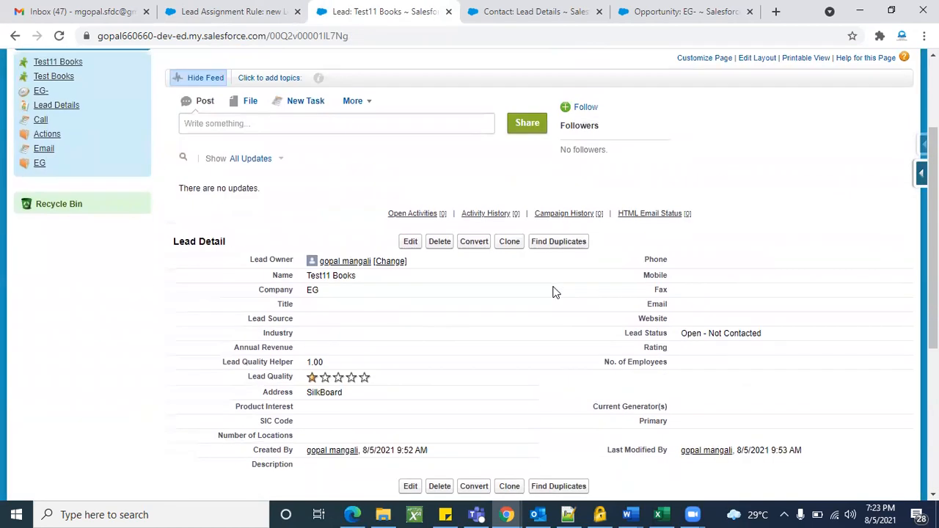
triple_click(269, 258)
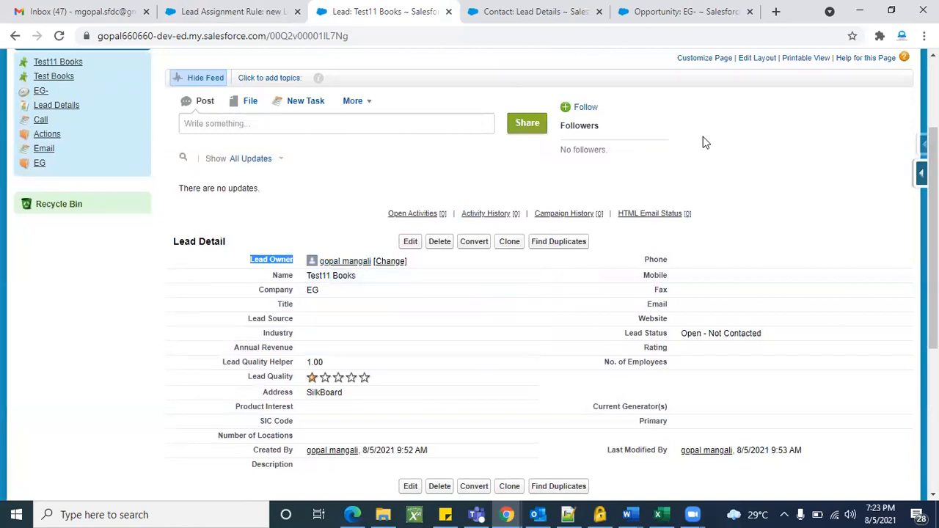
Recheck the assignment rule page, then return to the Test11 Books lead.
scroll(577, 451, down, 4)
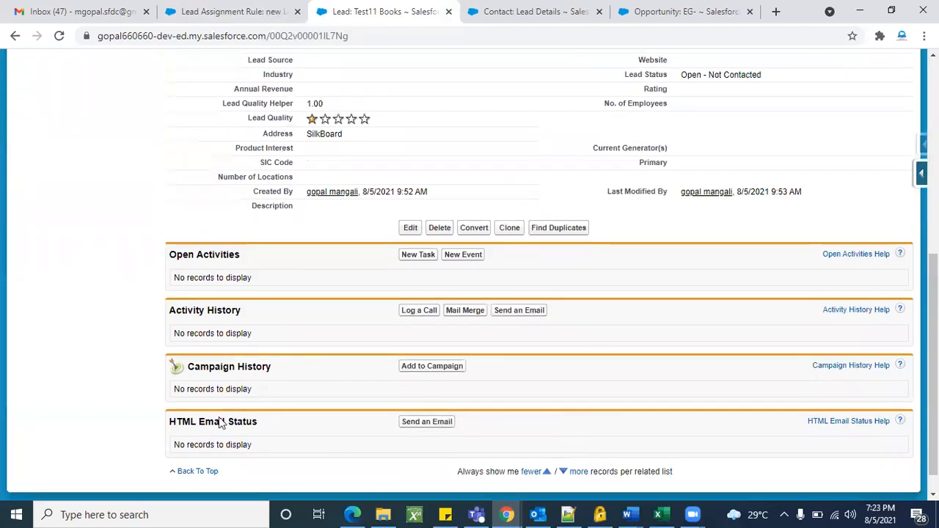
scroll(286, 378, down, 1)
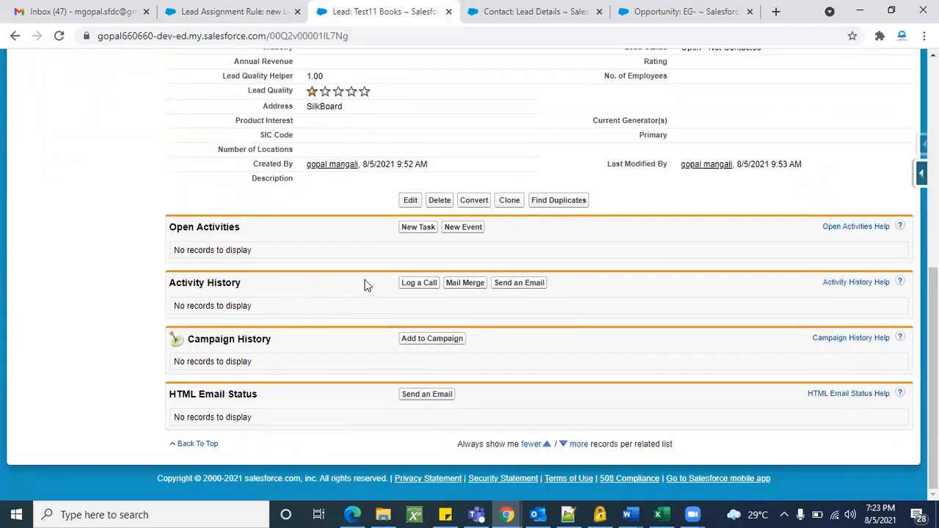
click(232, 11)
click(413, 430)
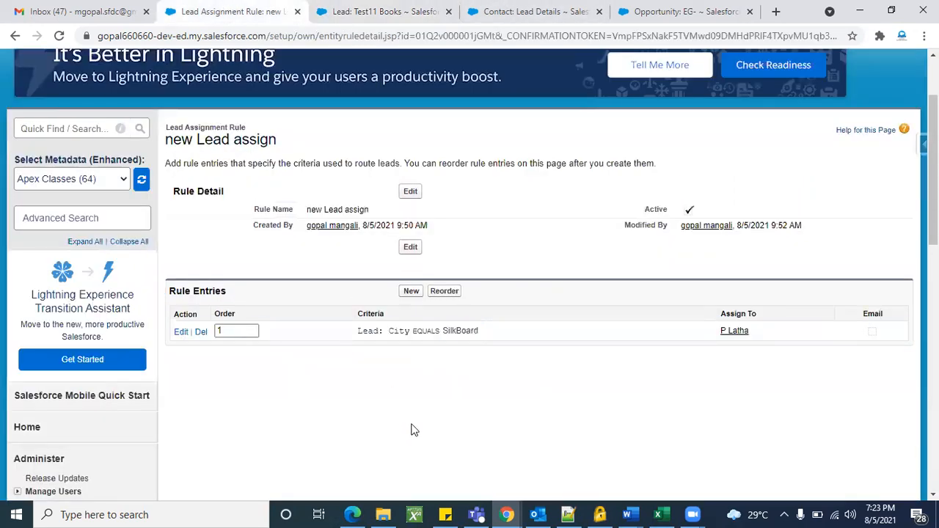
click(436, 9)
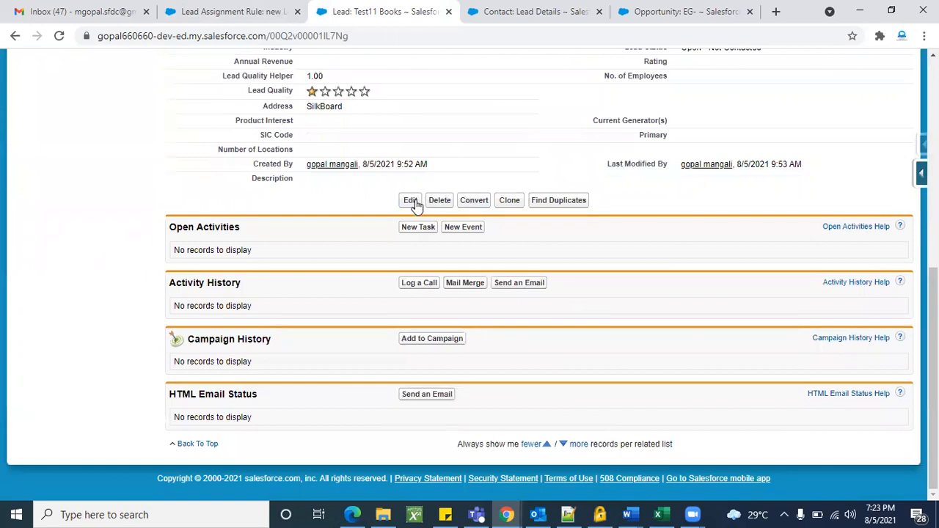
Clone Test11 Books into a new lead form carrying City SilkBoard, down to the Optional section.
click(512, 201)
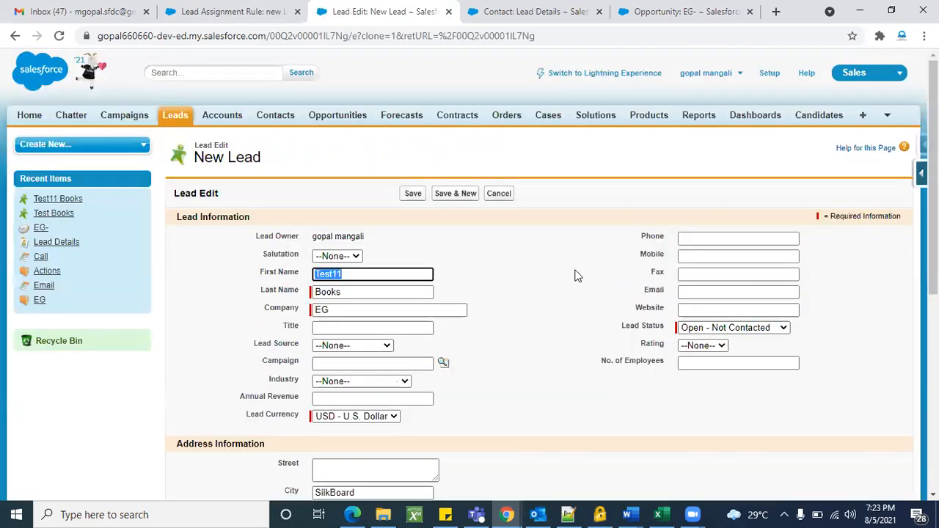
scroll(557, 307, down, 2)
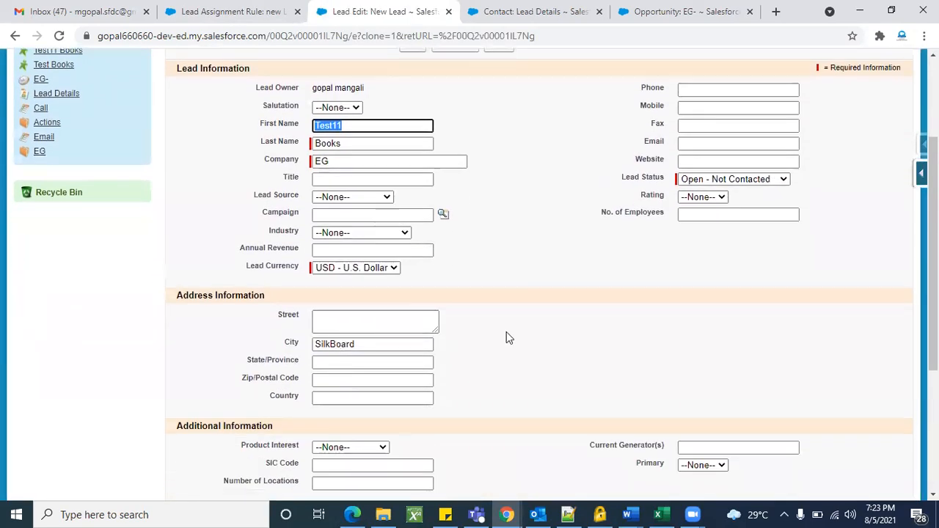
scroll(506, 339, down, 1)
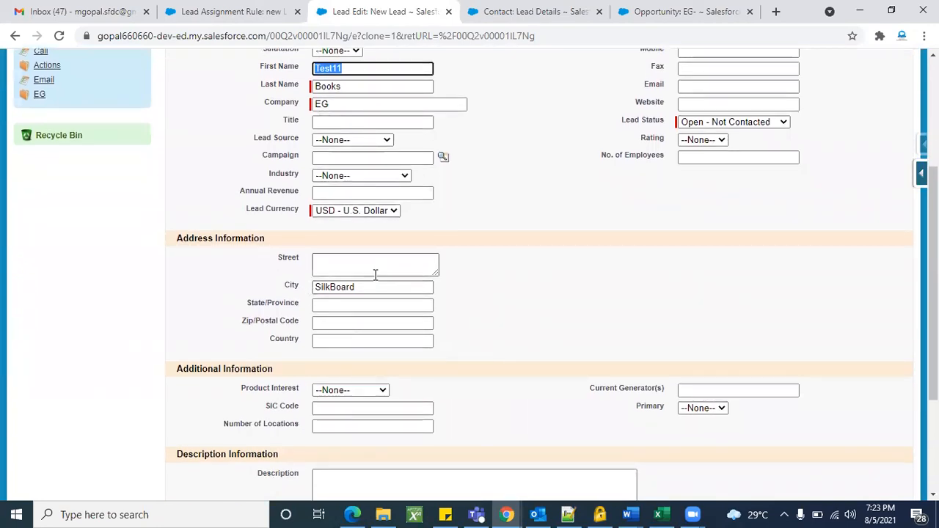
scroll(505, 300, down, 3)
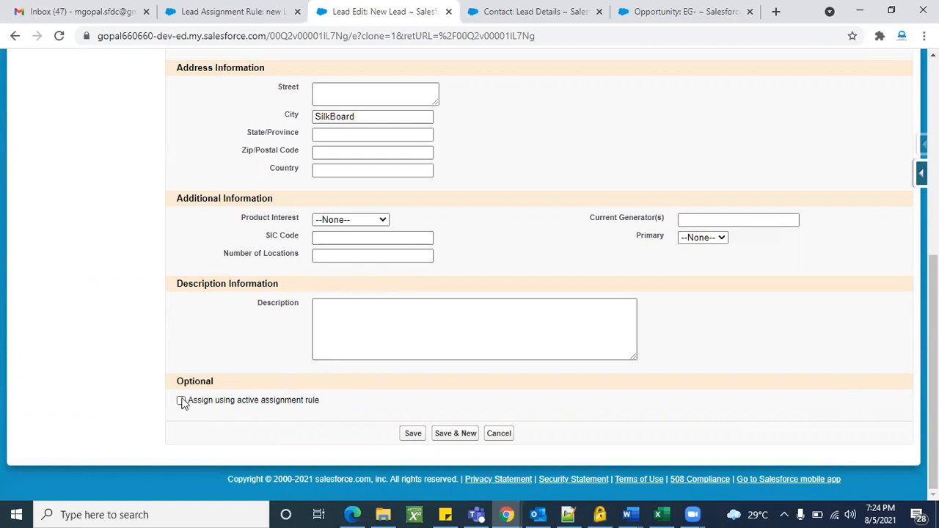
Save the cloned lead with the active assignment rule applied and check its new owner.
click(411, 433)
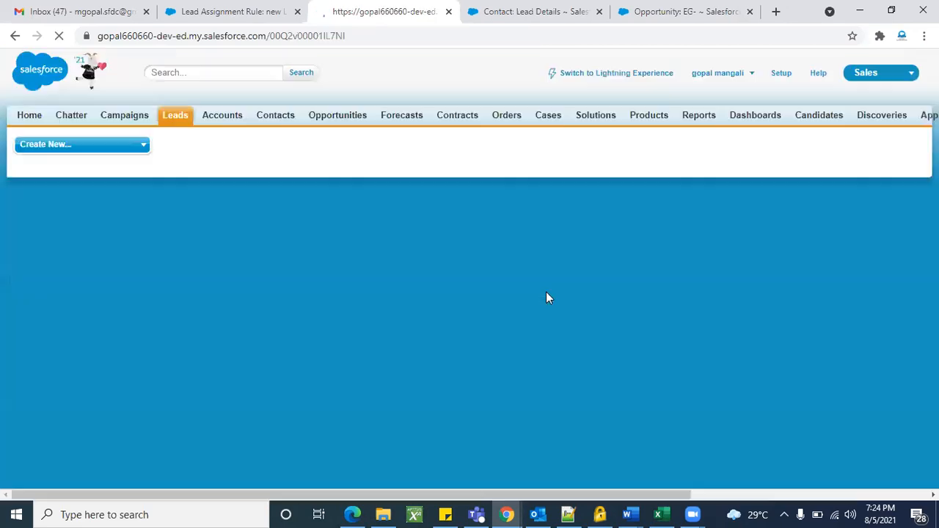
scroll(547, 295, down, 3)
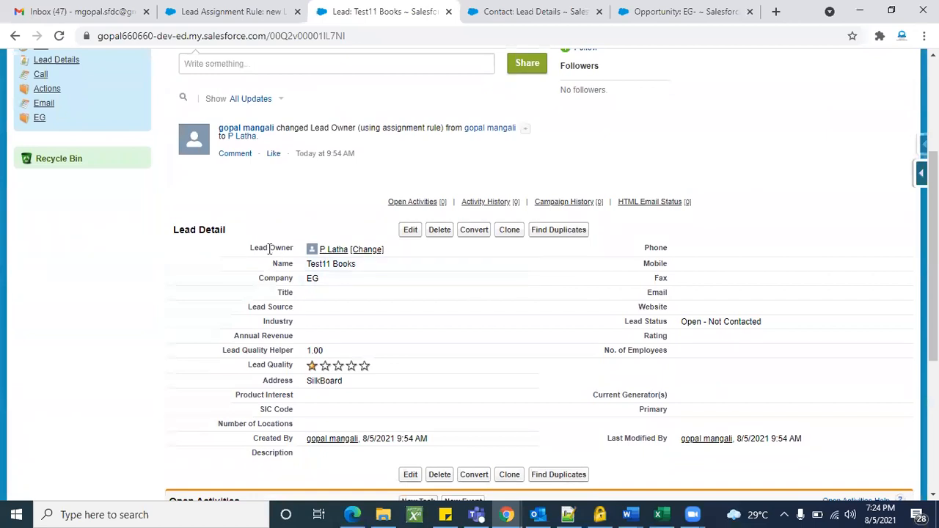
triple_click(266, 249)
mouse_move(334, 253)
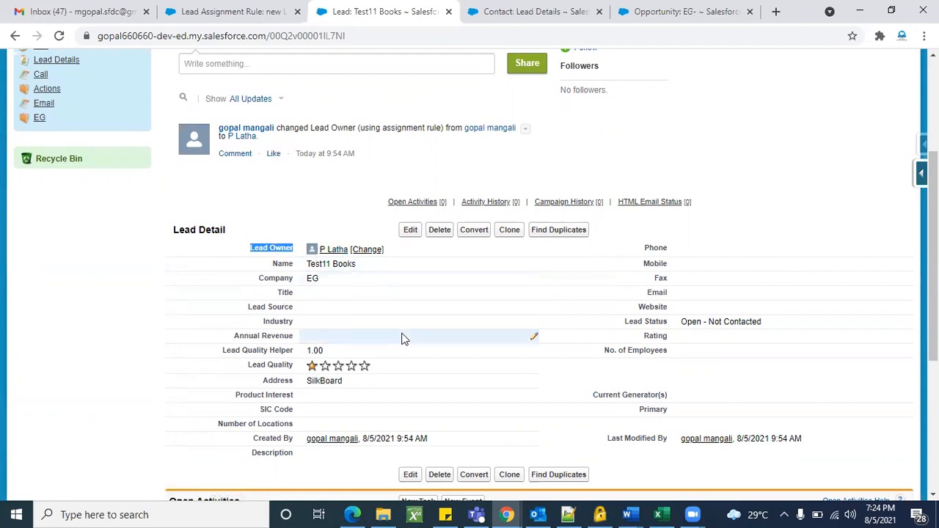
Inspect the lead's address city, then view the Lead Details contact page.
scroll(402, 337, down, 1)
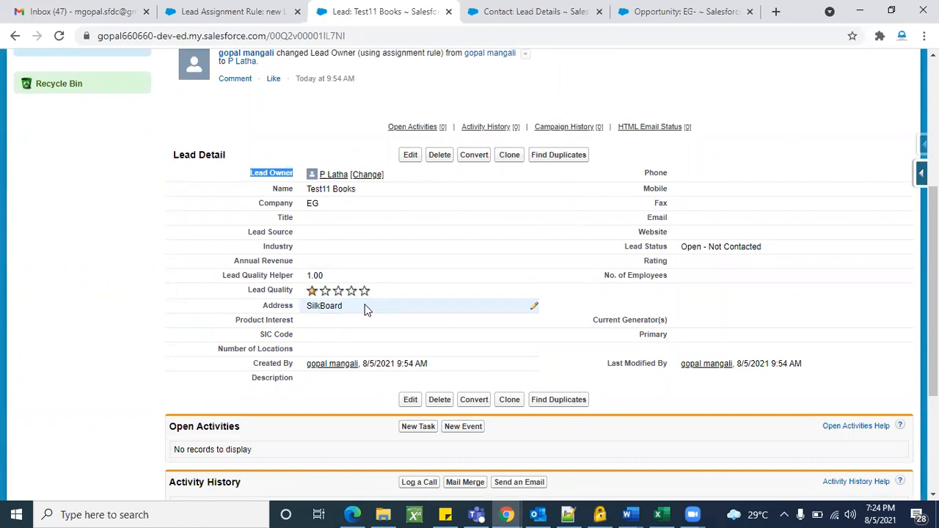
double_click(399, 307)
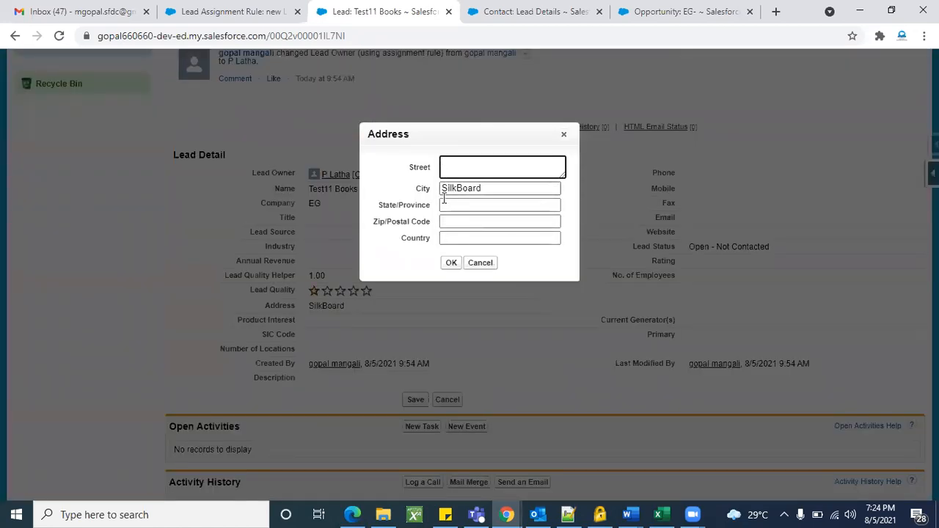
double_click(424, 189)
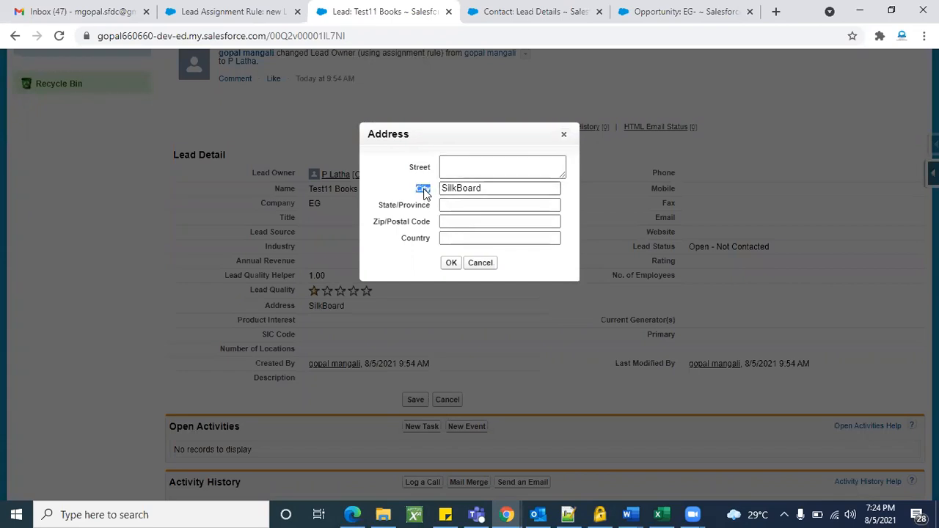
click(525, 11)
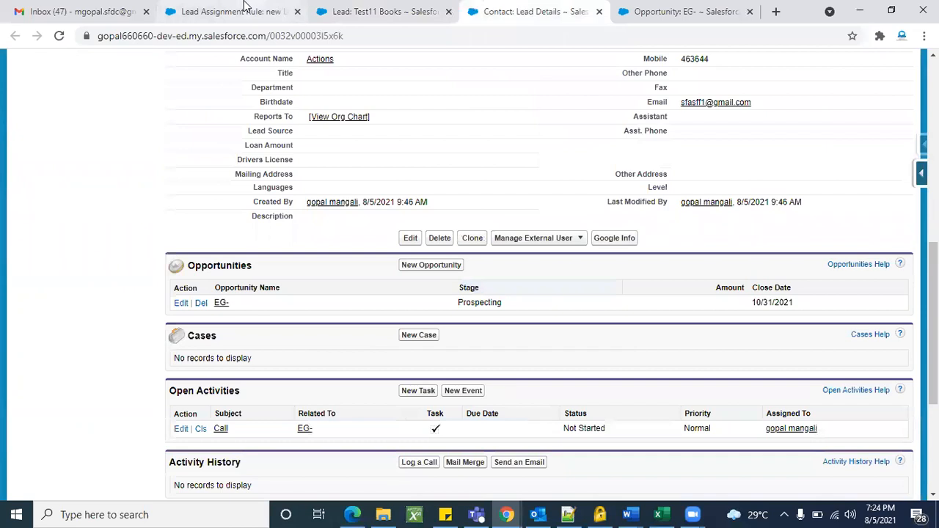
click(235, 11)
Start a second rule entry on 'new Lead assign', which already holds entry 1.
scroll(447, 399, down, 1)
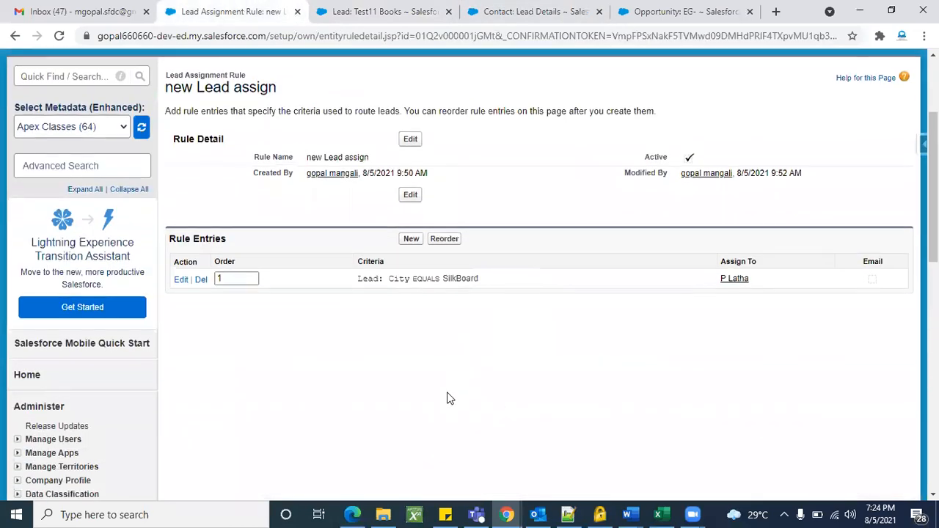
scroll(625, 369, up, 1)
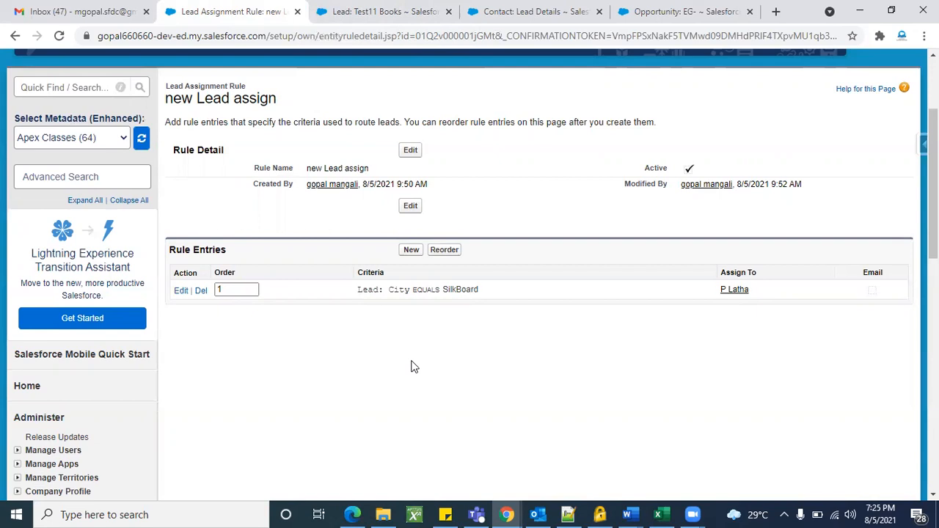
click(411, 250)
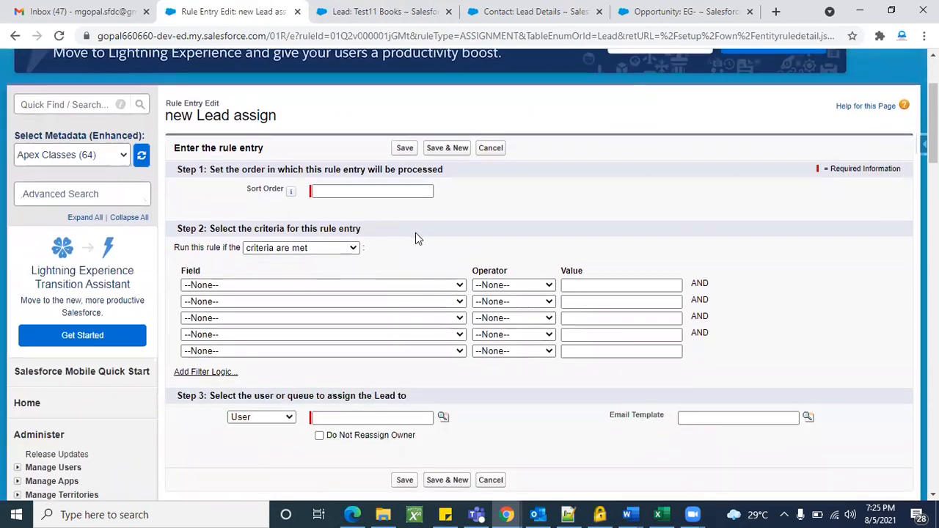
Enter sort order 2 for the new rule entry.
click(394, 192)
text(2)
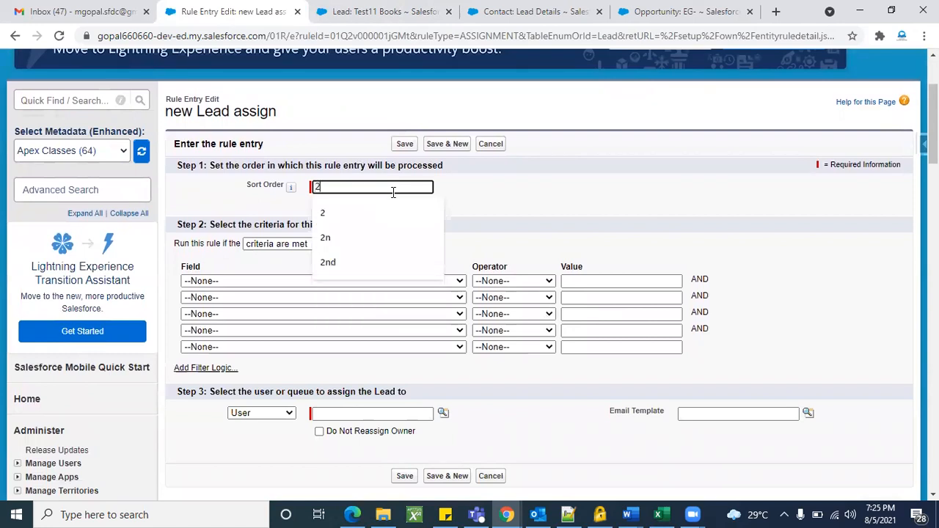
click(468, 230)
scroll(370, 211, down, 1)
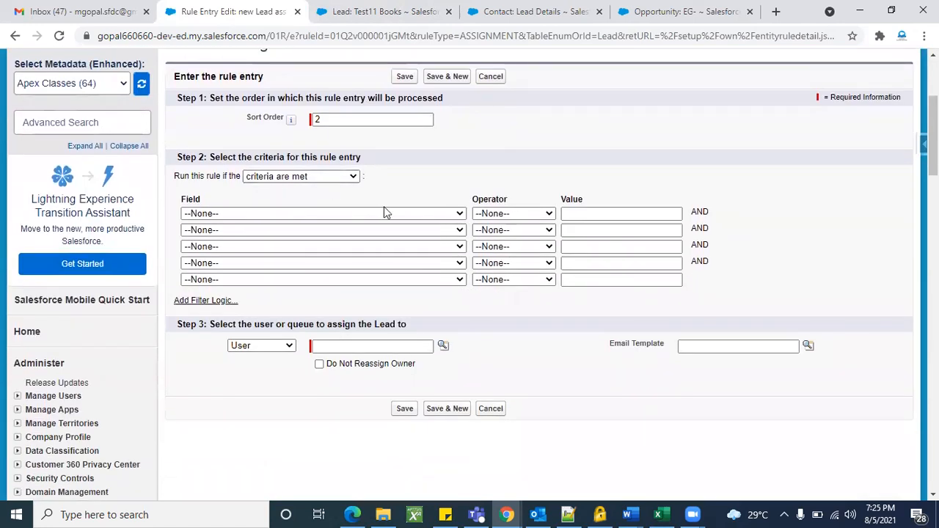
Set the entry's criterion to Lead: City equals Banglore.
click(385, 213)
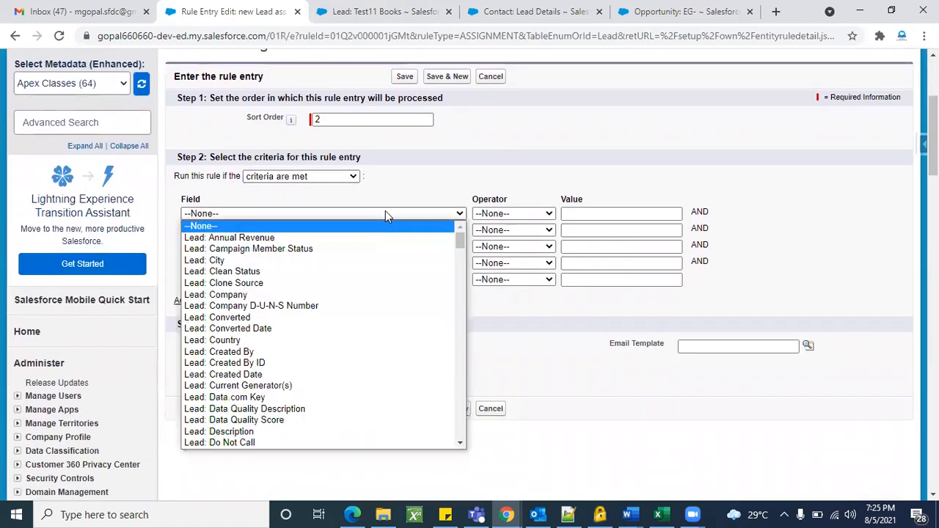
click(266, 261)
click(552, 214)
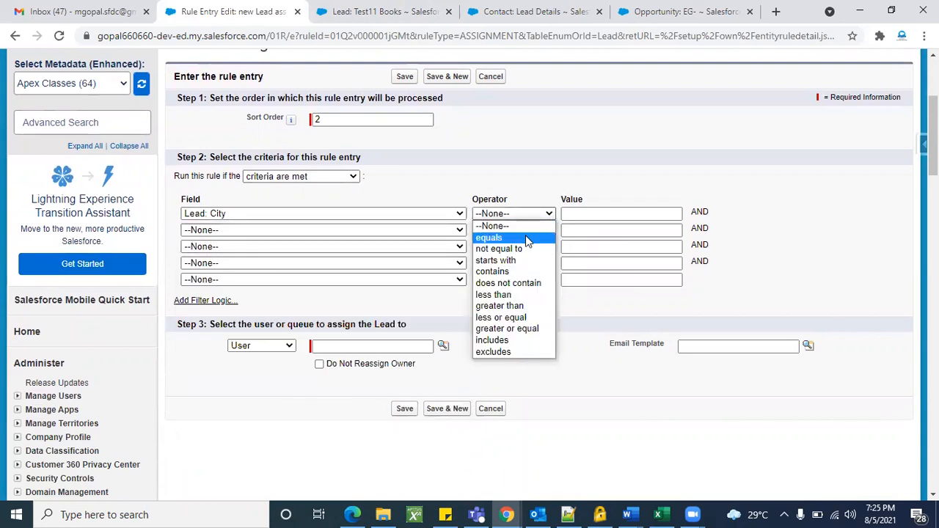
click(532, 237)
click(579, 215)
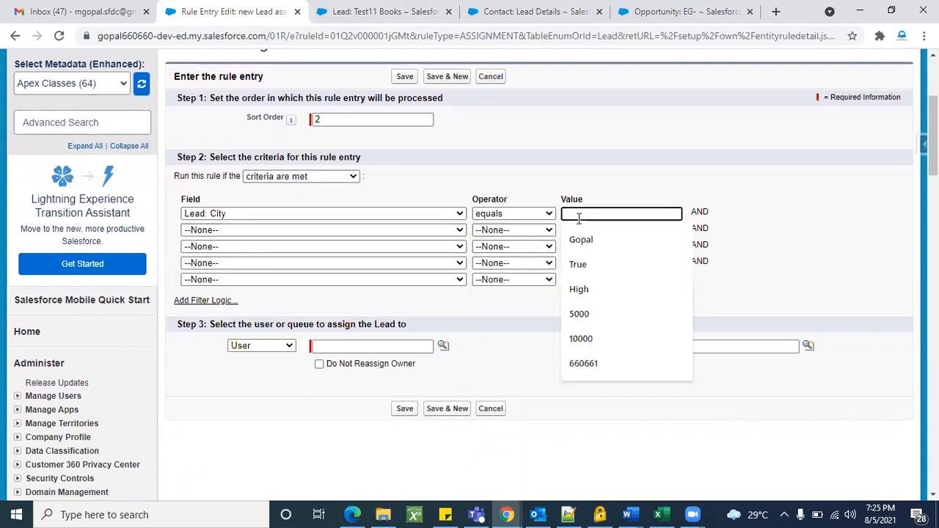
text(Banglore)
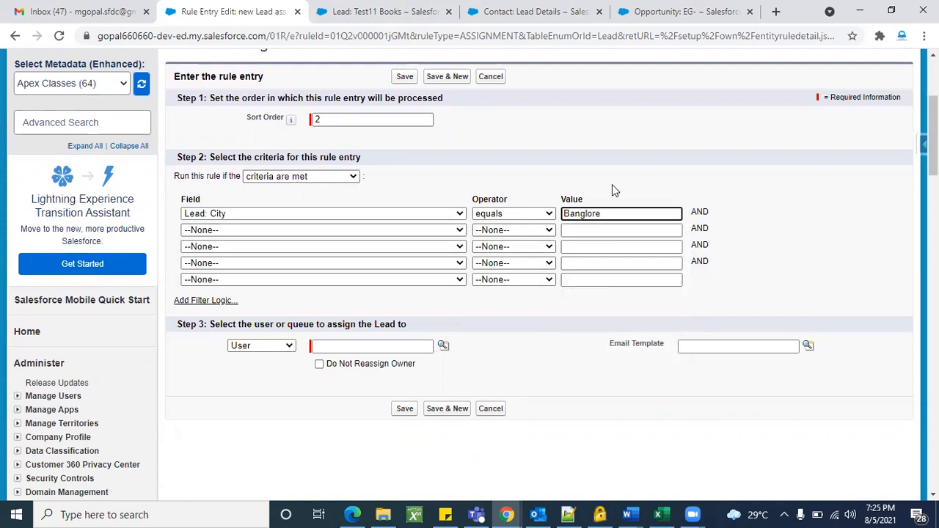
click(615, 190)
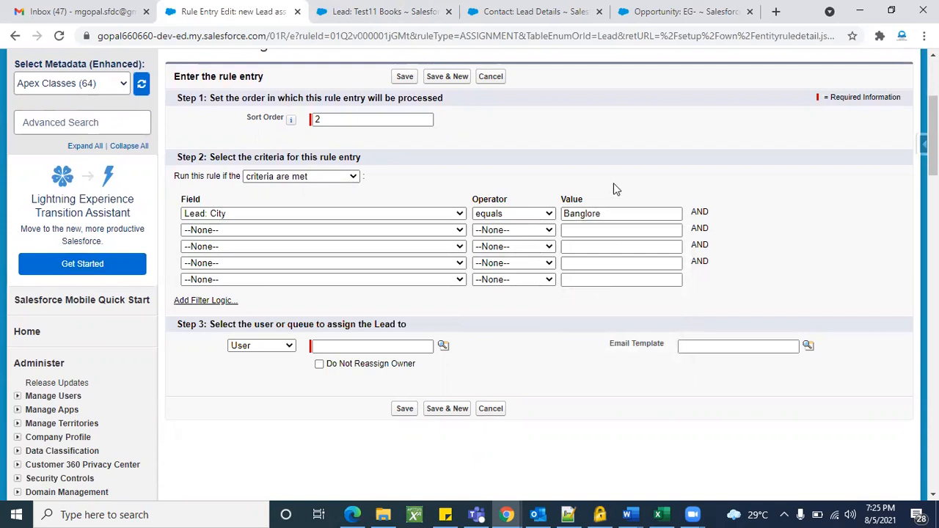
click(612, 213)
click(518, 354)
click(291, 349)
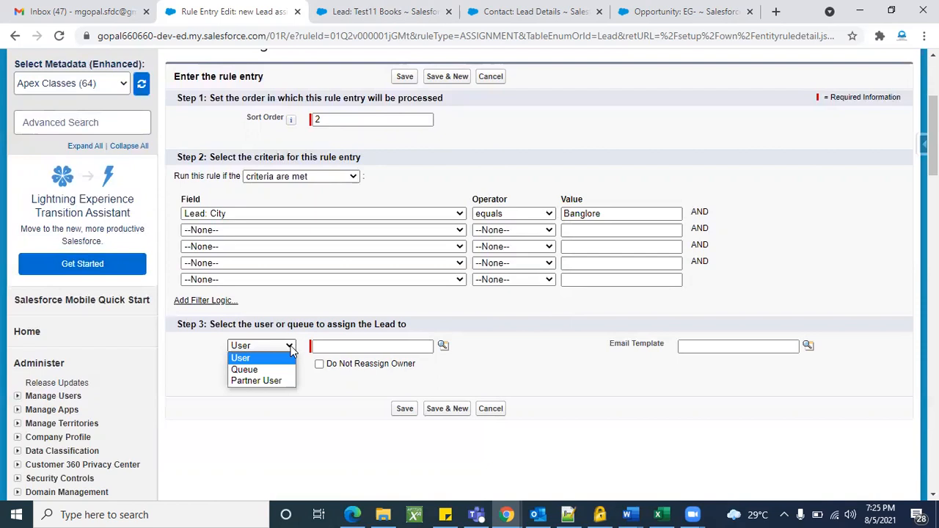
Try Queue as the rule entry's assignee type and look up the available queues, then close the lookup.
click(249, 370)
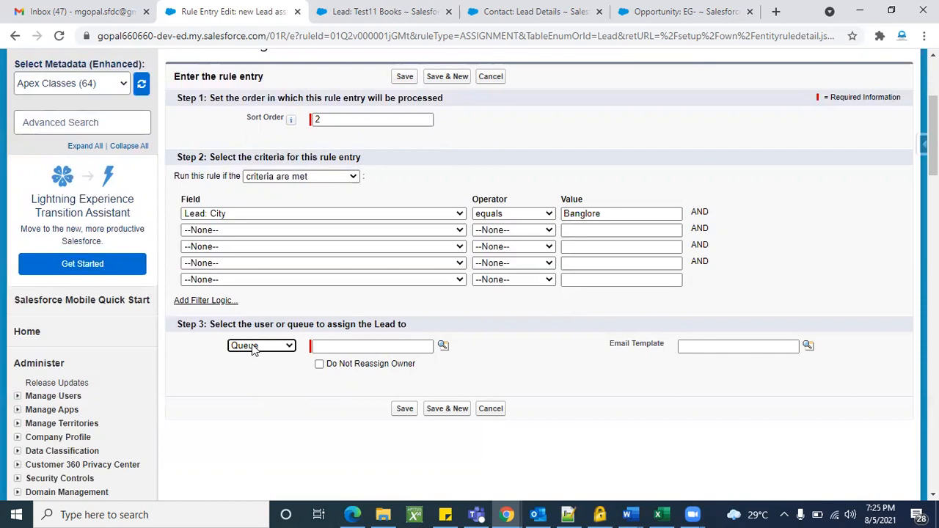
click(444, 346)
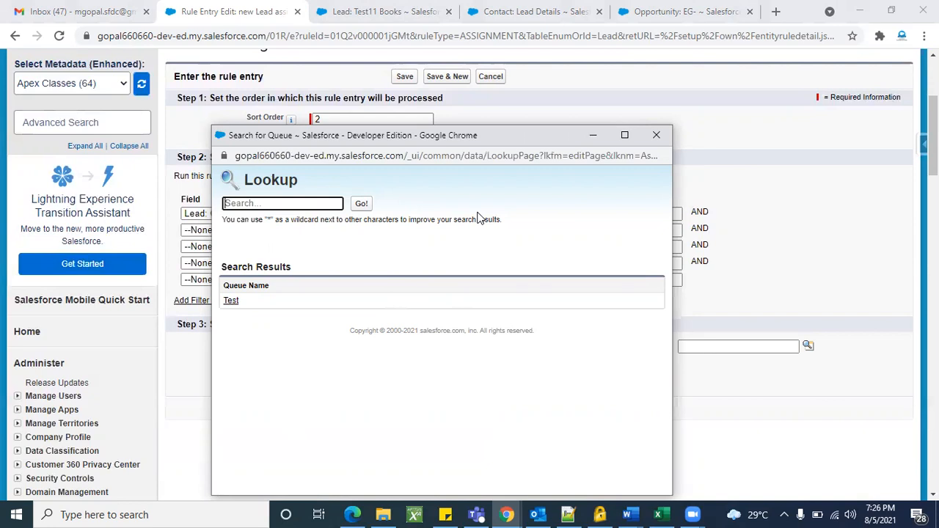
click(657, 135)
Set the assignee type to Partner User, then switch to the Lead Details contact record.
click(271, 350)
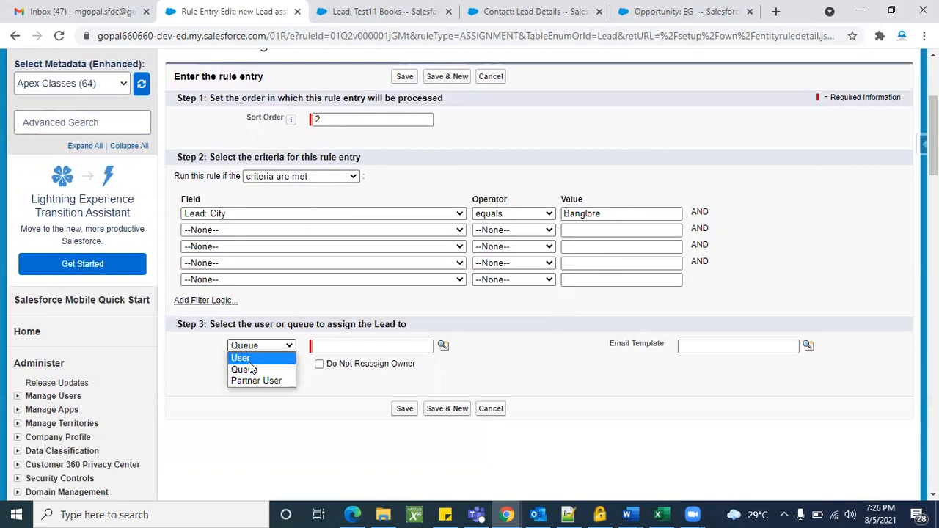
click(245, 358)
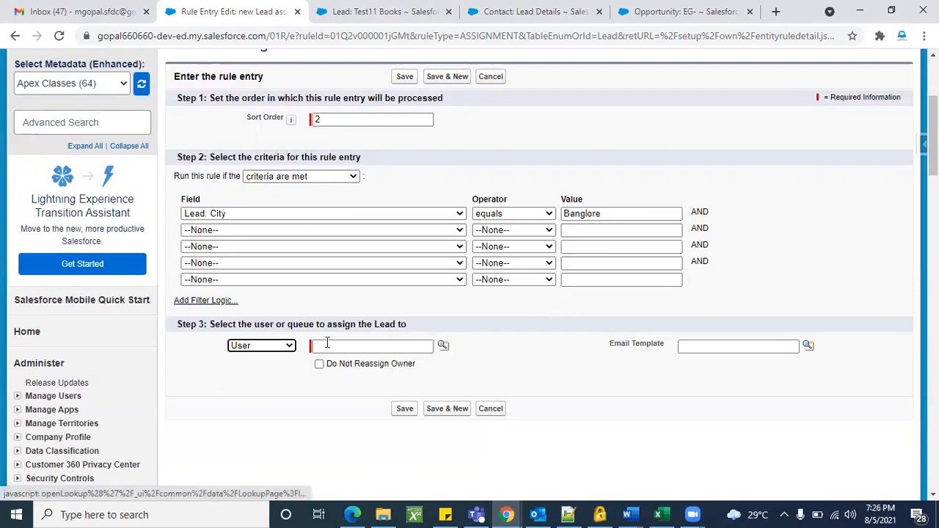
click(289, 351)
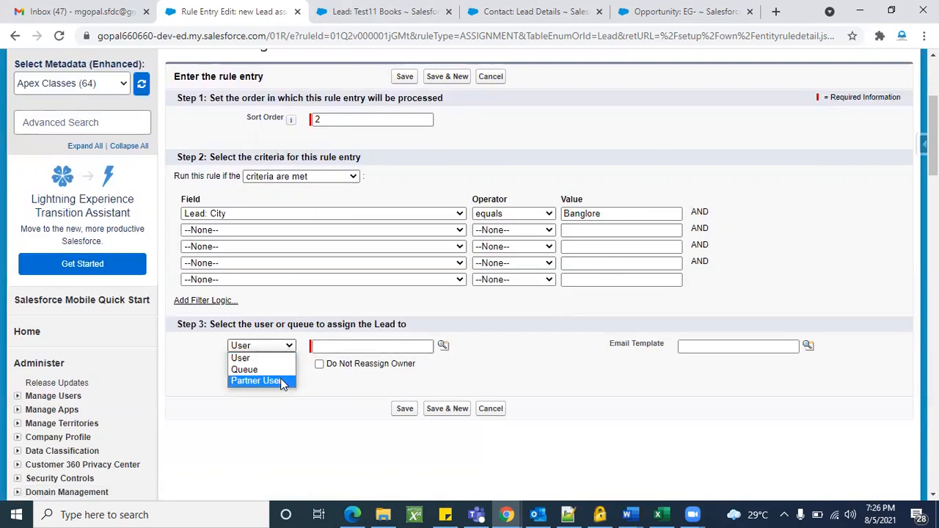
click(280, 380)
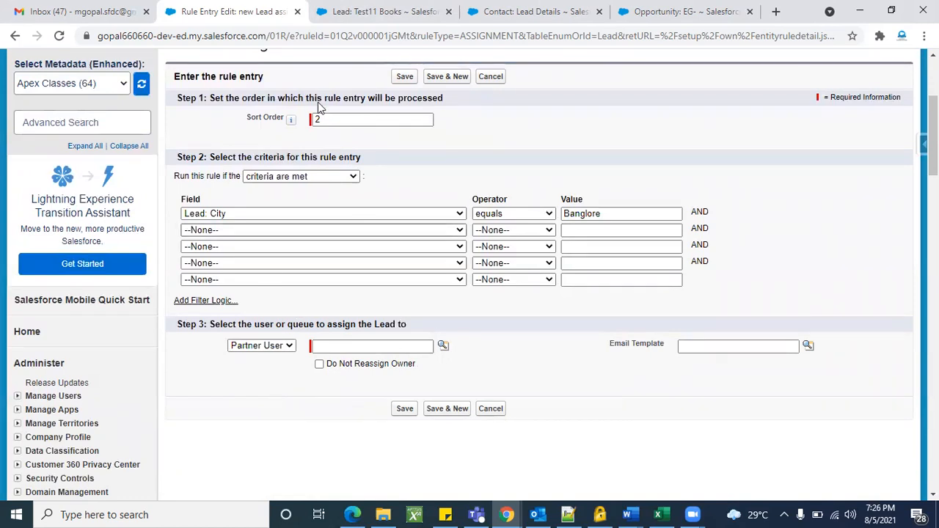
click(549, 9)
Open the All Users list from Setup with a Quick Find search for 'user'.
scroll(307, 118, up, 10)
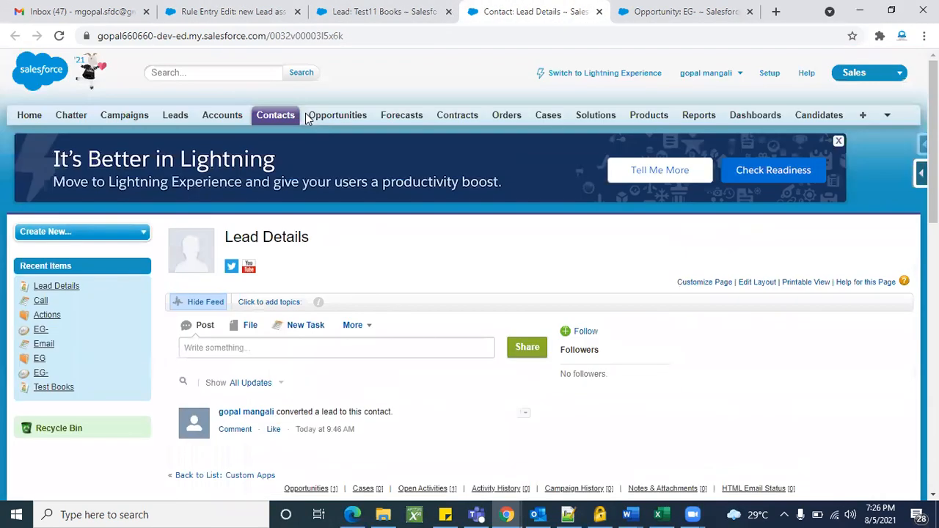
click(768, 73)
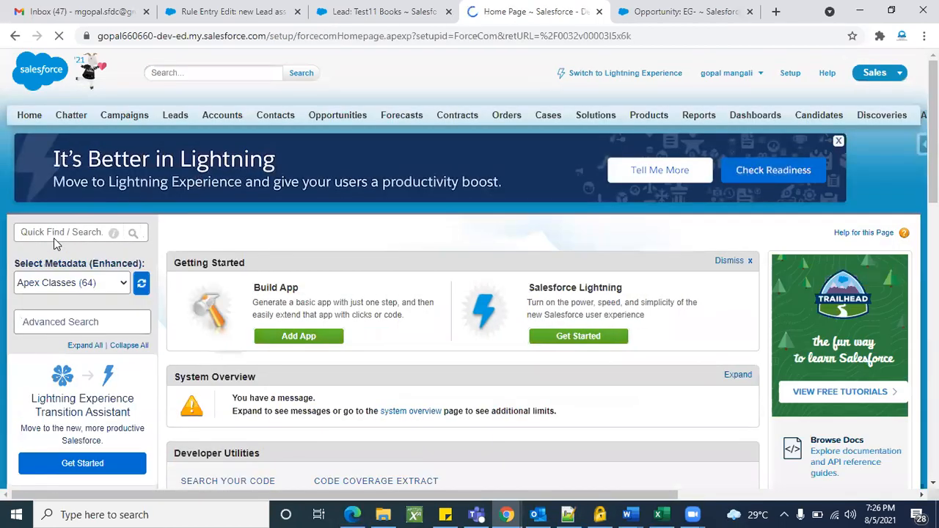
click(54, 231)
text(user)
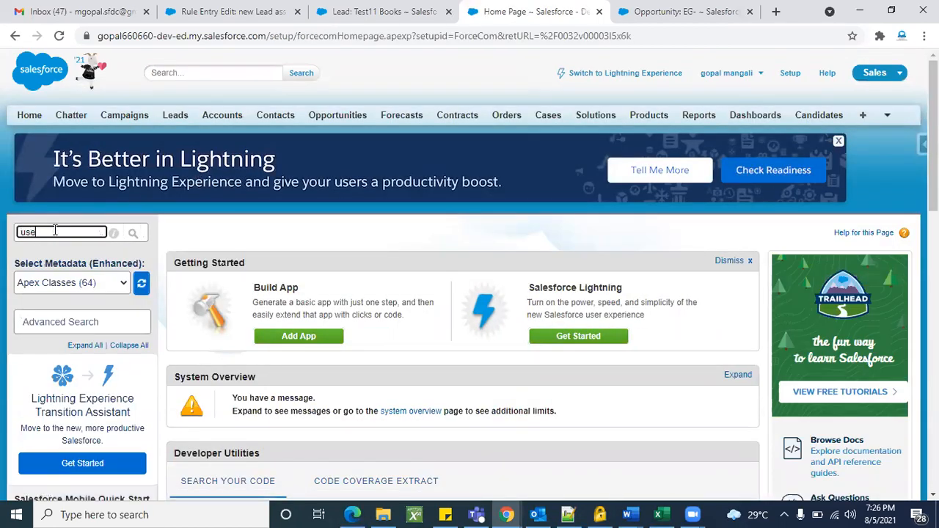
scroll(55, 233, down, 2)
click(49, 283)
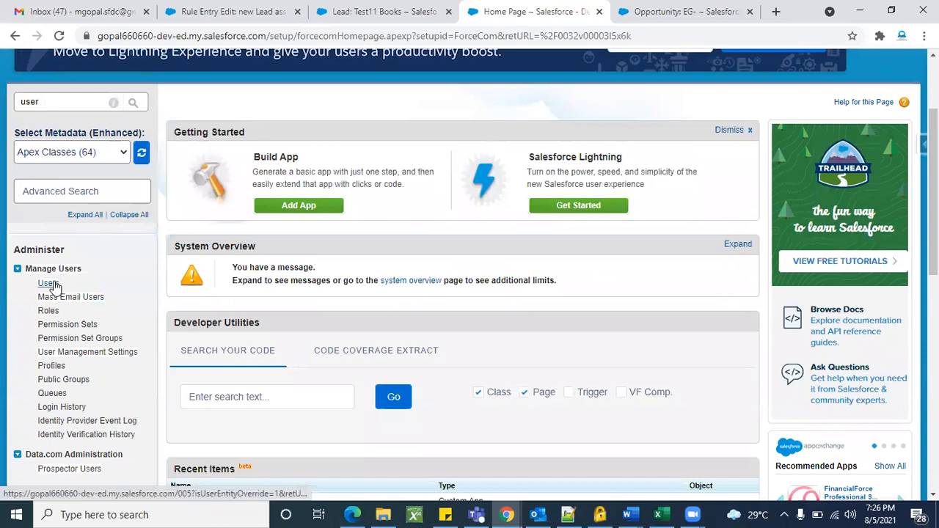
Check the first user's User License options, cancel the edit, and return to the rule entry.
scroll(394, 377, down, 2)
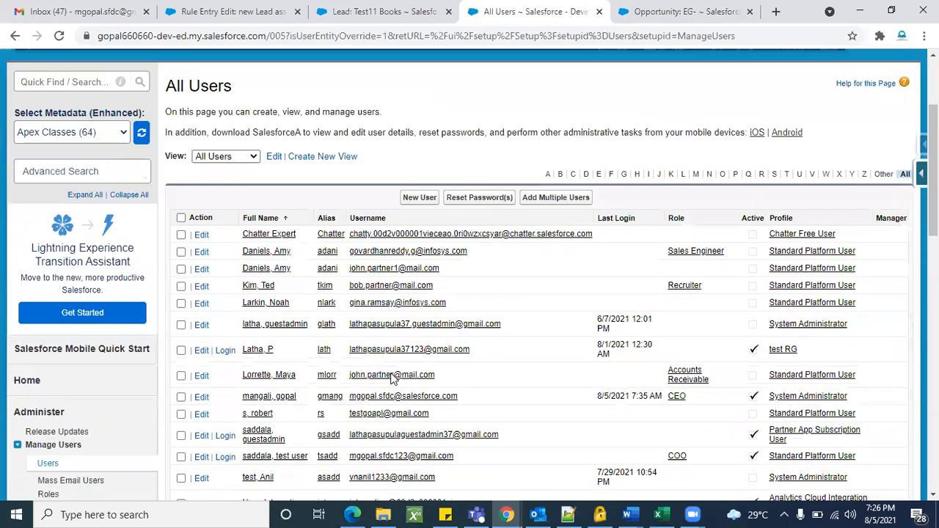
scroll(817, 318, down, 2)
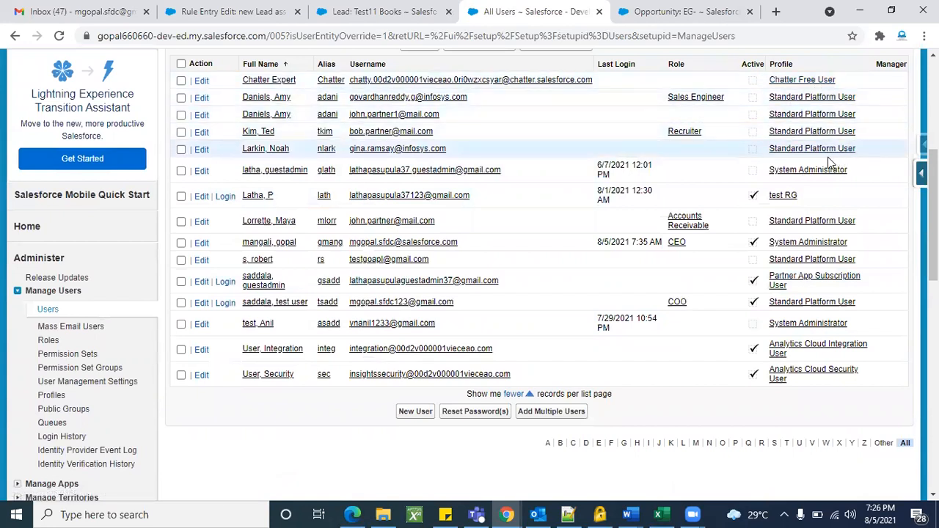
scroll(443, 260, up, 3)
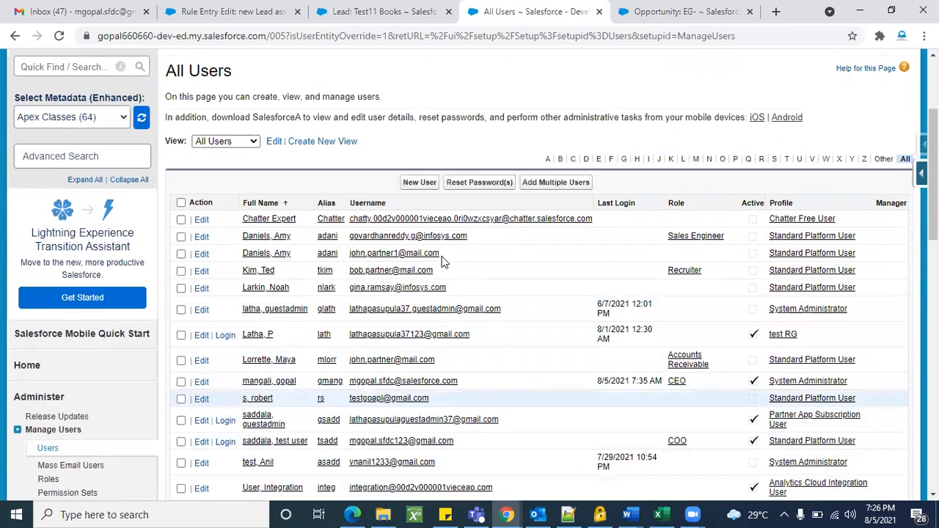
click(202, 223)
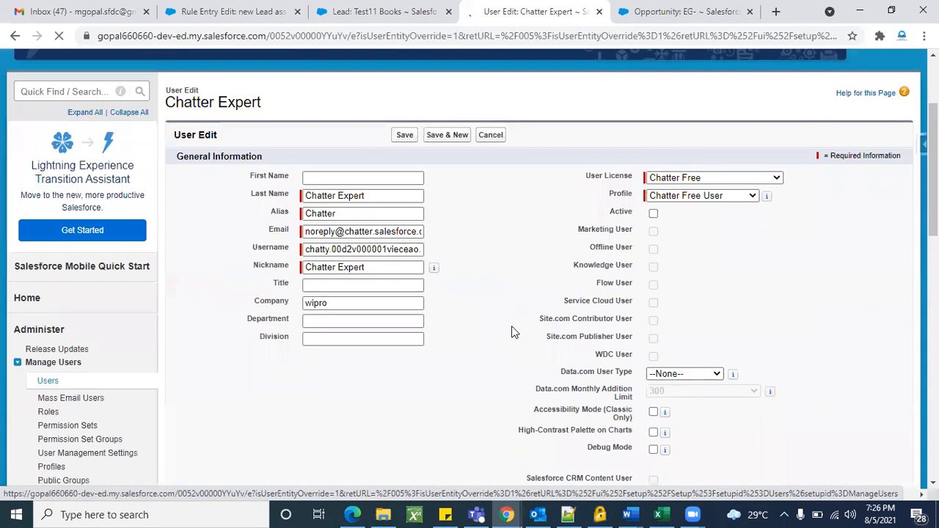
click(708, 183)
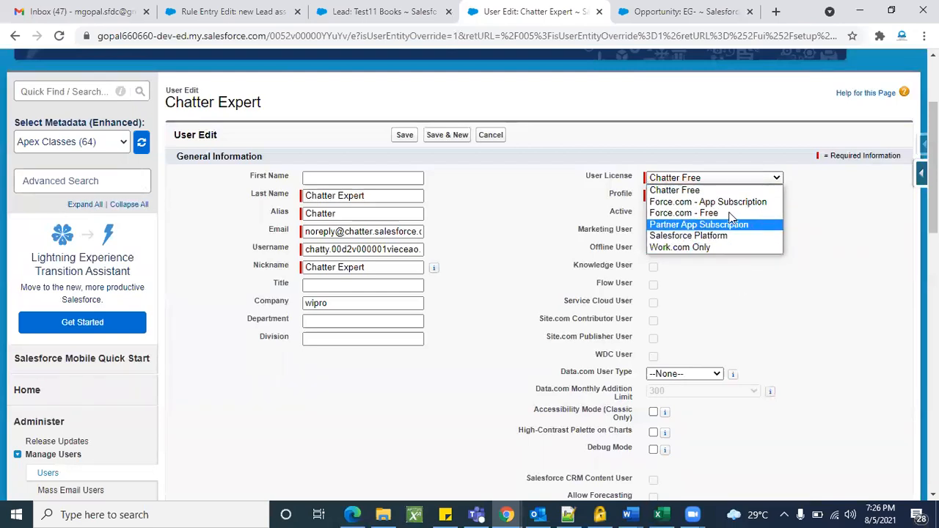
click(755, 309)
click(499, 139)
key(ctrl+2)
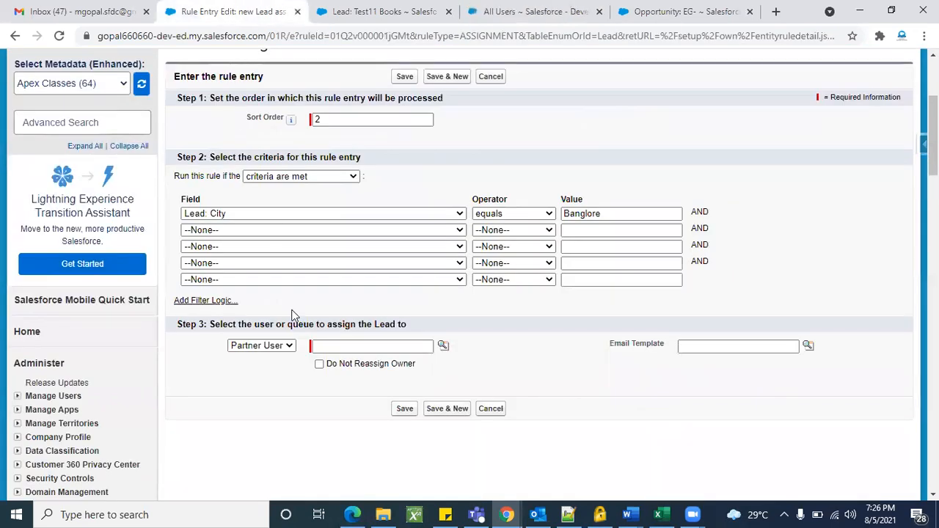
Switch the assignee type back to User and open the user lookup.
click(285, 346)
click(275, 359)
click(442, 345)
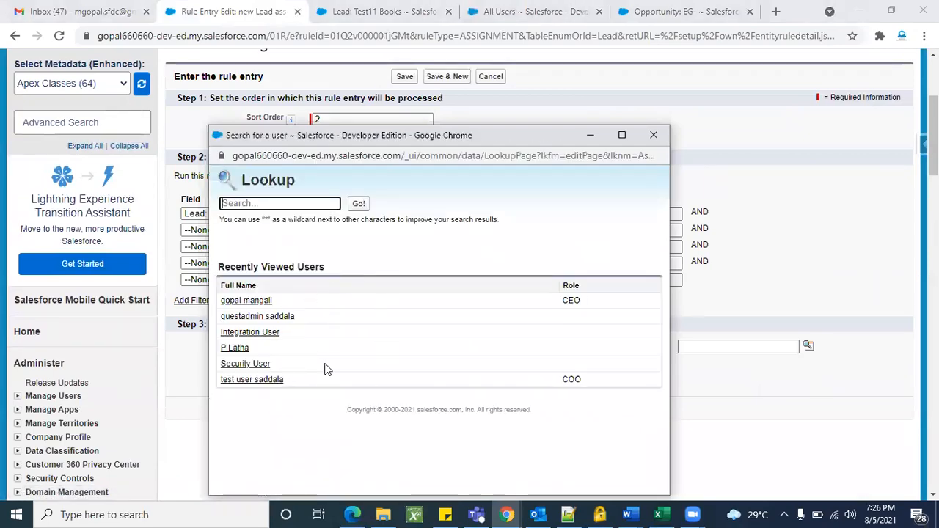
Review the All Users list for each user's role, active status and profile.
click(411, 8)
click(541, 9)
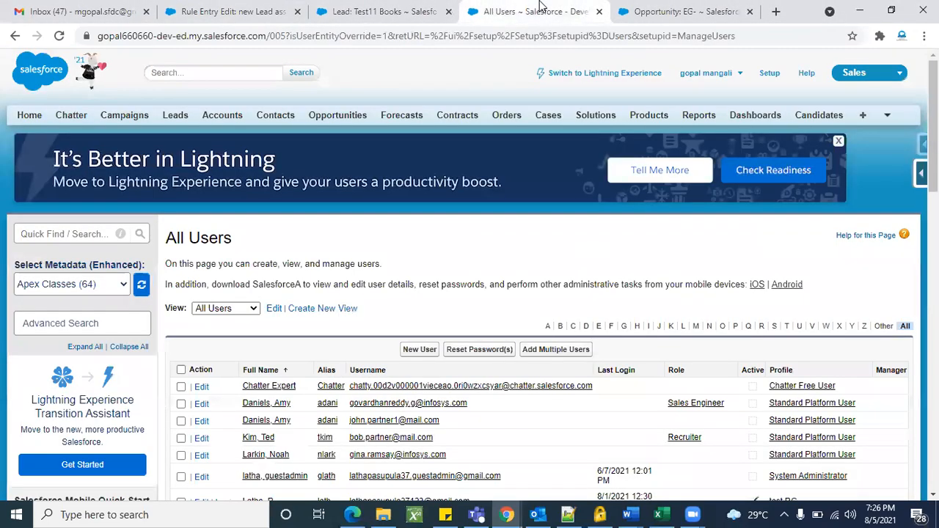
scroll(604, 366, down, 2)
scroll(605, 367, down, 2)
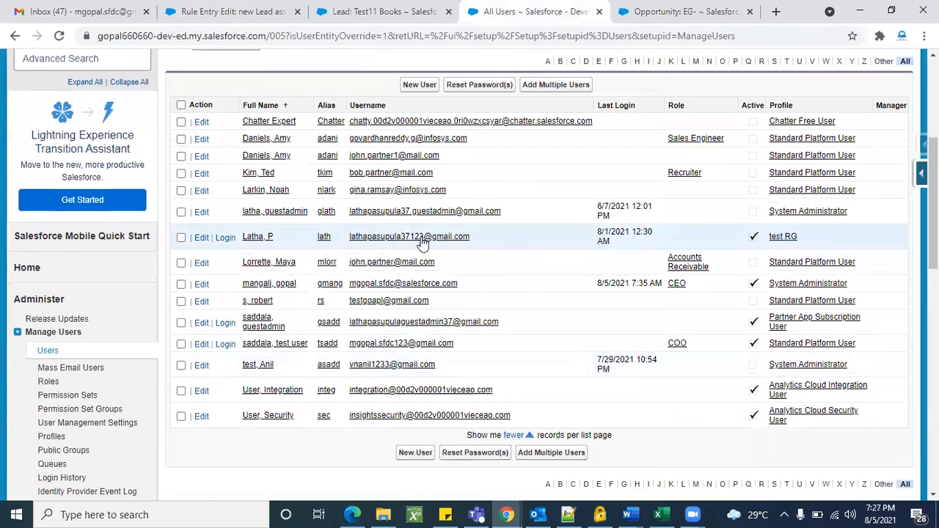
scroll(857, 308, down, 1)
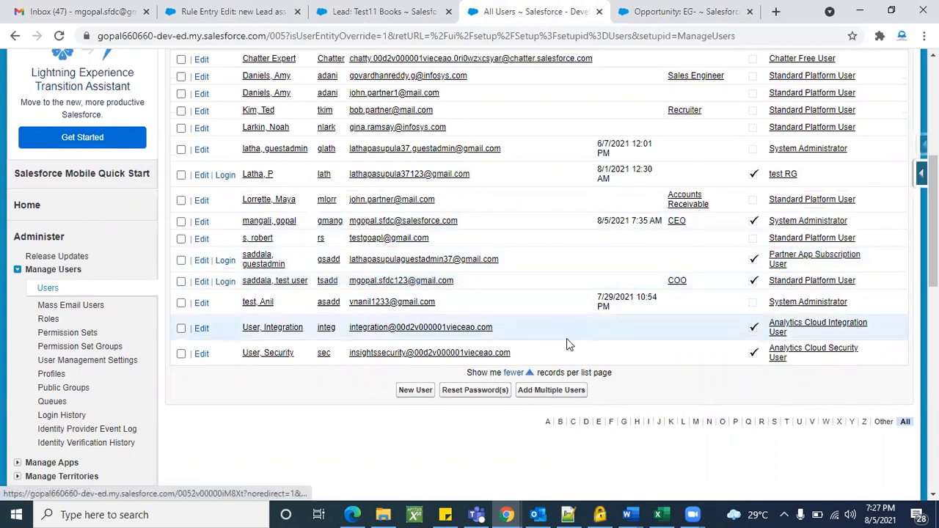
scroll(752, 393, down, 1)
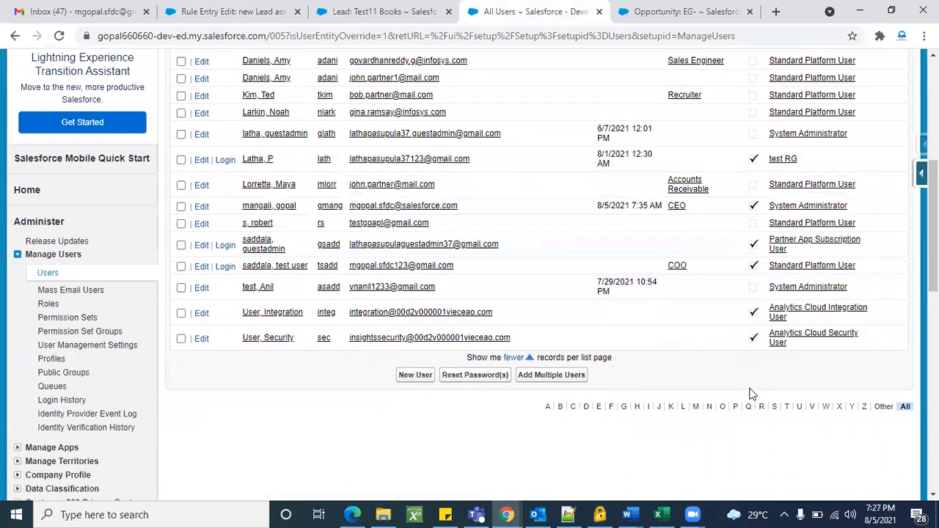
Back on the rule entry, choose the test user as the assignee.
click(378, 11)
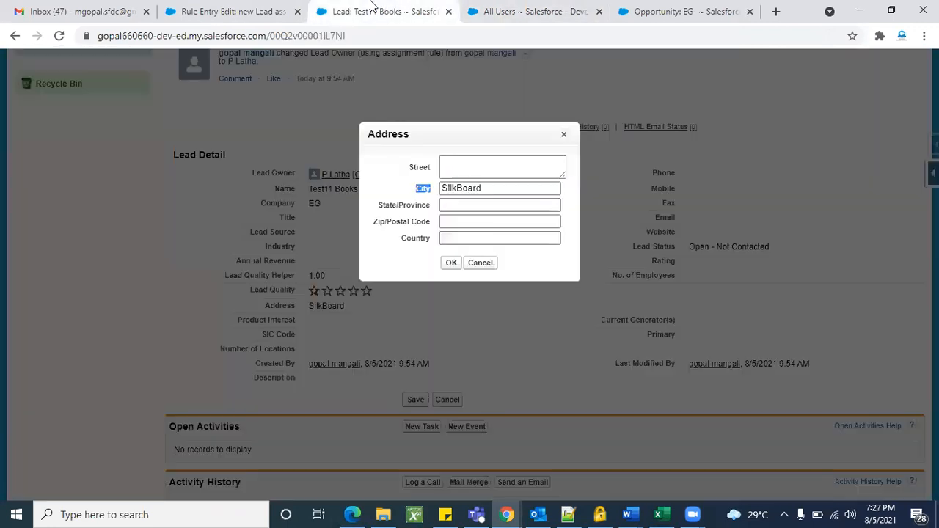
click(271, 6)
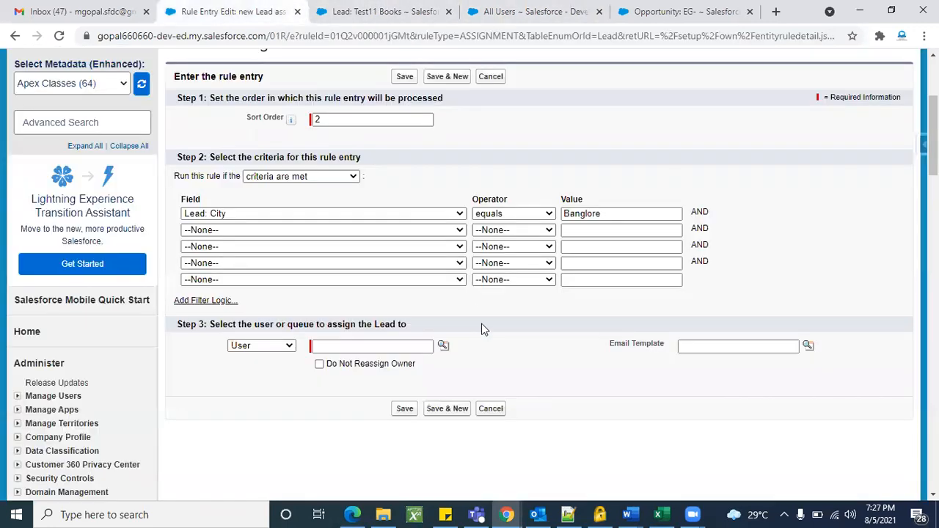
click(444, 347)
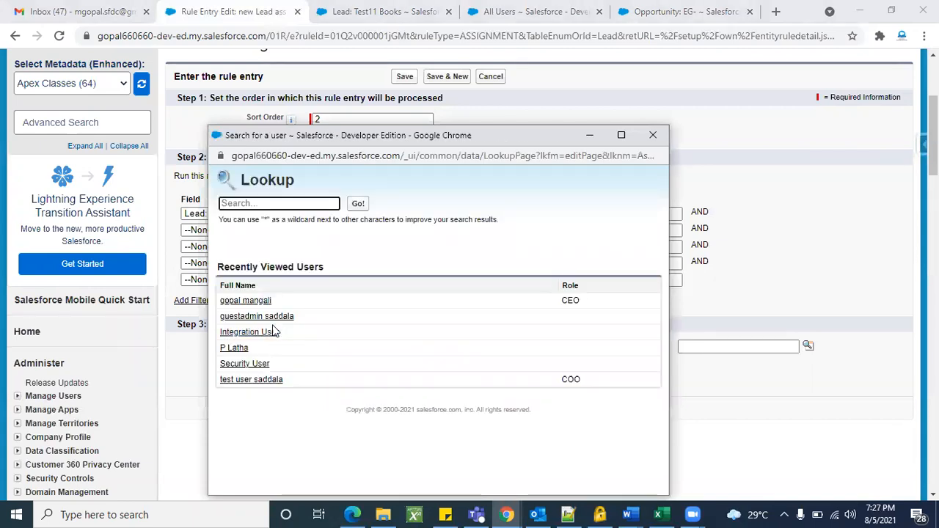
click(266, 388)
click(405, 408)
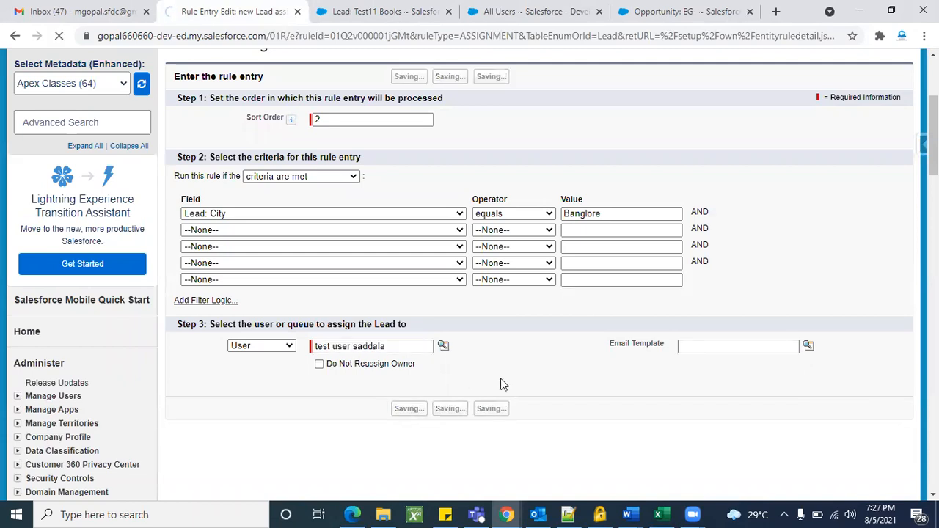
scroll(493, 291, down, 5)
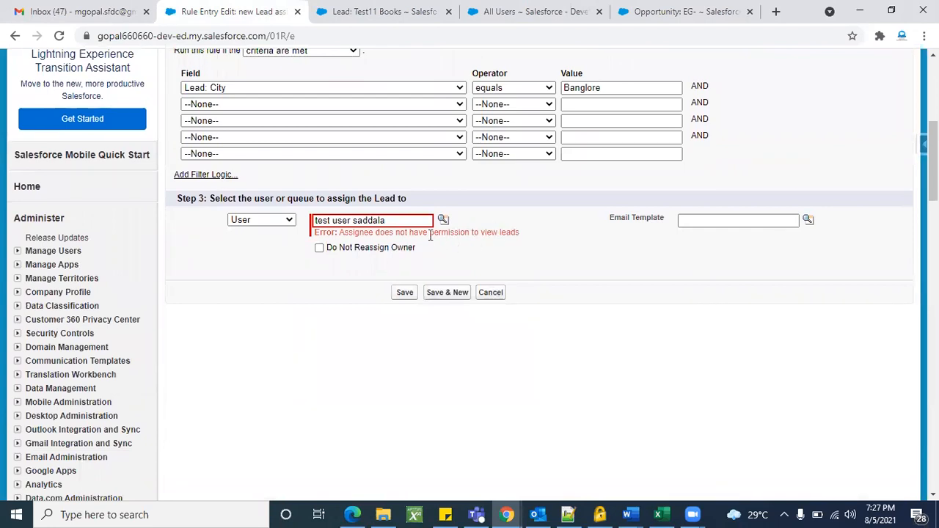
Replace the rejected assignee with the guest admin user and save the entry.
triple_click(420, 224)
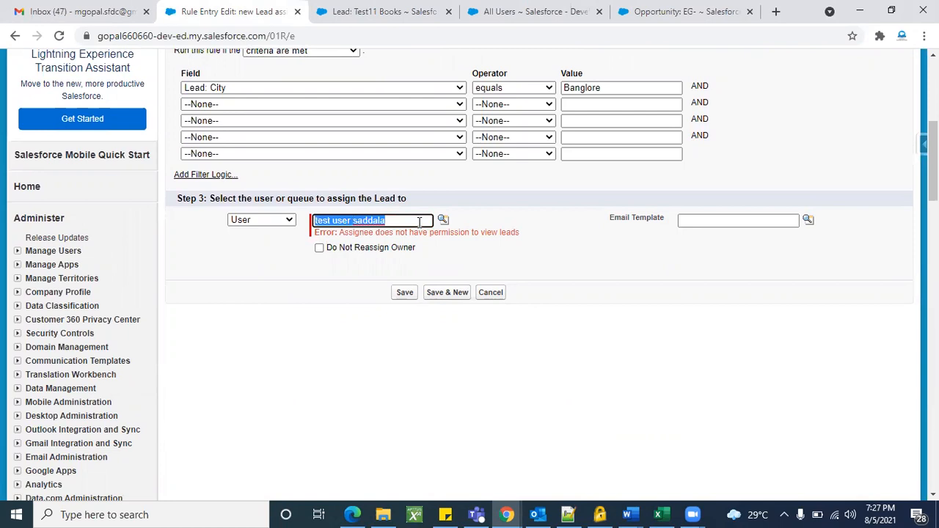
key(BackSpace)
click(443, 221)
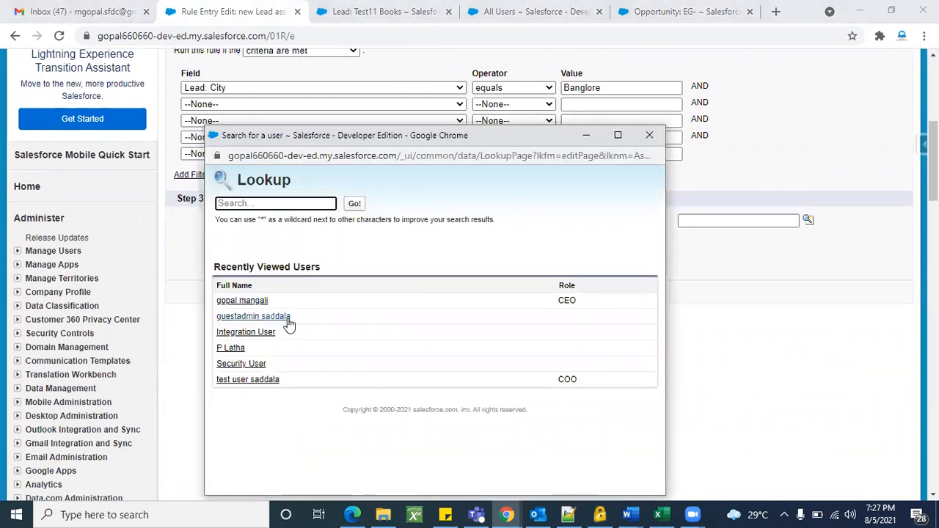
click(286, 318)
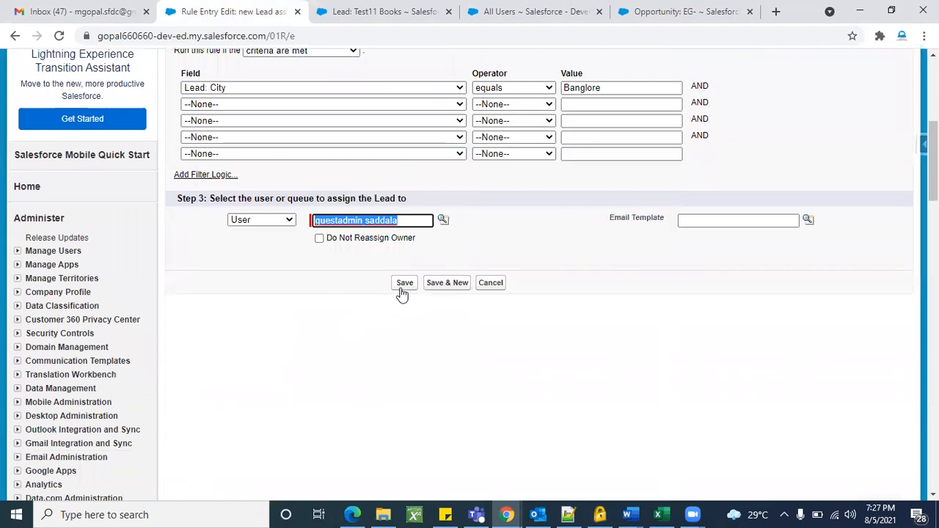
click(404, 284)
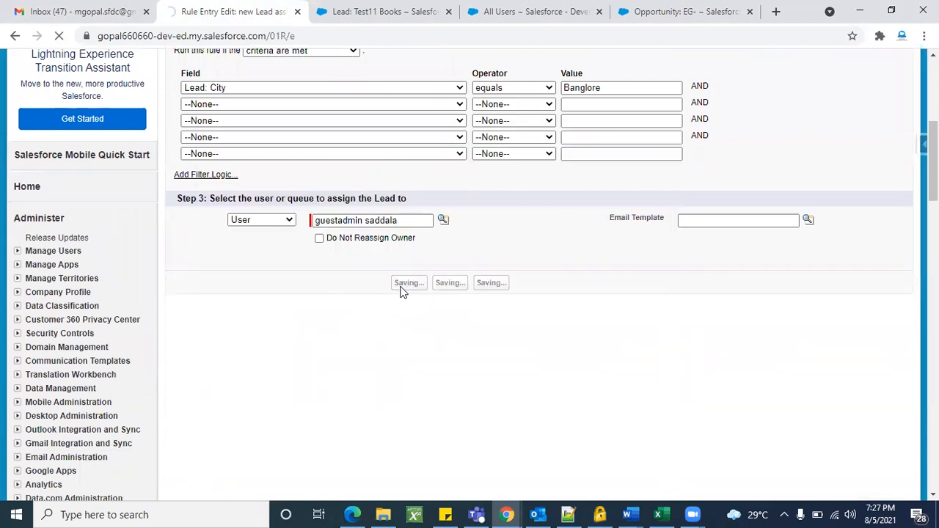
Clear the rejected guest admin and choose Security User as the assignee.
scroll(499, 352, down, 4)
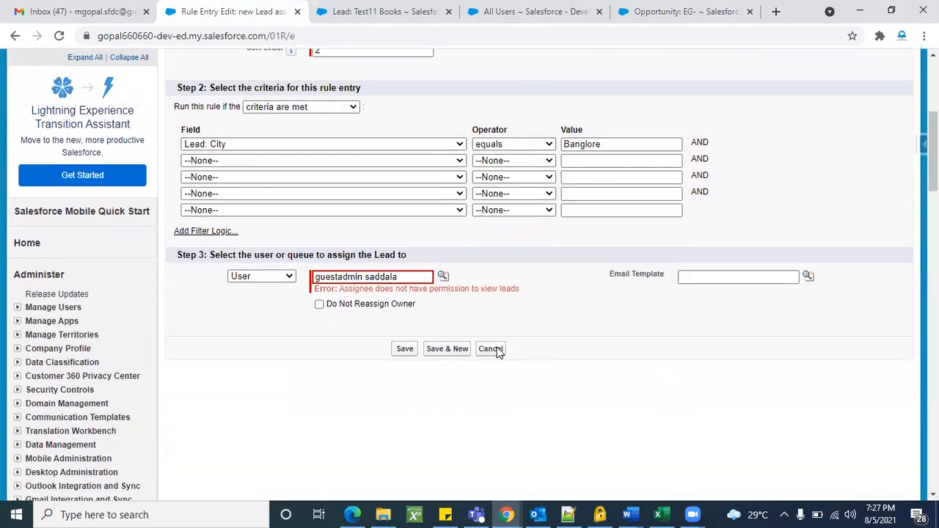
scroll(498, 353, down, 1)
triple_click(427, 266)
key(BackSpace)
click(444, 264)
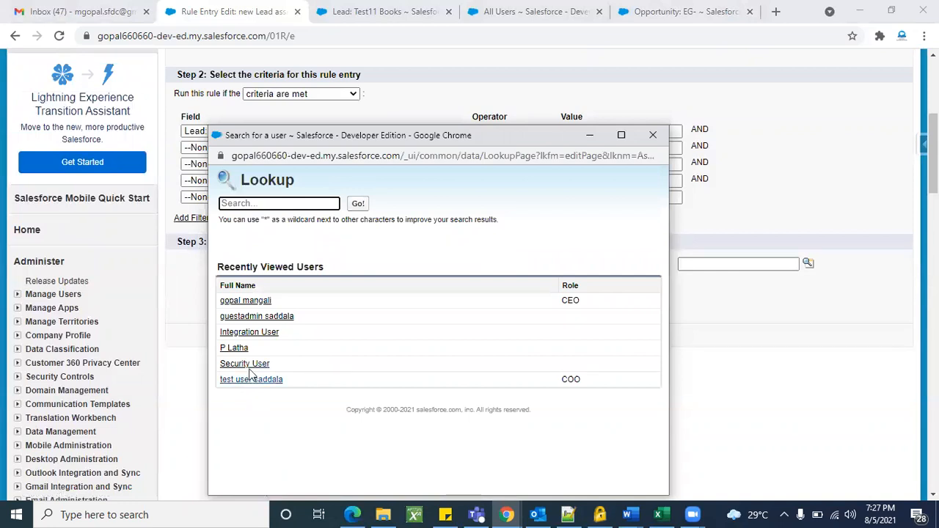
click(244, 365)
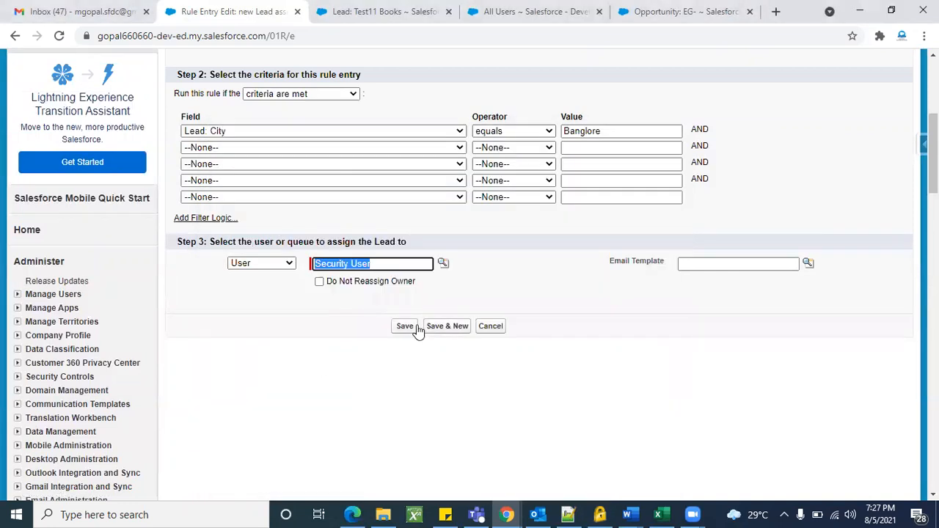
Save the entry and check entry 2 routes City equals Banglore leads to Security User.
click(415, 329)
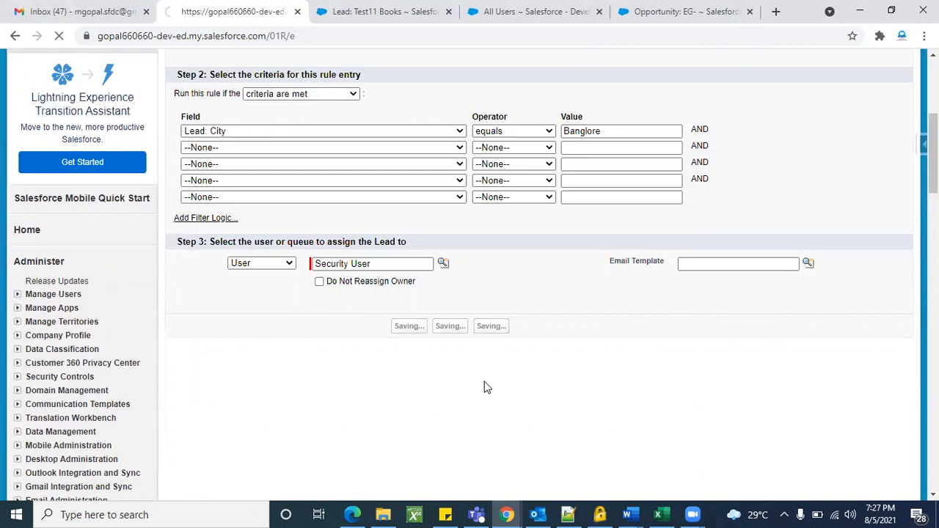
scroll(582, 382, down, 2)
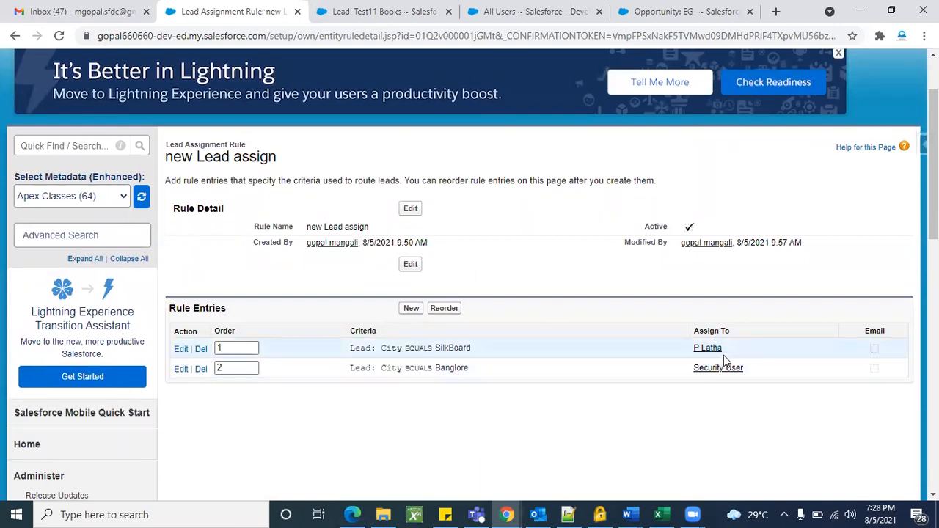
triple_click(453, 367)
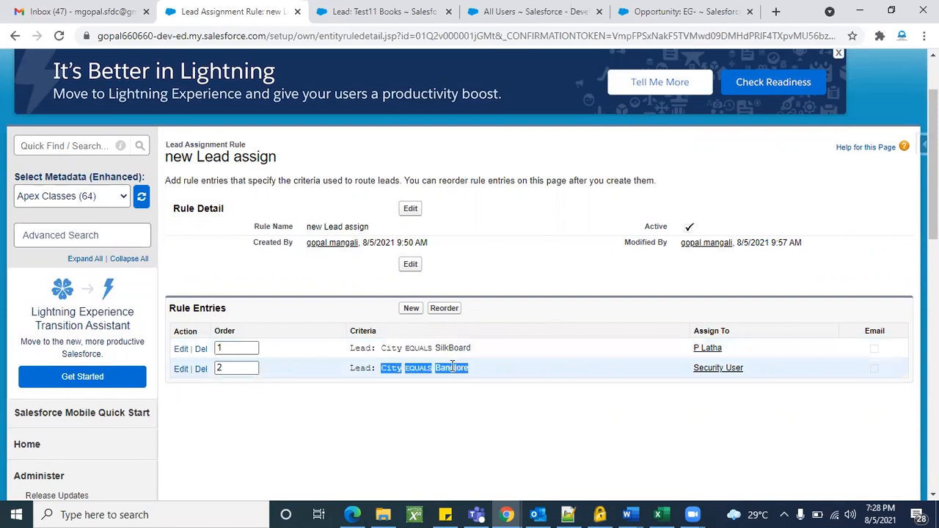
click(454, 368)
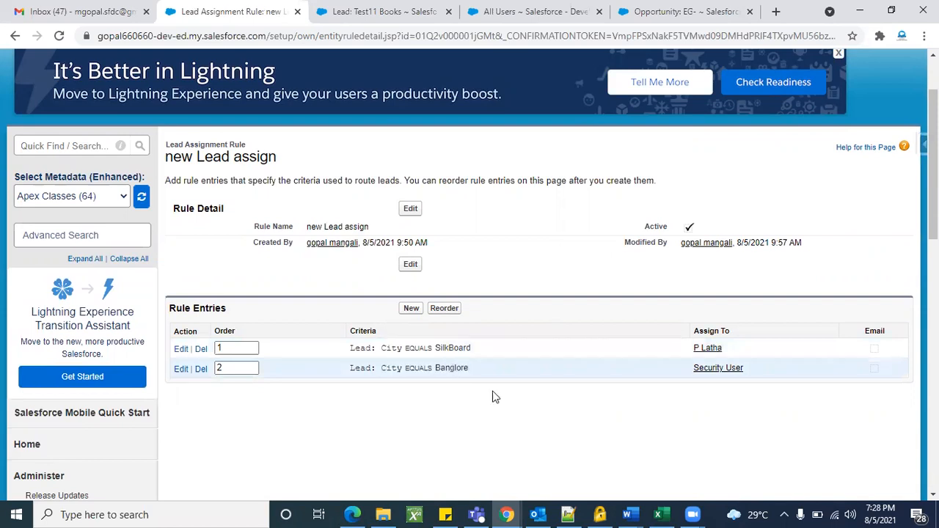
triple_click(461, 367)
click(471, 369)
drag(470, 369, 441, 368)
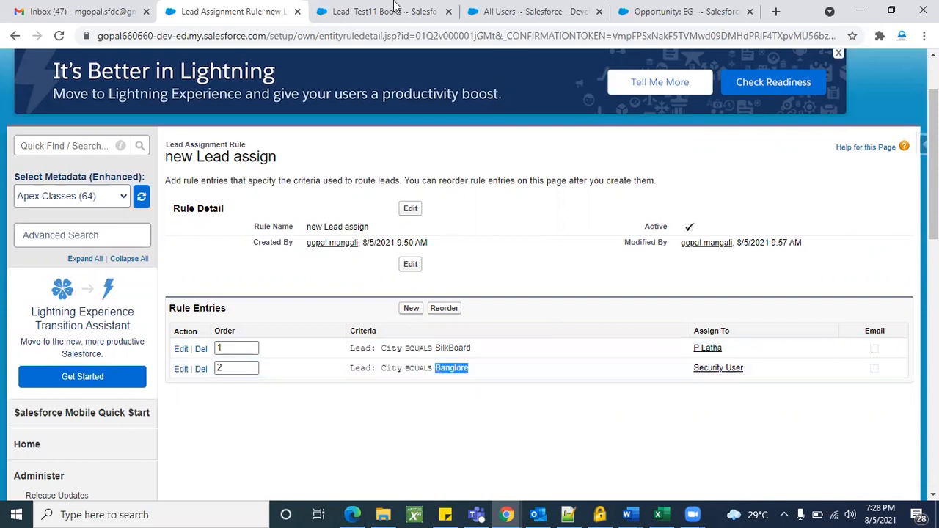
click(392, 11)
Close the address editor, discard the unsaved edits, and clone the Test11 Books lead.
click(496, 264)
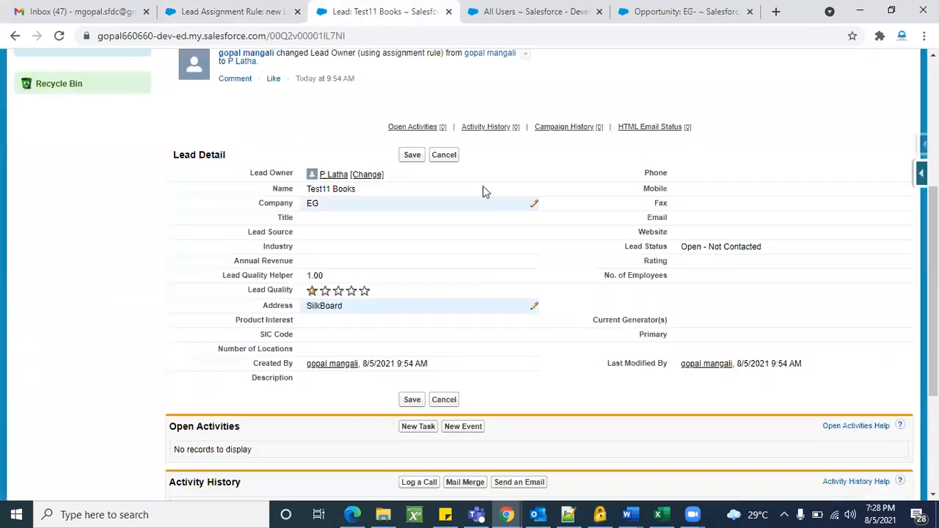
click(449, 158)
click(506, 157)
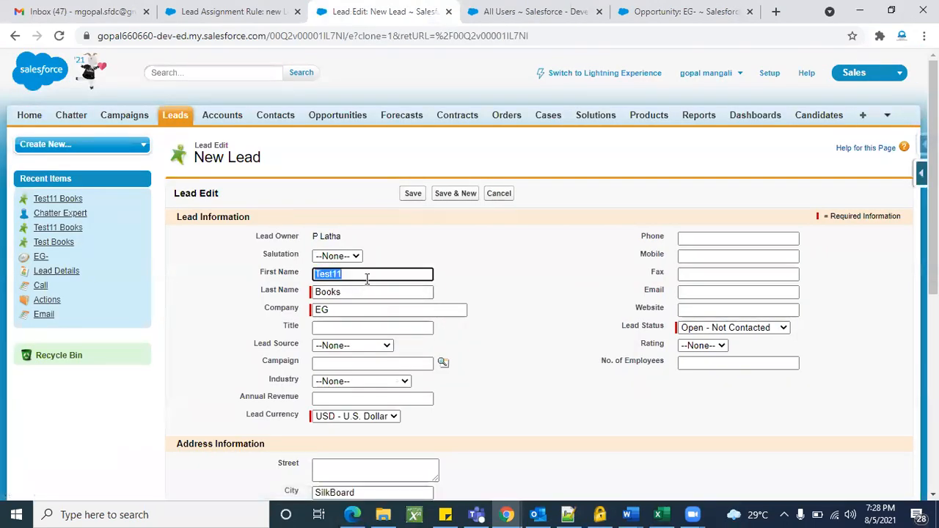
Change the clone's city from SilkBoard to Banglore, save it, and check its owner.
scroll(361, 400, down, 2)
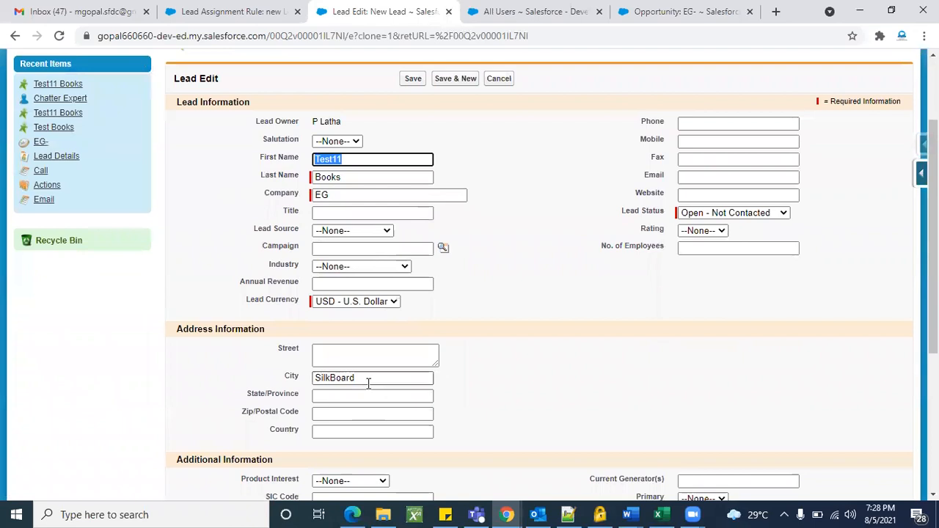
double_click(369, 380)
key(BackSpace)
text(Banglore)
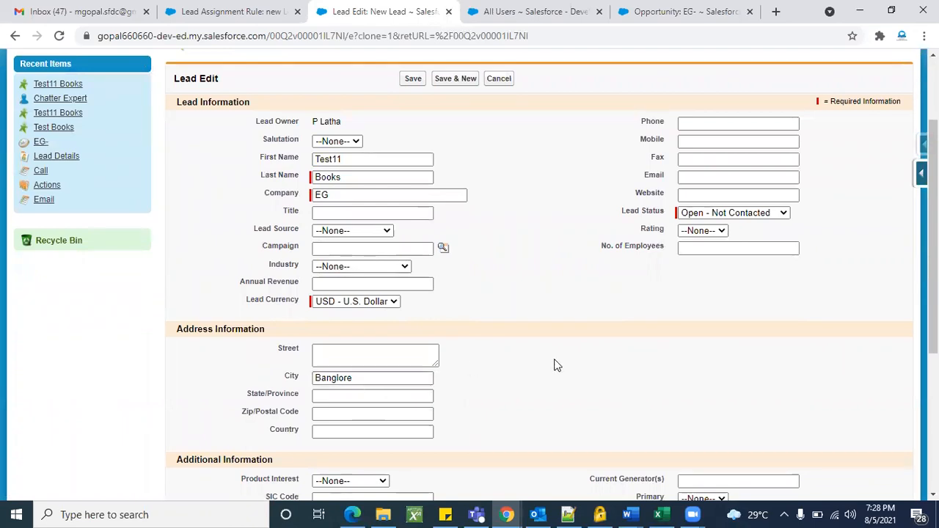
scroll(555, 364, down, 1)
scroll(556, 365, up, 3)
click(412, 194)
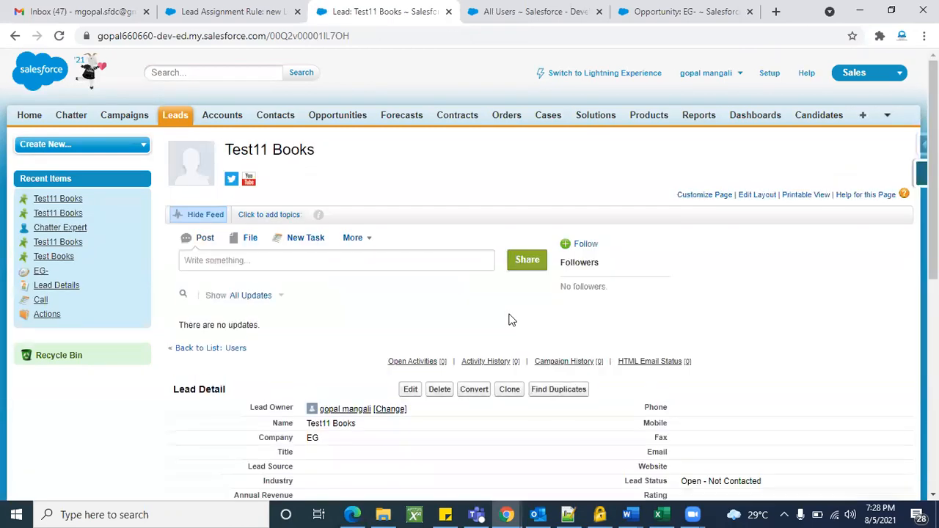
scroll(512, 320, down, 3)
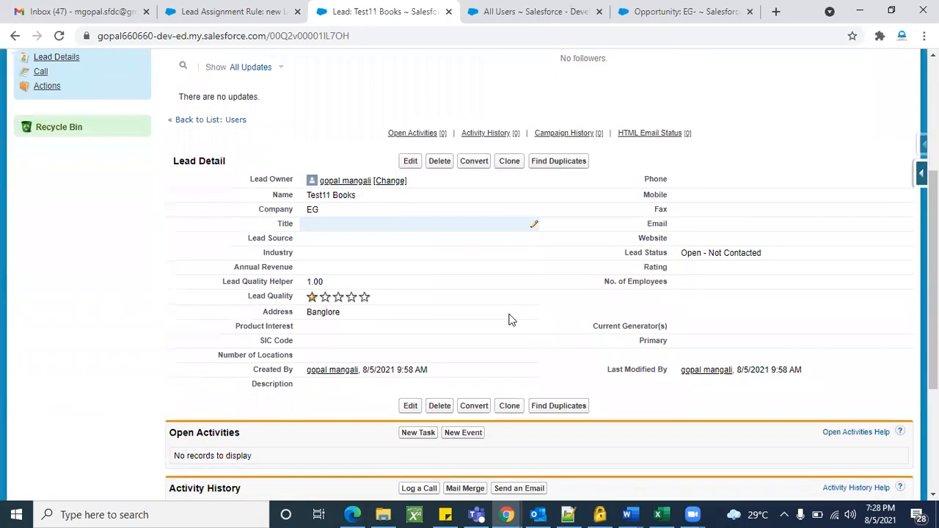
triple_click(268, 184)
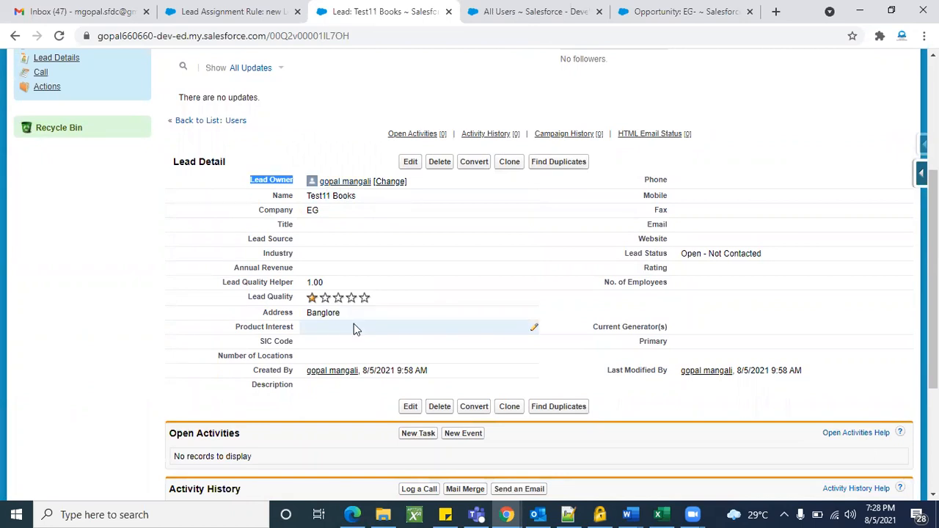
Resave the new Banglore lead and review its Lead Detail section.
click(412, 162)
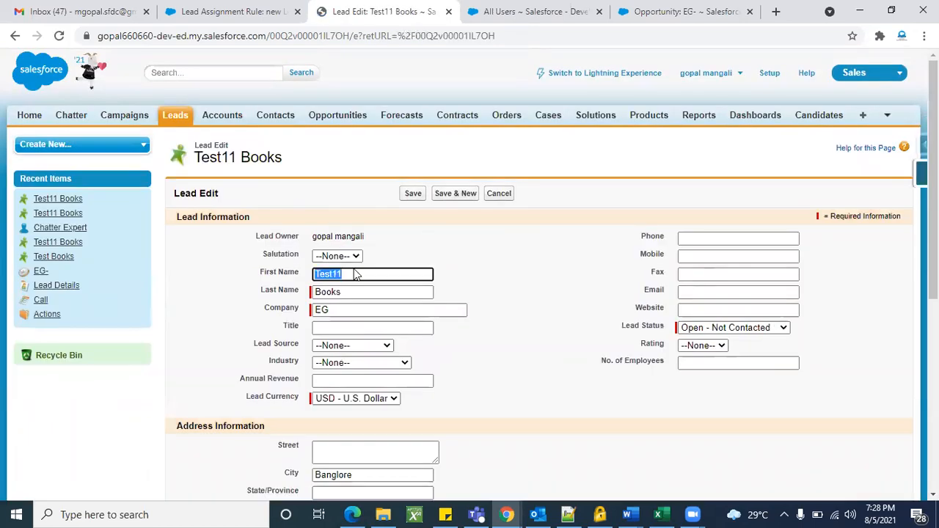
scroll(353, 272, down, 5)
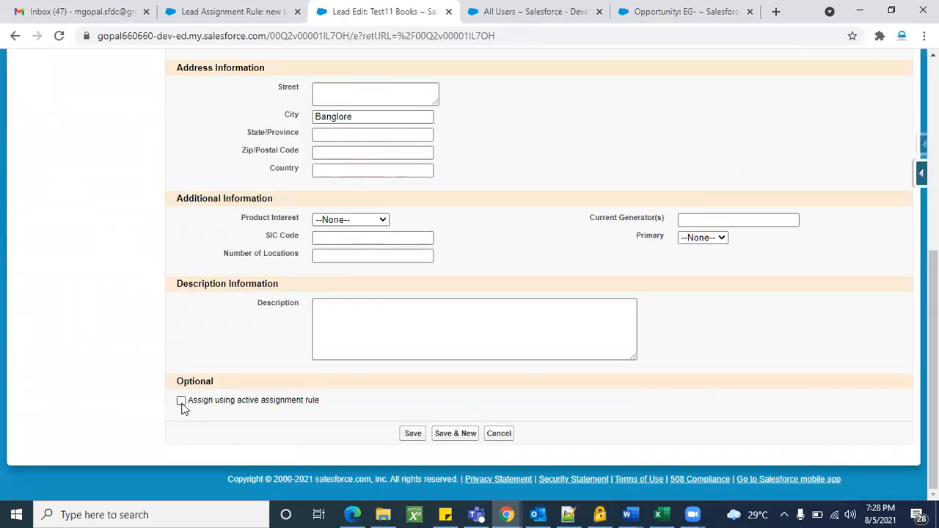
click(413, 434)
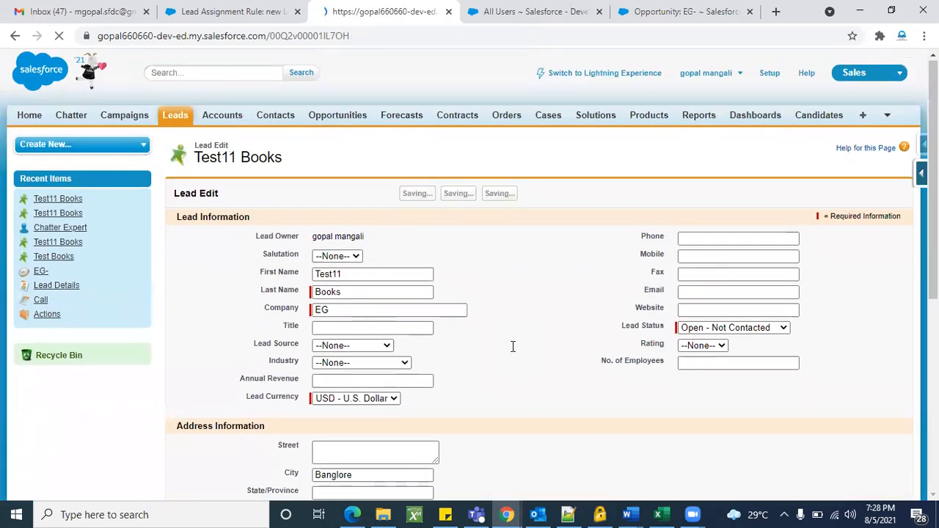
scroll(512, 346, down, 3)
mouse_move(337, 278)
scroll(301, 331, down, 4)
scroll(302, 331, up, 4)
Open the lead's edit page, cancel, and confirm Security User is the owner.
click(410, 286)
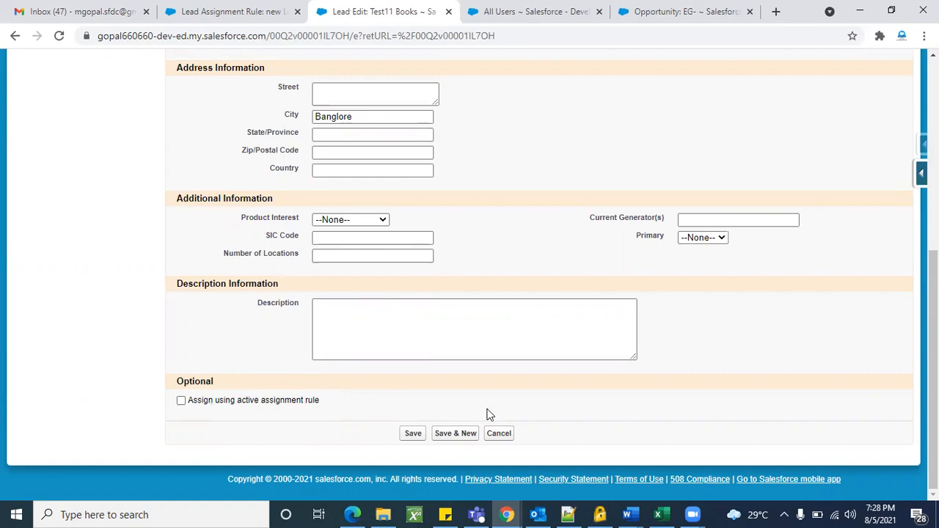
click(499, 433)
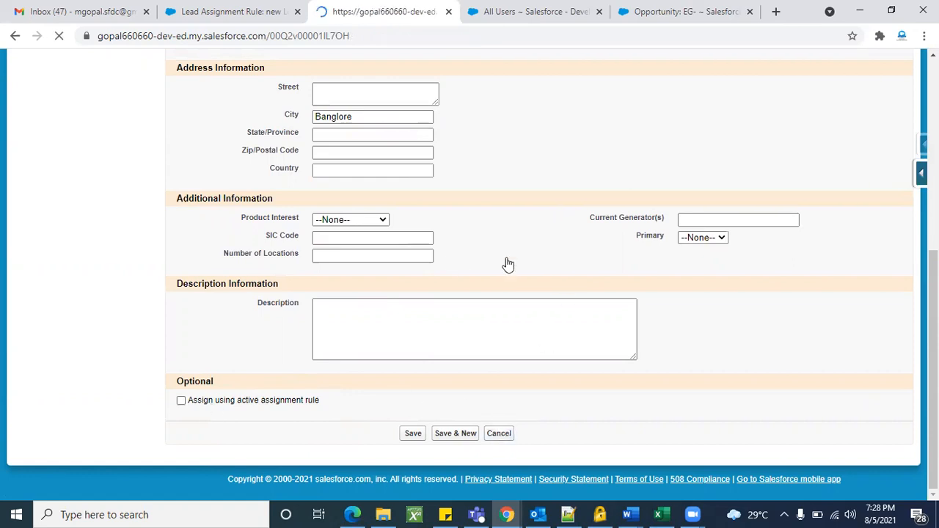
scroll(382, 352, down, 2)
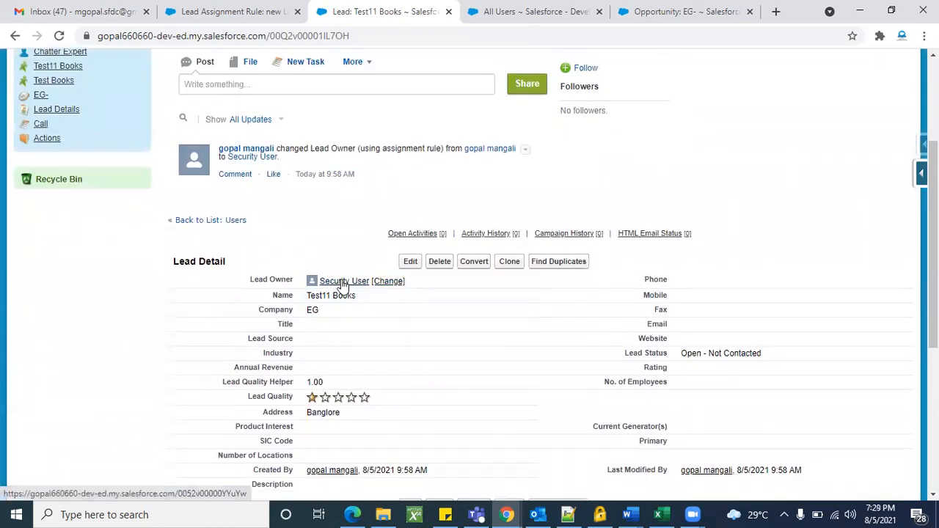
scroll(352, 342, down, 1)
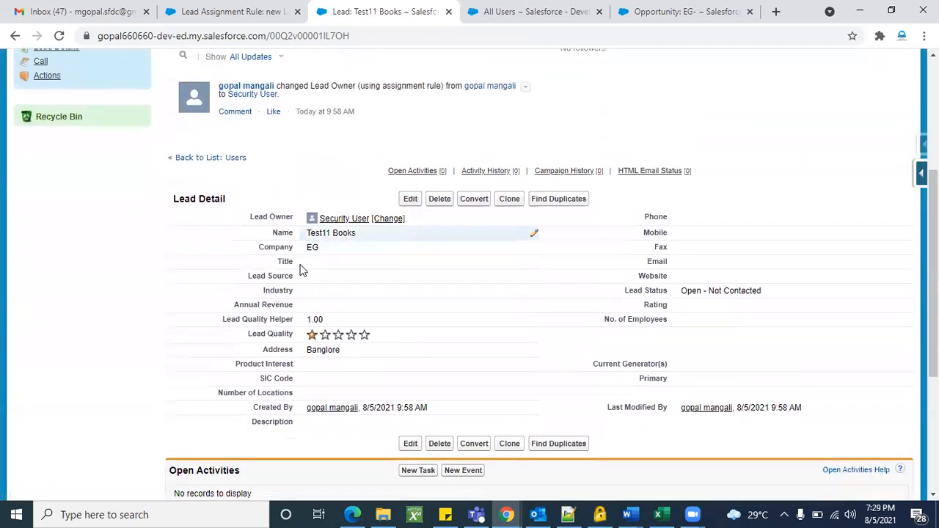
scroll(371, 362, down, 3)
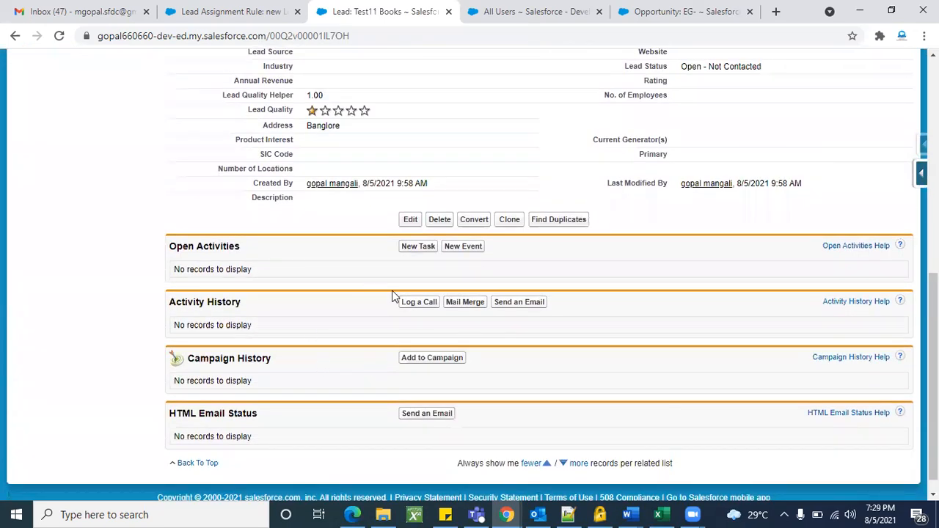
scroll(357, 340, up, 4)
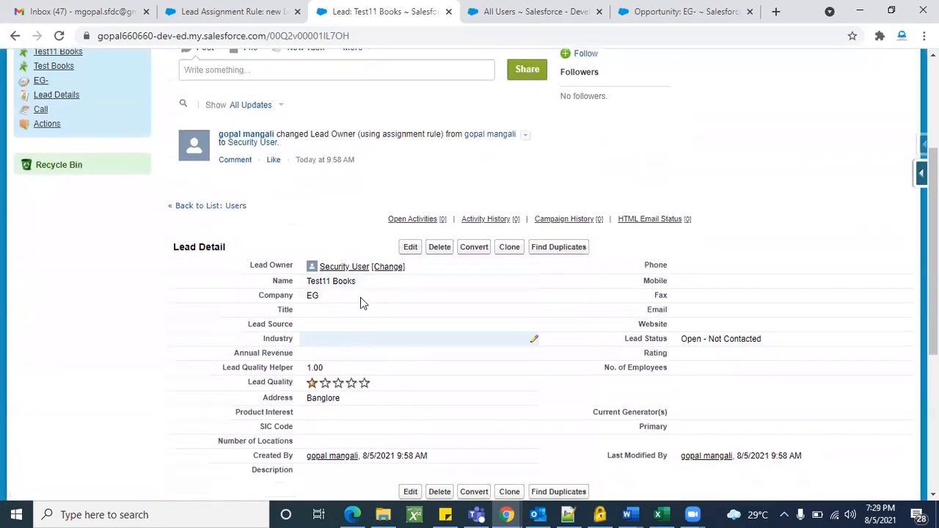
Start converting the lead, cancel the conversion, and go to the Cases home page.
click(475, 247)
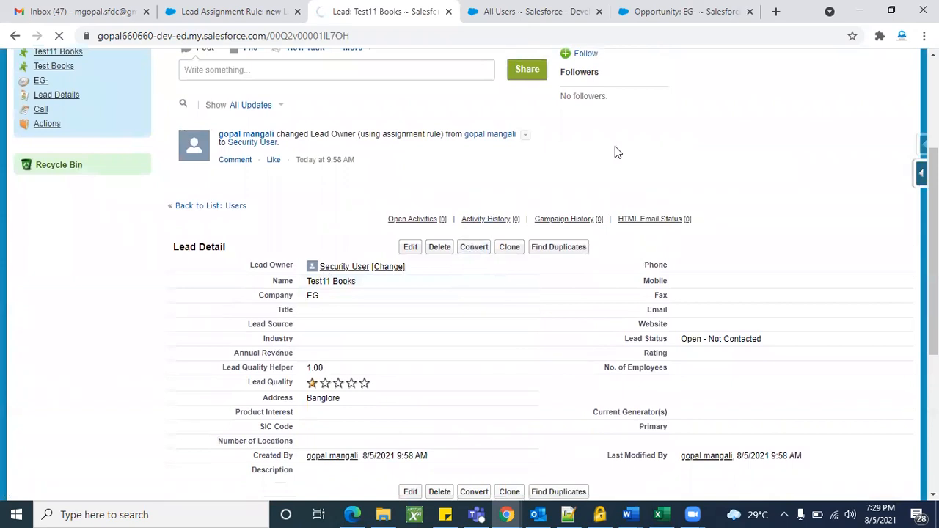
scroll(530, 332, down, 3)
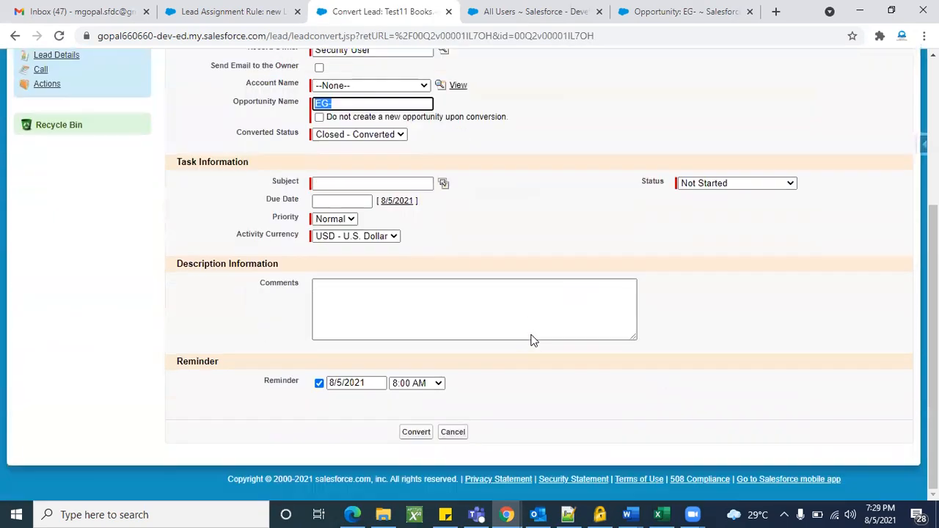
scroll(534, 341, up, 2)
click(461, 126)
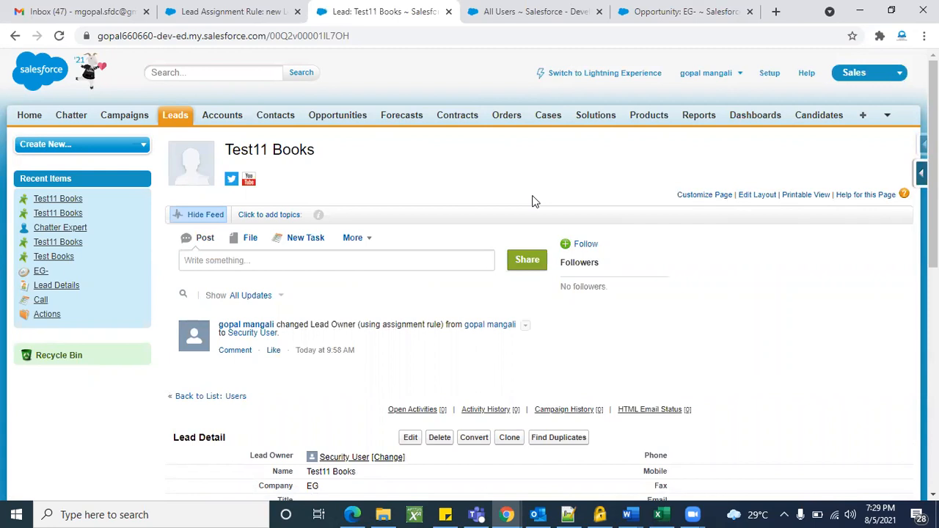
click(548, 116)
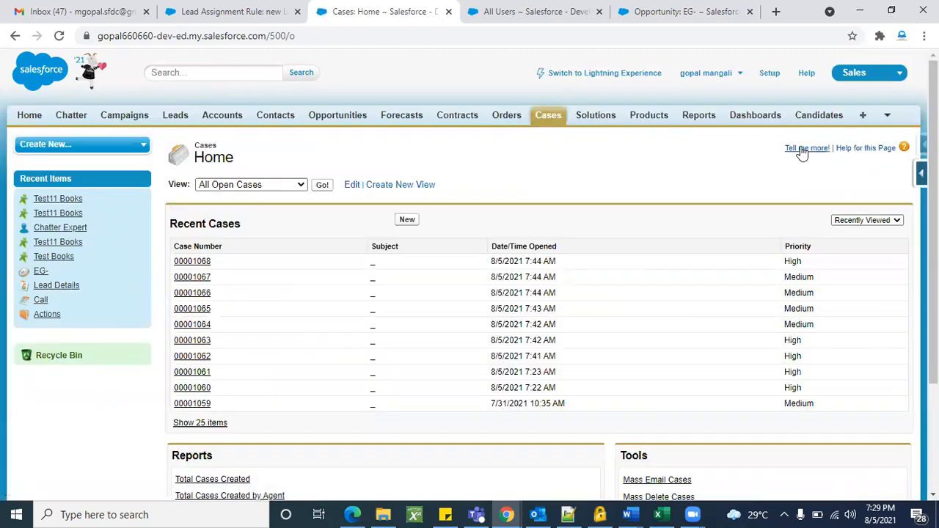
Open Case Assignment Rules from Setup using a Quick Find search for 'case'.
click(770, 74)
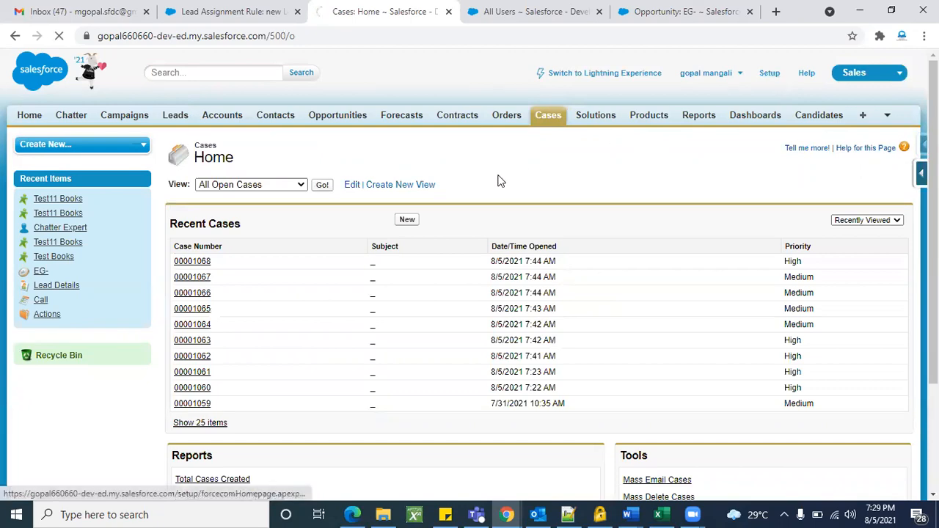
scroll(83, 338, down, 9)
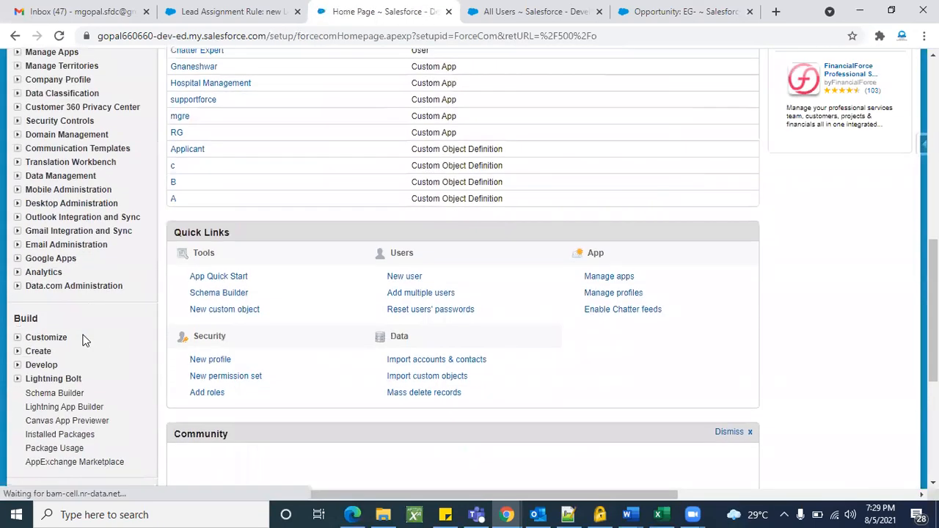
scroll(44, 184, up, 6)
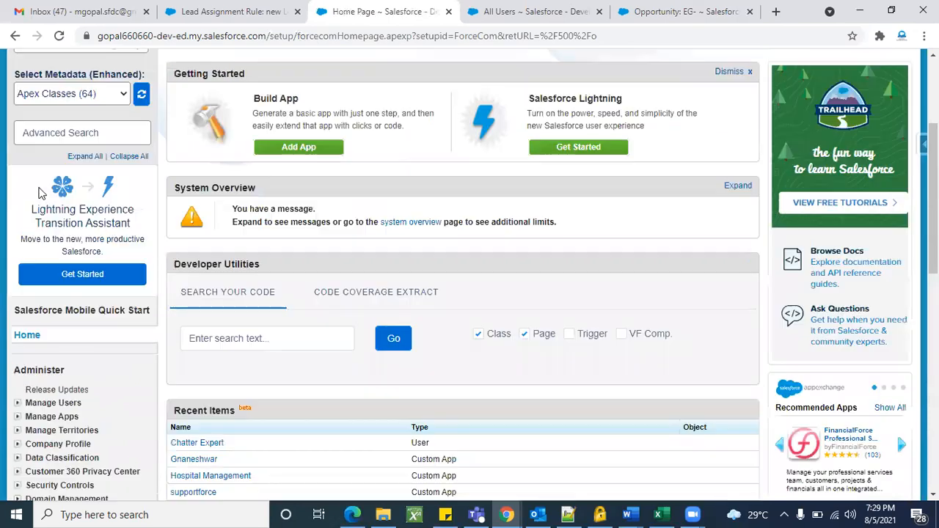
scroll(40, 145, up, 2)
click(40, 158)
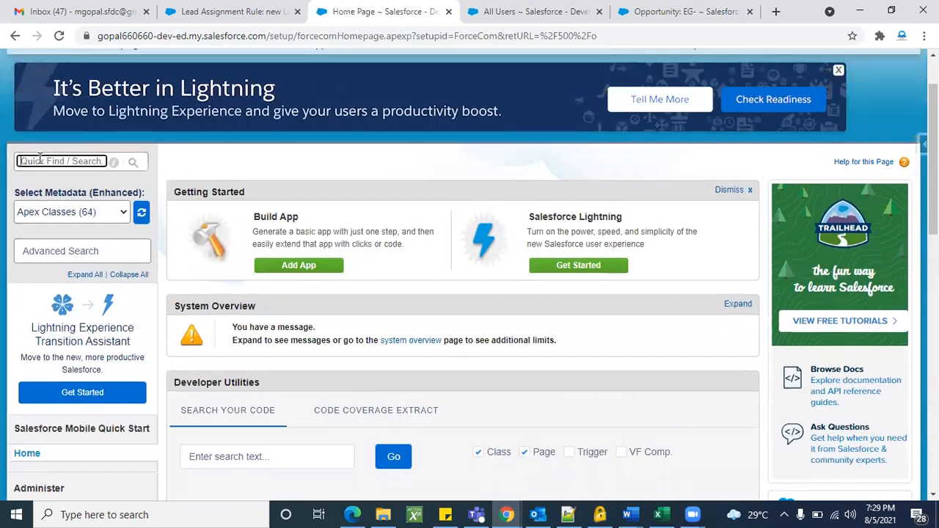
text(case)
scroll(39, 159, down, 1)
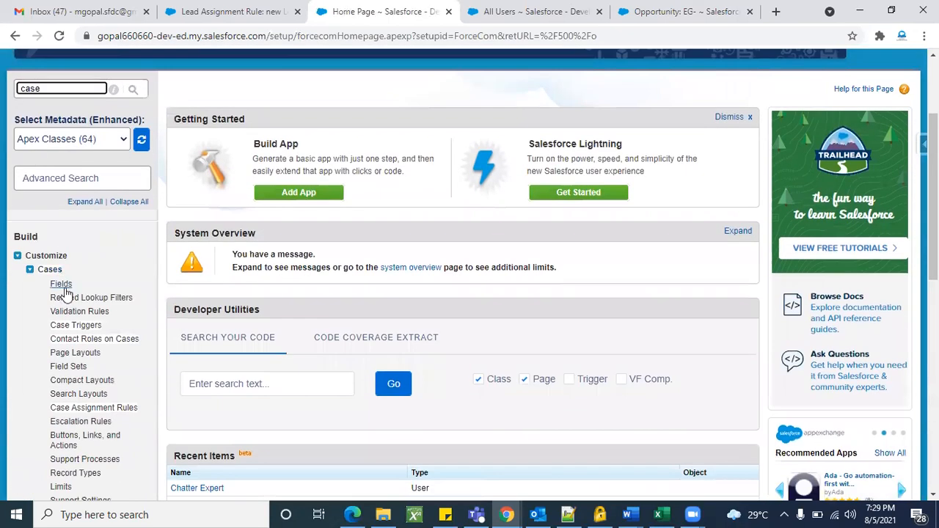
scroll(88, 367, down, 2)
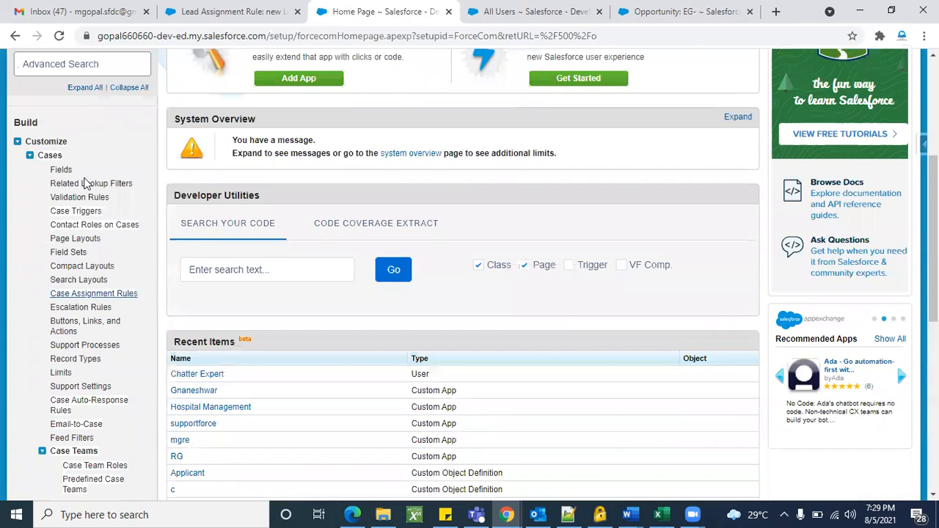
click(94, 295)
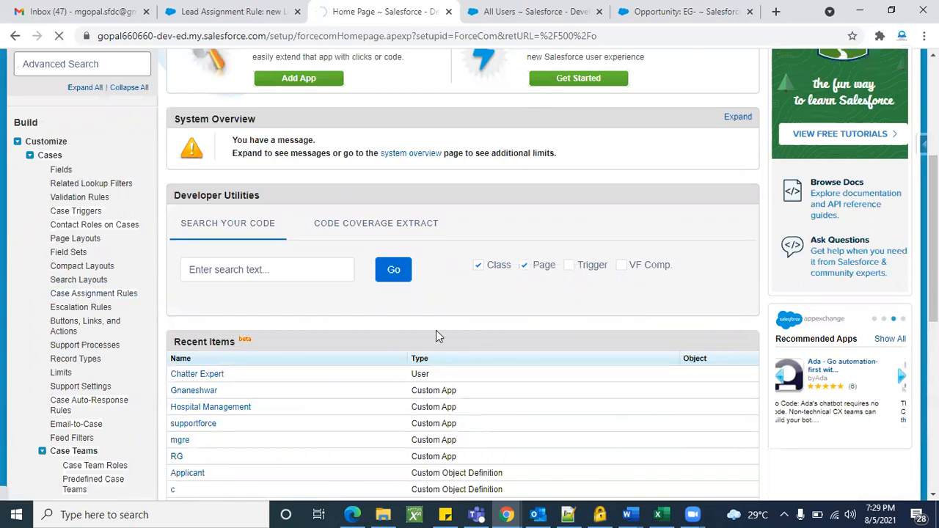
Open the Standard rule to view its six account-based entries.
scroll(336, 360, down, 1)
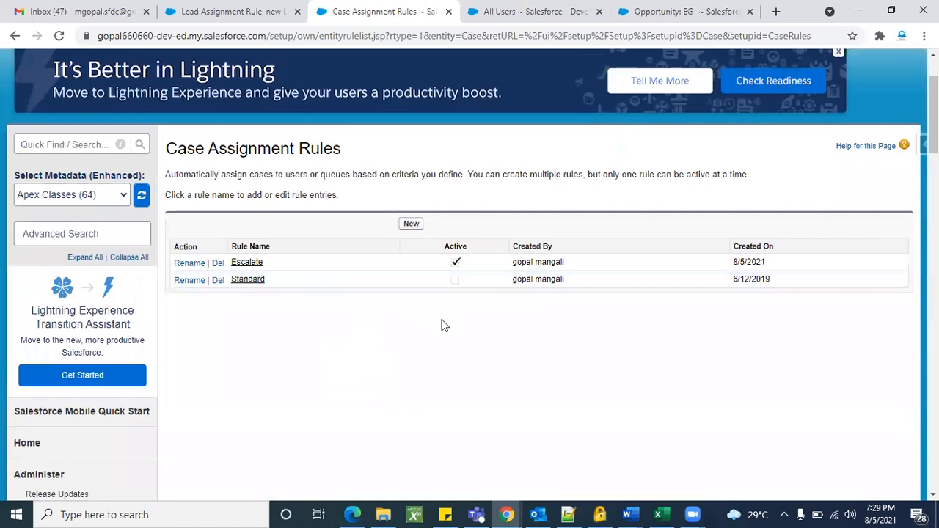
click(245, 280)
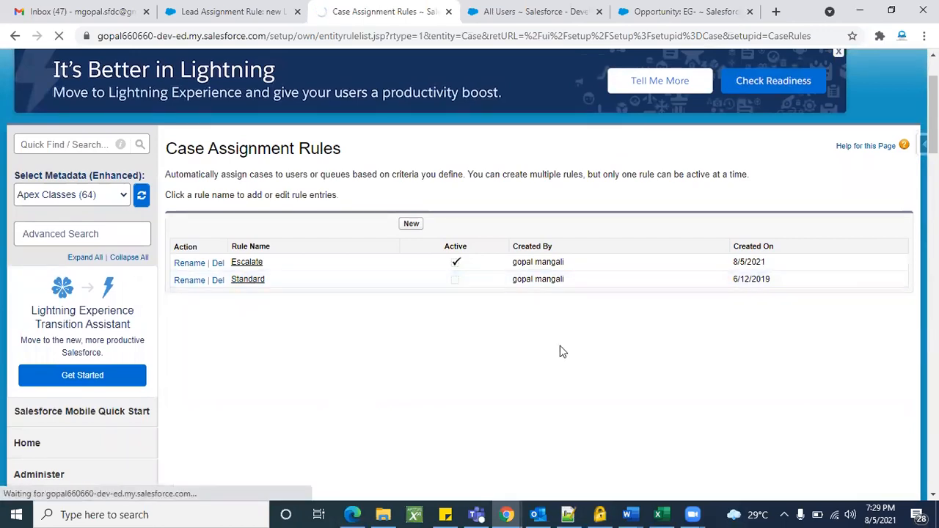
scroll(458, 360, down, 3)
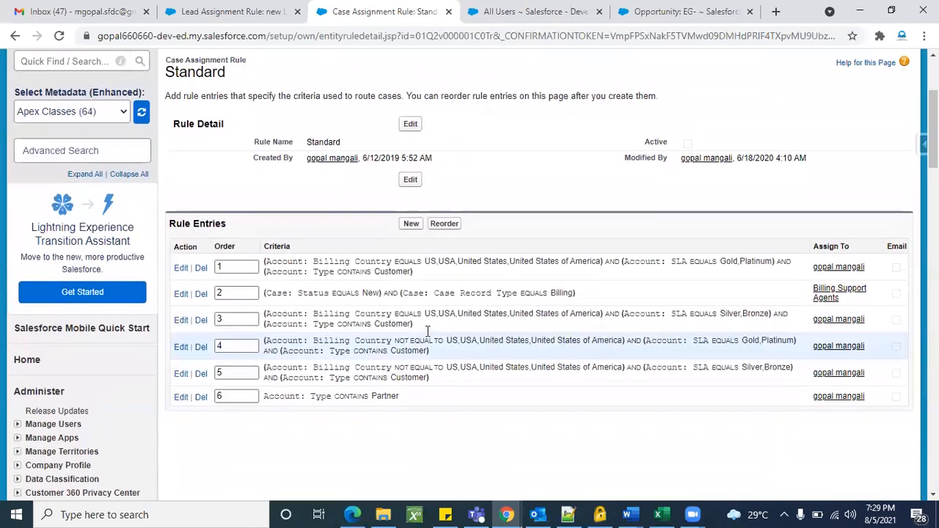
Edit the Standard case rule, tick Active, and save it.
scroll(426, 330, down, 1)
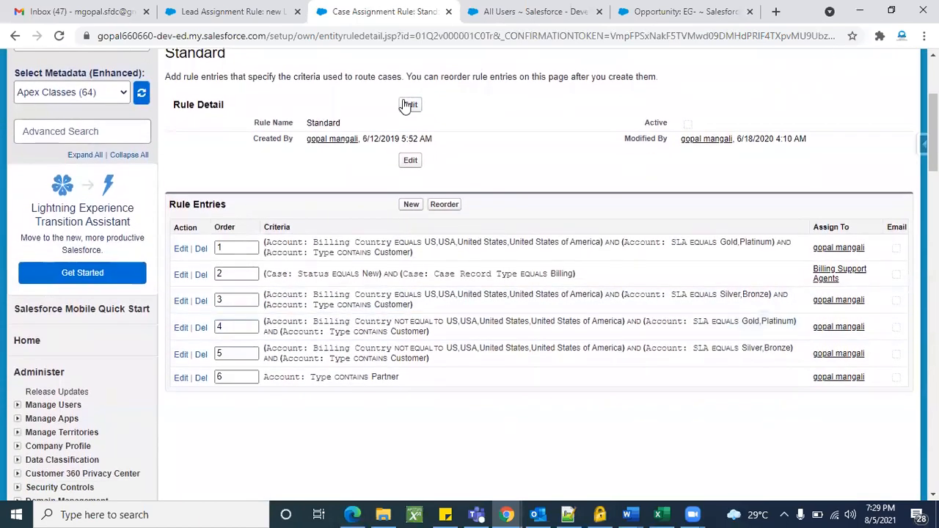
click(409, 105)
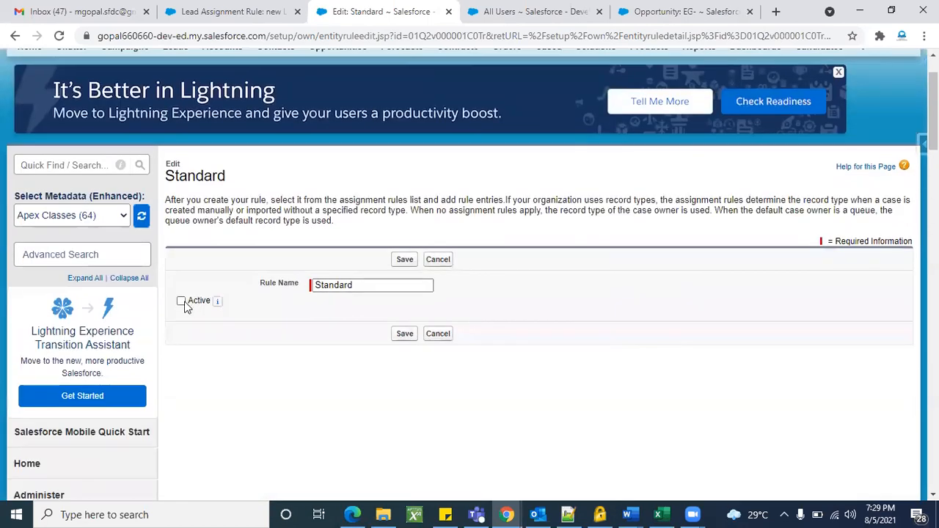
click(403, 264)
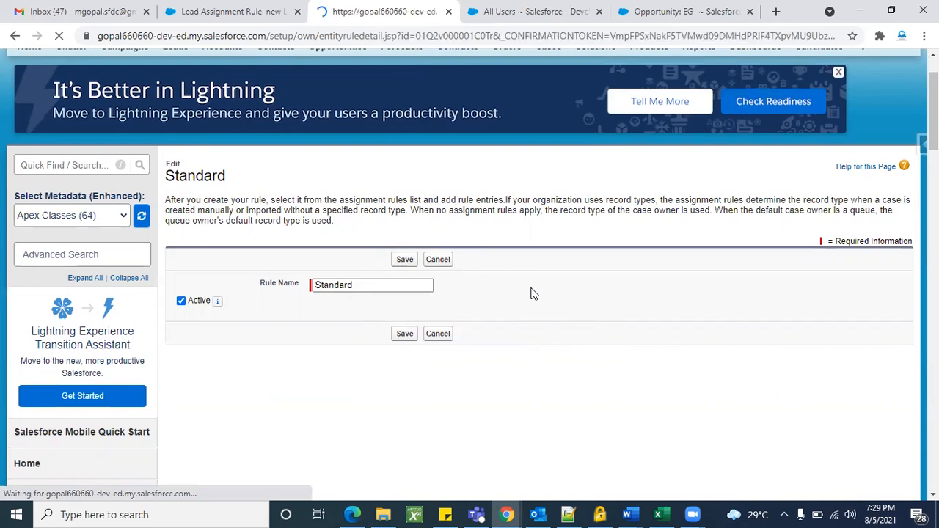
scroll(533, 293, down, 3)
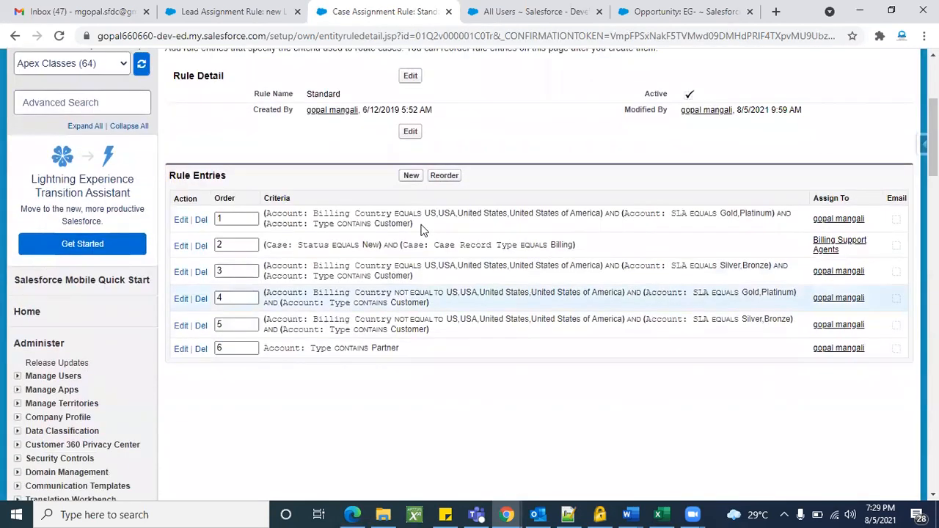
Edit rule entry 1 and complete its Billing Country value with 'United States of America'.
click(183, 220)
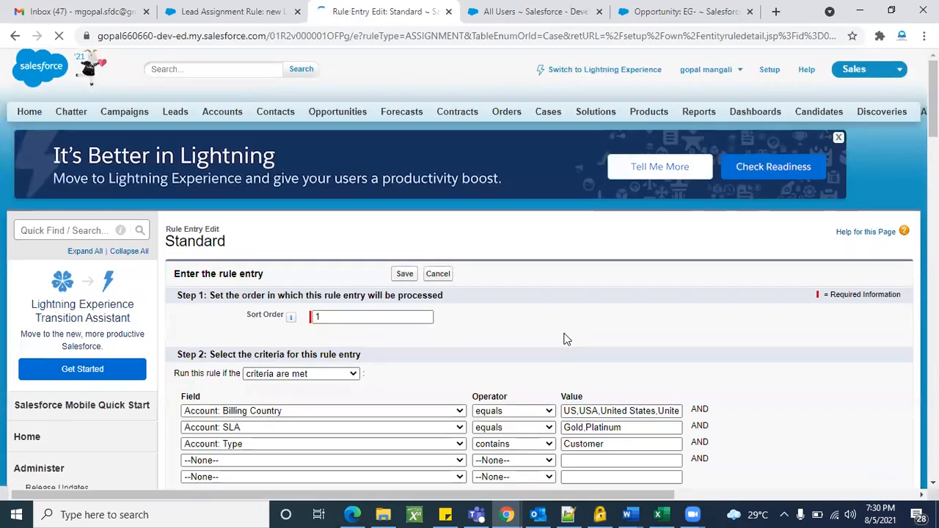
scroll(562, 335, down, 3)
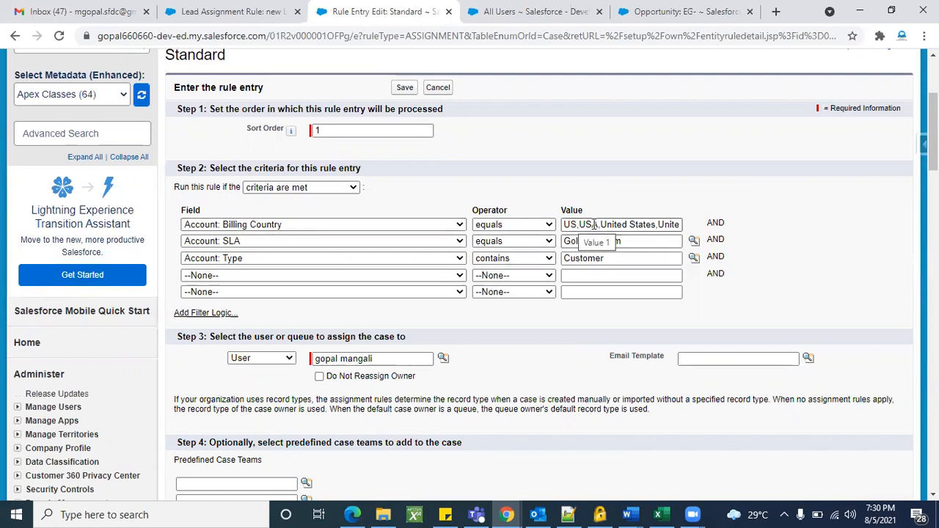
click(631, 227)
text(United States of America)
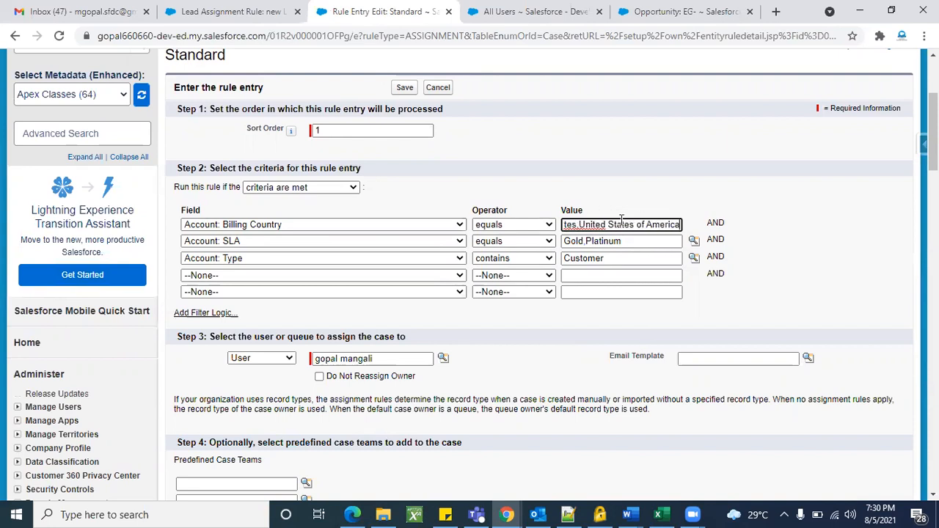
scroll(498, 350, down, 1)
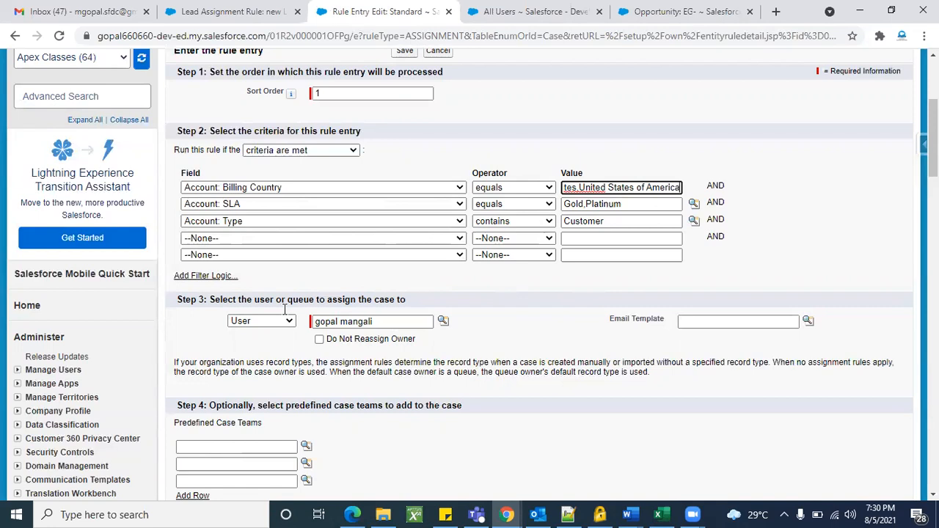
Cancel the rule entry edit and return to the Standard case assignment rule's six entries.
scroll(480, 337, up, 2)
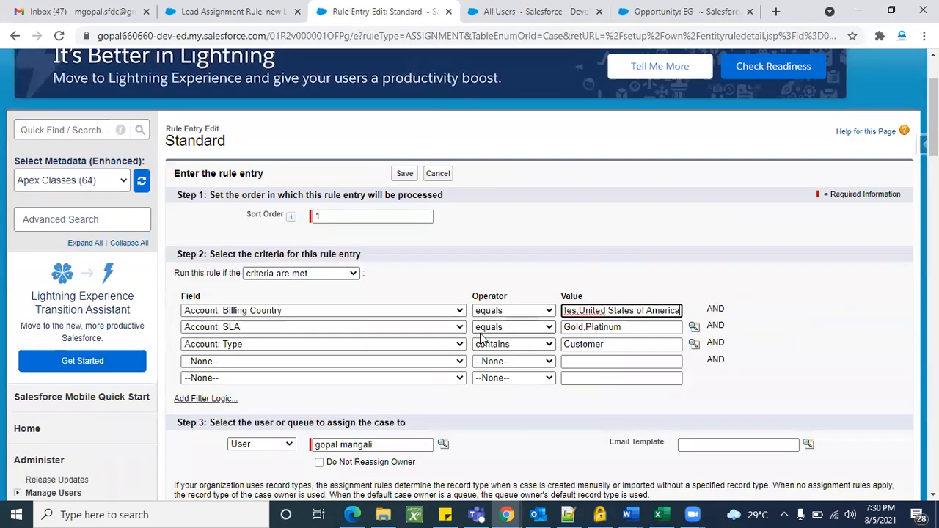
click(444, 179)
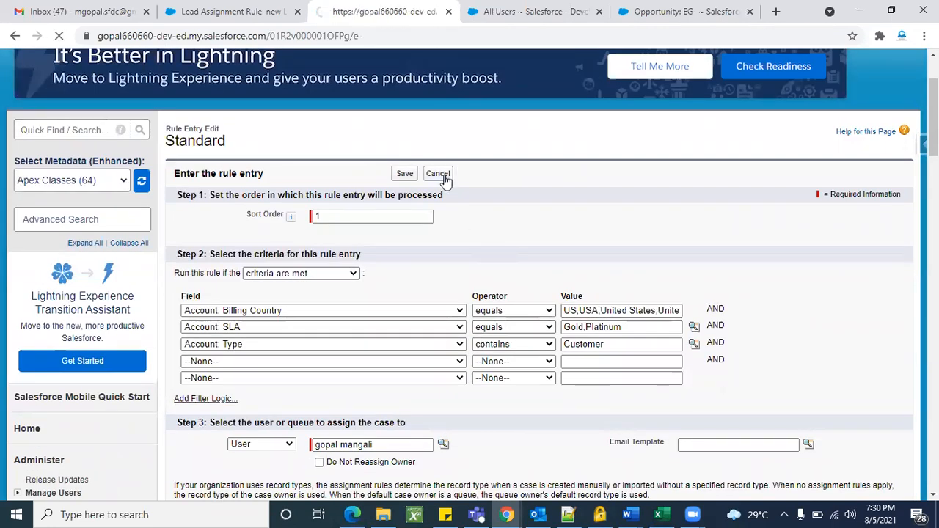
scroll(505, 339, down, 2)
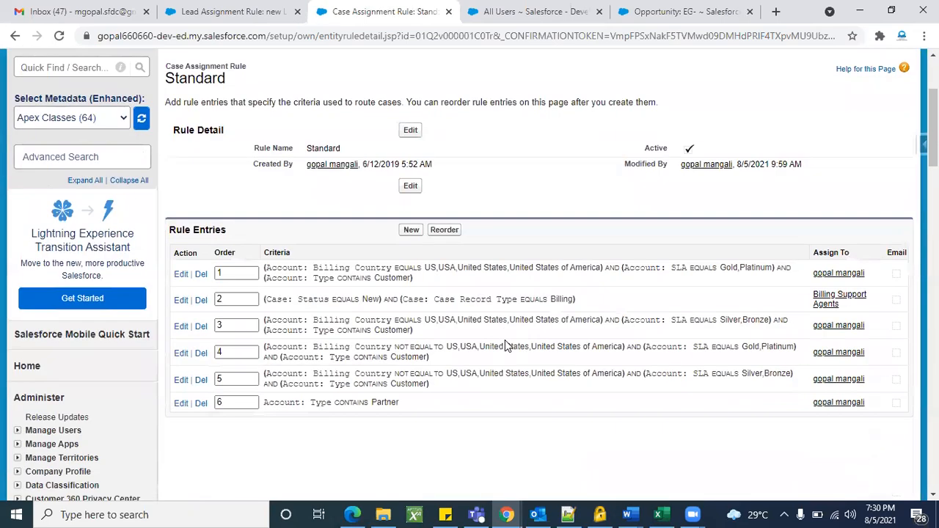
scroll(135, 354, down, 10)
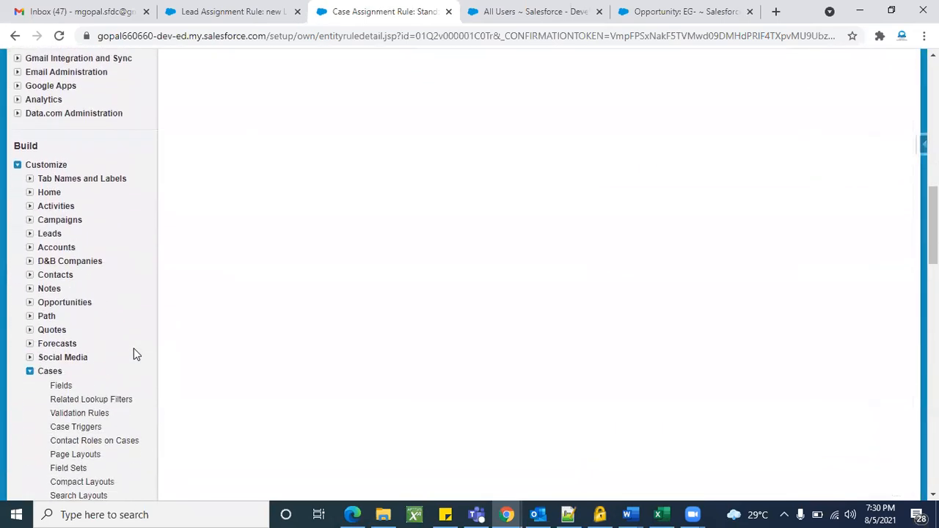
Create a case assignment rule named 'case new assign', mark it Active, and save it.
click(107, 287)
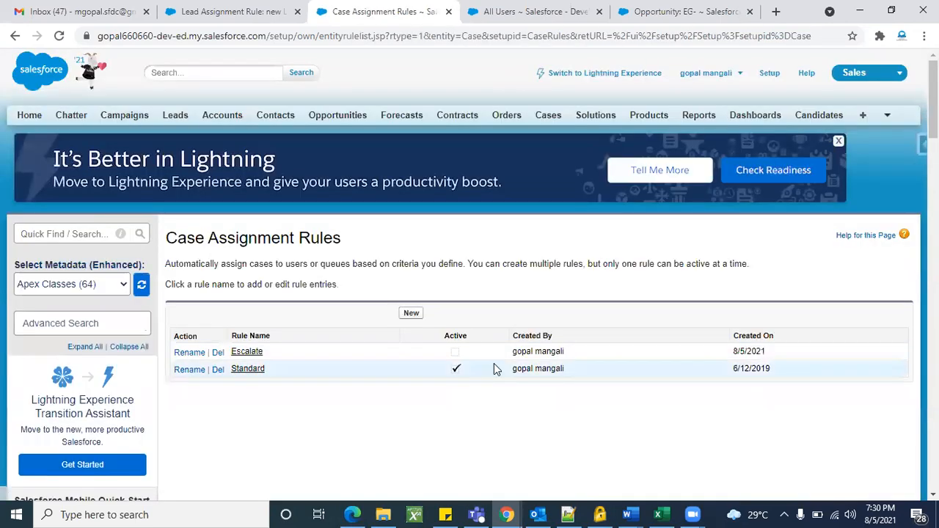
scroll(470, 337, down, 1)
click(408, 265)
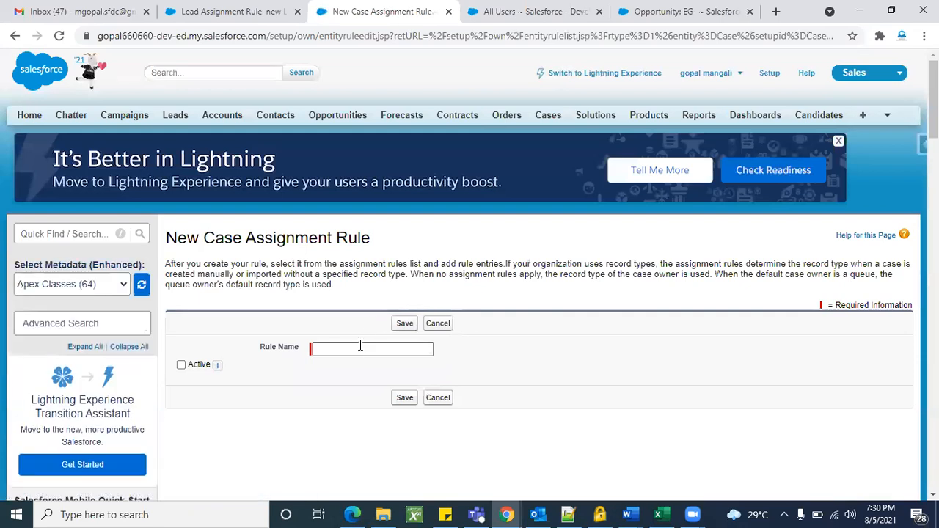
click(362, 350)
text(case new assign)
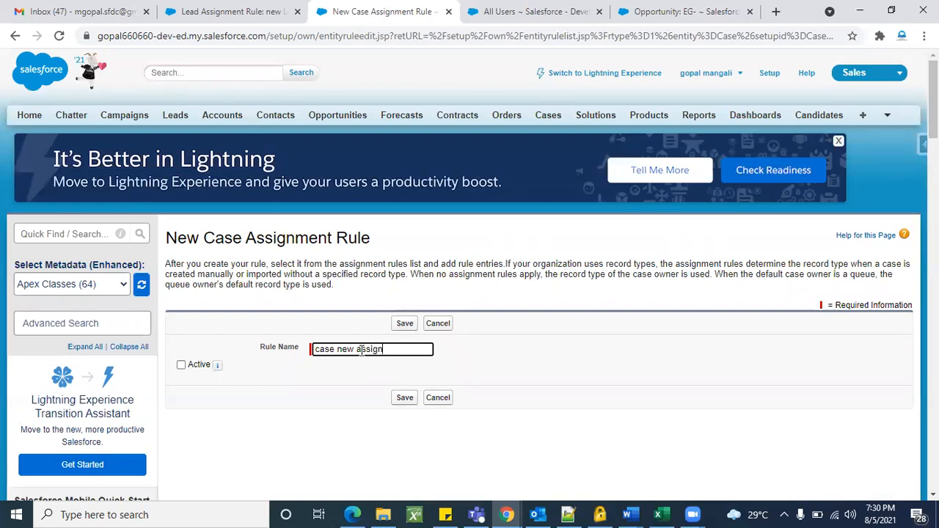
click(181, 365)
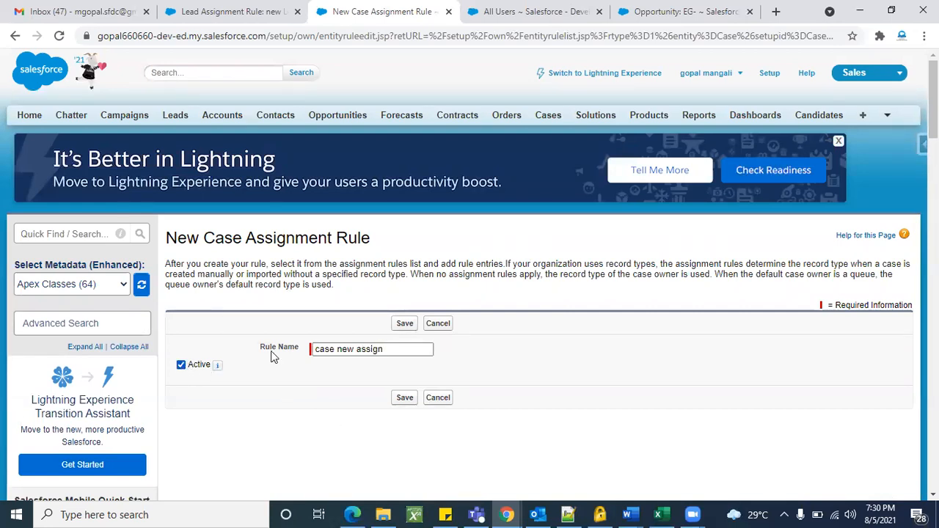
click(403, 325)
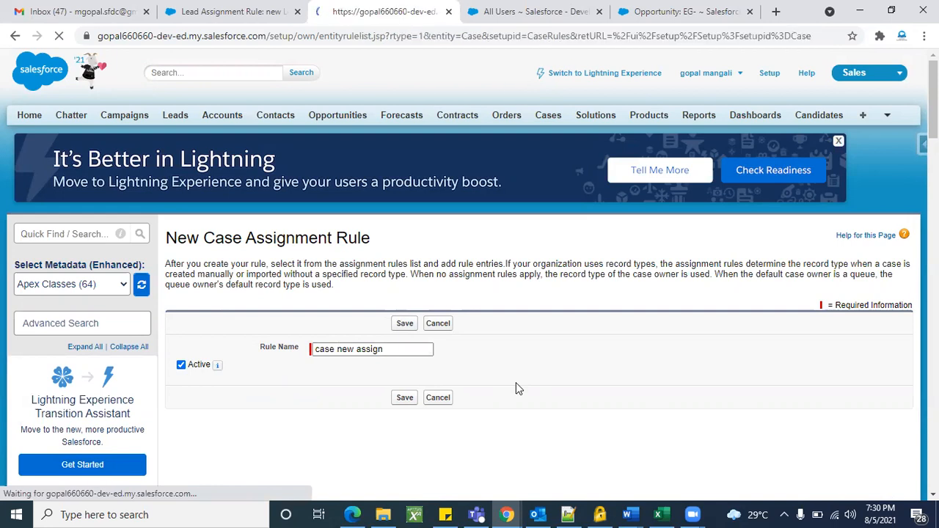
Open the case new assign rule's details and start a new rule entry.
scroll(505, 256, down, 1)
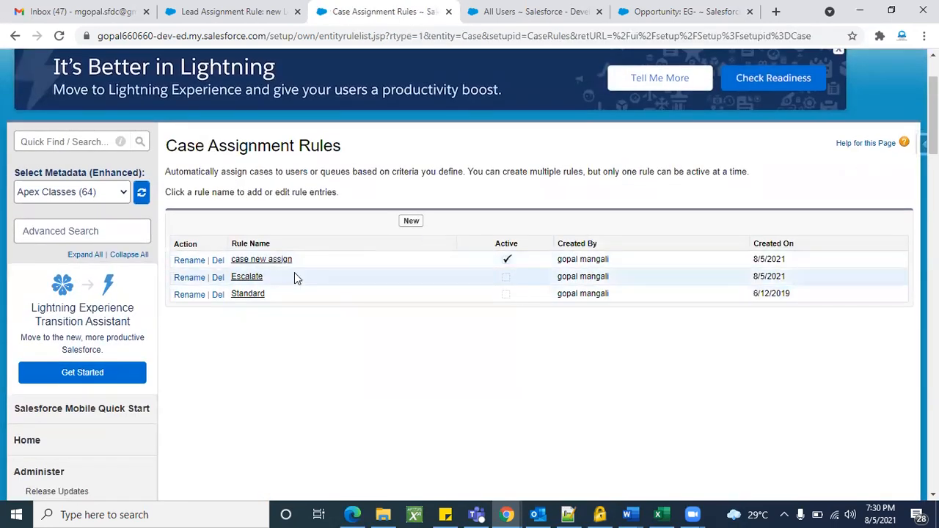
click(266, 261)
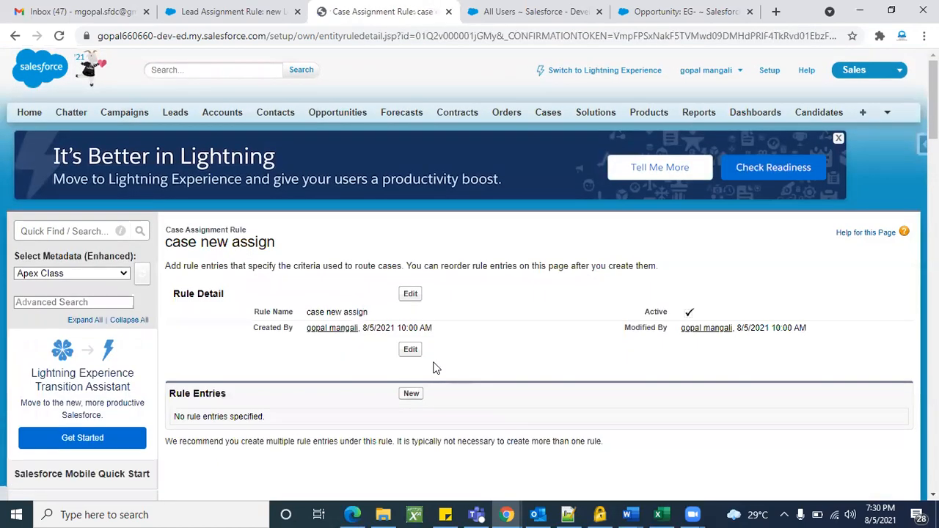
scroll(419, 218, down, 2)
click(412, 186)
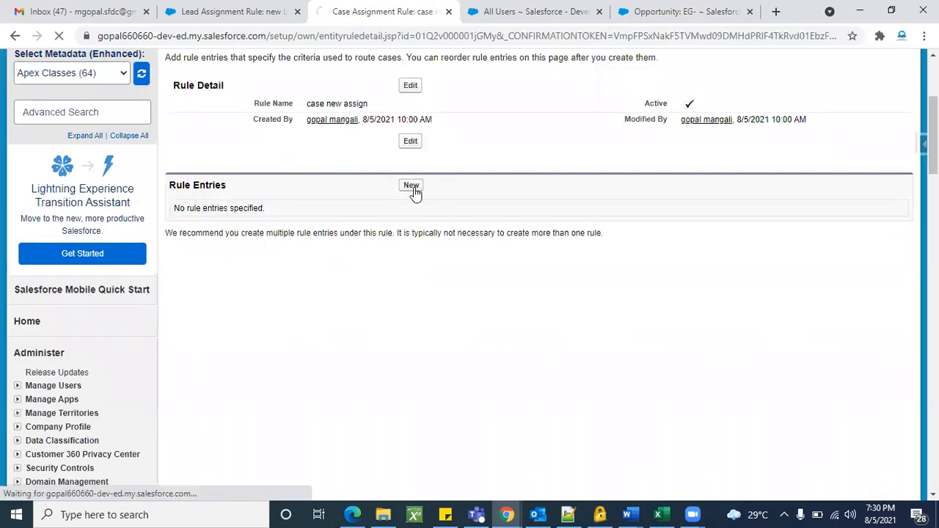
Check the available assignee types, keeping User, and set the entry's sort order to 1.
scroll(415, 235, down, 3)
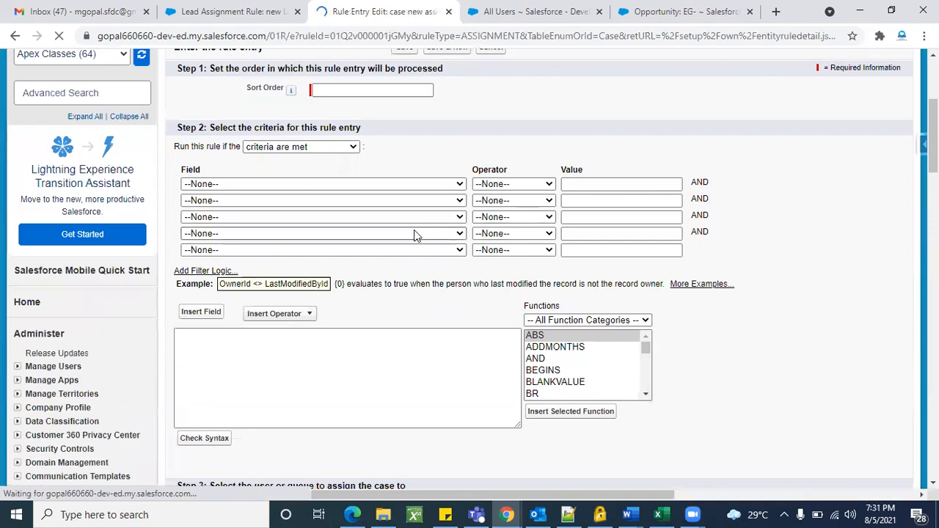
scroll(492, 312, down, 1)
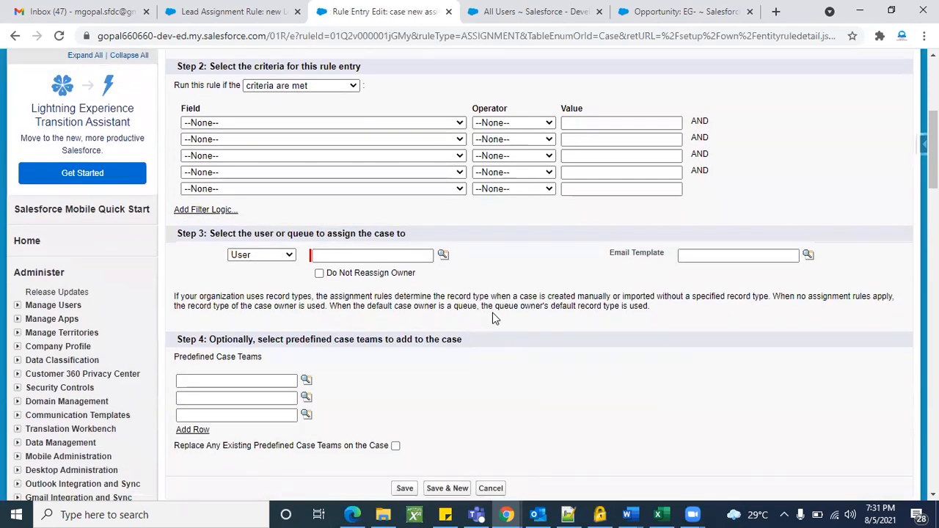
scroll(492, 313, up, 1)
scroll(492, 313, down, 2)
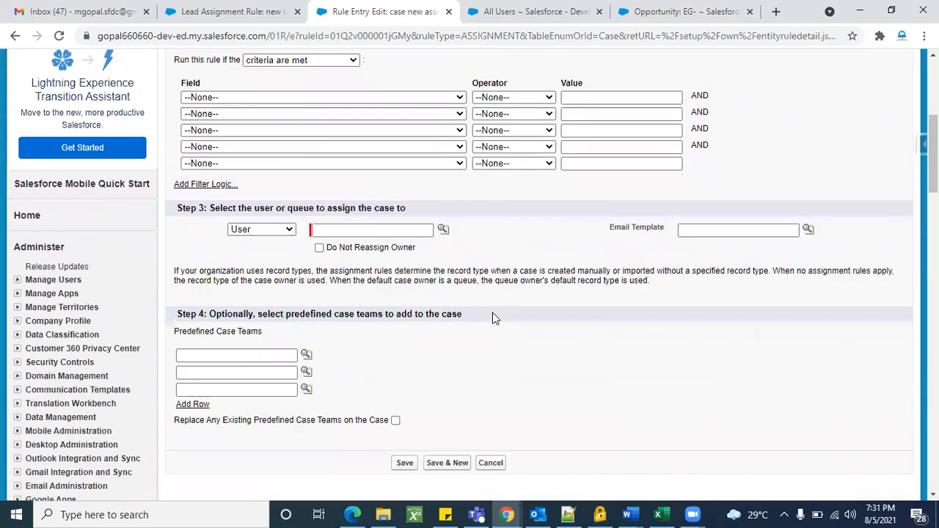
click(286, 232)
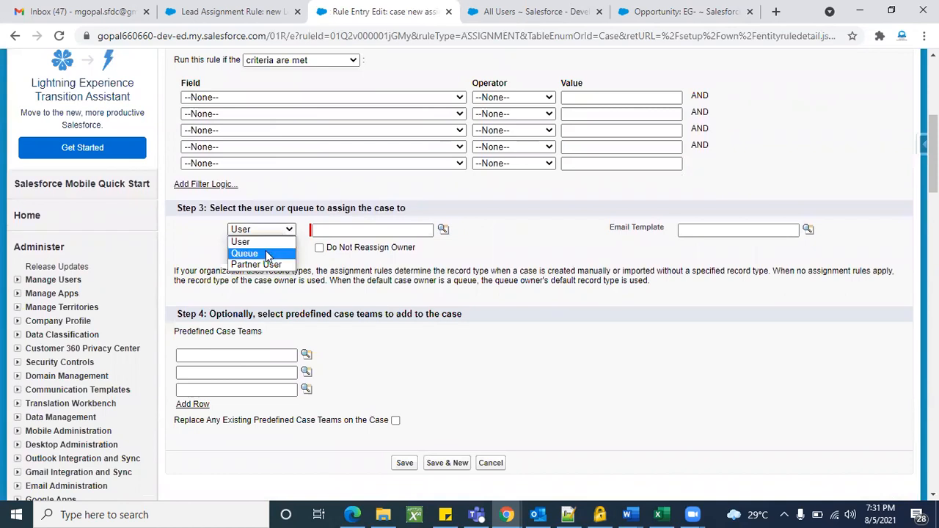
click(510, 323)
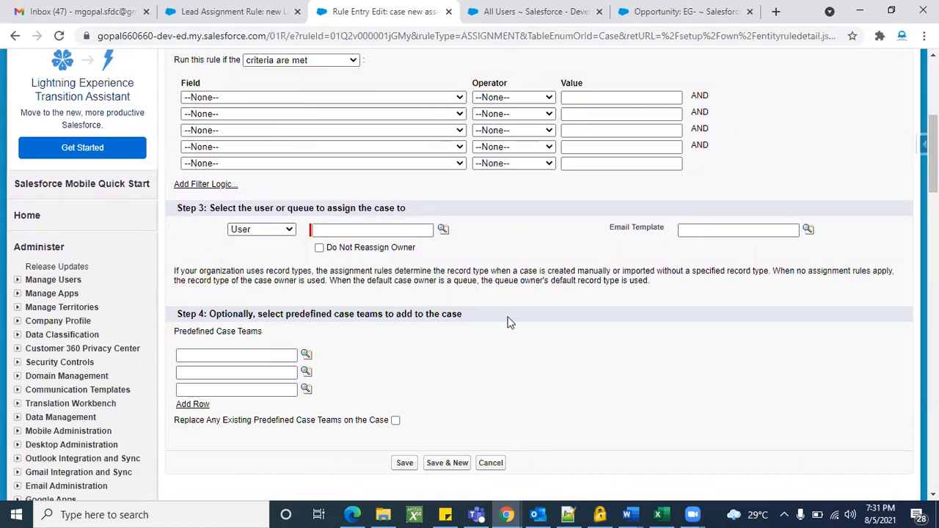
scroll(507, 321, up, 2)
click(370, 132)
text(1)
click(470, 158)
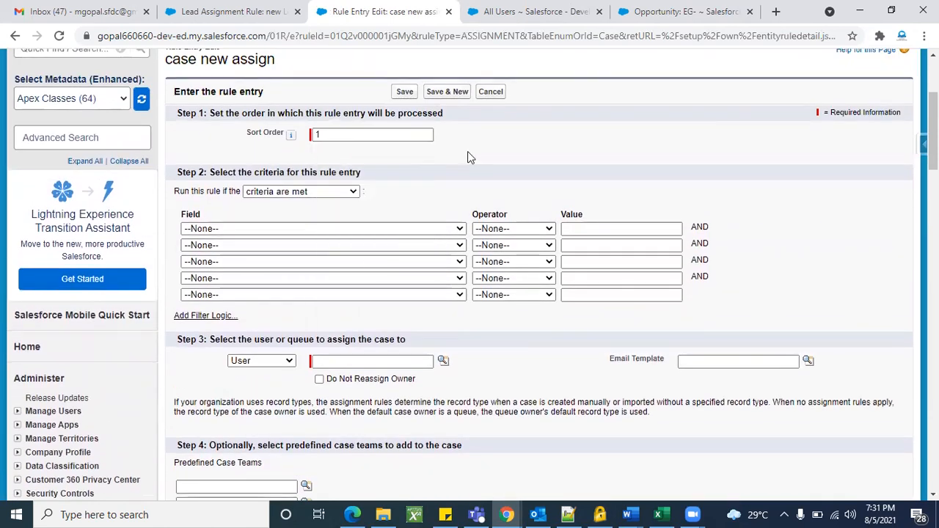
Set the criterion Case Origin equals Web and assign matching cases to a Queue.
click(376, 226)
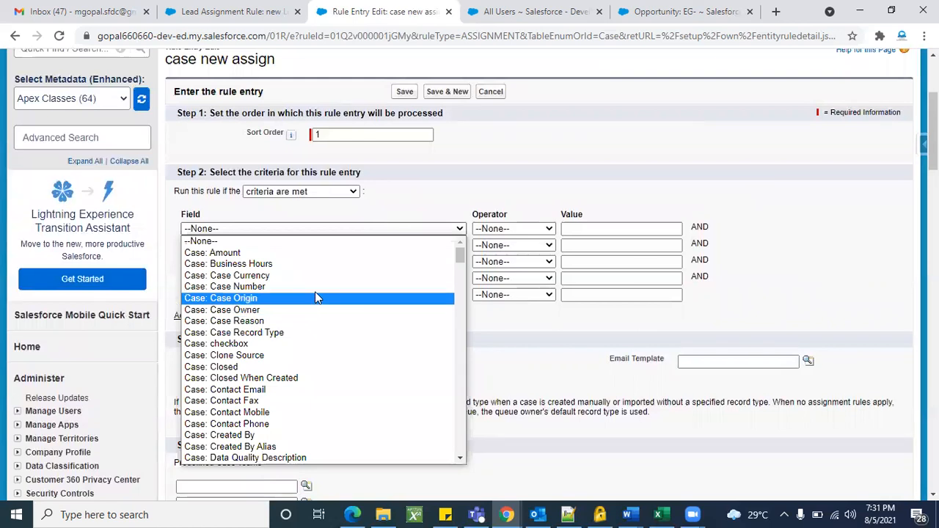
click(311, 299)
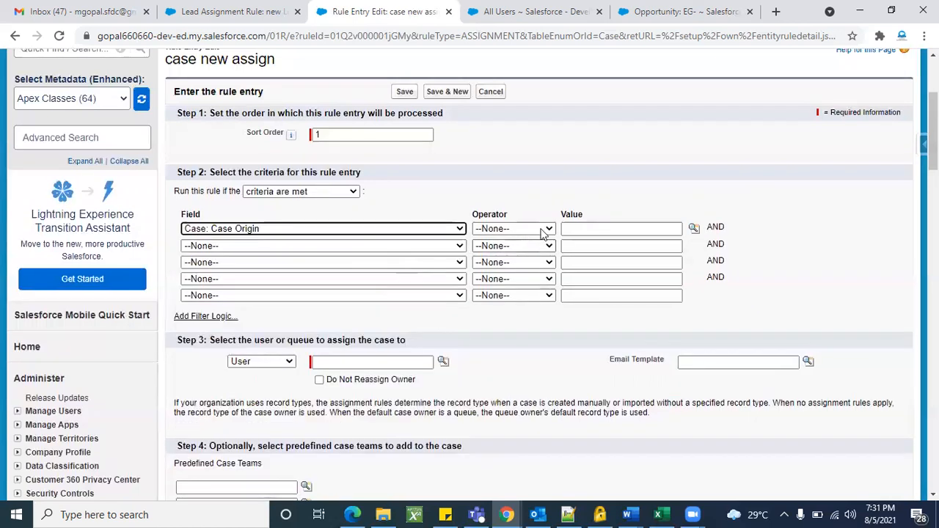
click(517, 228)
click(518, 254)
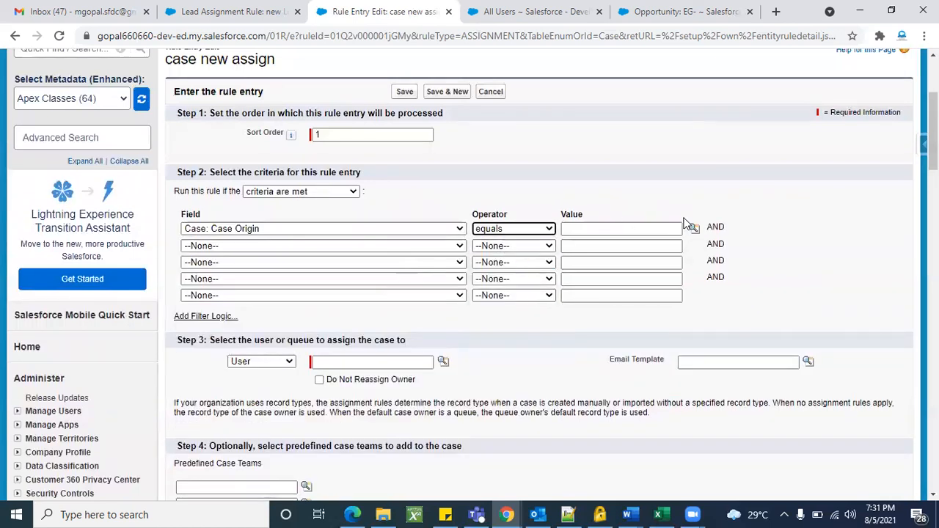
click(695, 228)
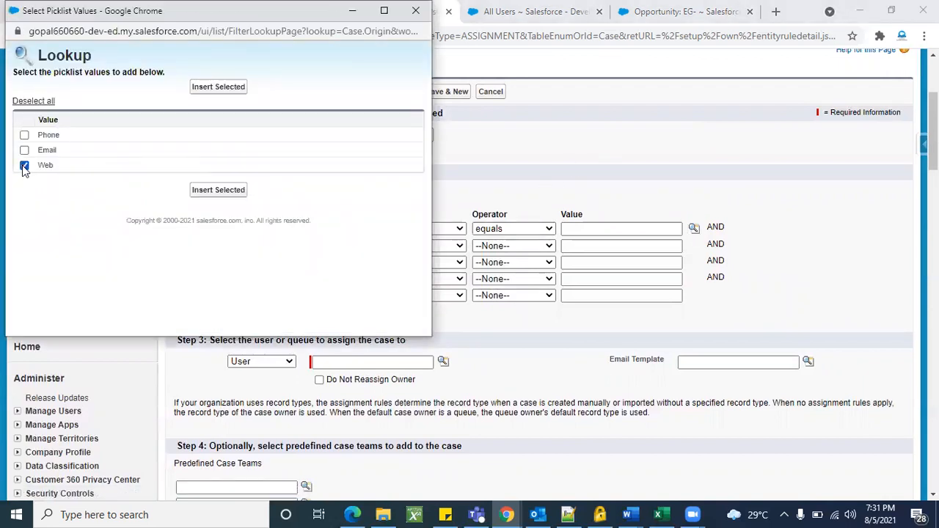
click(202, 193)
scroll(474, 385, down, 1)
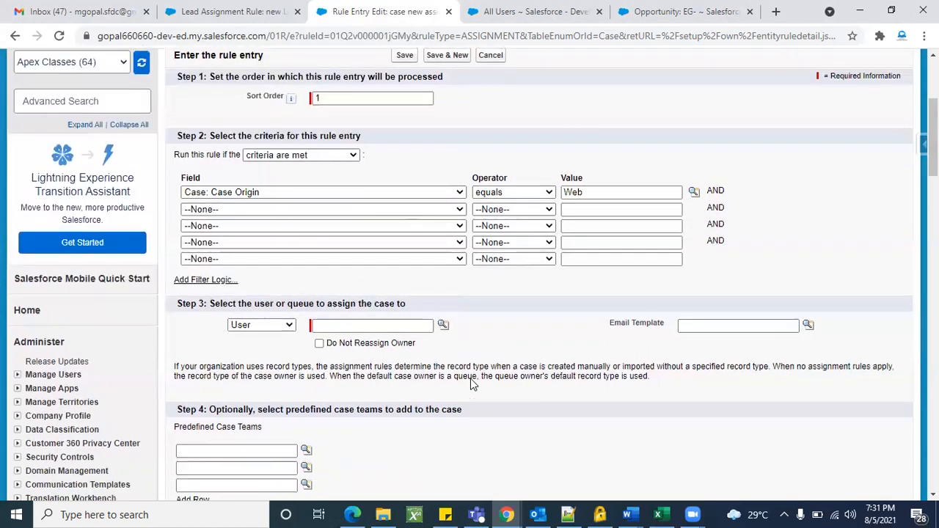
click(286, 330)
click(249, 348)
Switch to the new Lead assign rule, then open Queues setup via Quick Find 'que'.
click(228, 11)
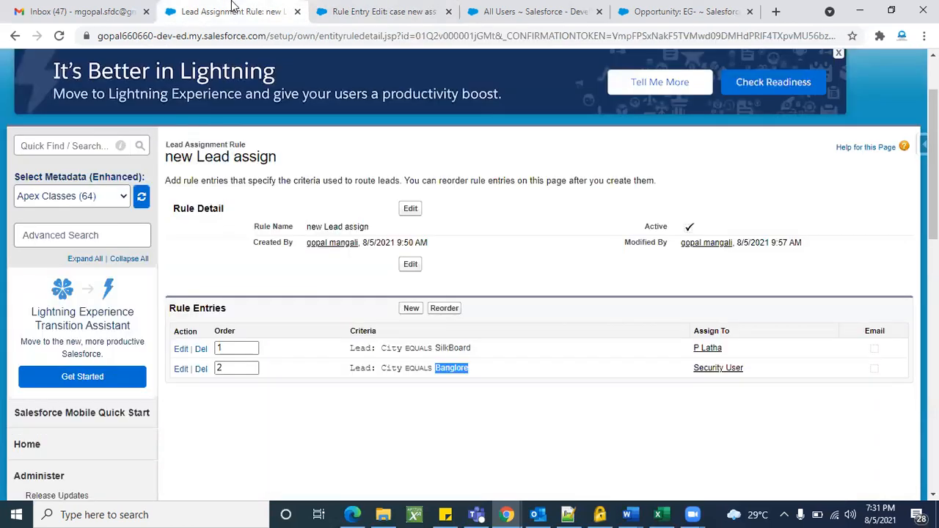
click(67, 234)
text(que)
scroll(64, 294, down, 2)
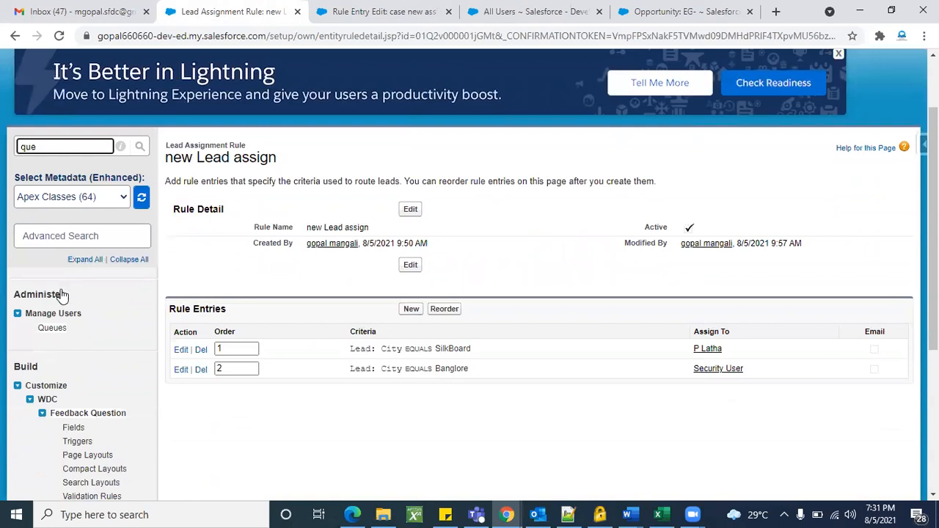
click(52, 330)
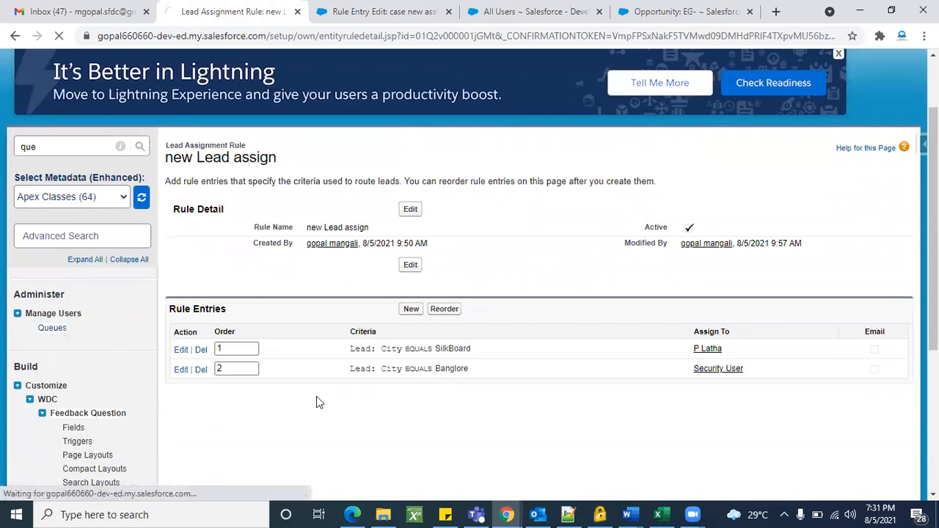
Delete the Test queue and go back to the queues list.
scroll(455, 396, down, 2)
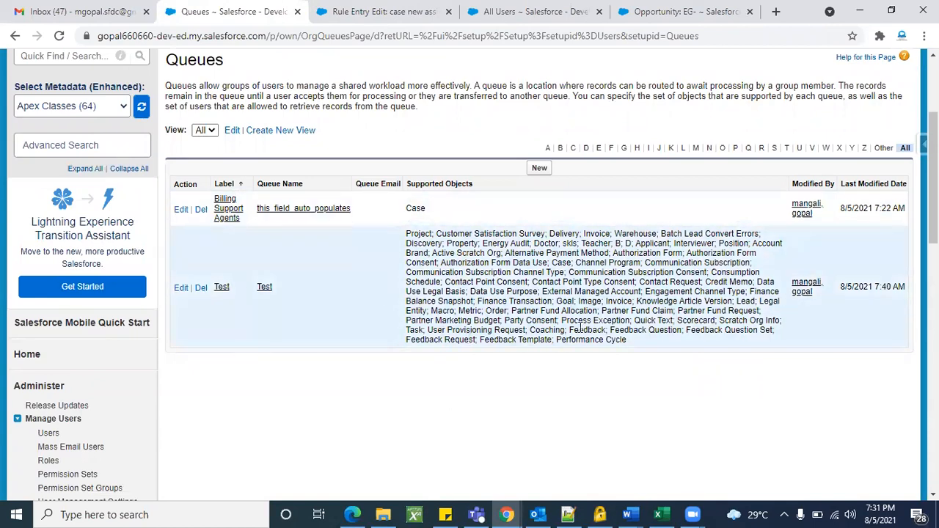
click(201, 287)
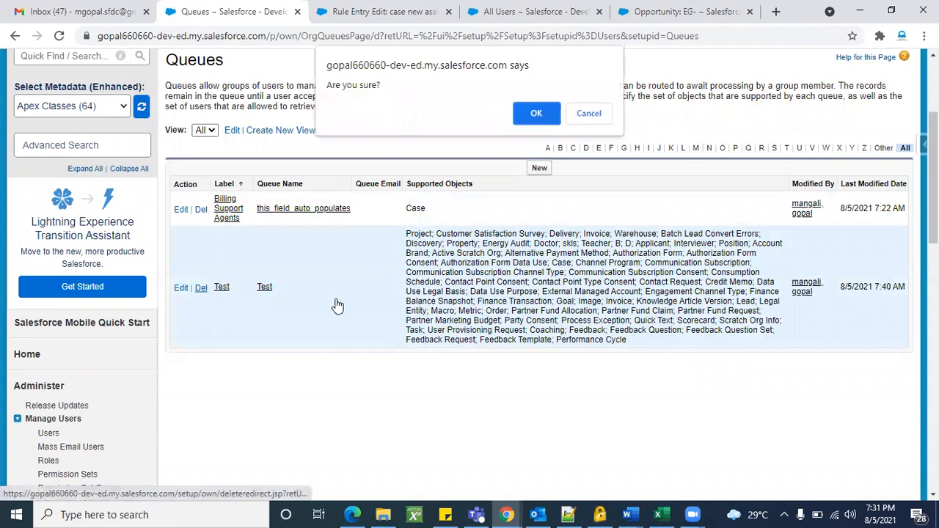
click(535, 115)
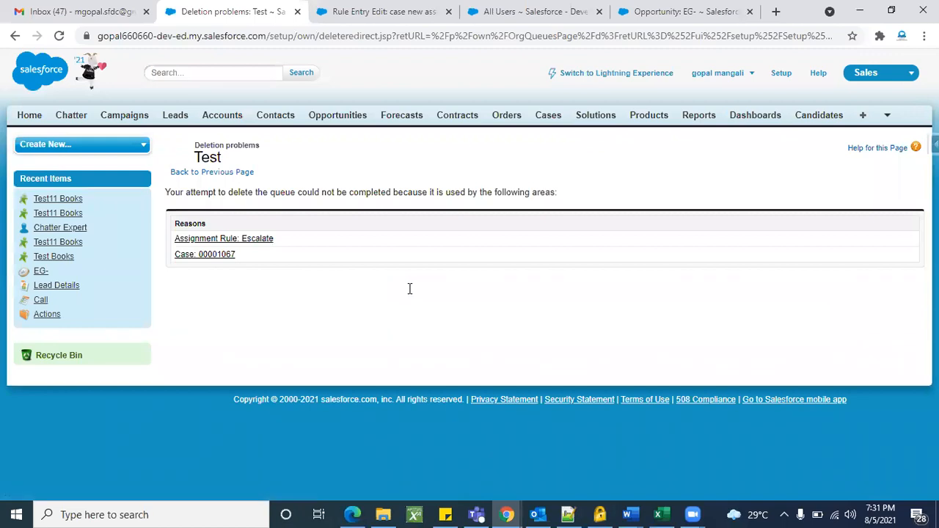
click(17, 38)
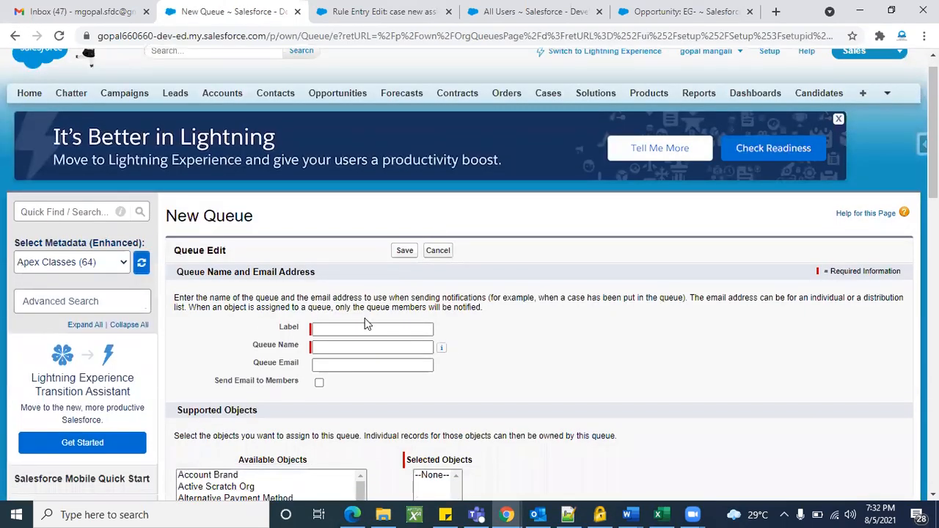
Give the new queue the label 'Case Q' so its queue name fills in.
click(366, 328)
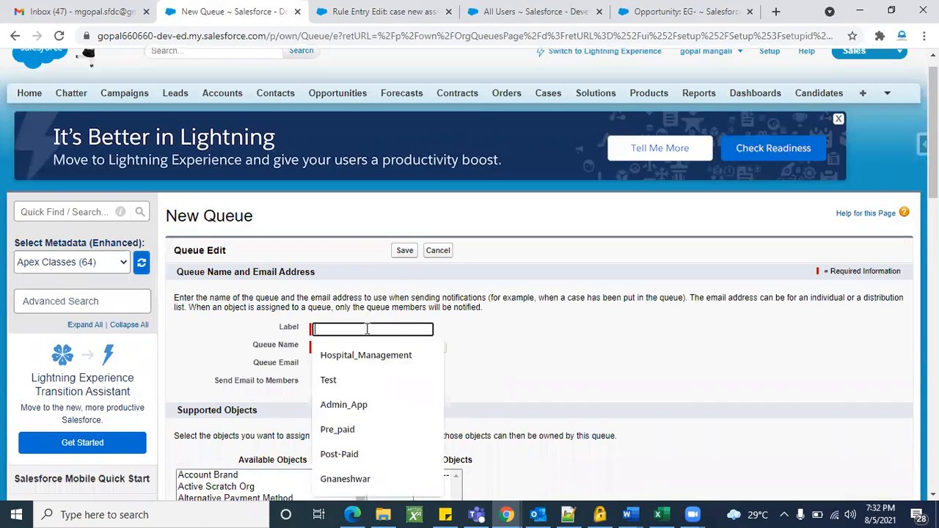
scroll(485, 332, down, 1)
text(Case)
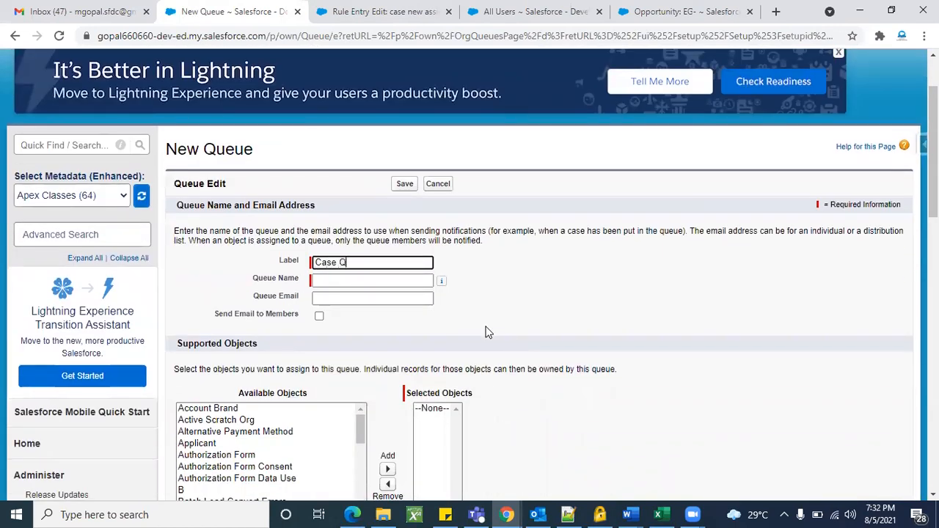
text( Q)
scroll(518, 328, down, 1)
click(509, 270)
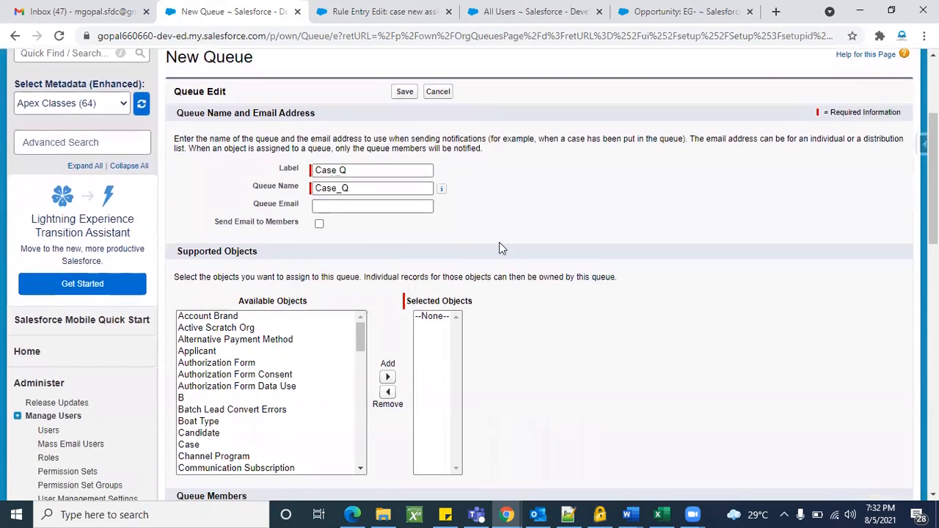
scroll(512, 257, down, 1)
scroll(511, 257, down, 1)
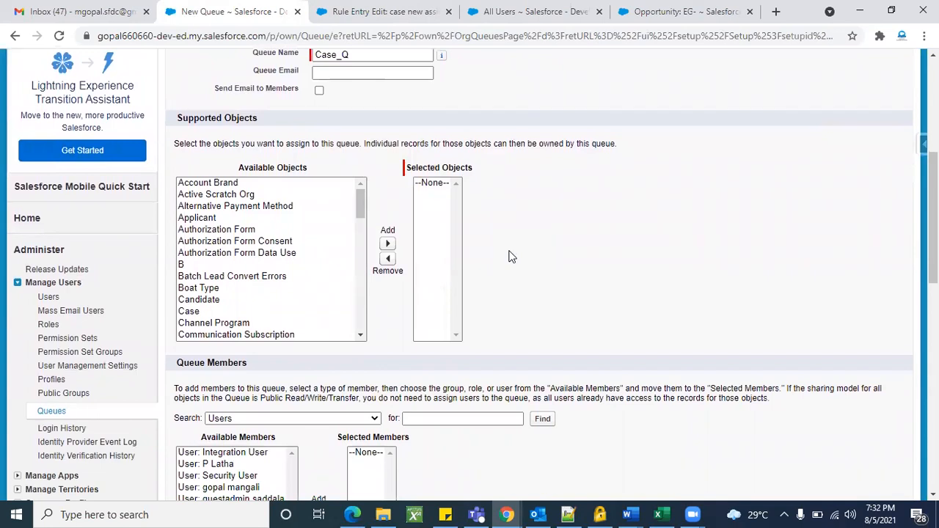
scroll(254, 245, up, 1)
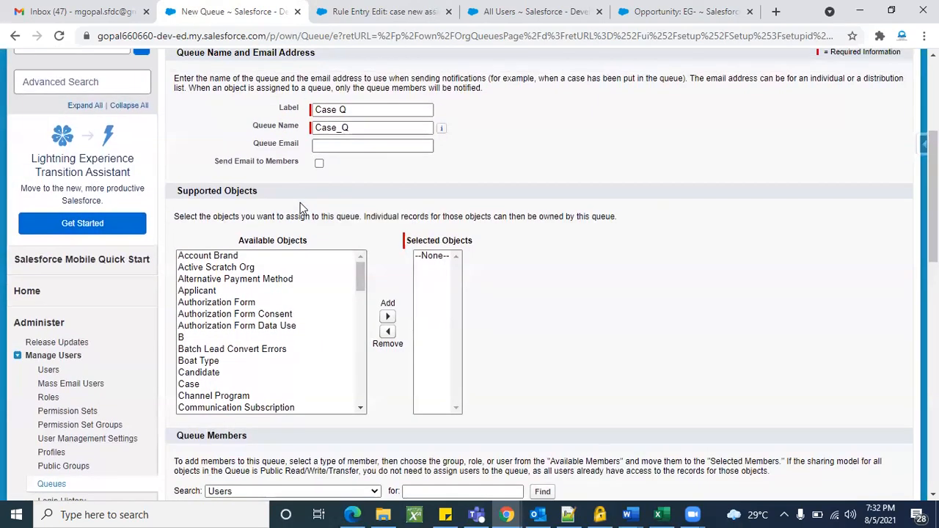
scroll(278, 376, down, 6)
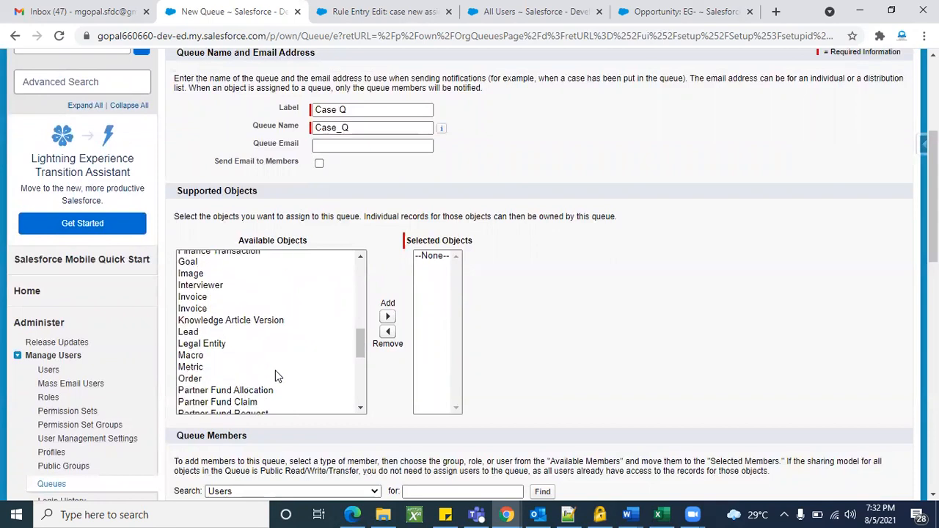
Select every available object and add them to the queue's supported objects.
drag(359, 349, 357, 271)
drag(284, 262, 307, 400)
scroll(307, 399, down, 10)
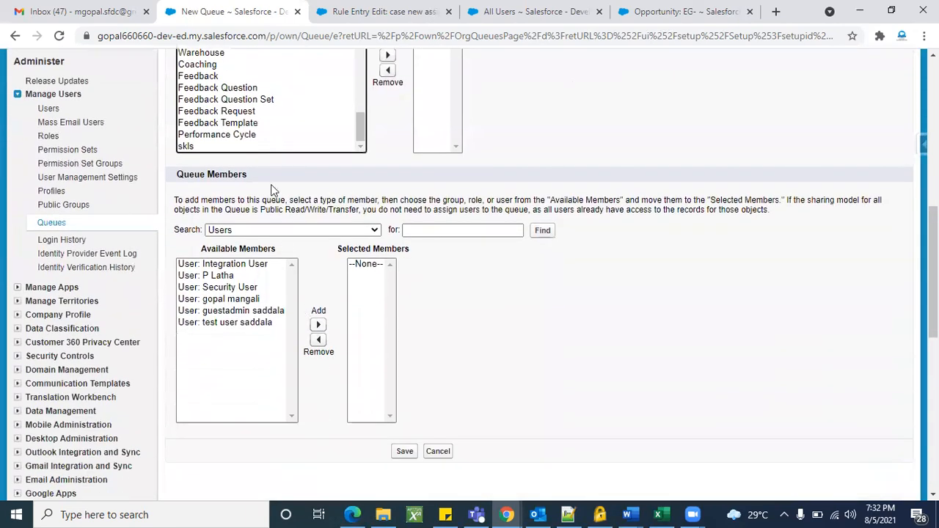
shift+click(265, 147)
scroll(404, 179, up, 1)
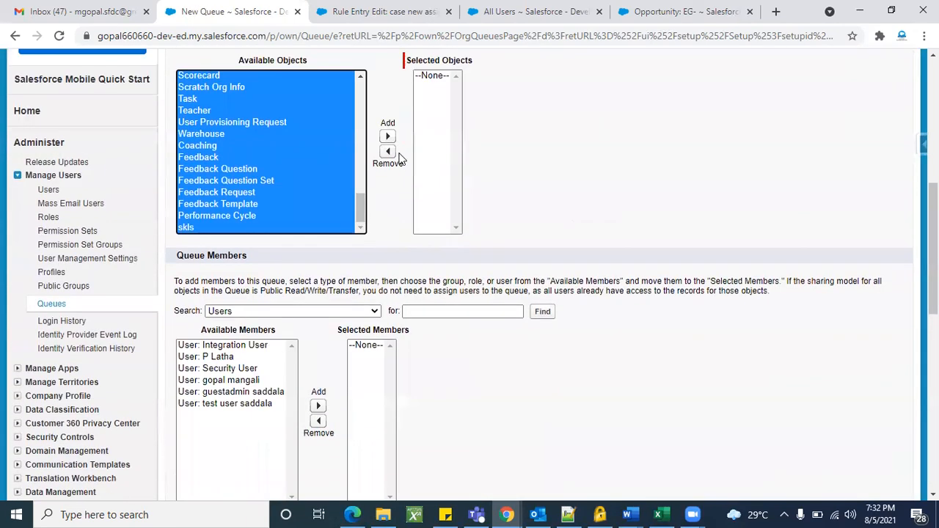
click(388, 138)
click(495, 180)
scroll(497, 178, down, 2)
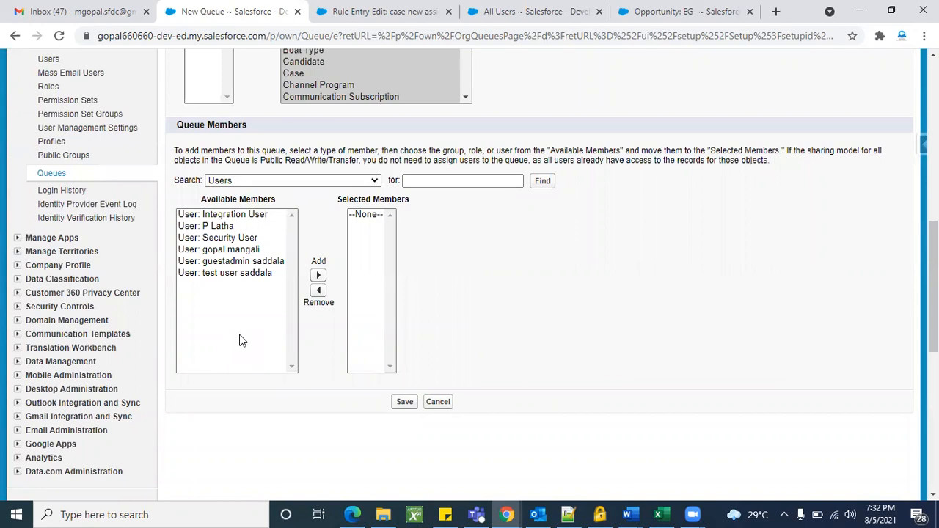
Choose three users and add them as the queue's members.
click(229, 228)
ctrl+click(232, 252)
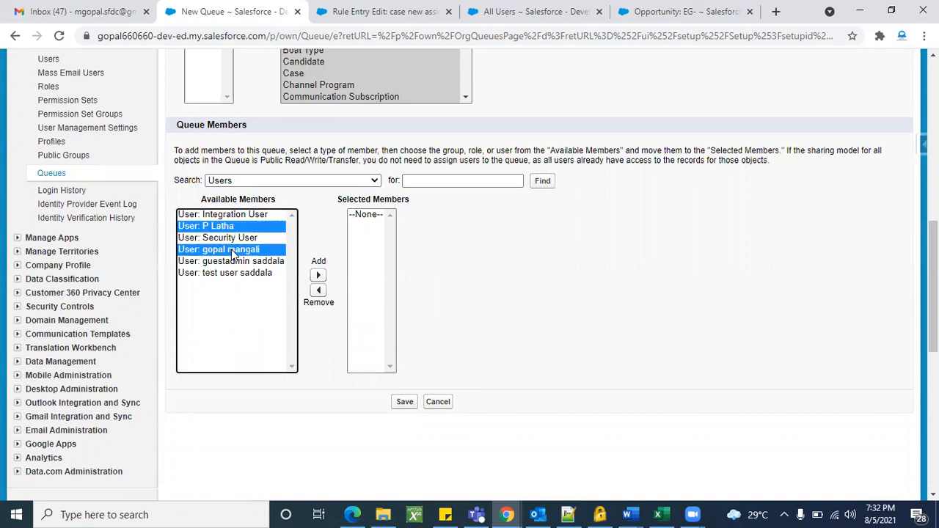
ctrl+click(234, 265)
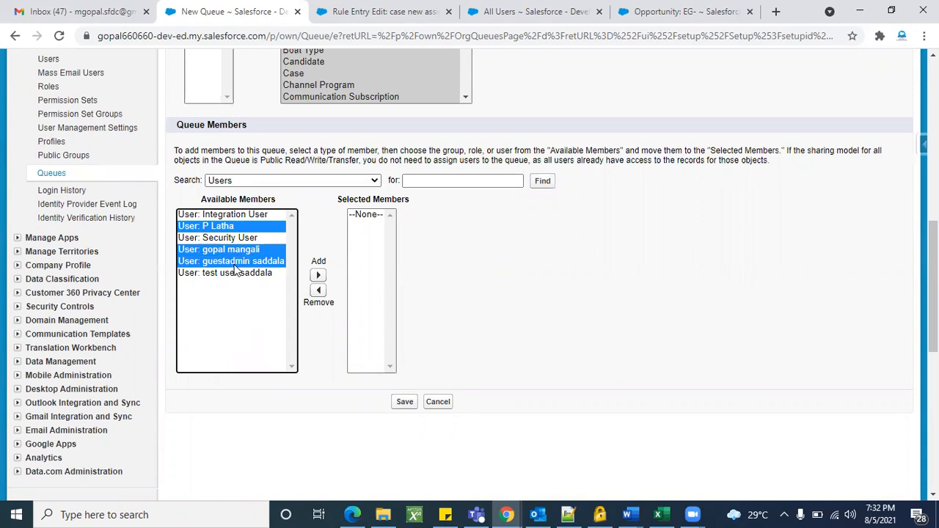
ctrl+click(237, 276)
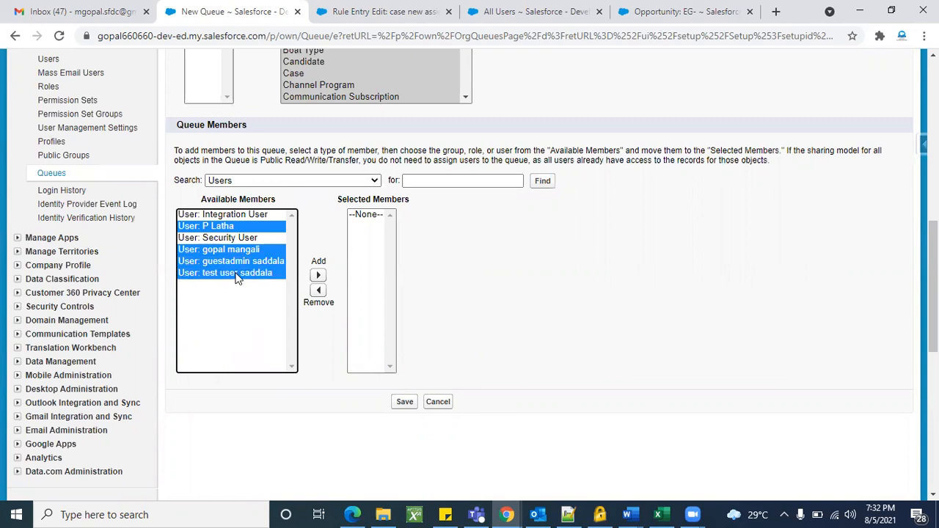
ctrl+click(237, 276)
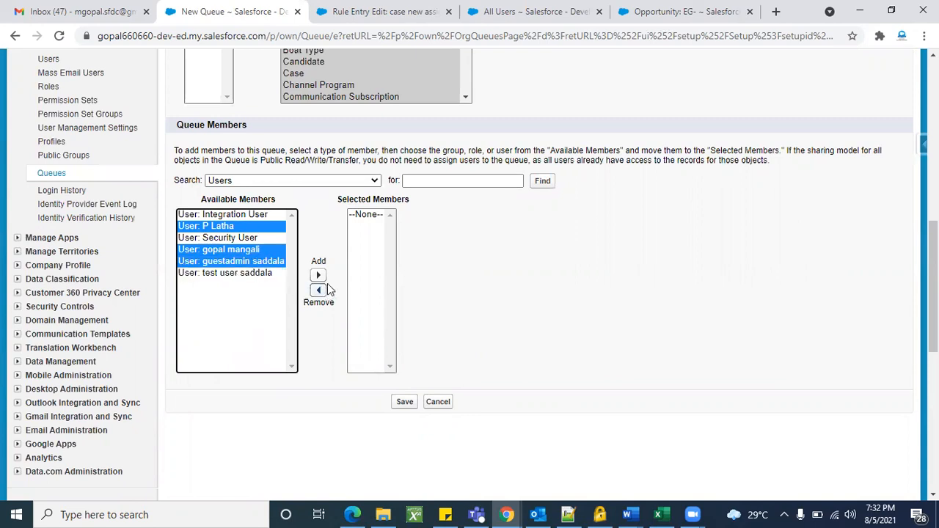
ctrl+click(272, 264)
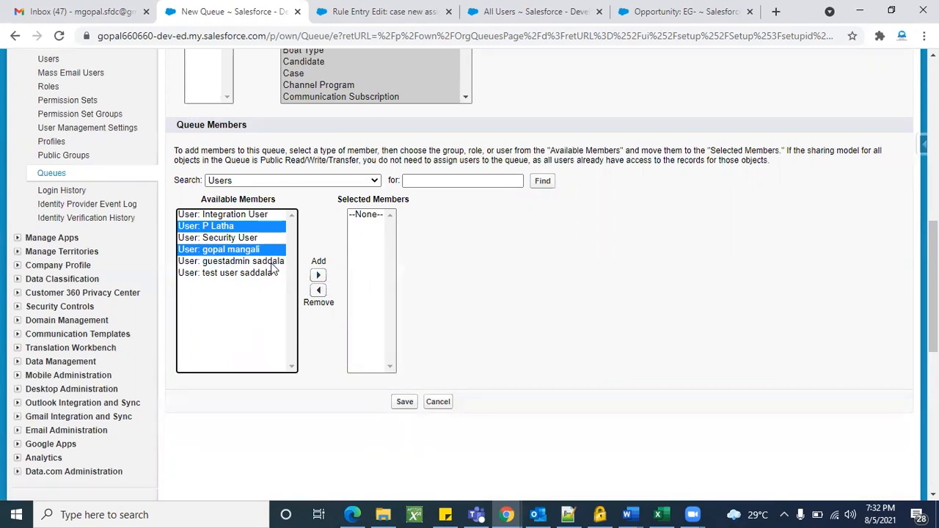
ctrl+click(254, 250)
ctrl+click(252, 239)
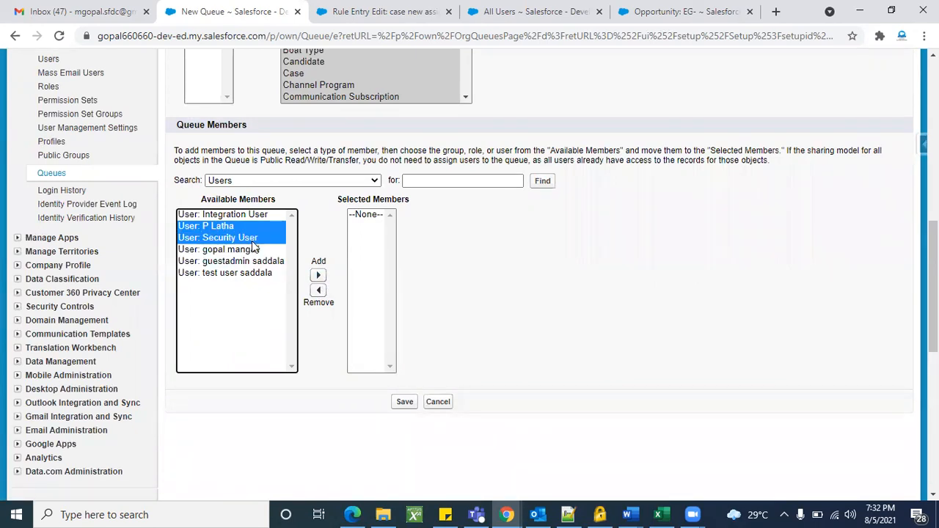
ctrl+click(252, 249)
click(318, 277)
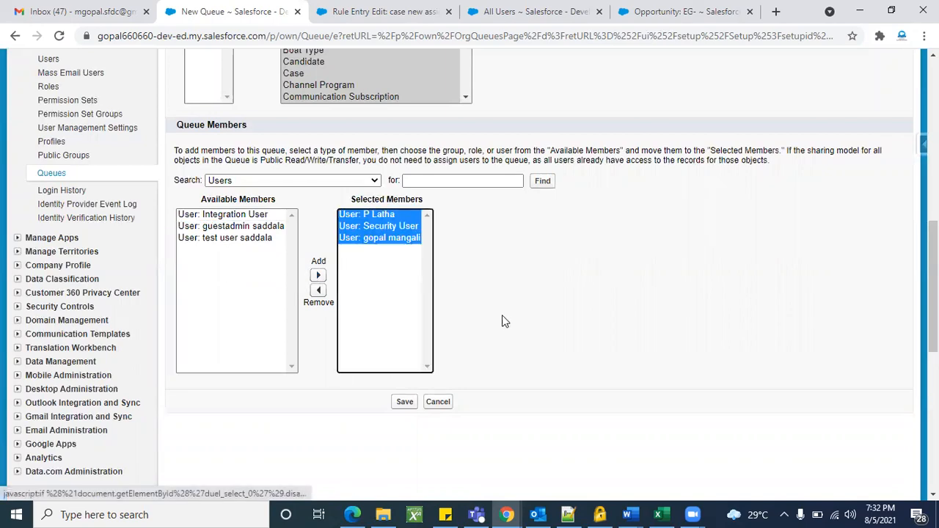
Save the Case Q queue and return to the rule entry form.
click(403, 403)
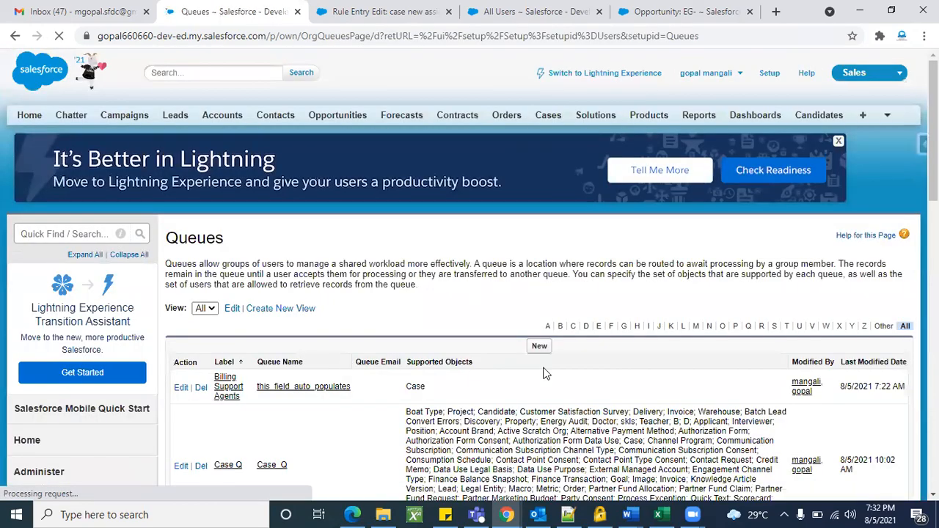
scroll(272, 326, down, 3)
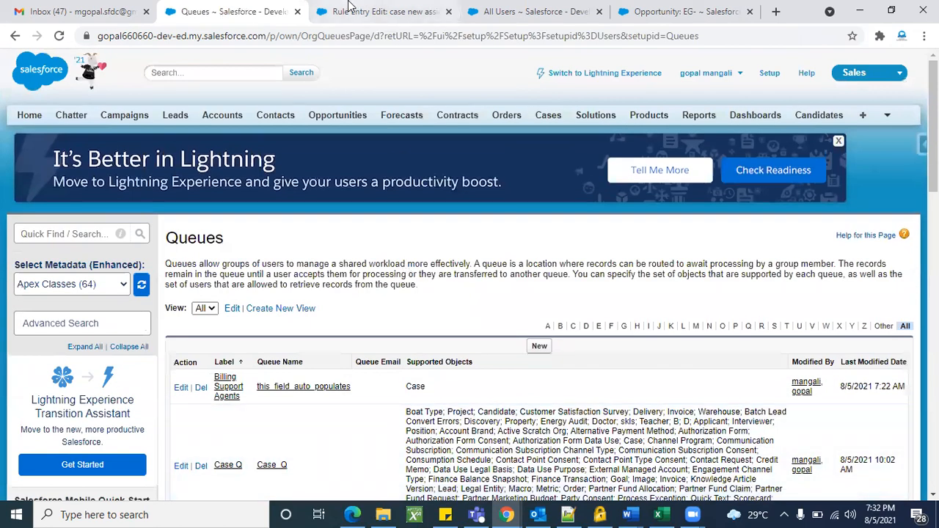
click(382, 11)
Refresh the rule entry form and set the assignee to the Case Q queue.
scroll(378, 227, down, 1)
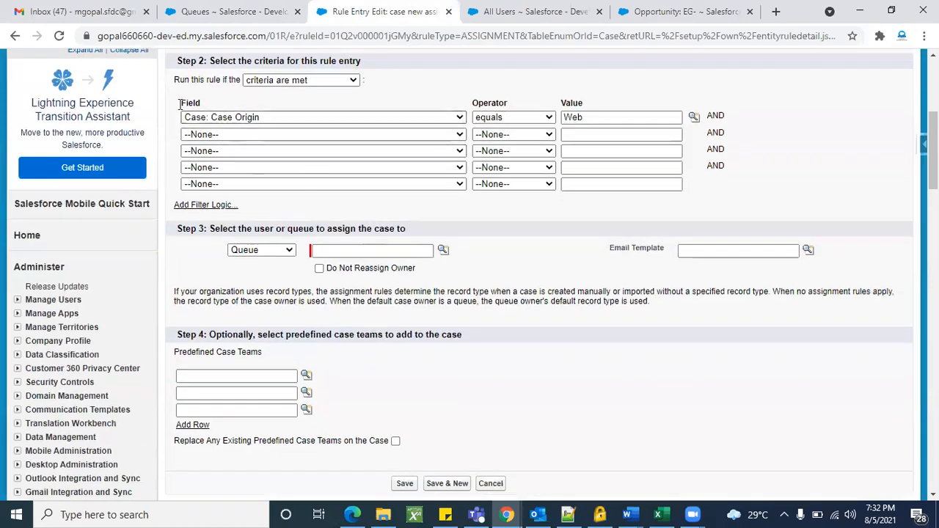
click(59, 36)
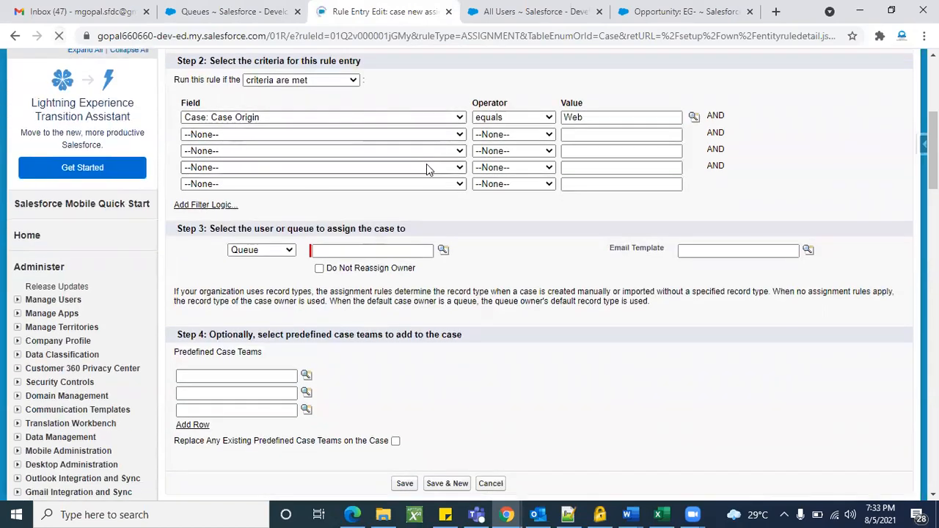
scroll(501, 273, down, 2)
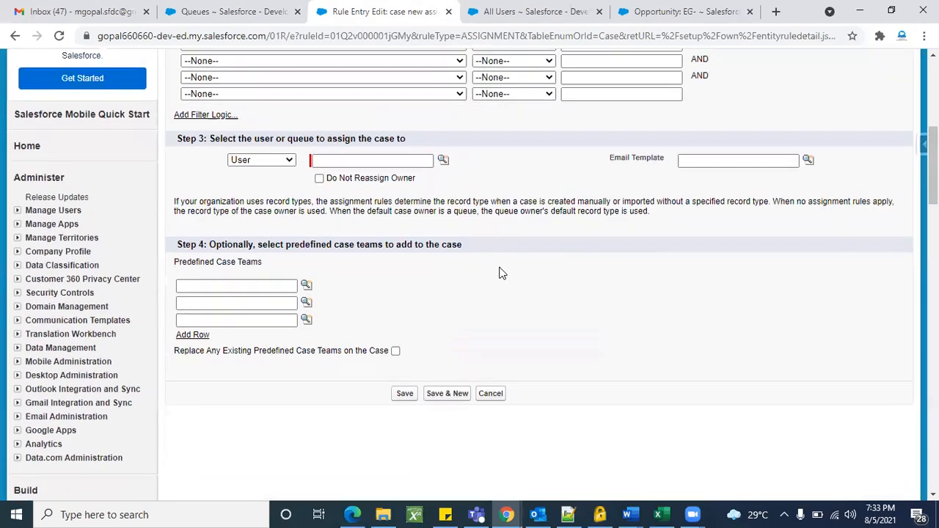
click(285, 206)
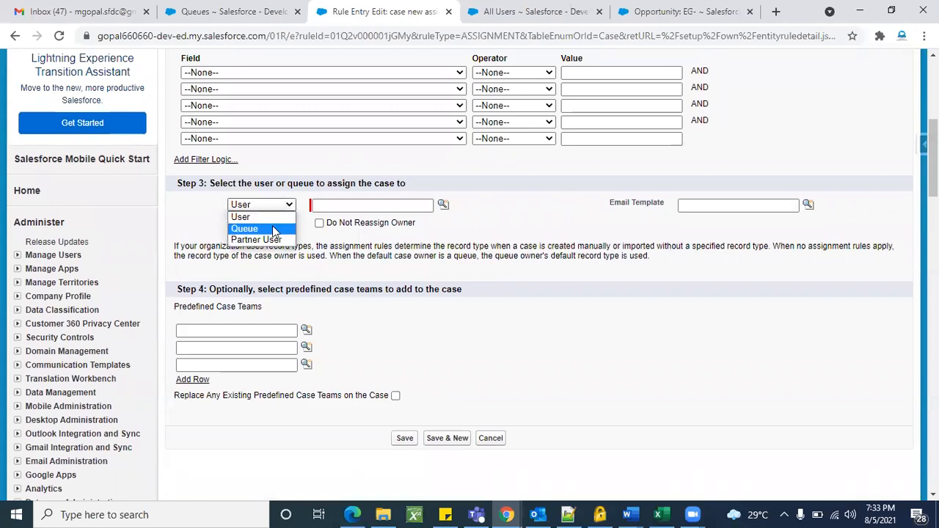
click(246, 227)
click(443, 204)
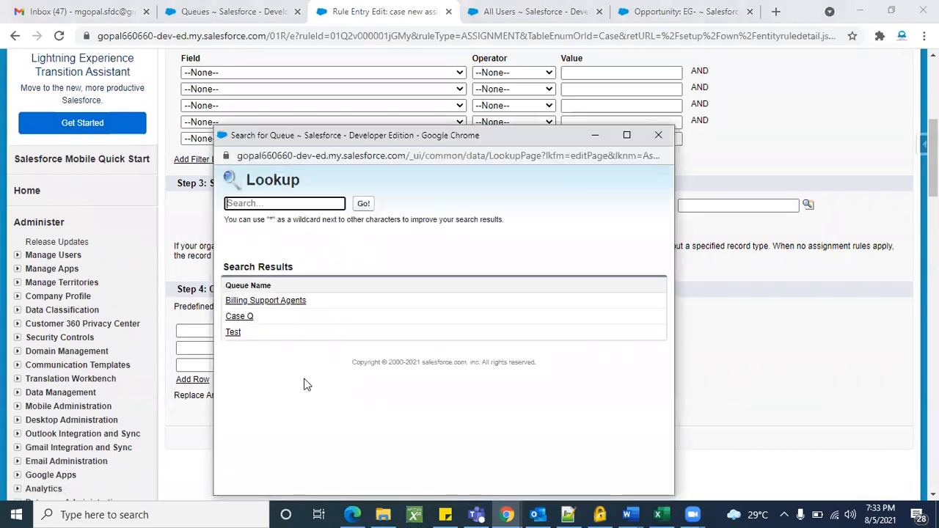
click(236, 320)
click(455, 325)
Enter 1 as the rule entry's sort order.
scroll(440, 316, up, 4)
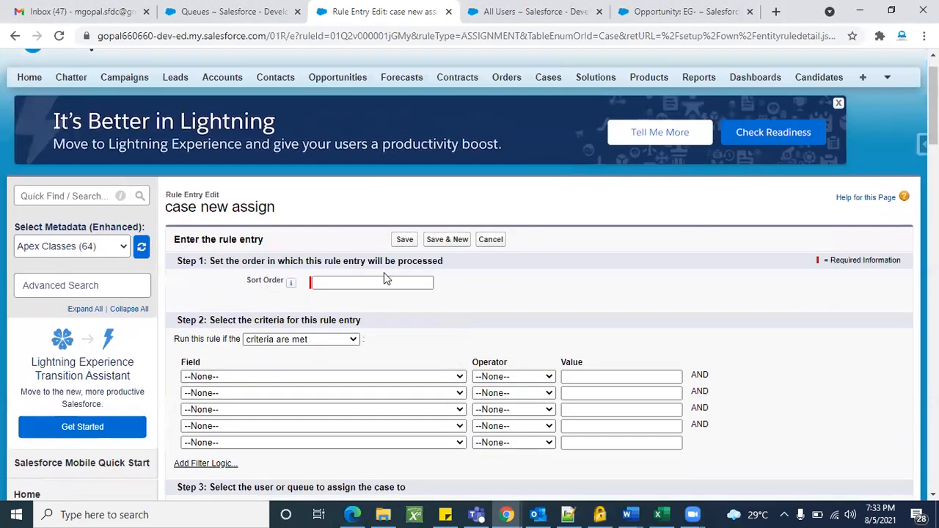
click(330, 279)
text(1)
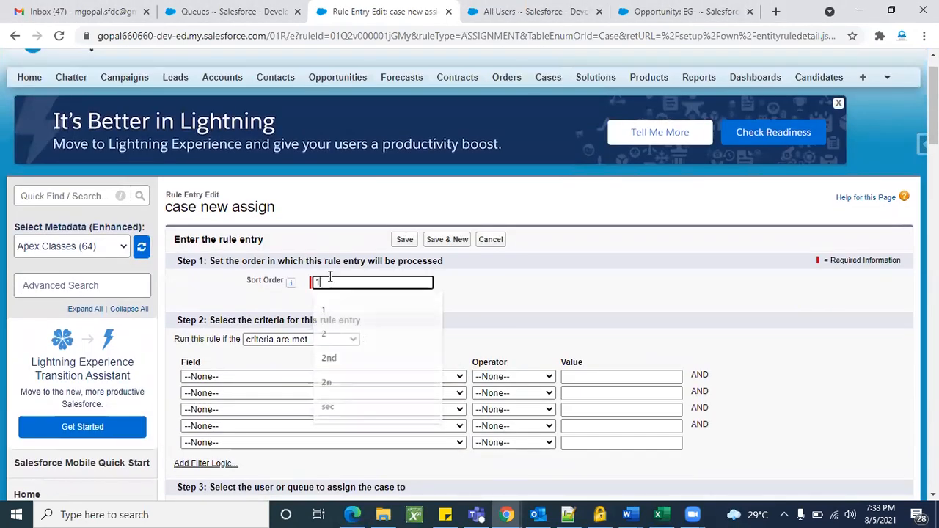
scroll(403, 293, down, 3)
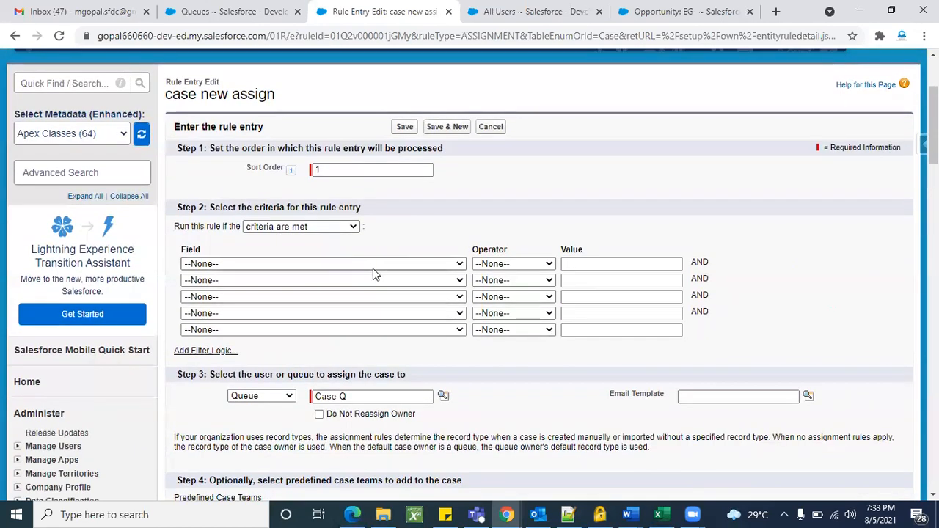
Set the criterion Case Origin equals Web and save the rule entry.
click(372, 263)
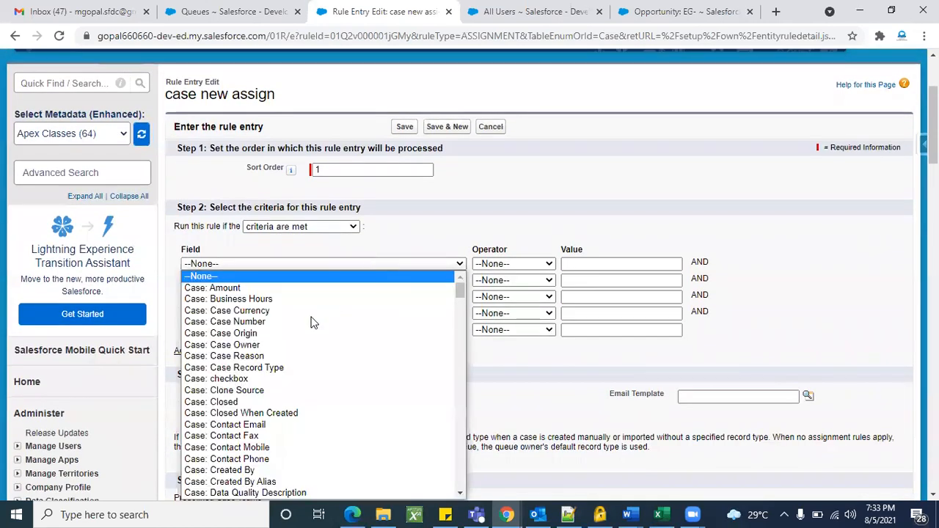
click(273, 334)
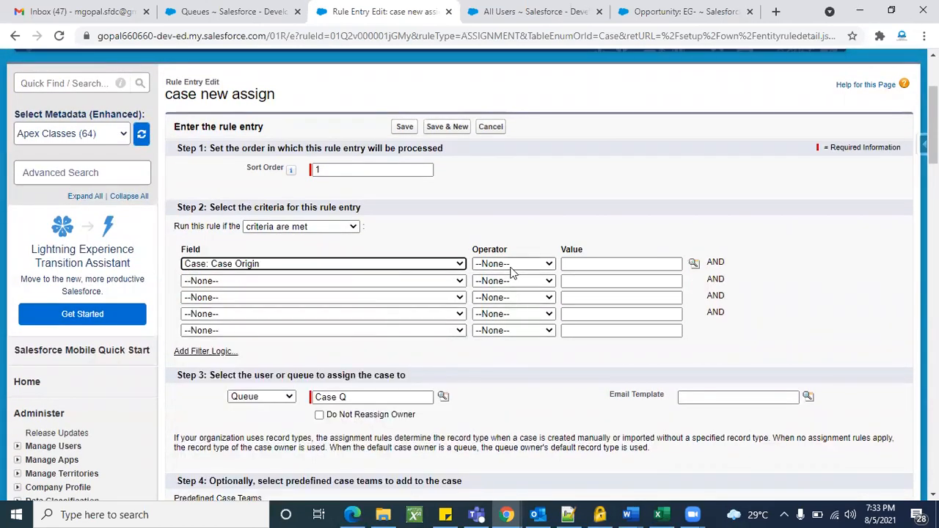
click(513, 266)
click(513, 288)
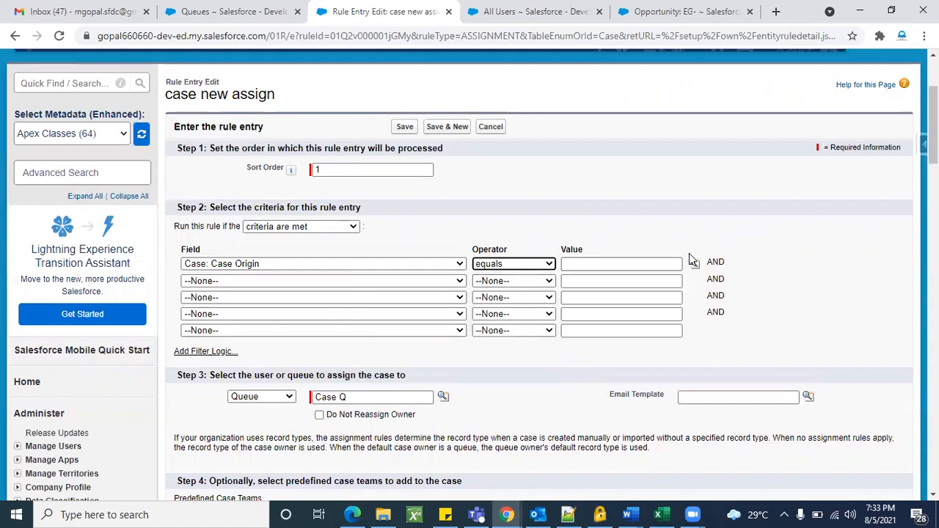
click(694, 263)
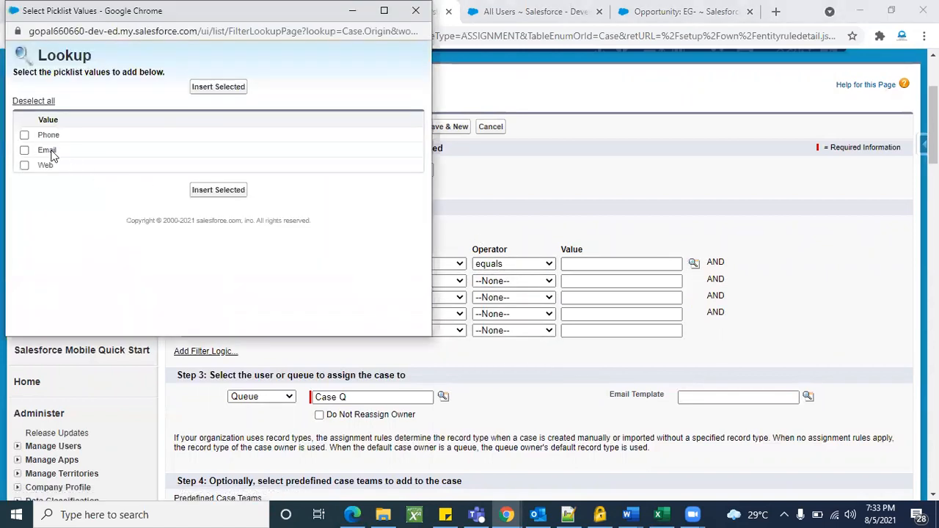
click(25, 165)
click(204, 192)
scroll(368, 277, down, 2)
scroll(368, 277, down, 3)
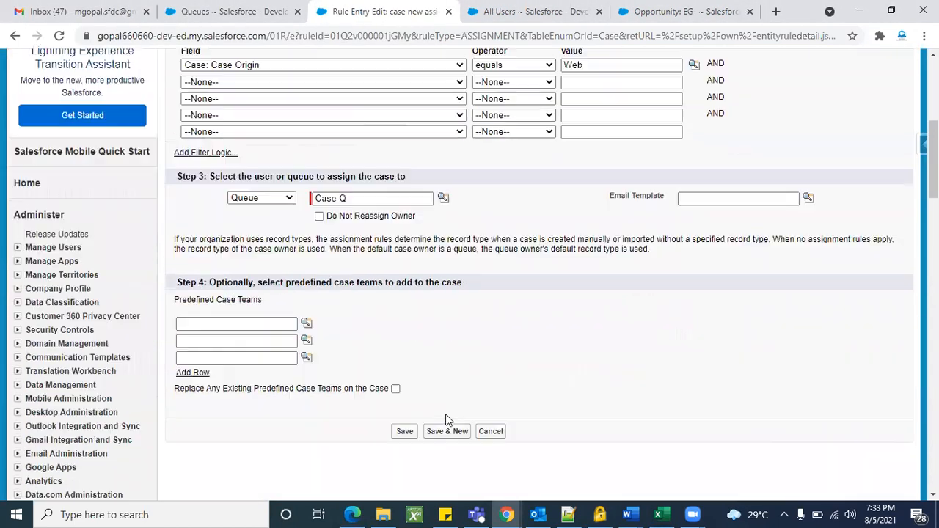
click(406, 285)
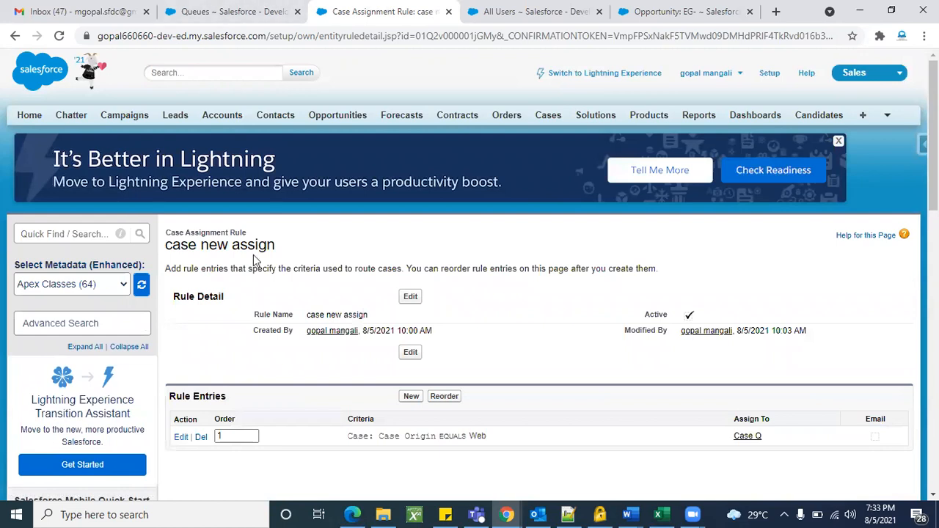
Open case 00001068 from the Cases home page and clone it.
scroll(297, 374, down, 1)
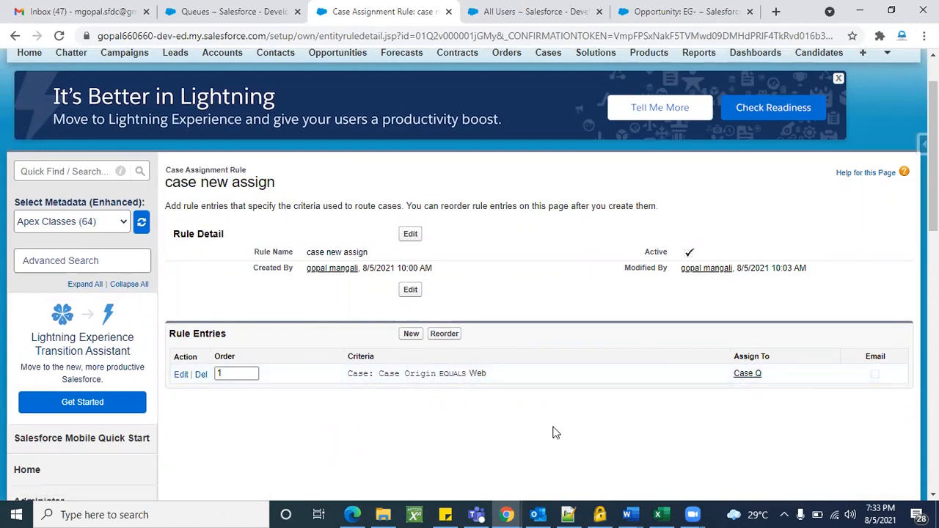
scroll(556, 433, up, 1)
click(514, 11)
scroll(456, 197, up, 6)
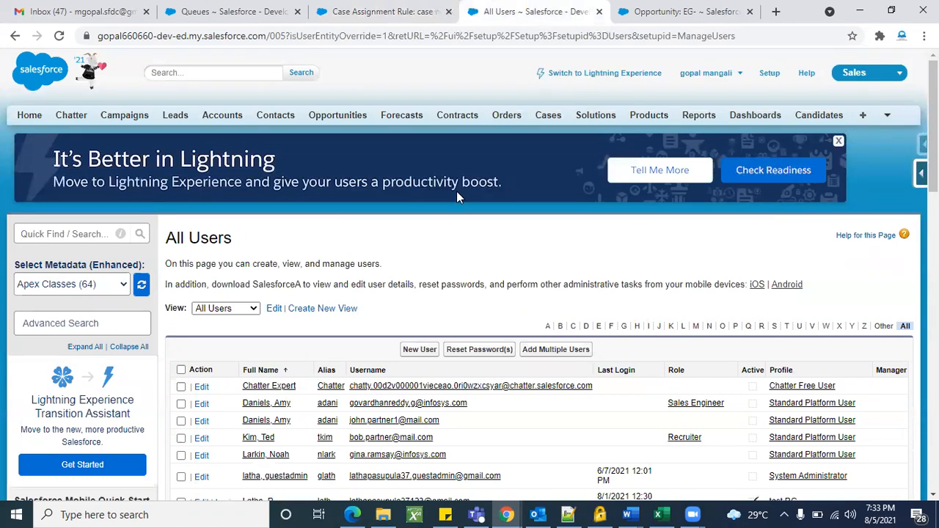
click(547, 117)
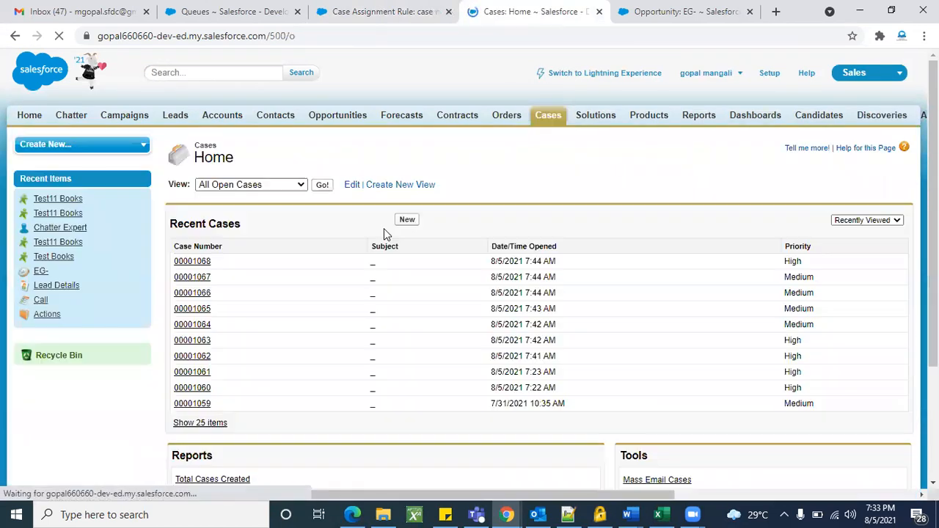
click(192, 262)
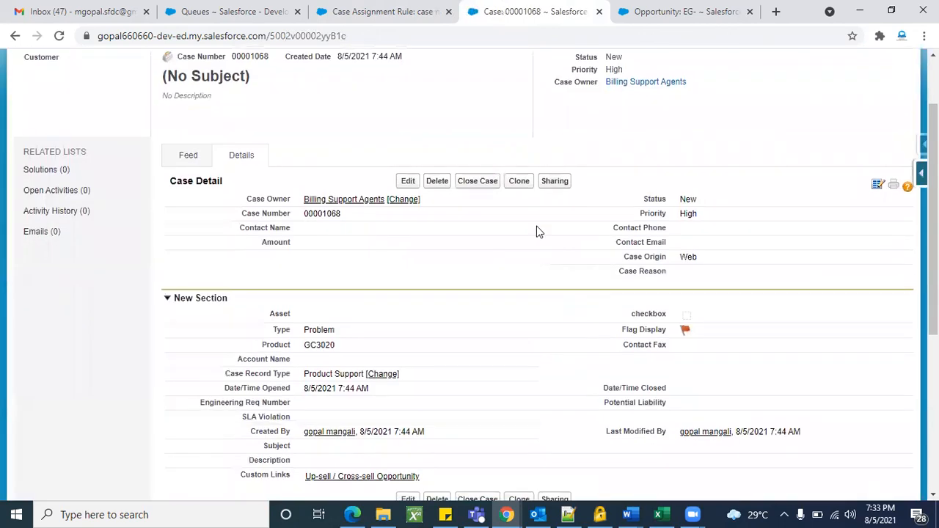
click(520, 181)
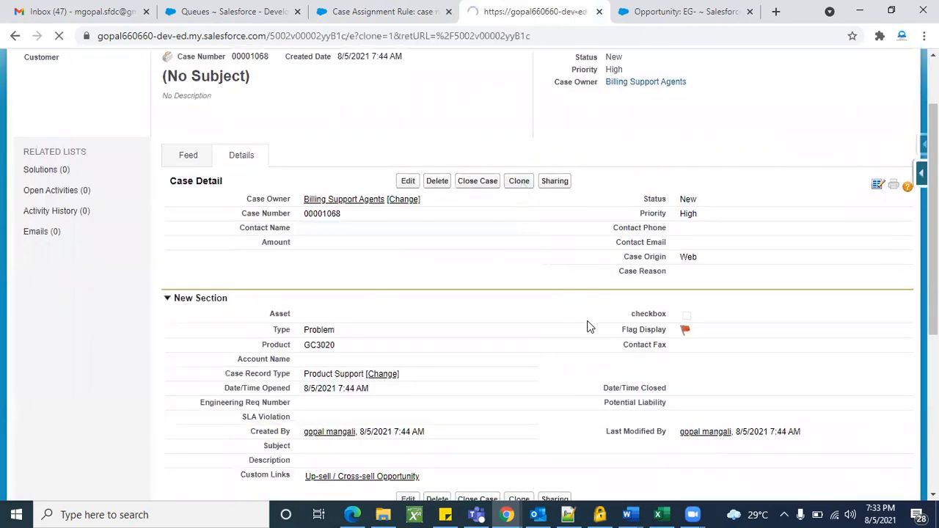
Set the cloned case's Case Origin to Web, after briefly choosing Email.
scroll(649, 358, up, 1)
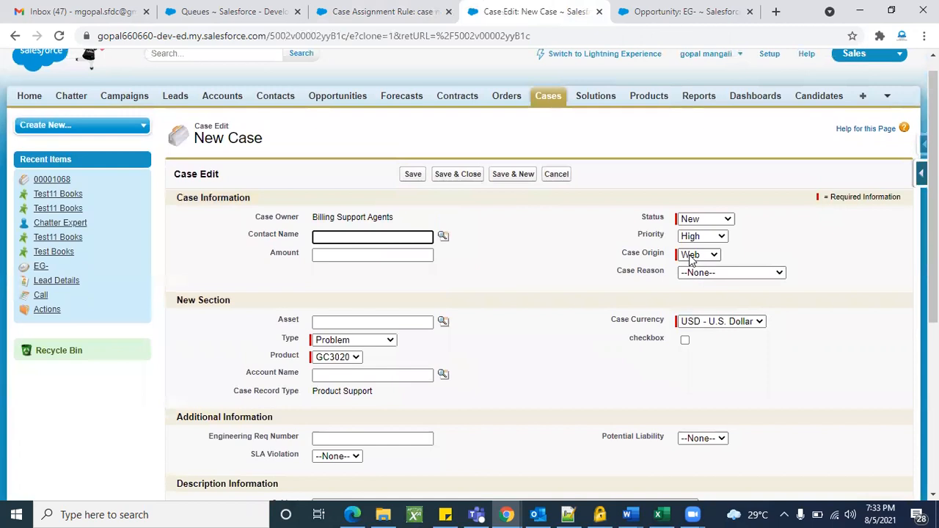
click(698, 255)
click(694, 279)
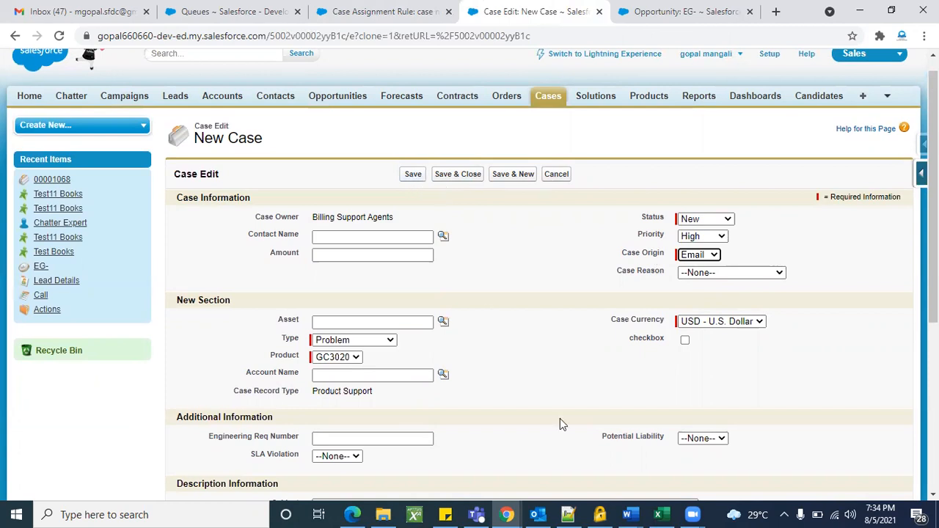
scroll(582, 464, down, 5)
scroll(533, 319, up, 6)
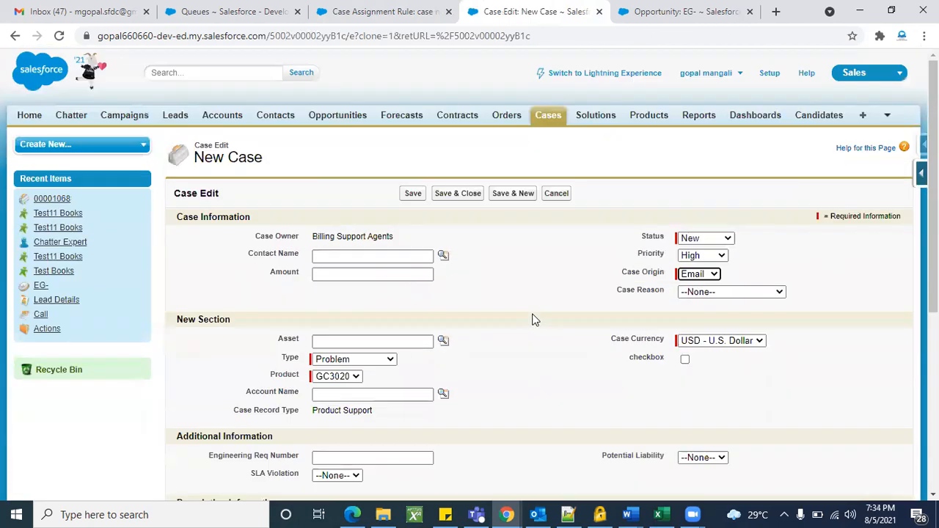
click(693, 276)
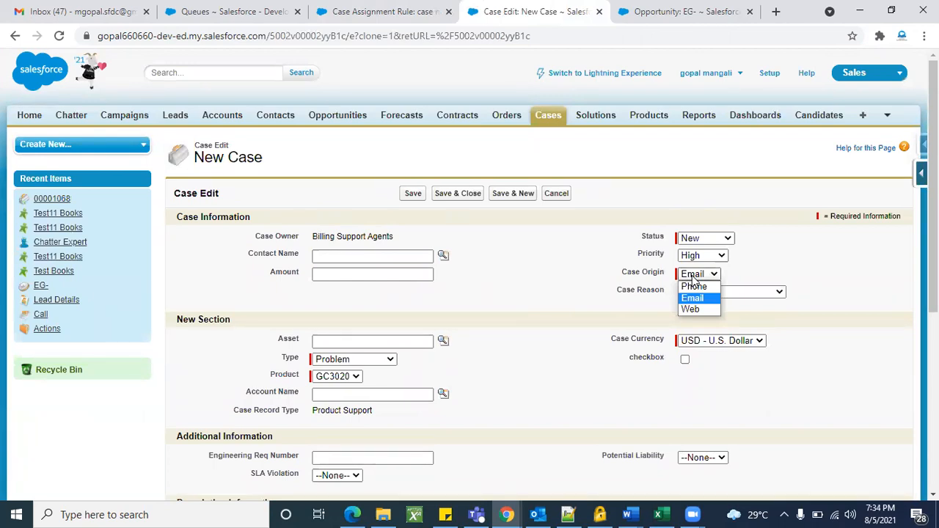
click(694, 310)
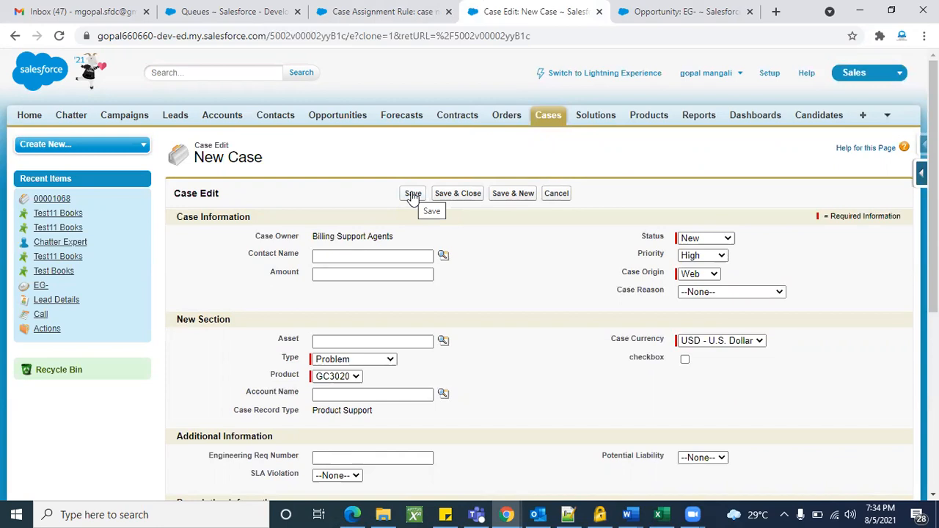
Tick 'Assign using active assignment rules' and save the cloned case.
scroll(484, 342, down, 5)
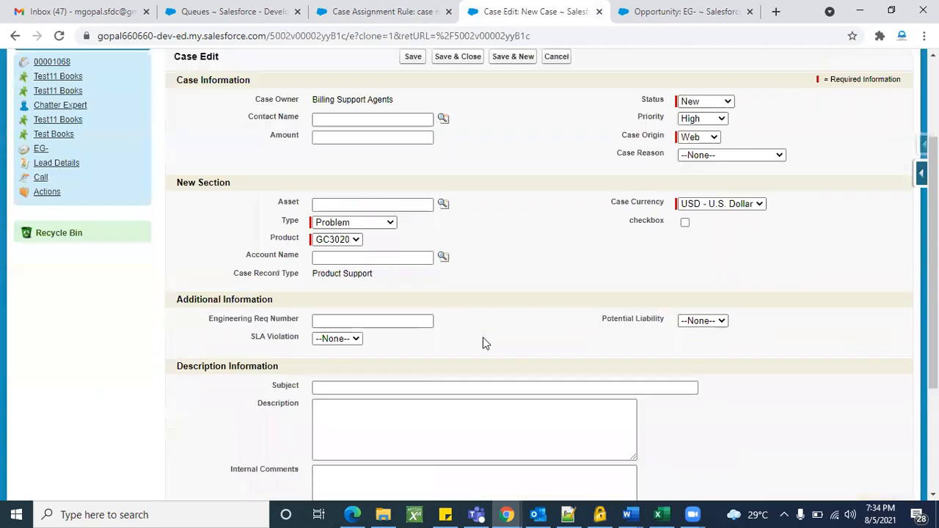
double_click(197, 371)
click(231, 435)
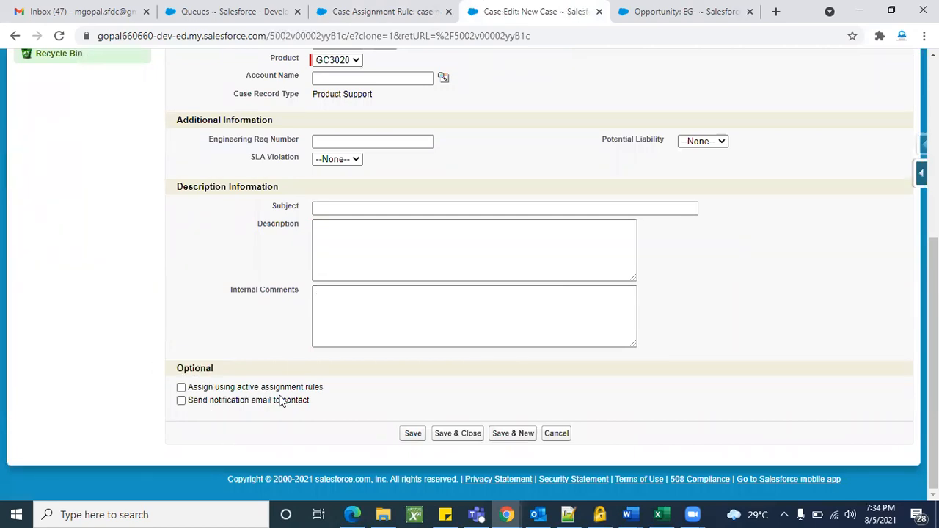
click(181, 390)
click(416, 434)
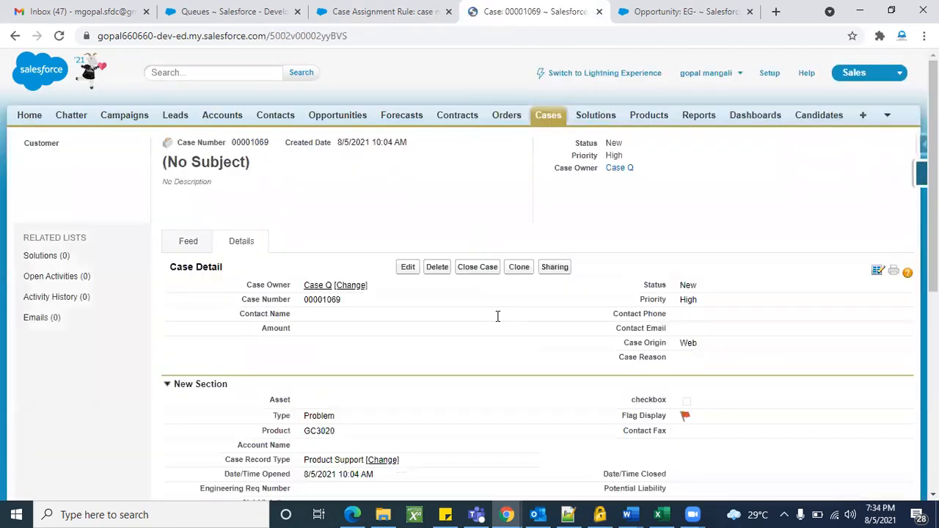
Open the Case Q queue that now owns the case and review its members.
click(317, 287)
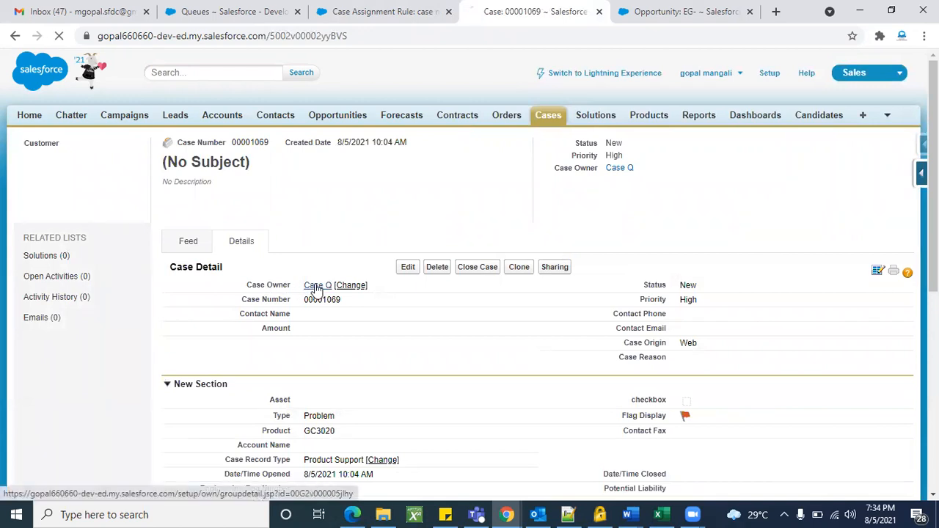
scroll(455, 363, down, 15)
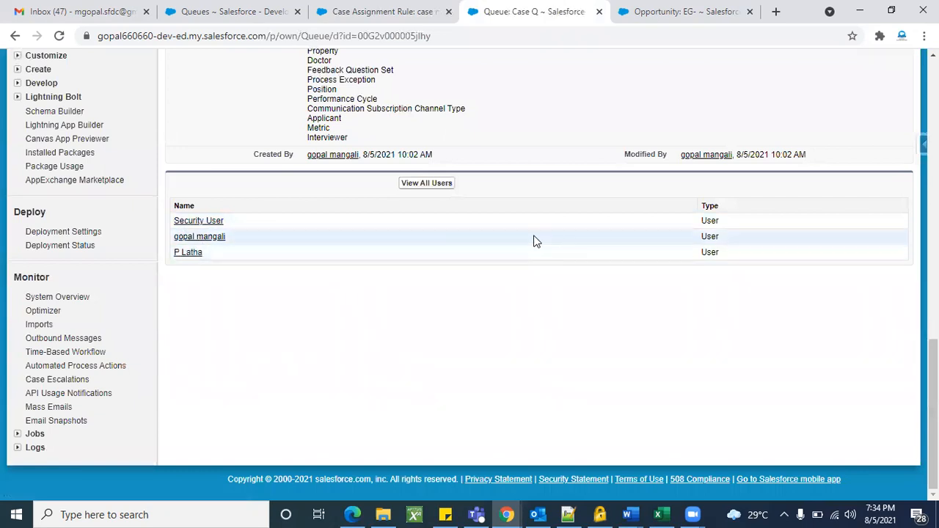
scroll(573, 238, up, 1)
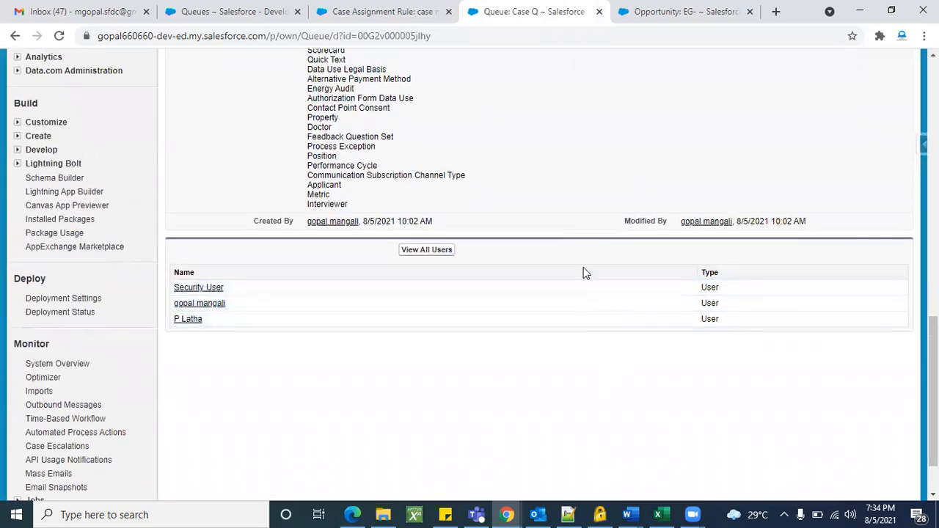
scroll(634, 315, up, 7)
scroll(634, 315, up, 4)
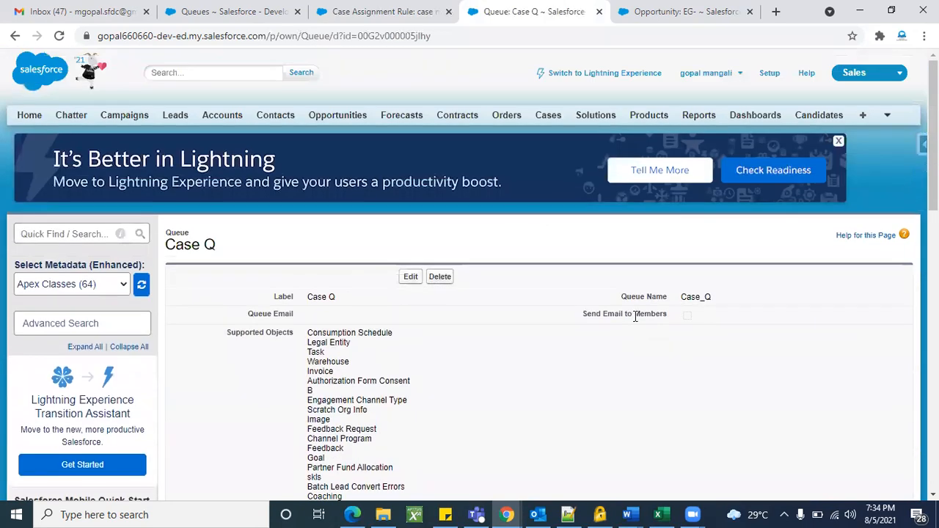
Go back to case 00001069, then return to the case new assign rule page.
click(13, 36)
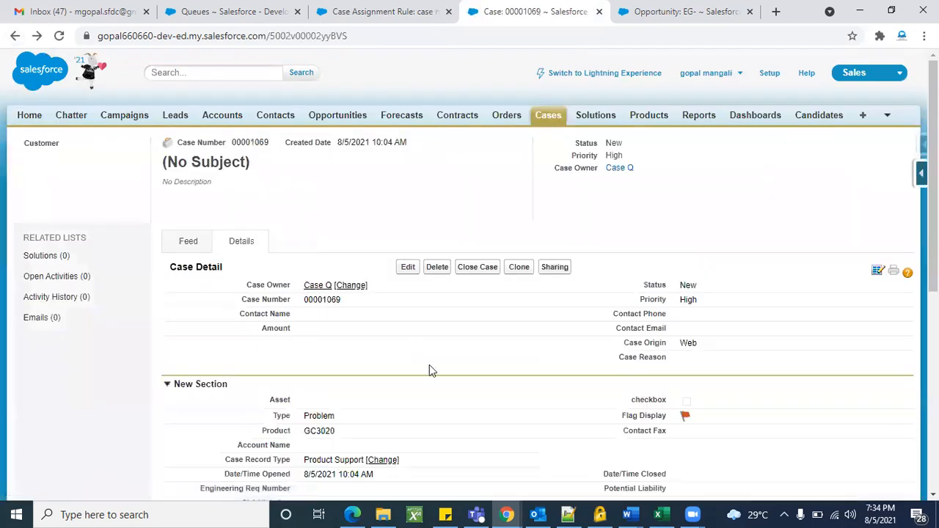
scroll(430, 365, down, 3)
scroll(429, 364, up, 2)
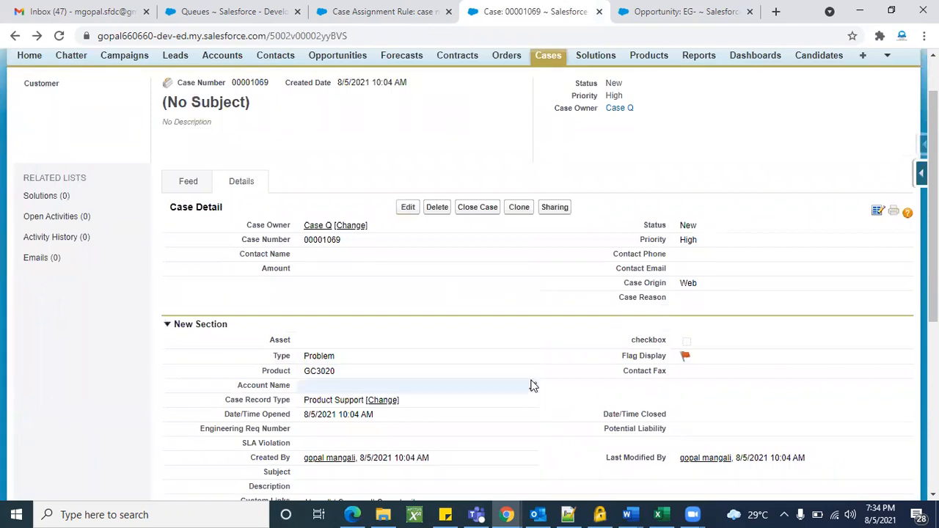
click(345, 10)
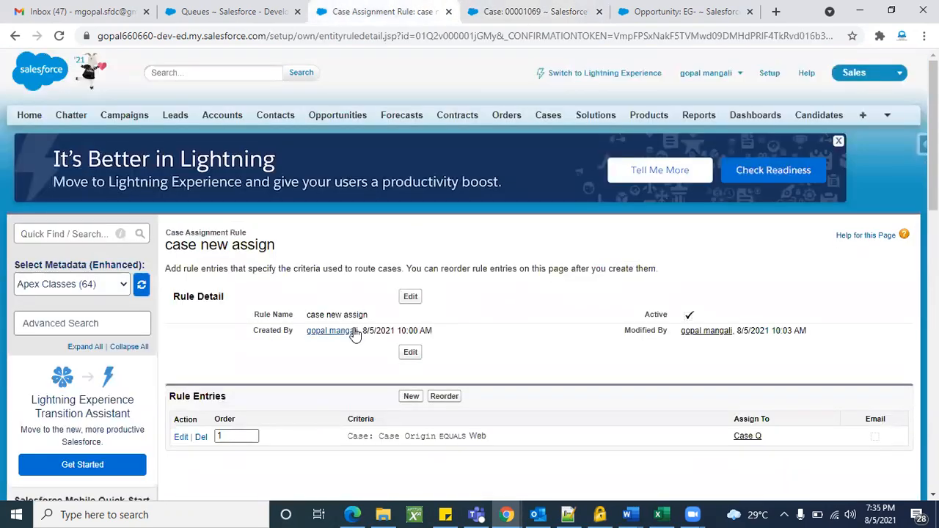
Filter the setup menu with 'case' and open the Case Assignment Rules page.
scroll(354, 334, down, 1)
scroll(179, 276, down, 4)
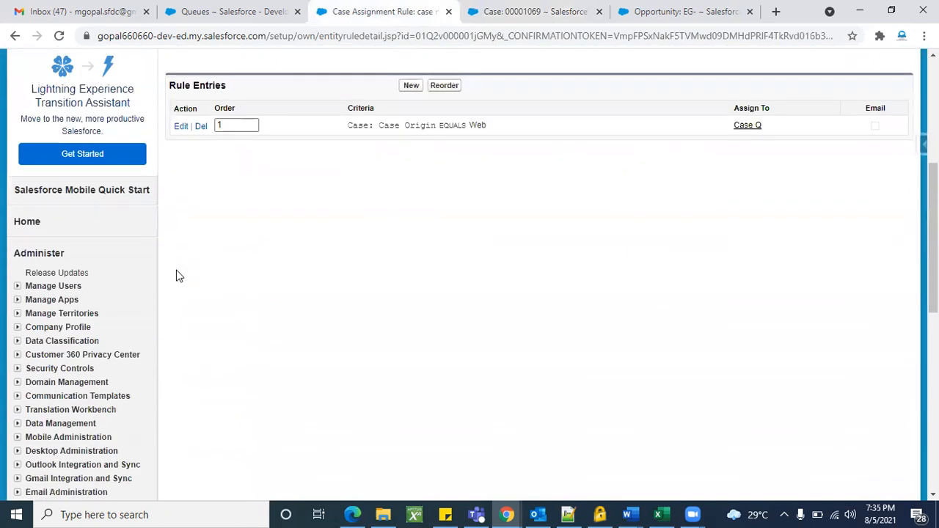
scroll(180, 276, down, 10)
scroll(179, 276, up, 15)
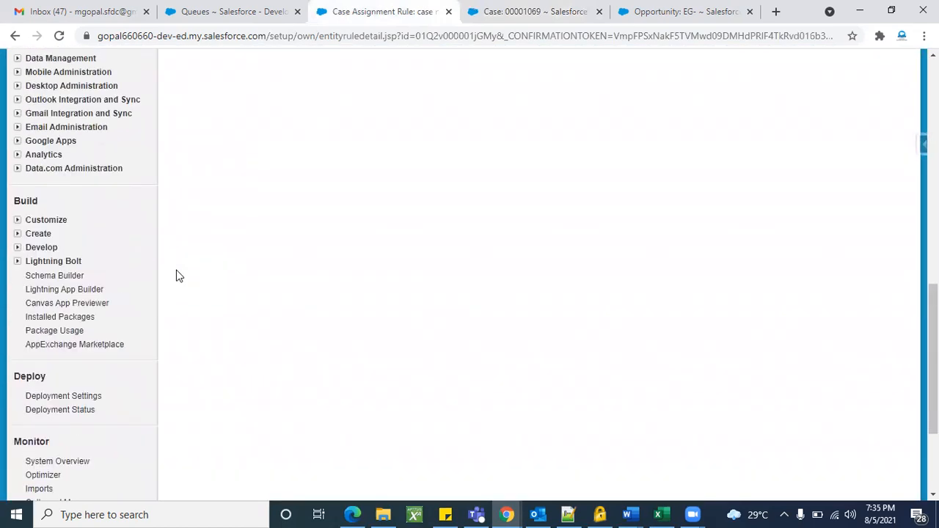
click(63, 234)
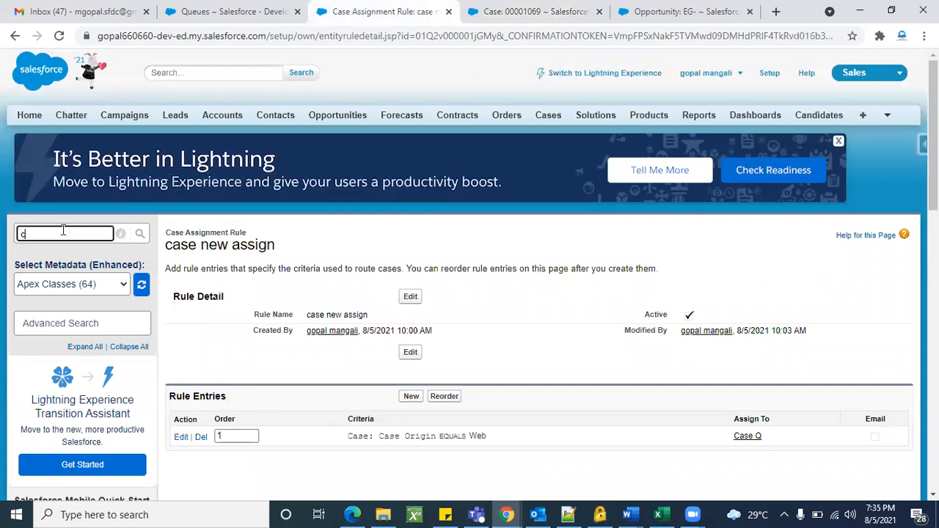
text(case)
scroll(71, 235, down, 3)
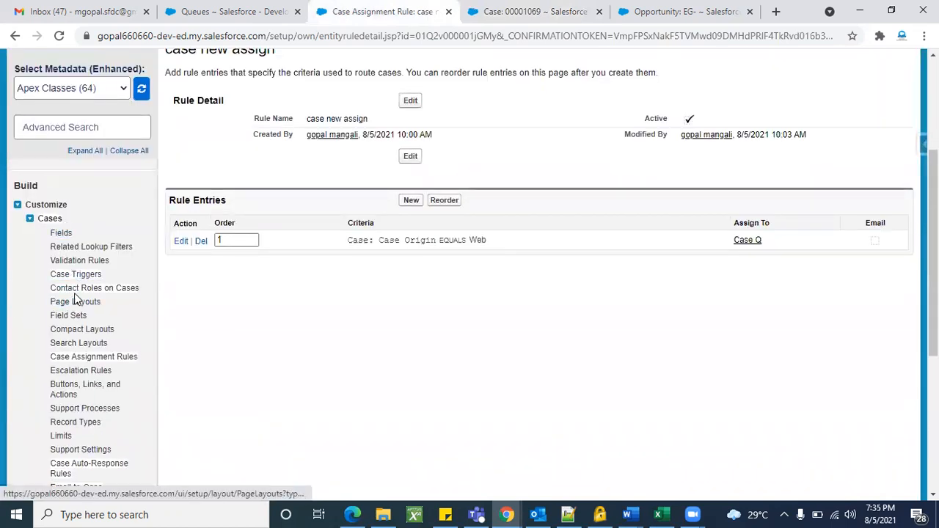
click(74, 352)
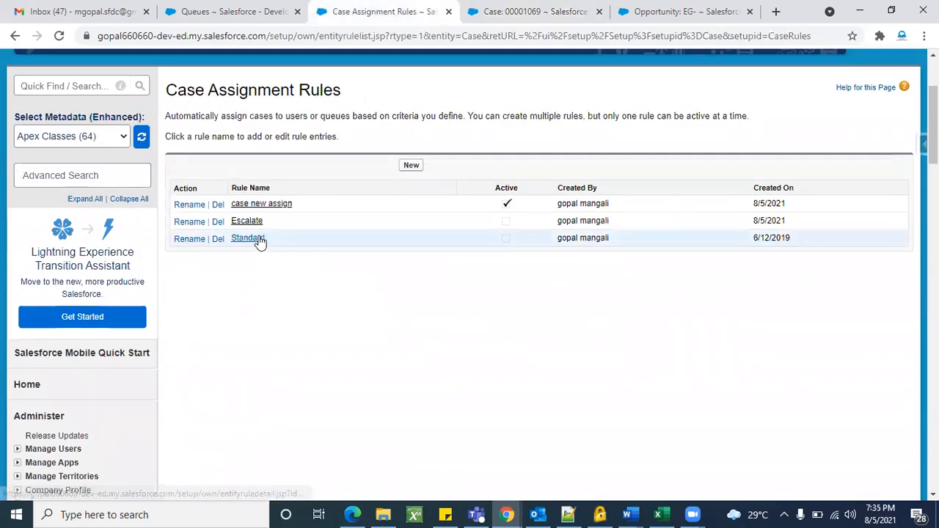
Edit the Standard case assignment rule, tick Active, and save it.
click(250, 238)
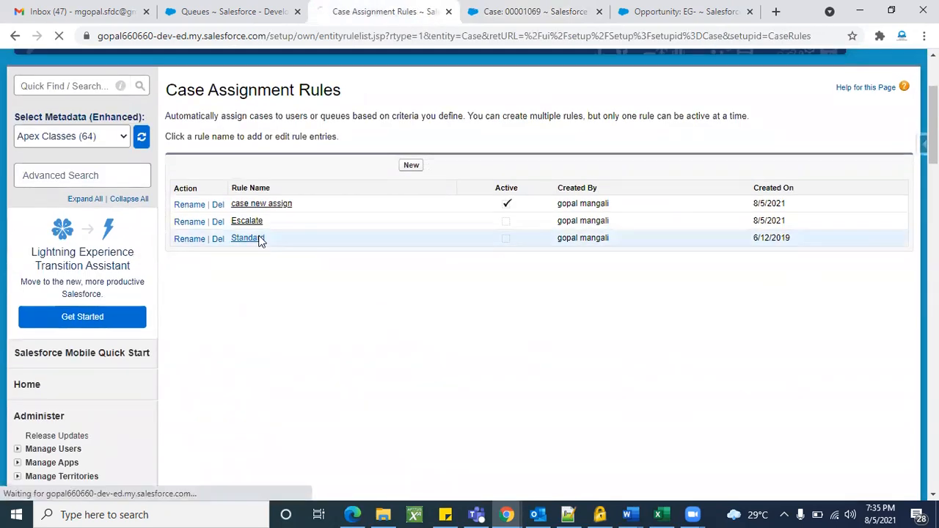
scroll(491, 370, down, 2)
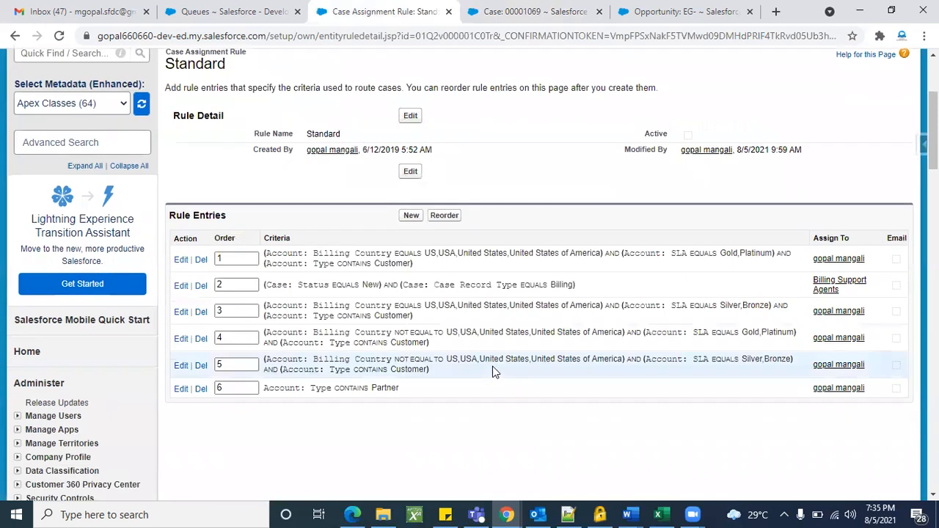
click(410, 171)
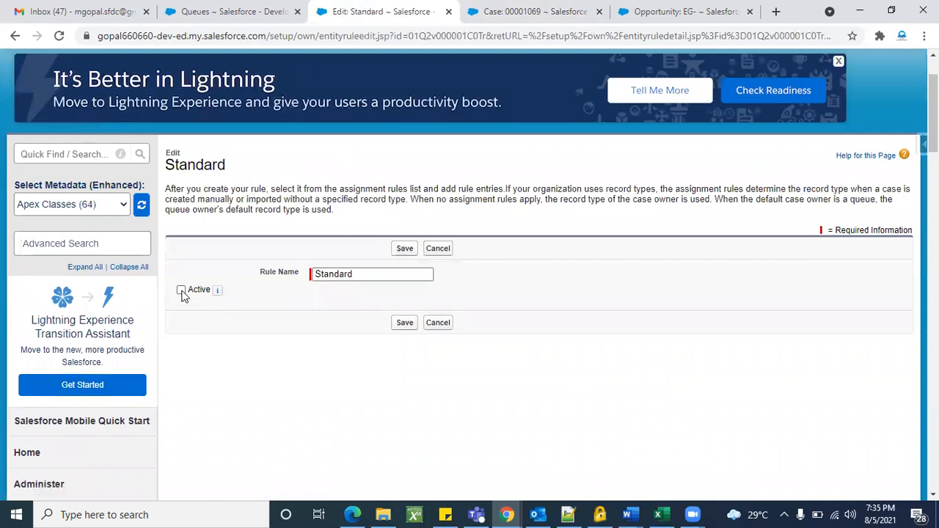
click(182, 291)
click(404, 248)
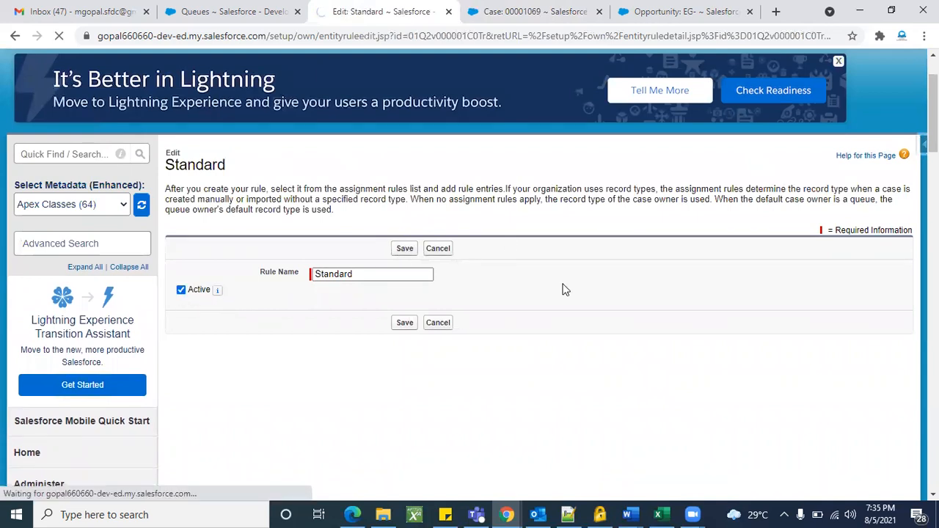
Review the saved Standard rule, then return to the Setup home page.
scroll(494, 367, down, 2)
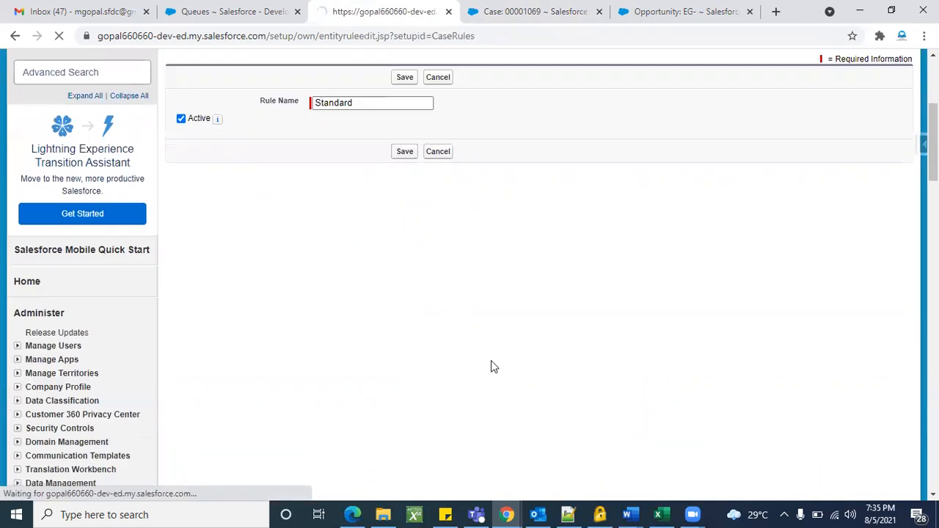
scroll(426, 365, down, 2)
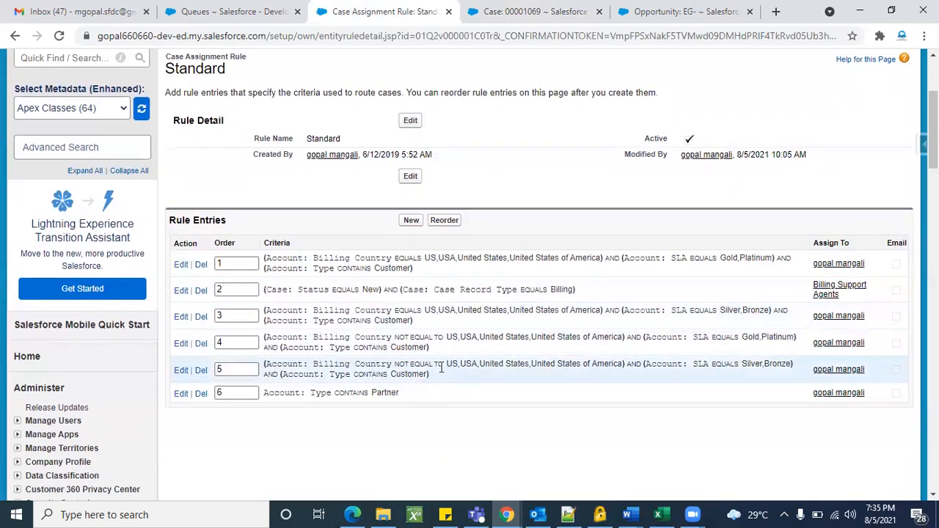
scroll(406, 415, down, 1)
scroll(406, 416, up, 2)
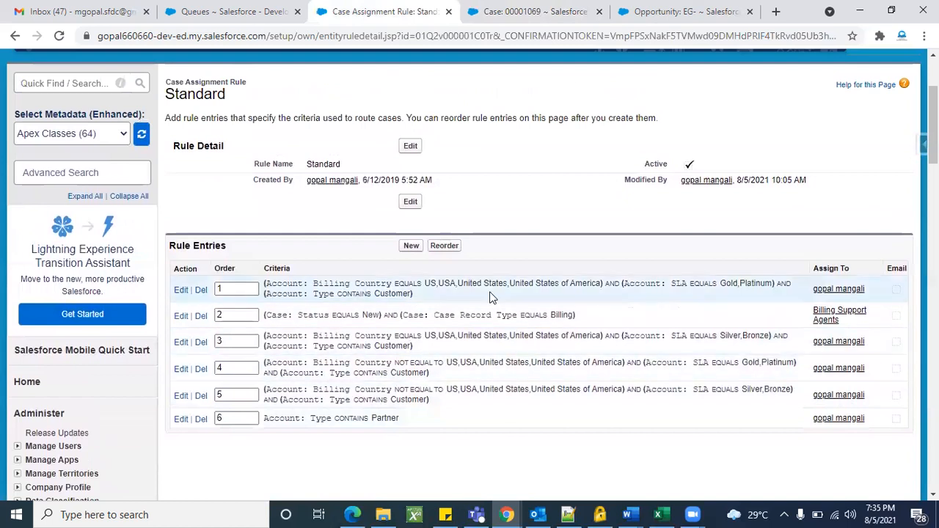
scroll(494, 297, up, 3)
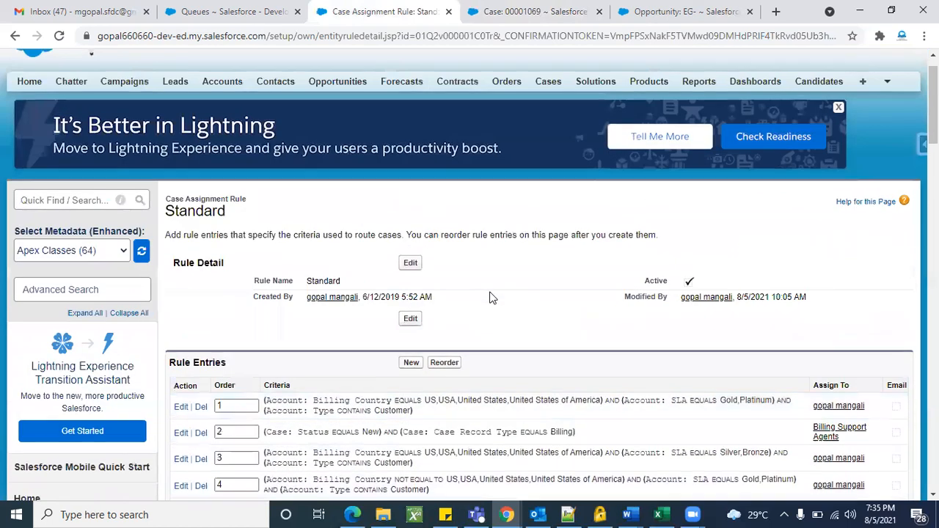
double_click(221, 212)
click(268, 217)
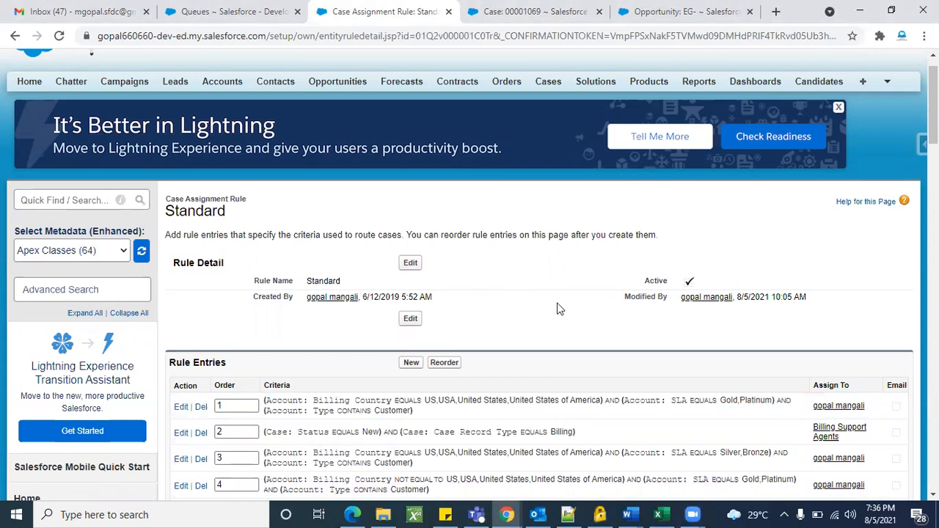
scroll(557, 309, up, 1)
click(771, 75)
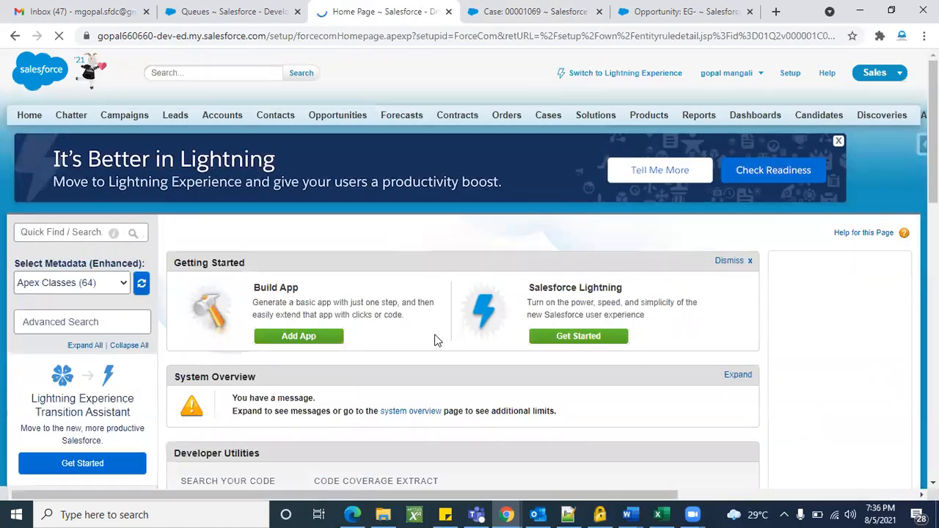
Search Quick Find for 'users' and open Manage Users > Users.
scroll(435, 340, down, 10)
scroll(435, 340, up, 10)
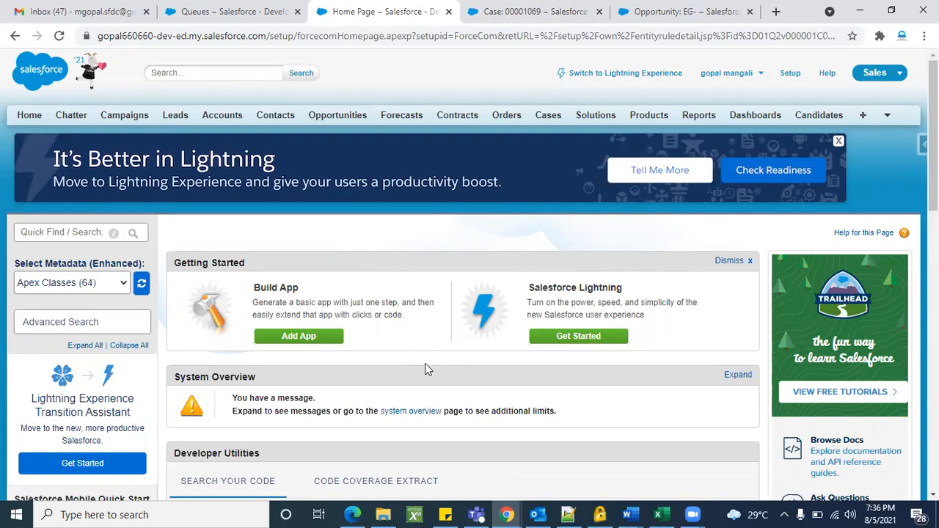
scroll(405, 385, down, 10)
scroll(404, 391, up, 8)
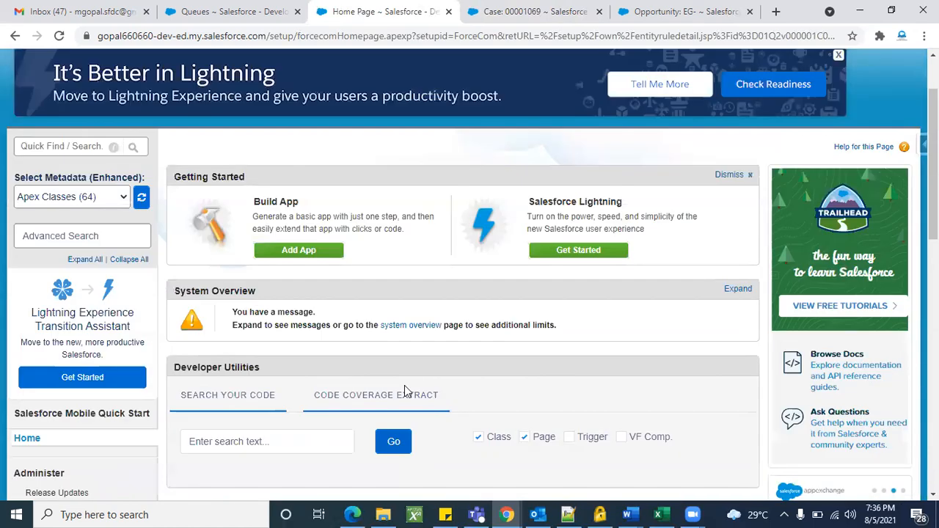
scroll(405, 391, up, 1)
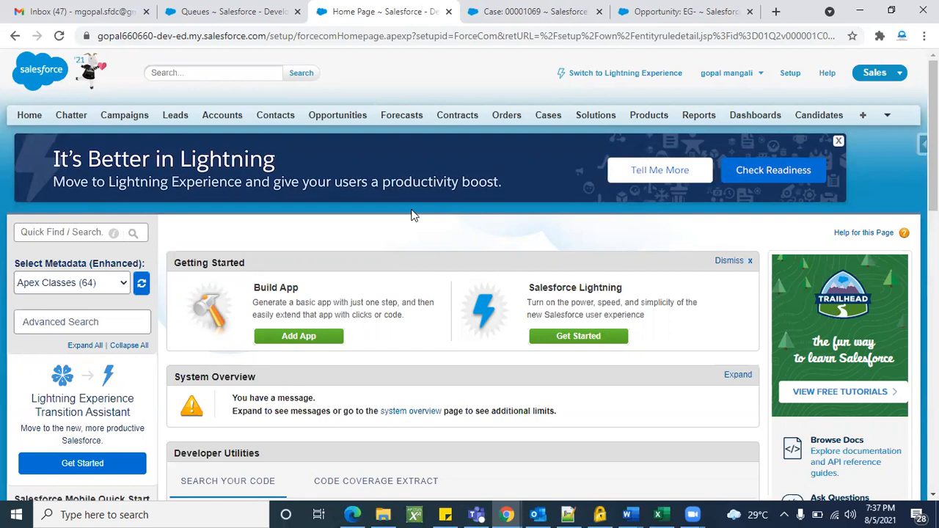
click(61, 229)
text(users)
scroll(55, 224, down, 3)
click(48, 215)
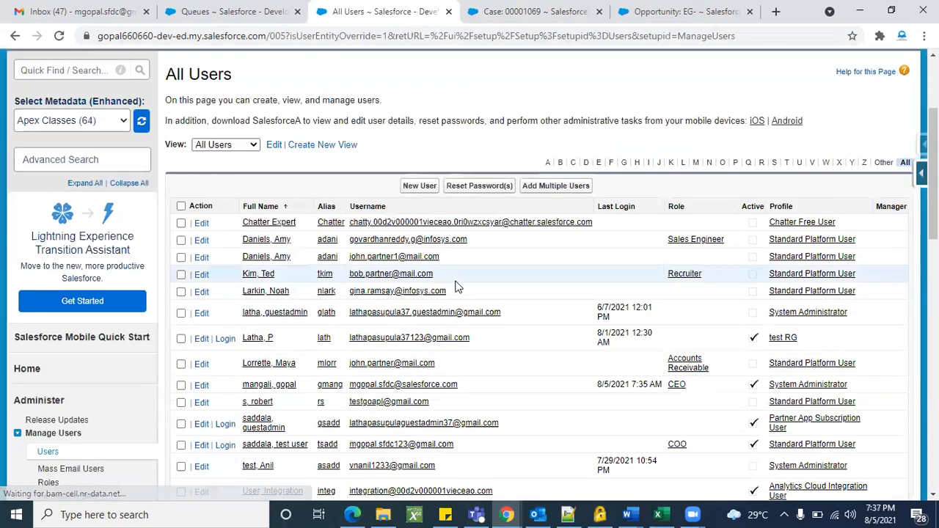
Open a user's record, check Accessibility Mode (Classic Only), and save the user.
scroll(316, 294, down, 2)
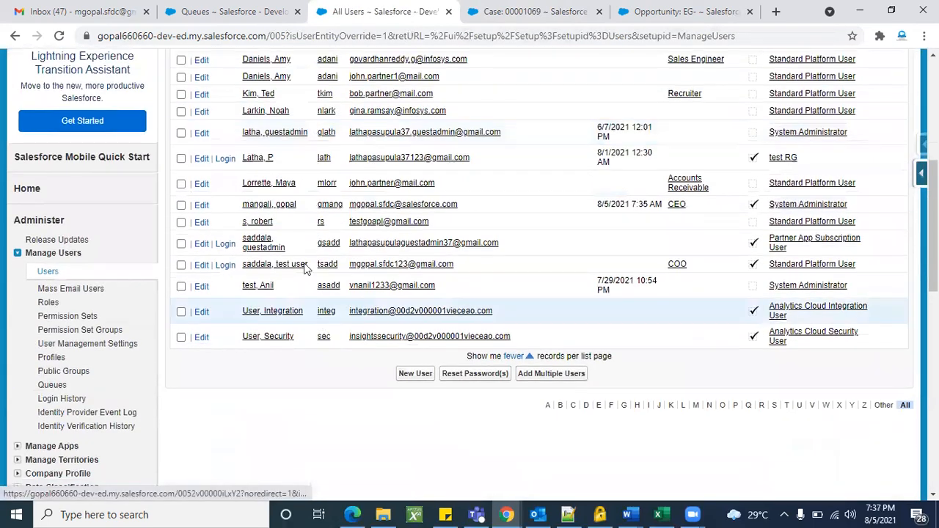
click(257, 159)
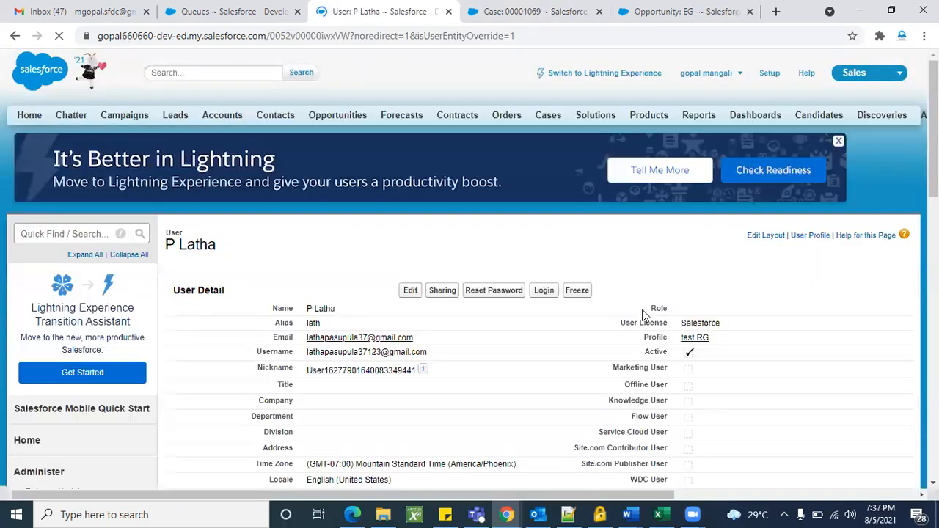
scroll(557, 317, down, 2)
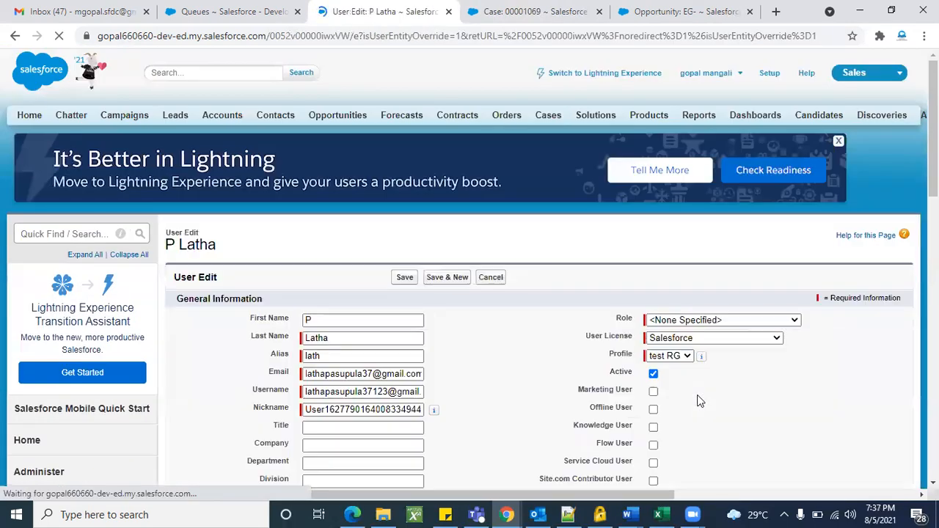
scroll(697, 400, down, 5)
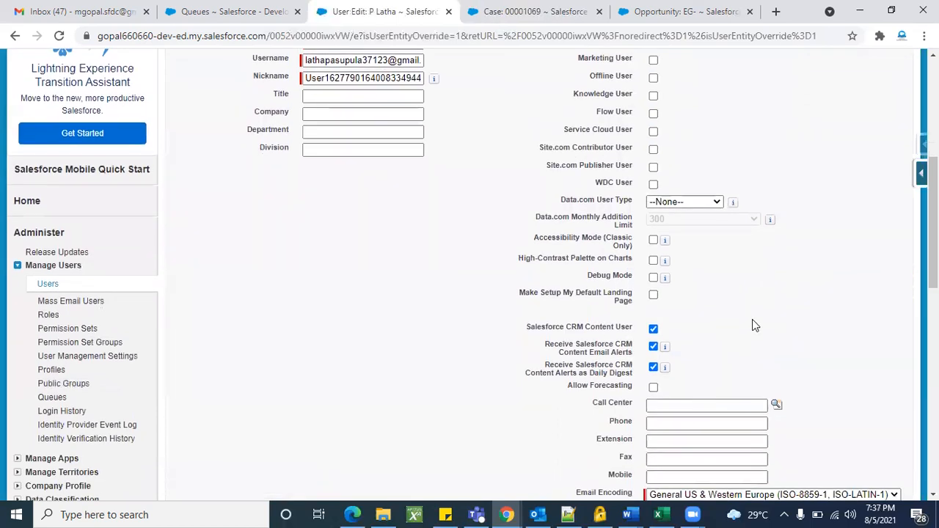
scroll(753, 321, up, 1)
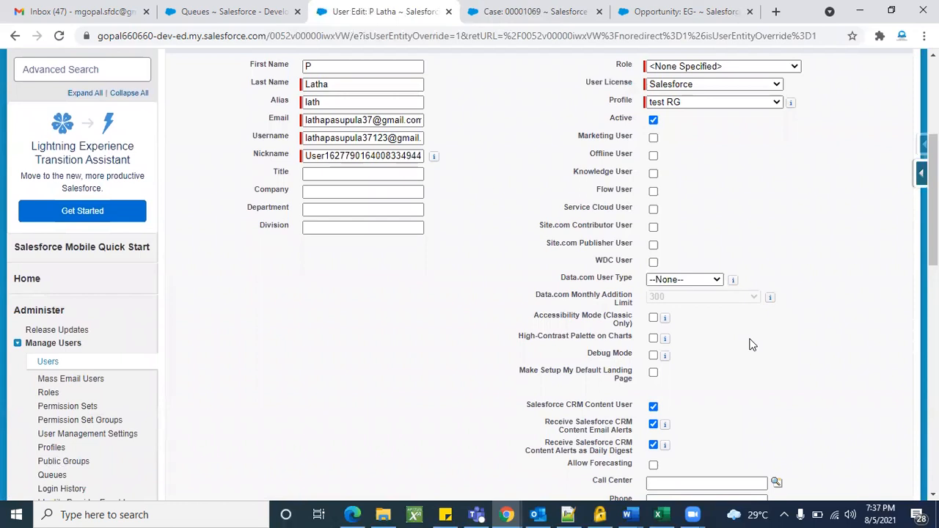
scroll(751, 342, down, 1)
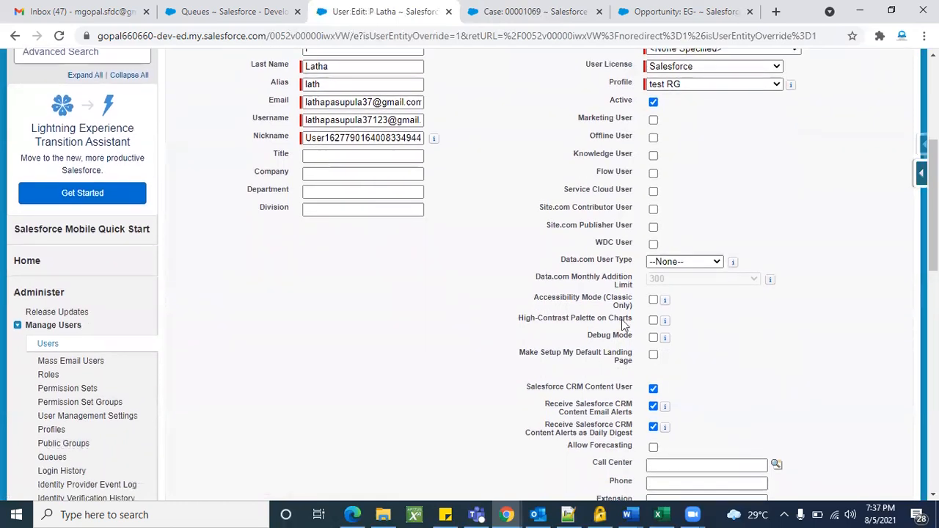
triple_click(554, 303)
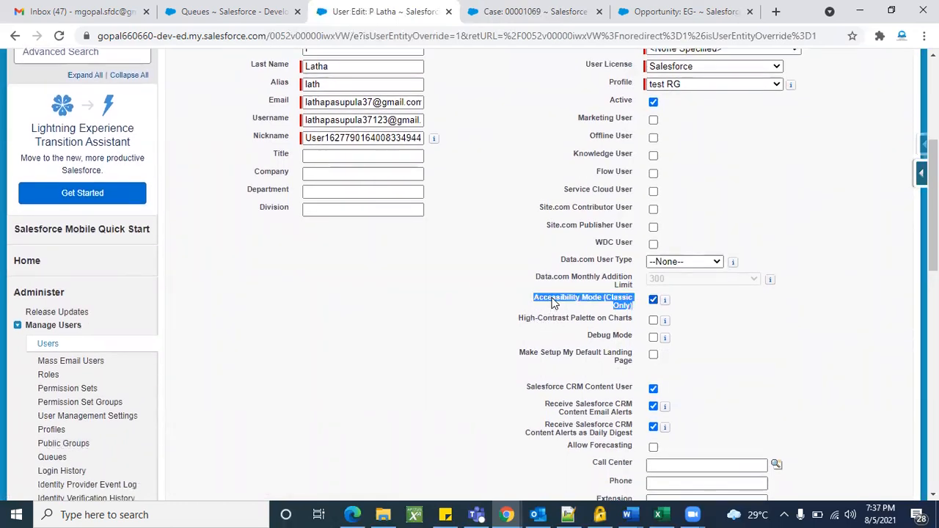
click(601, 312)
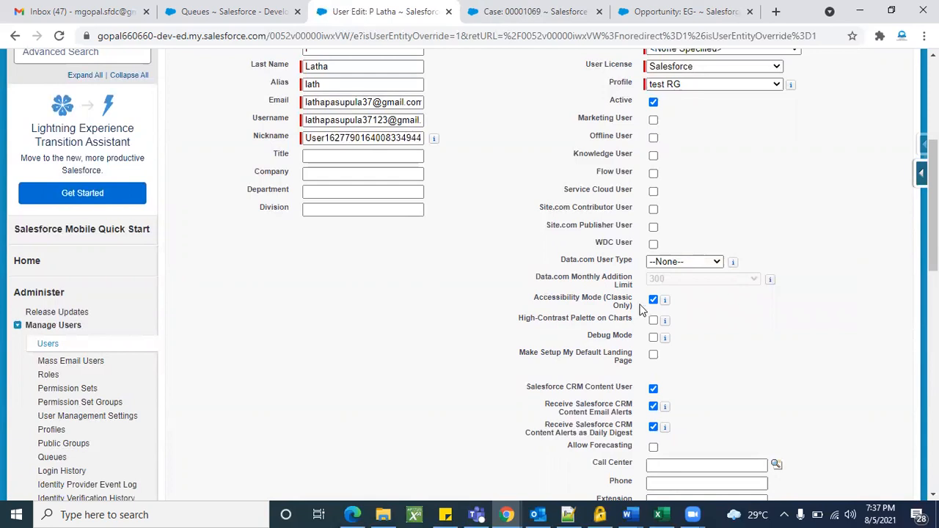
scroll(509, 295, up, 4)
click(400, 279)
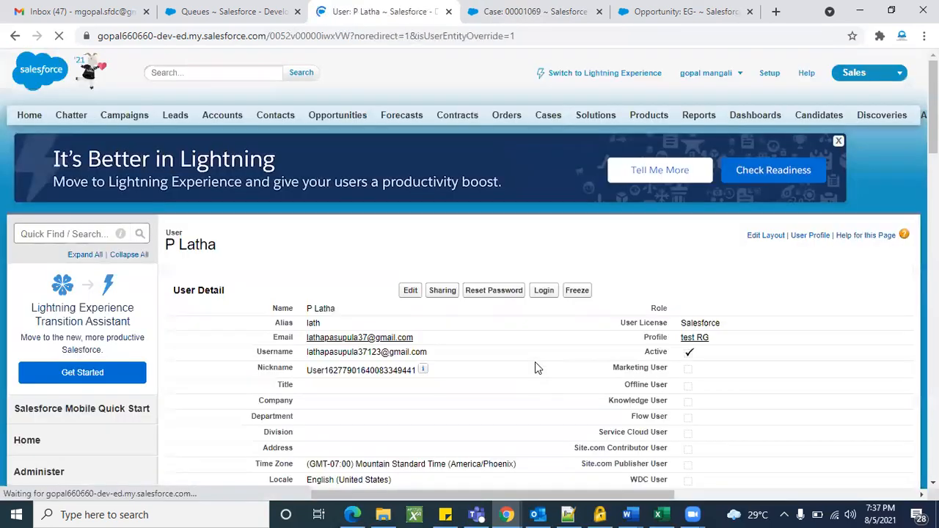
Try Lightning Experience, return to the Classic user page, and log in as that user.
click(591, 75)
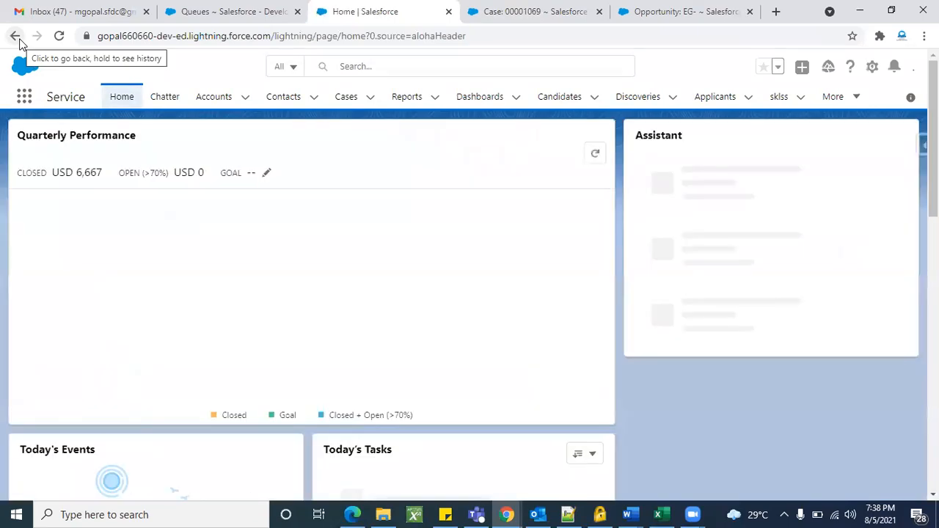
click(20, 44)
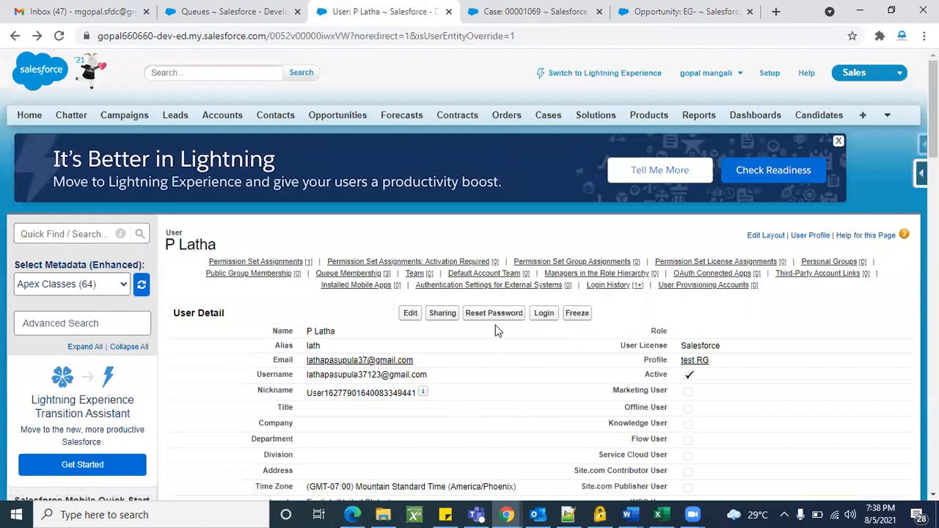
click(544, 314)
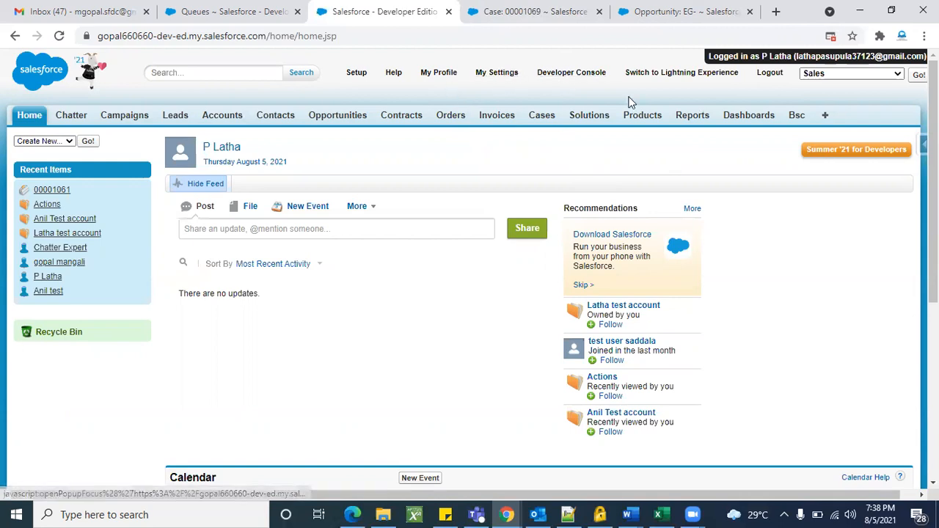
As that user, switch to Lightning, dismiss the Learning Paths popup, and log out.
click(883, 75)
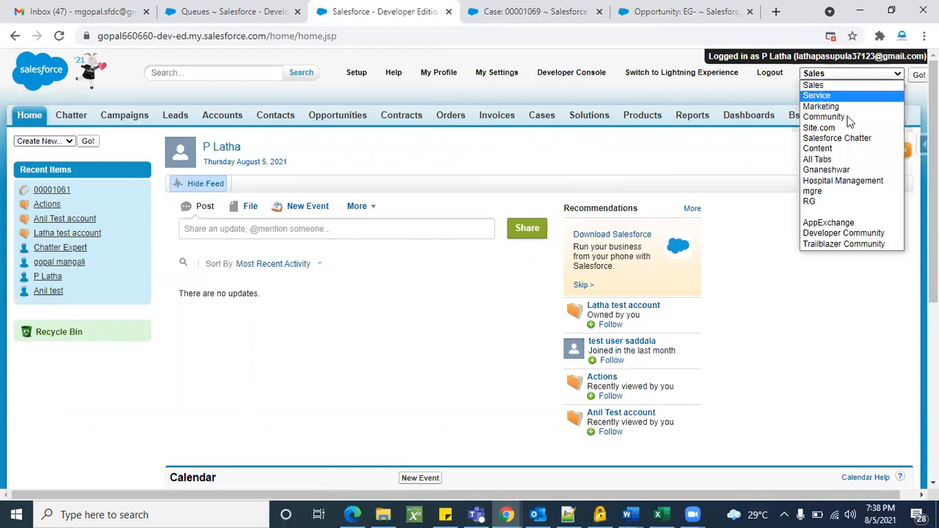
click(761, 167)
click(682, 73)
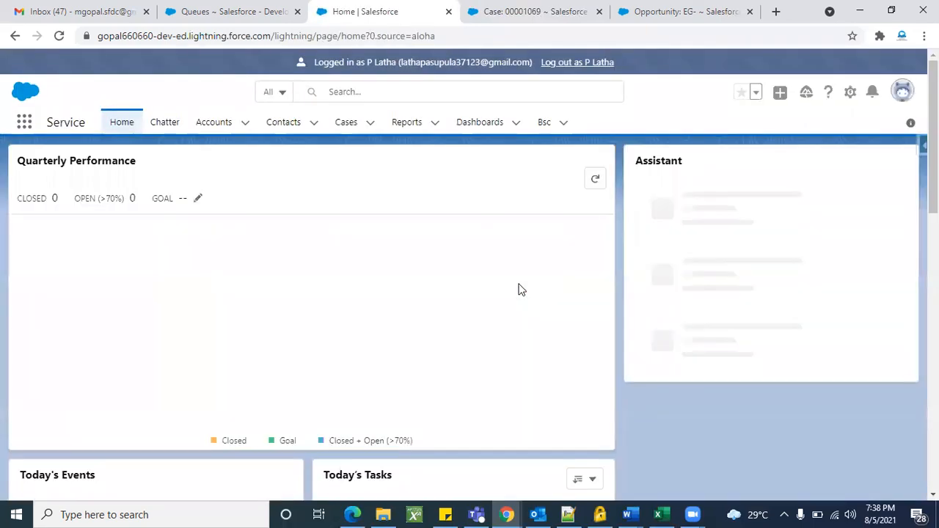
scroll(518, 290, down, 5)
scroll(518, 290, up, 5)
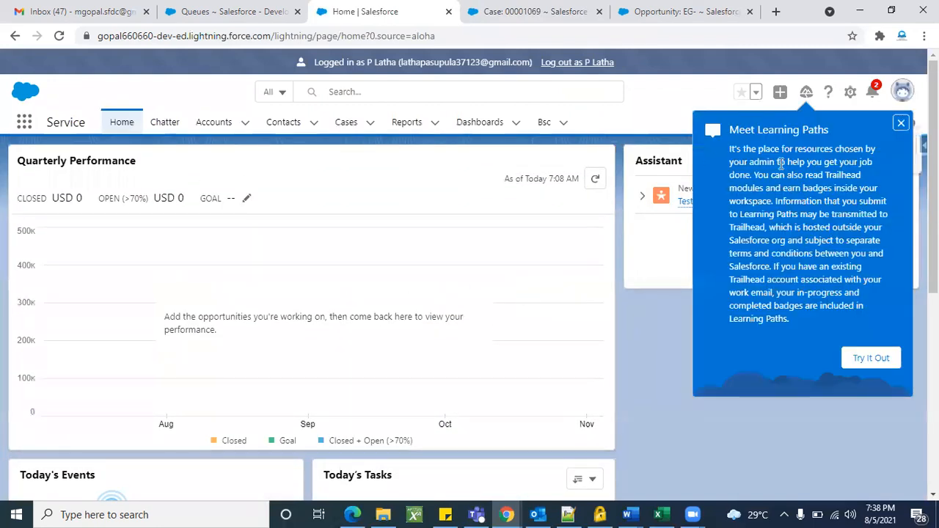
click(900, 124)
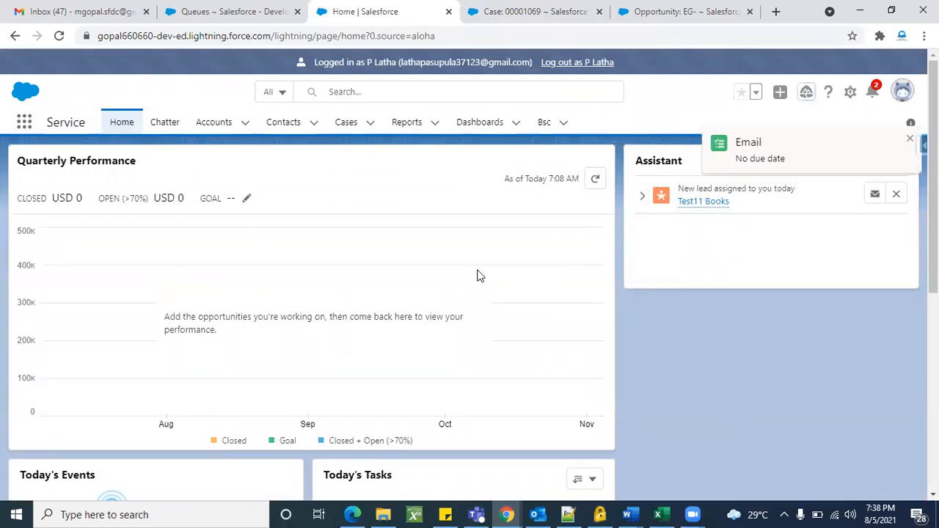
scroll(478, 276, down, 5)
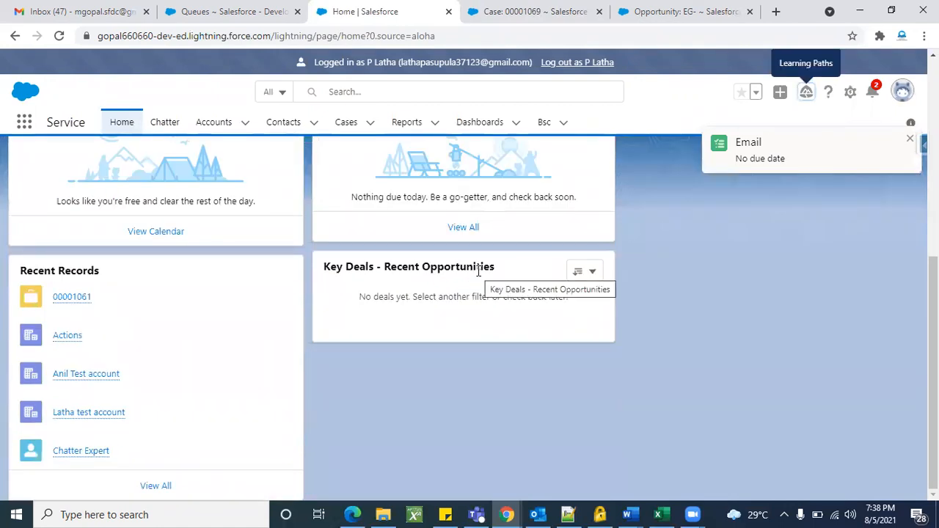
scroll(478, 274, up, 5)
click(577, 63)
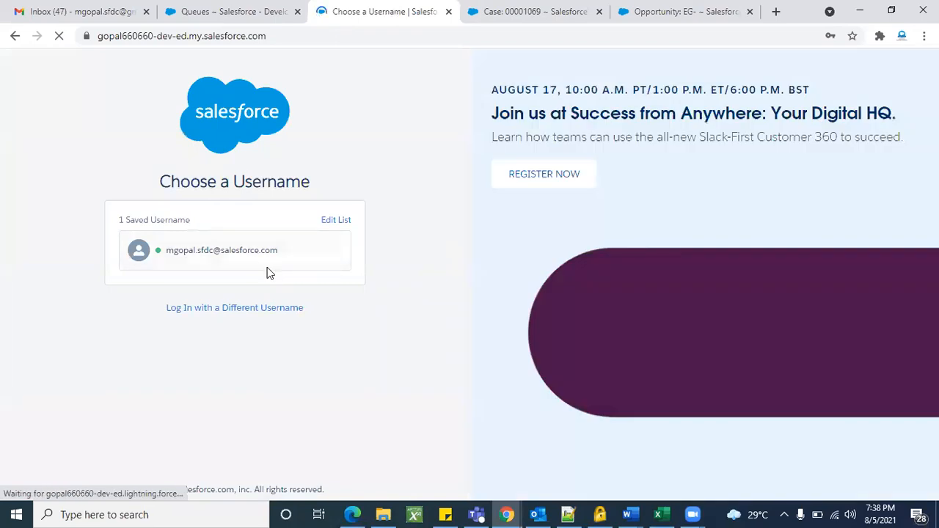
Sign in with the saved admin username and switch from Lightning to Salesforce Classic.
click(246, 260)
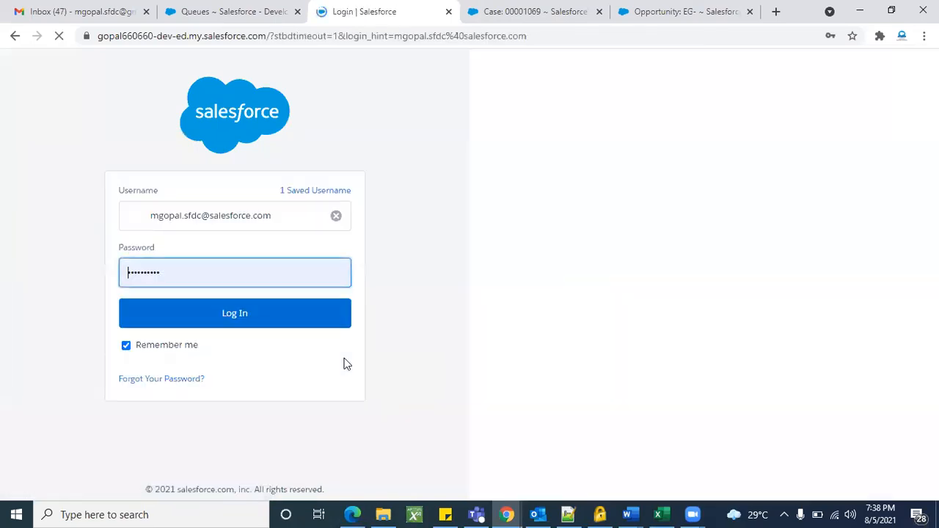
click(257, 330)
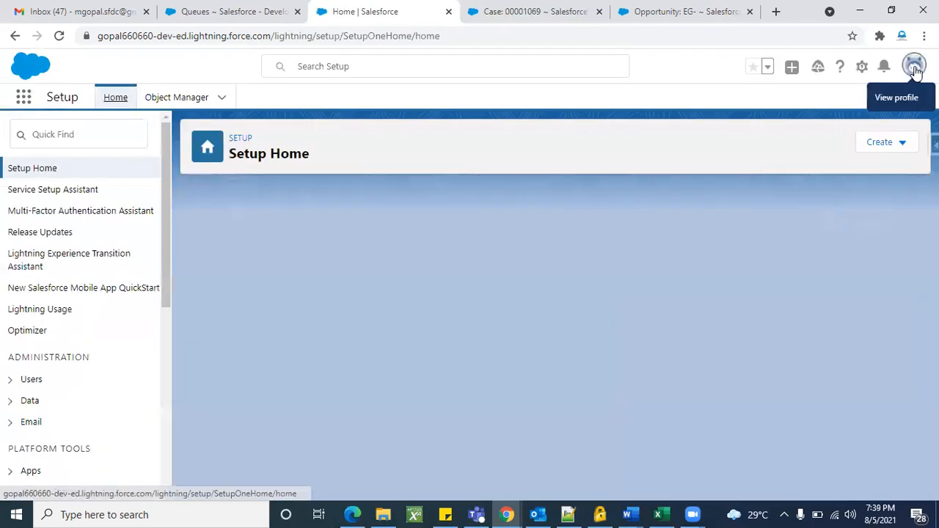
click(915, 69)
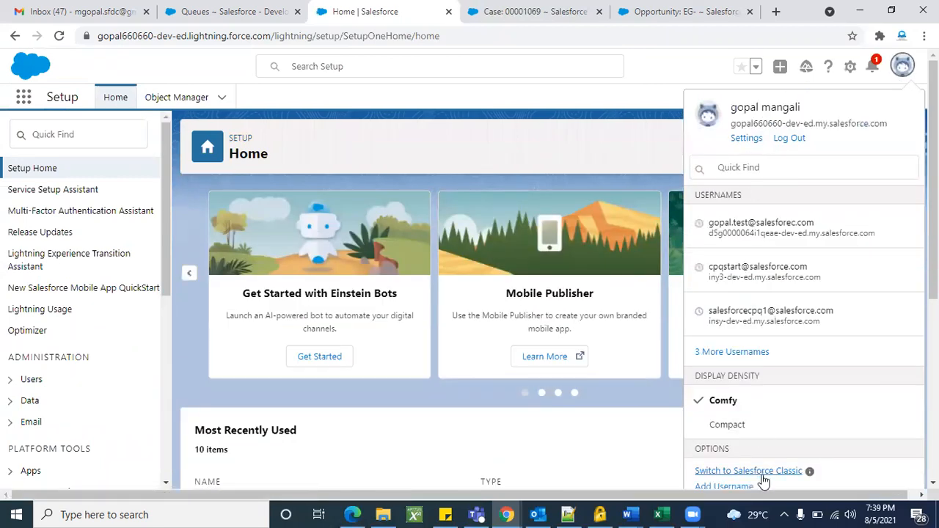
click(763, 475)
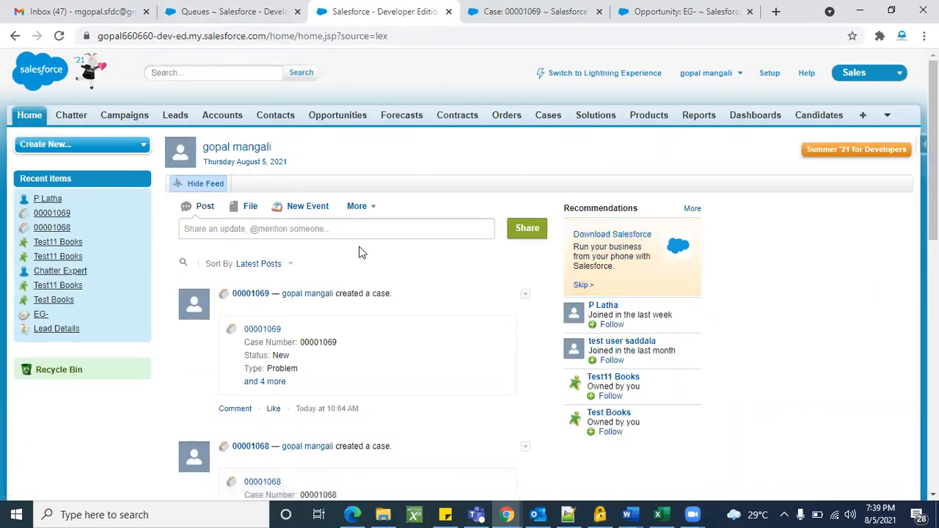
Search Quick Find for 'user', open All Users, and open the test RG profile in a new tab.
click(251, 16)
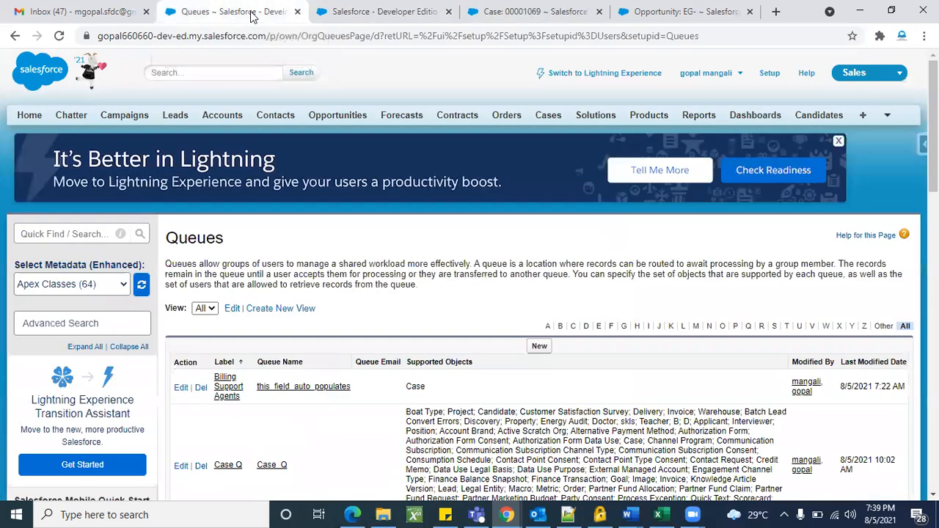
click(75, 234)
text(user)
scroll(59, 316, down, 2)
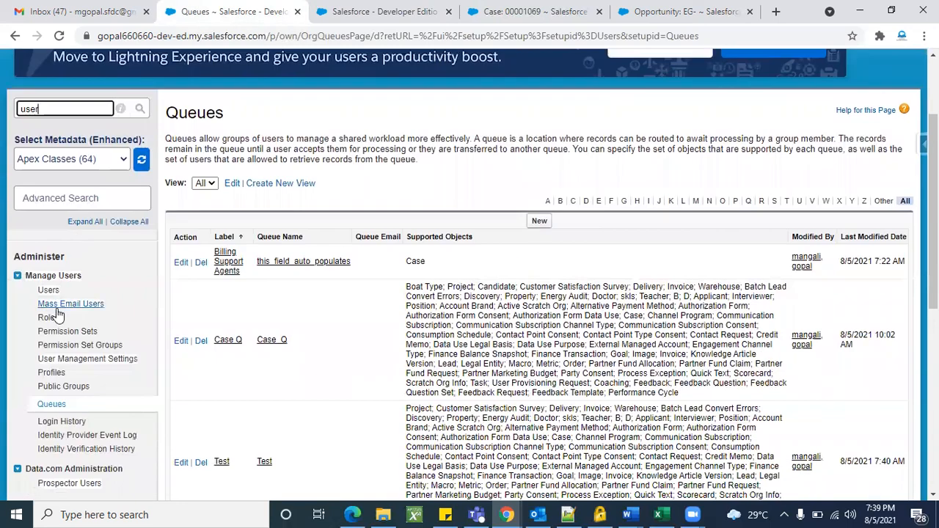
click(49, 290)
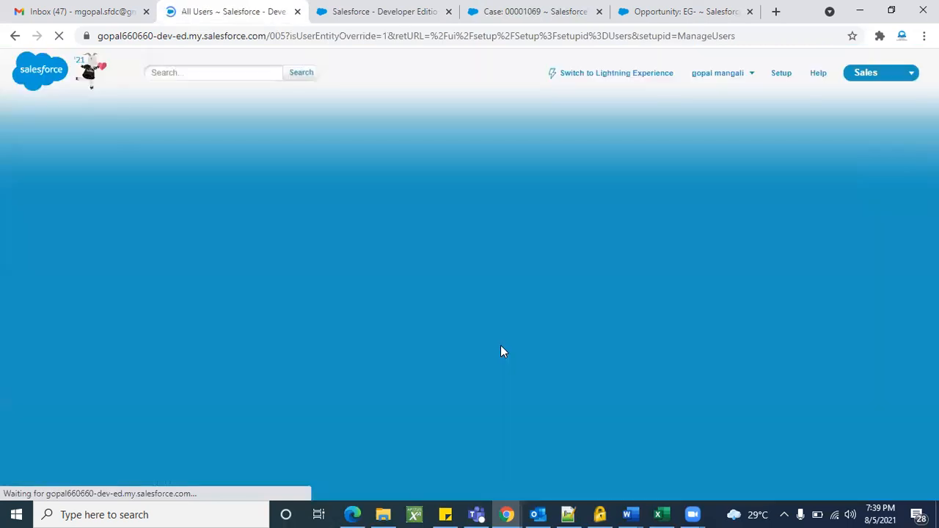
scroll(408, 370, down, 3)
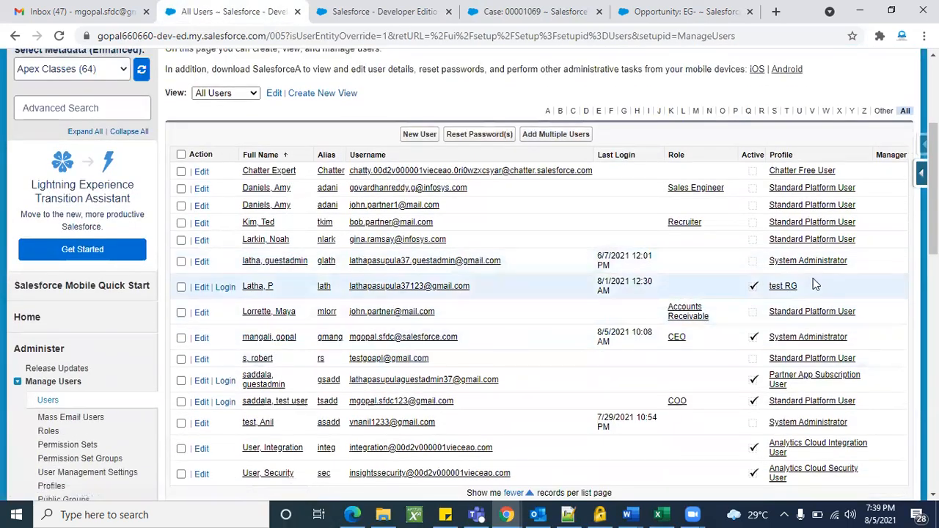
right_click(779, 287)
click(783, 297)
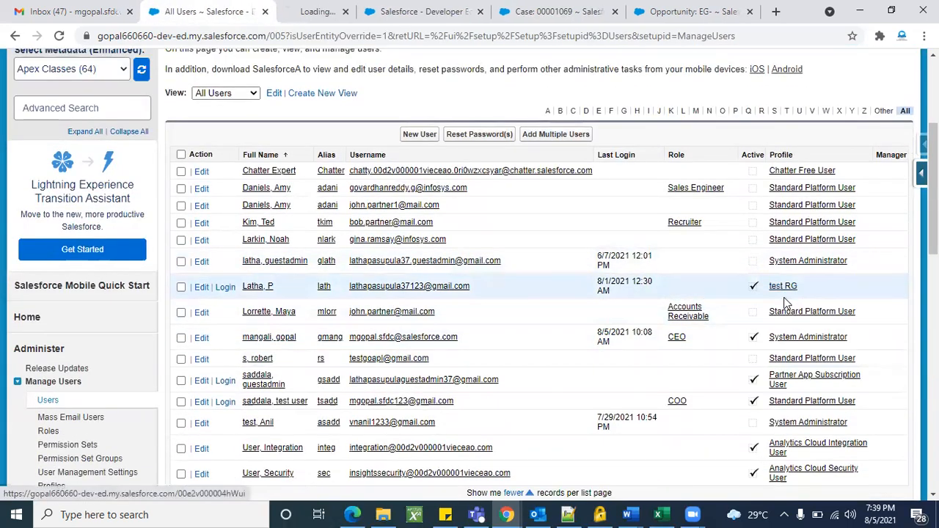
Open the user's record, then search the test RG profile page for 'clasi'.
click(257, 287)
click(295, 11)
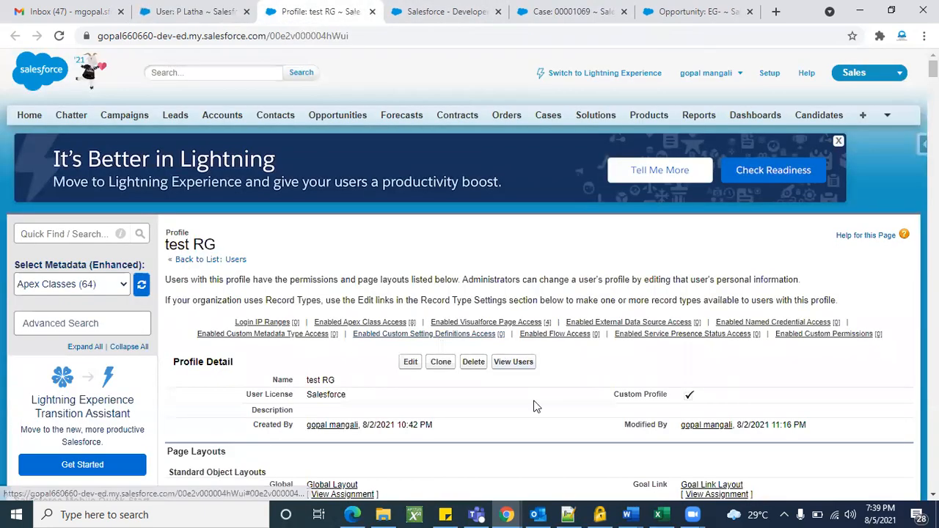
scroll(534, 406, down, 5)
key(ctrl+f)
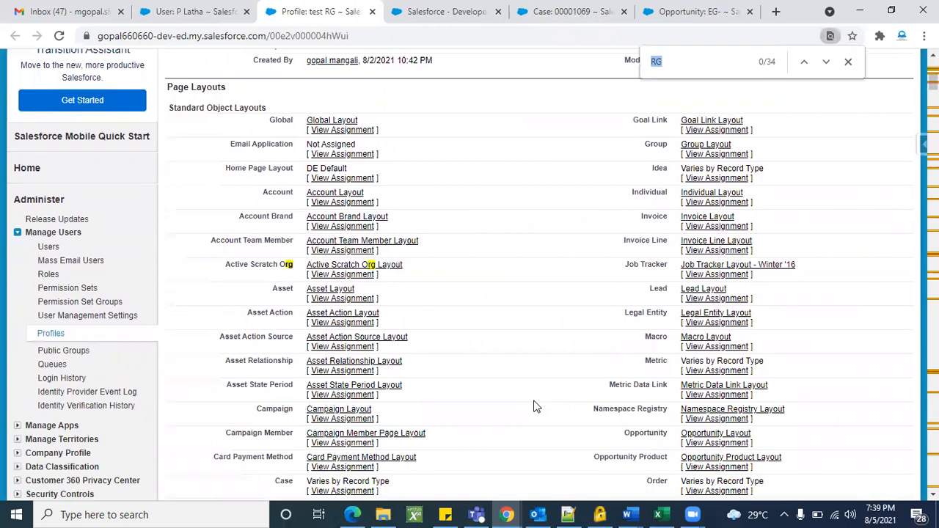
text(clasic)
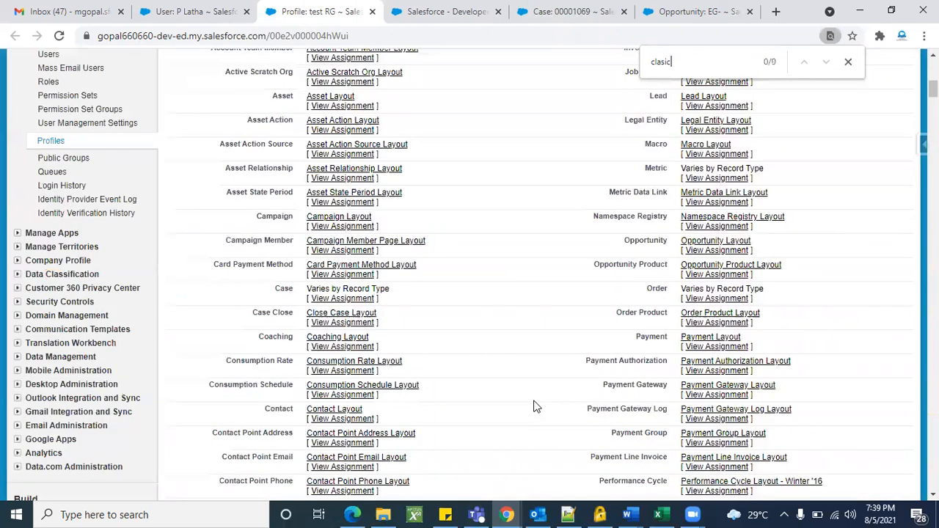
key(BackSpace)
key(BackSpace)
key(BackSpace)
text(si)
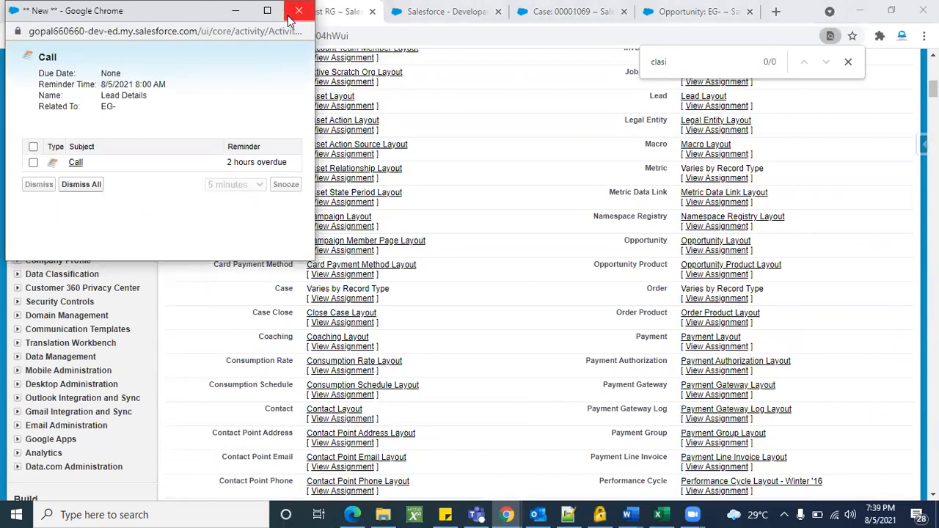
Search the test RG profile page for 'mode' and step through the matches.
click(297, 12)
click(685, 61)
key(BackSpace)
key(BackSpace)
key(BackSpace)
key(BackSpace)
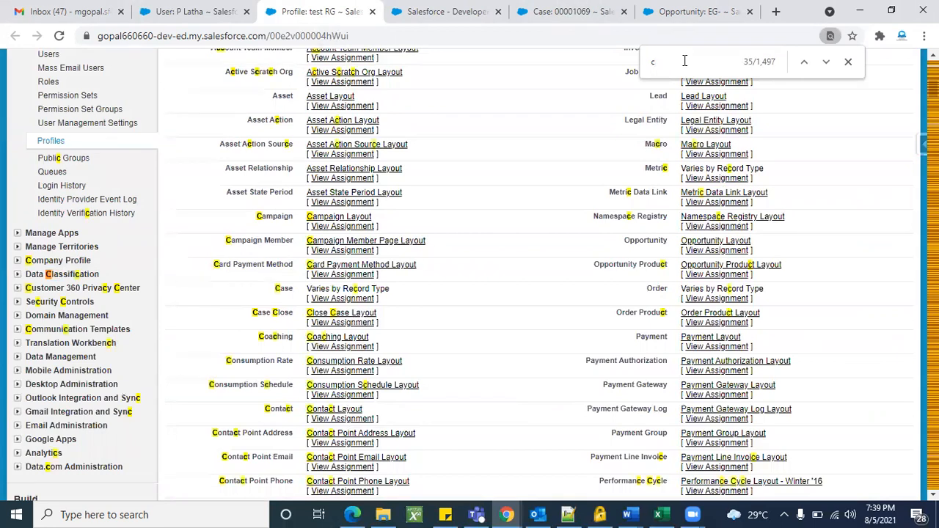
key(BackSpace)
text(mode)
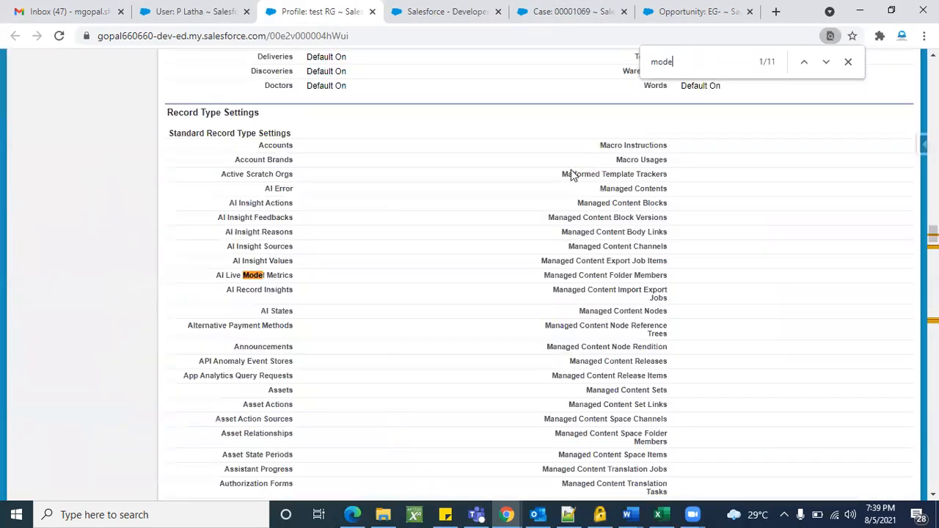
key(Return)
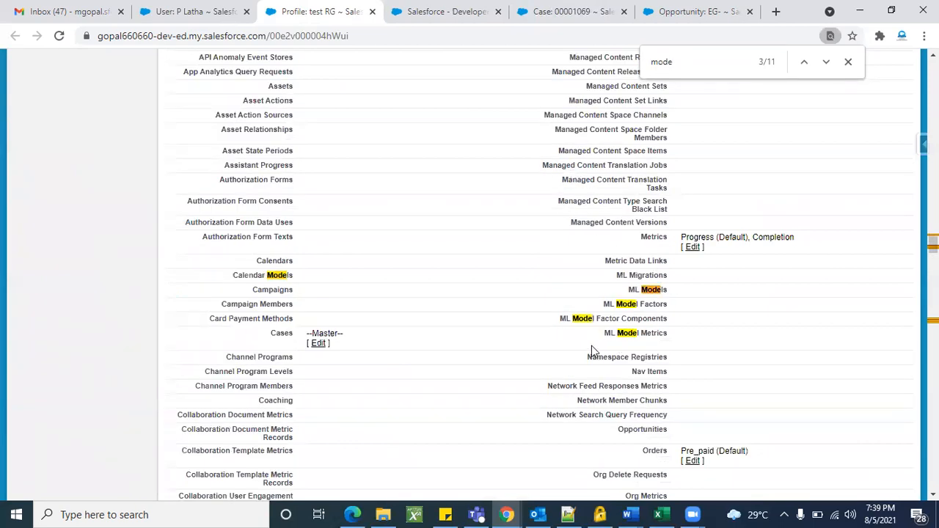
scroll(406, 323, down, 1)
key(Return)
key(Return)
key(Return)
key(Return)
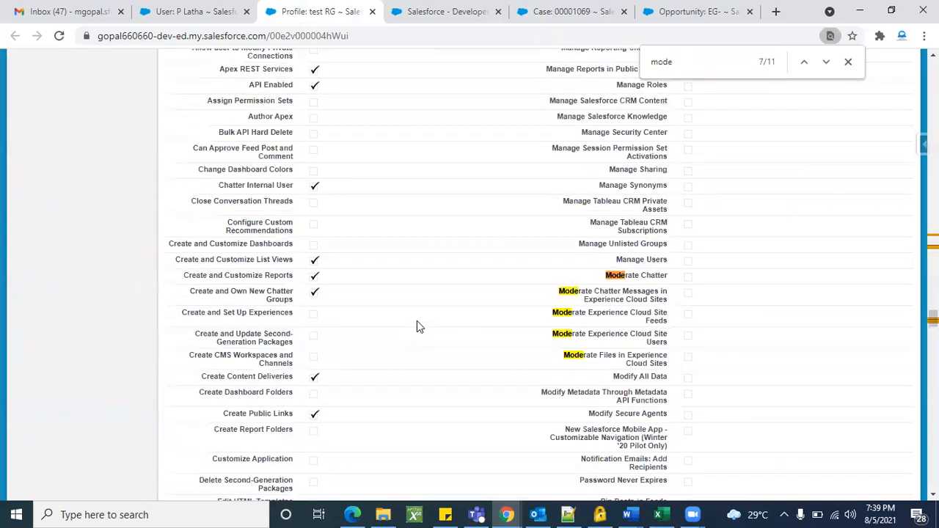
scroll(417, 323, down, 1)
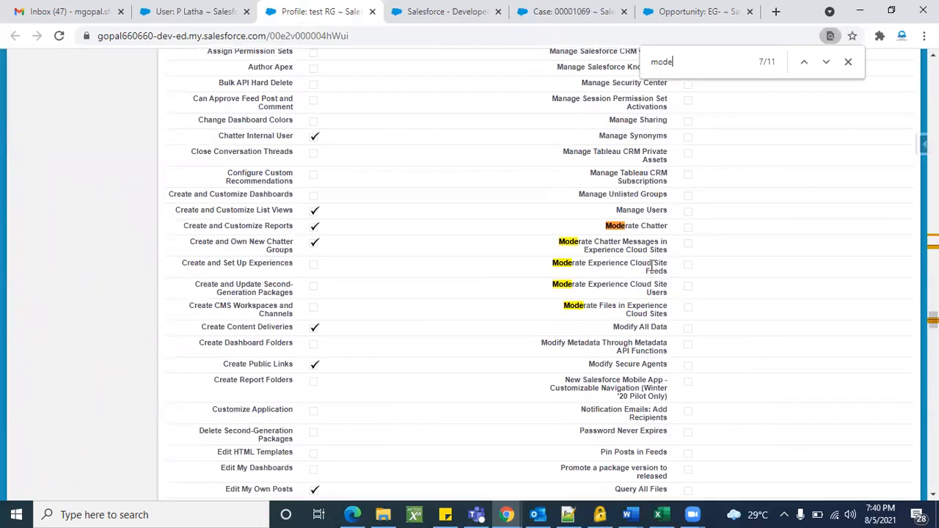
key(Return)
key(Return)
key(Return)
key(Return)
key(Return)
key(Return)
key(Return)
key(Return)
key(Return)
key(Return)
key(Return)
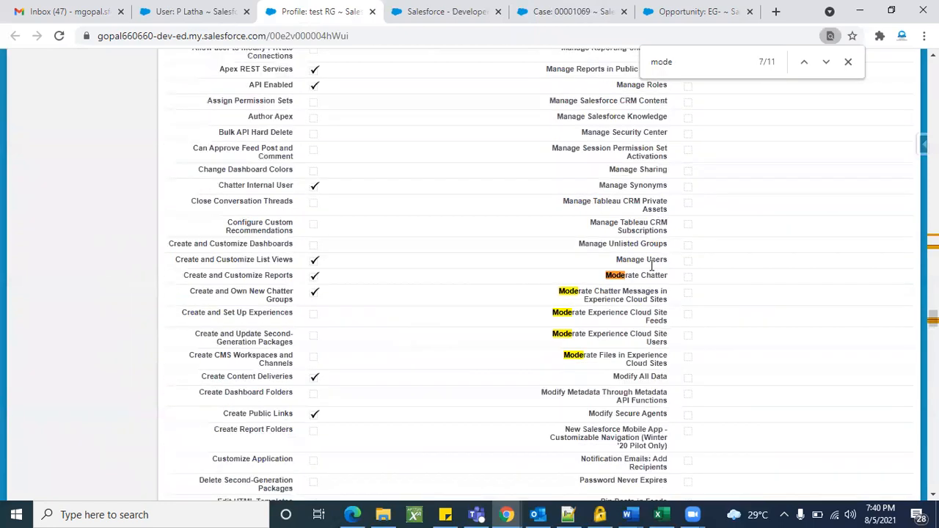
scroll(516, 370, down, 10)
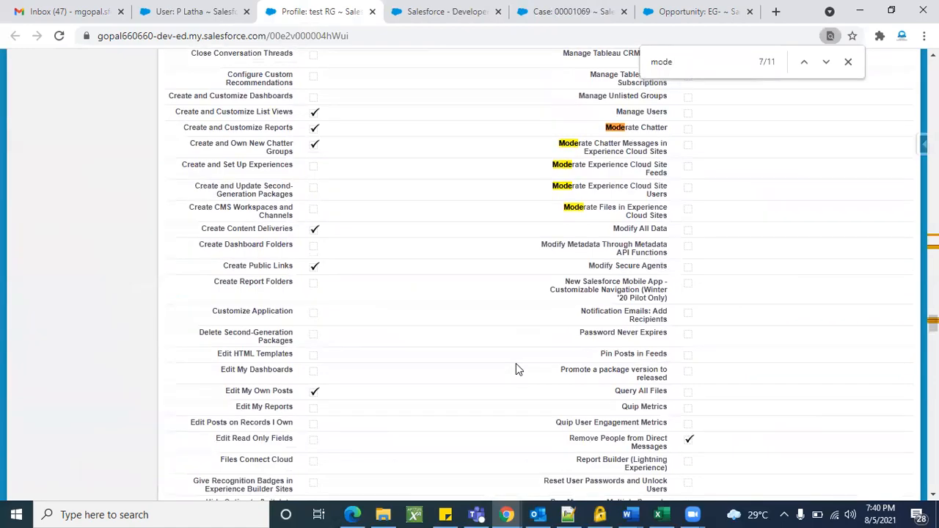
scroll(516, 365, down, 20)
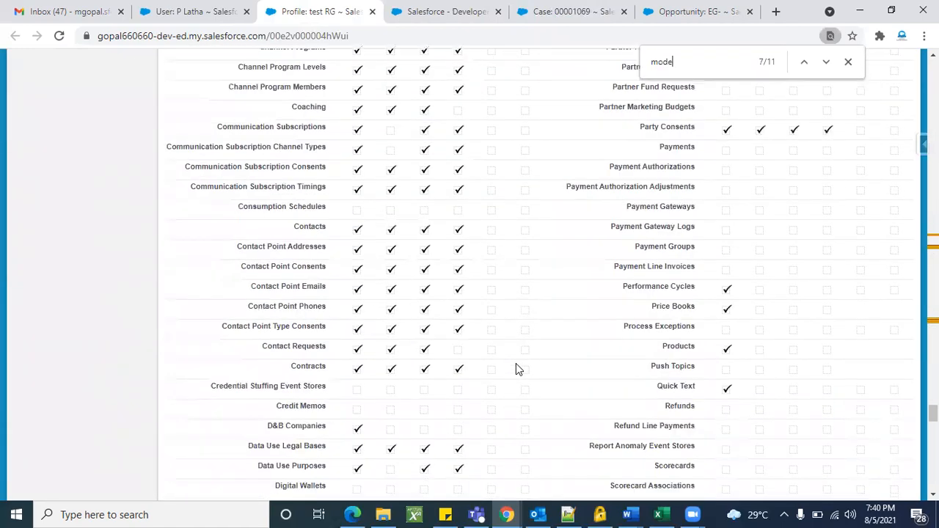
scroll(516, 369, up, 8)
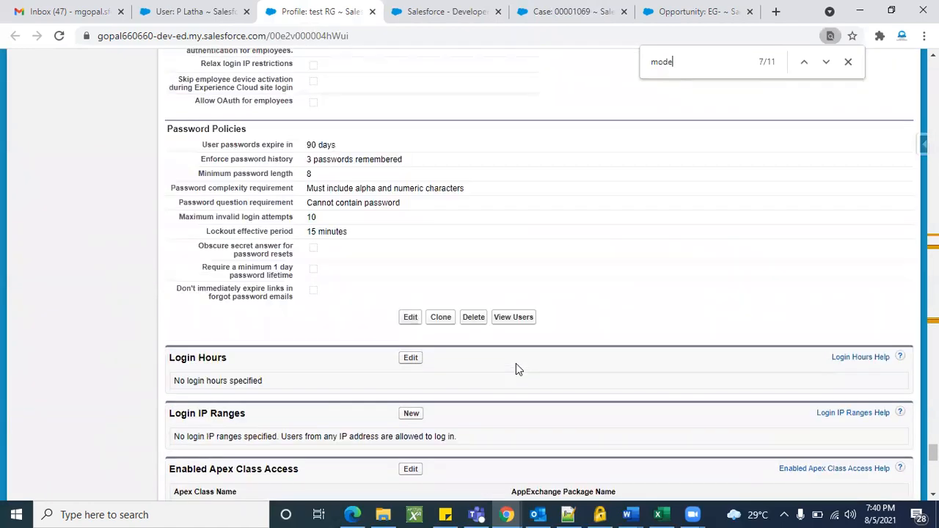
Start editing the test RG profile, then cancel without saving.
click(411, 320)
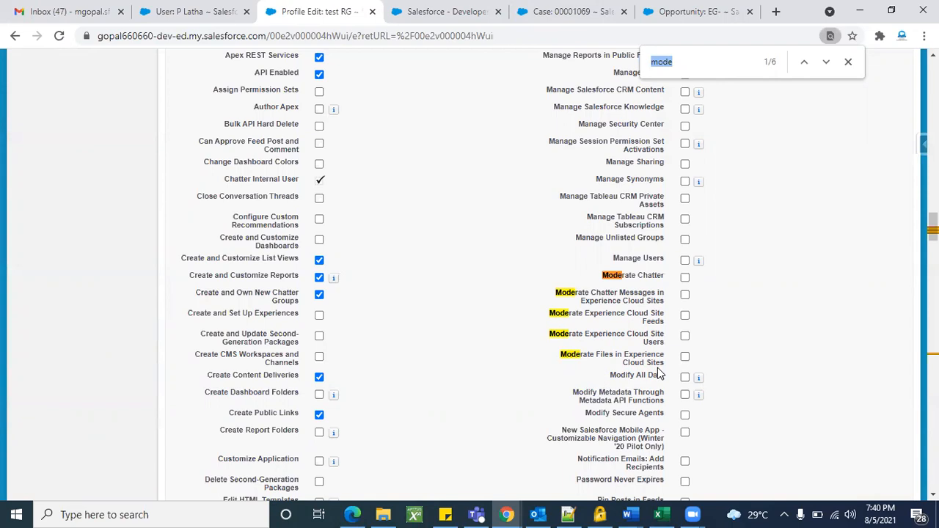
scroll(657, 374, up, 20)
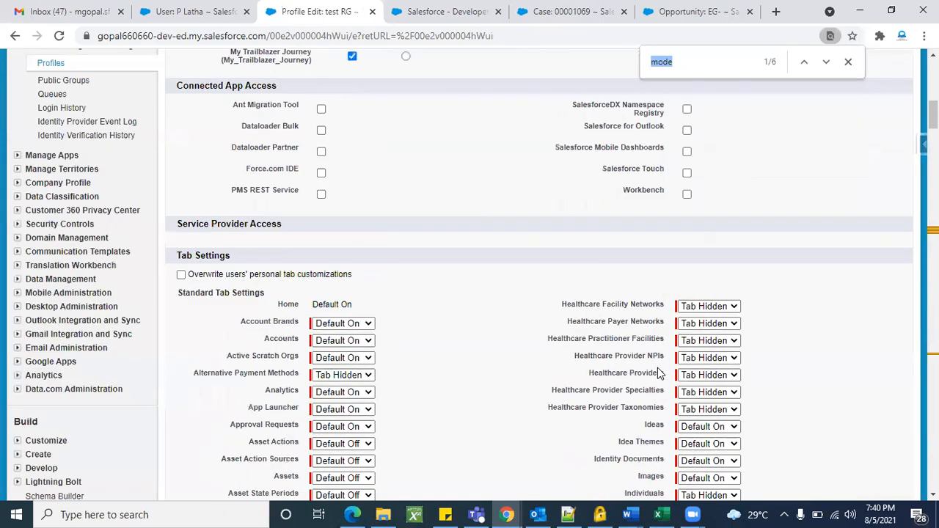
scroll(657, 374, up, 1)
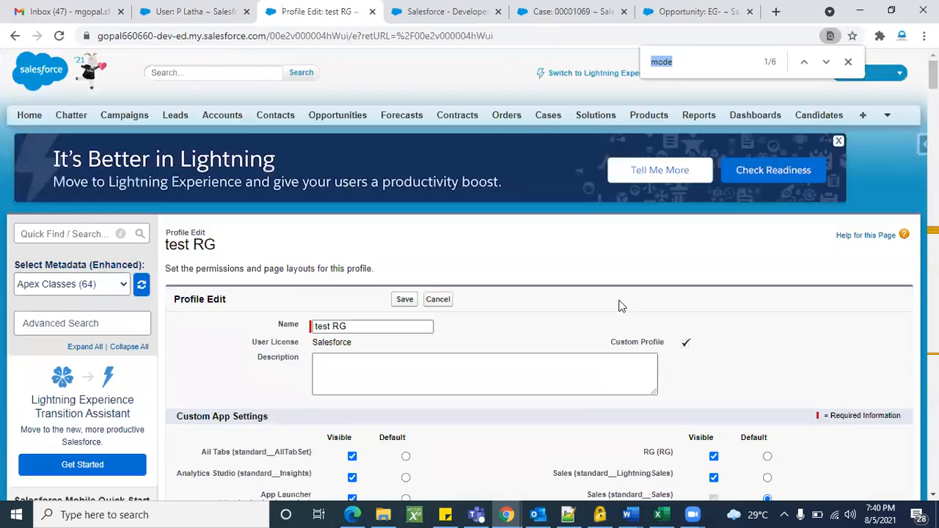
click(447, 301)
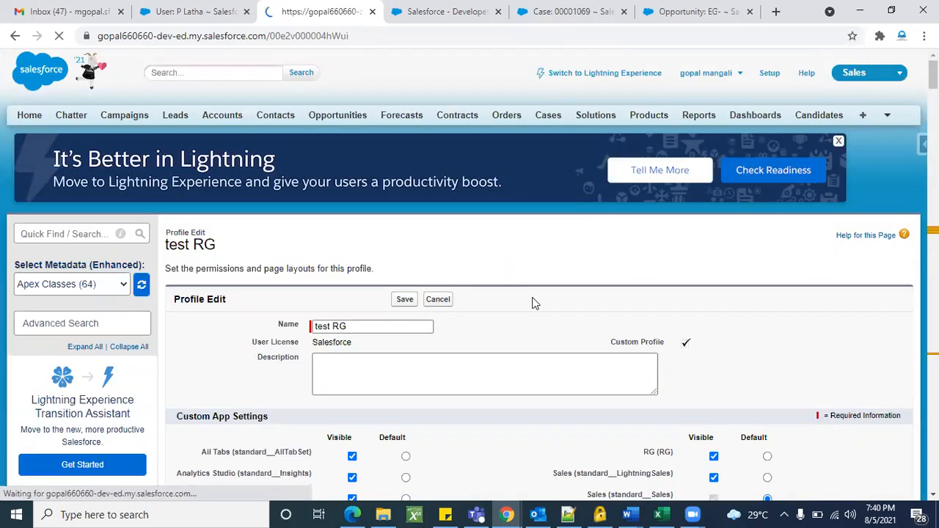
click(184, 8)
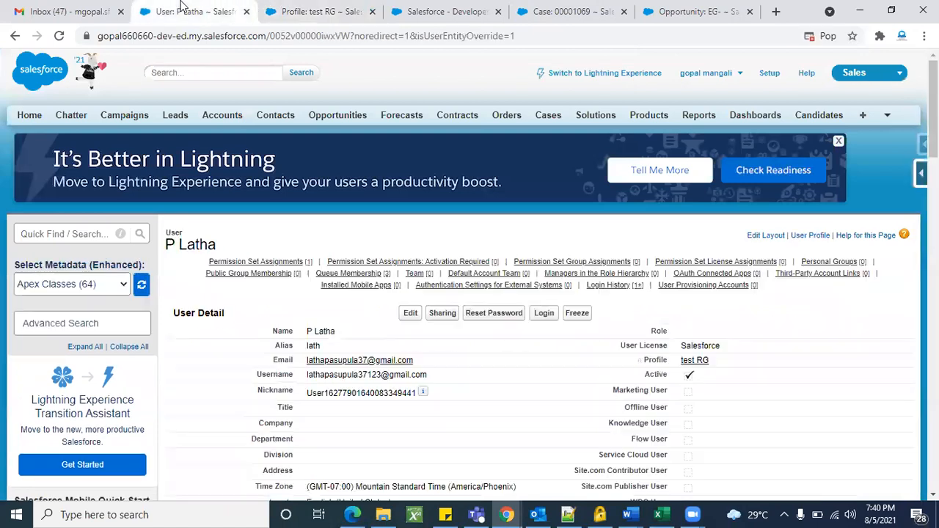
key(ctrl+f)
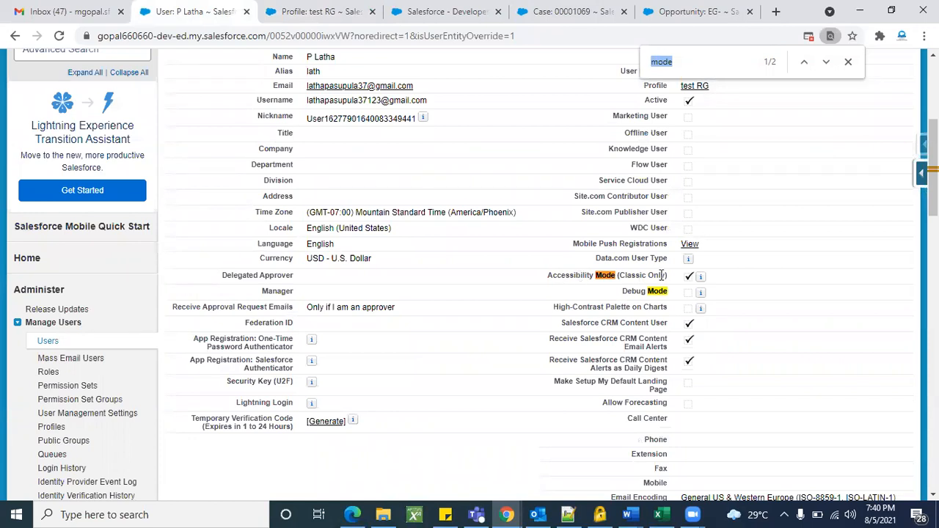
mouse_move(699, 278)
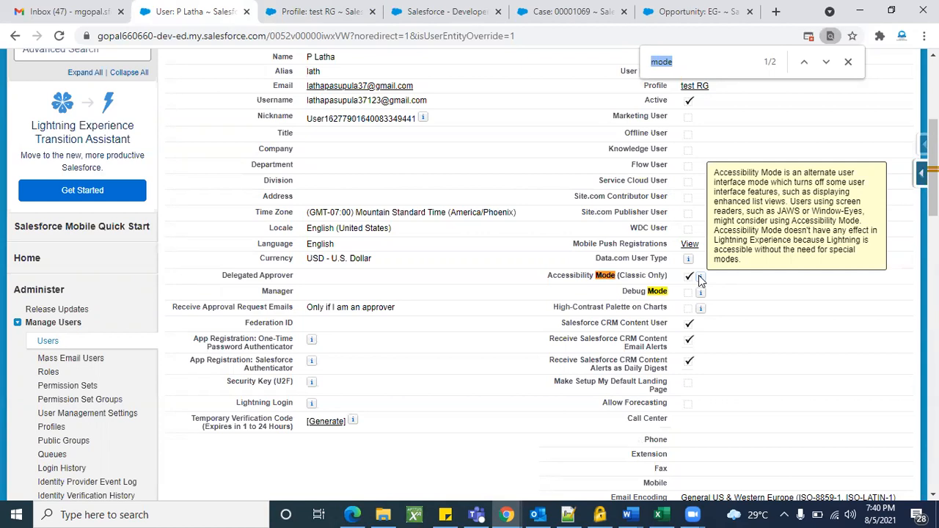
scroll(470, 338, up, 4)
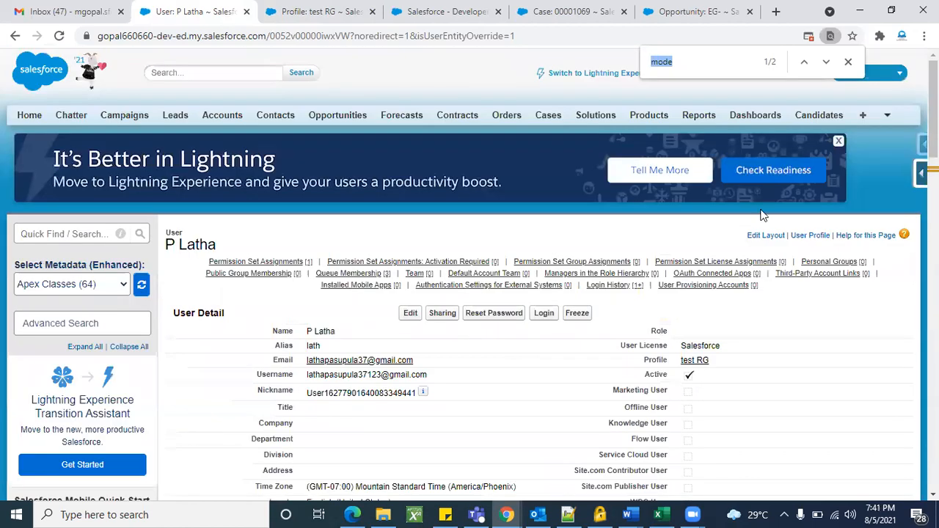
click(847, 61)
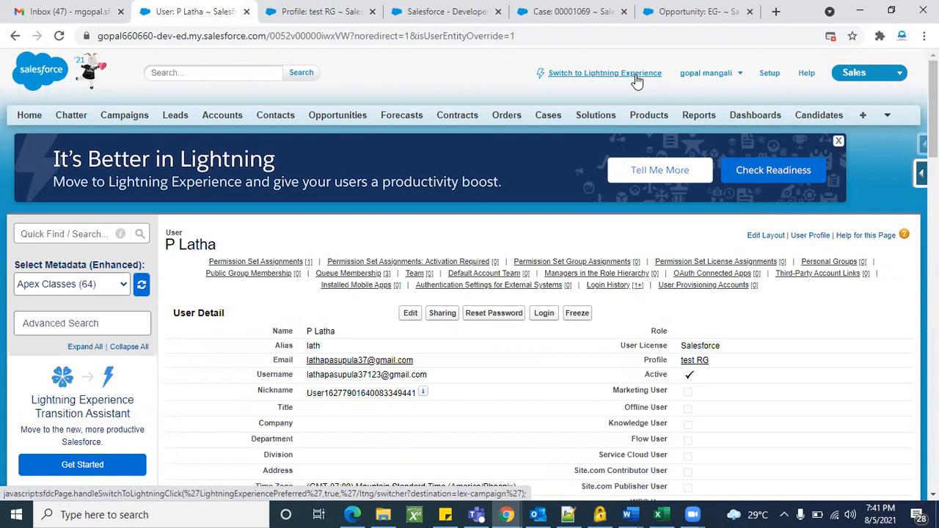
click(861, 86)
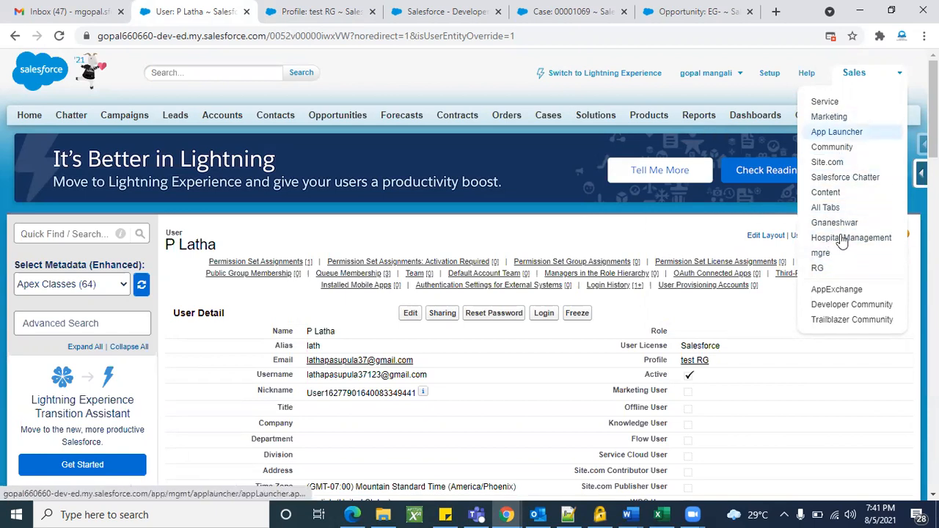
Dismiss the app list and filter Quick Find with 'apps' to open the Apps setup list.
click(683, 235)
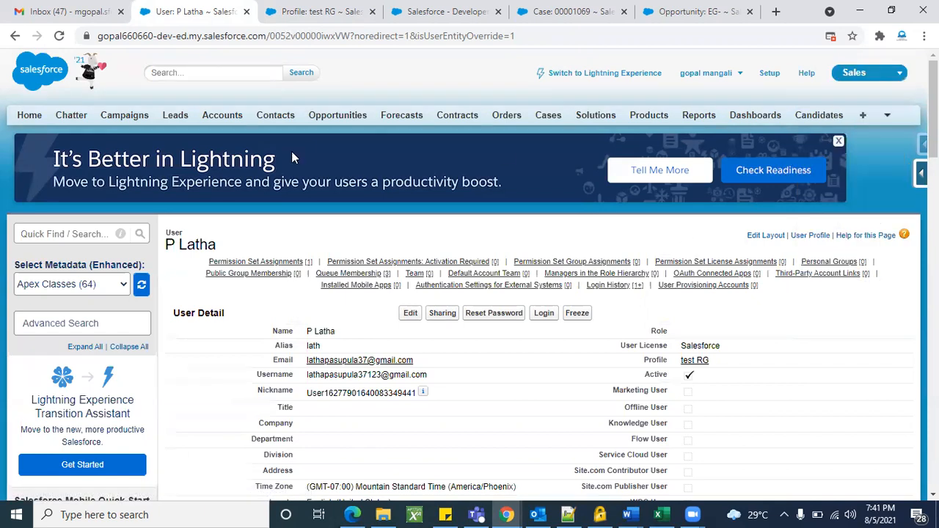
click(73, 234)
text(apps)
scroll(66, 266, down, 2)
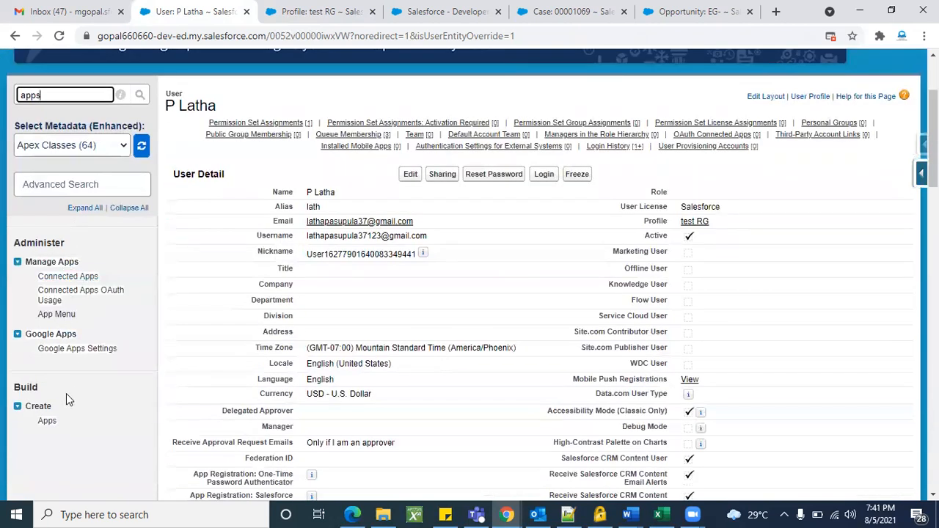
click(46, 423)
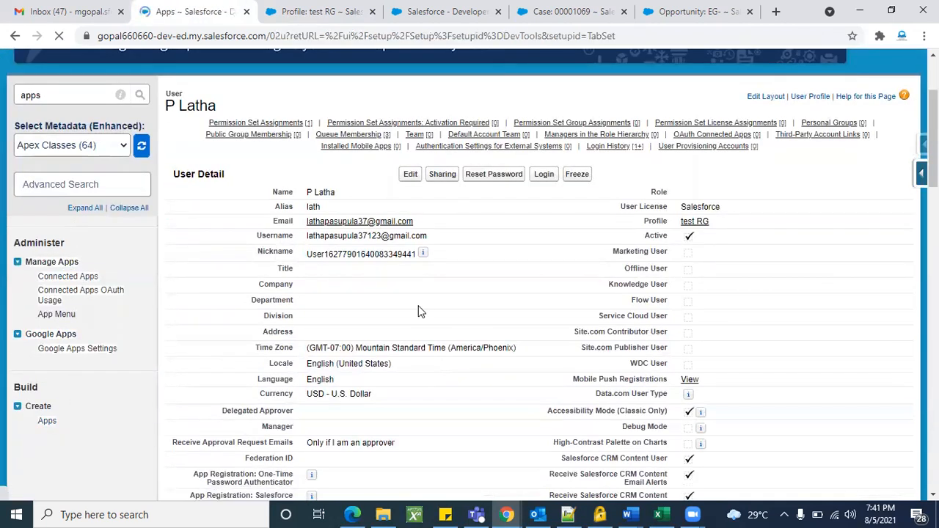
Open the Gnaneshwar custom app's detail page.
scroll(587, 357, down, 4)
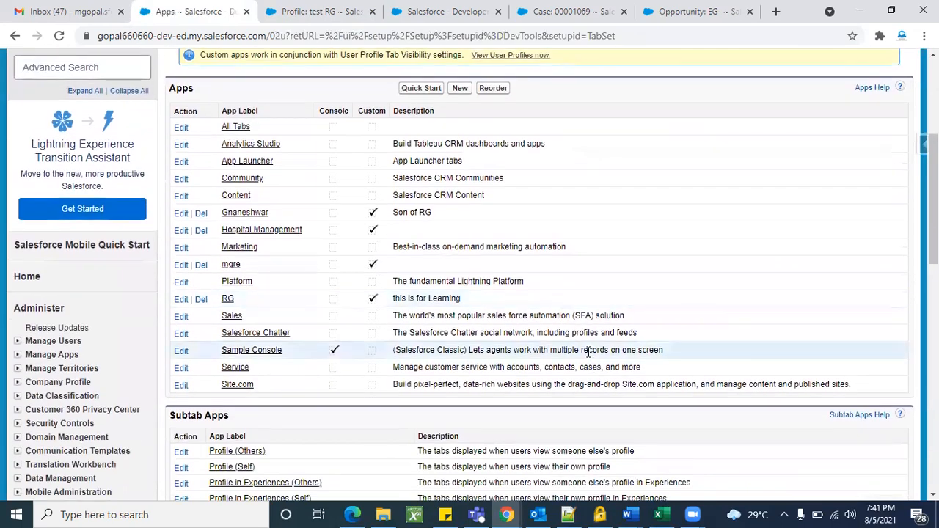
click(245, 213)
scroll(547, 271, down, 2)
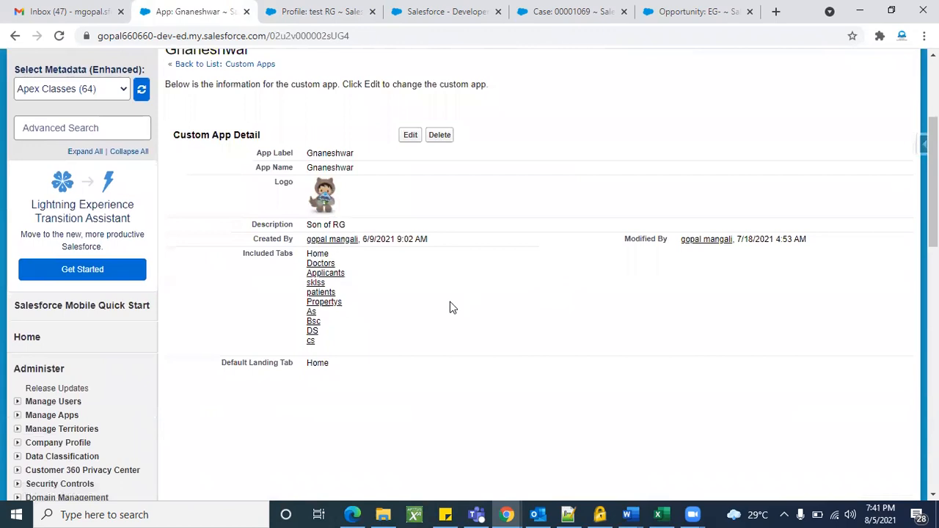
scroll(450, 301, up, 3)
double_click(211, 244)
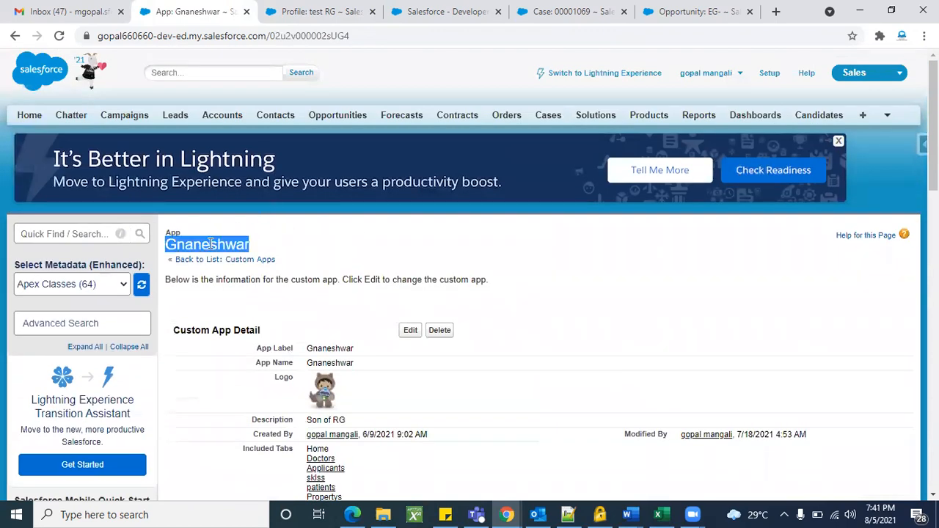
click(350, 251)
scroll(382, 250, down, 1)
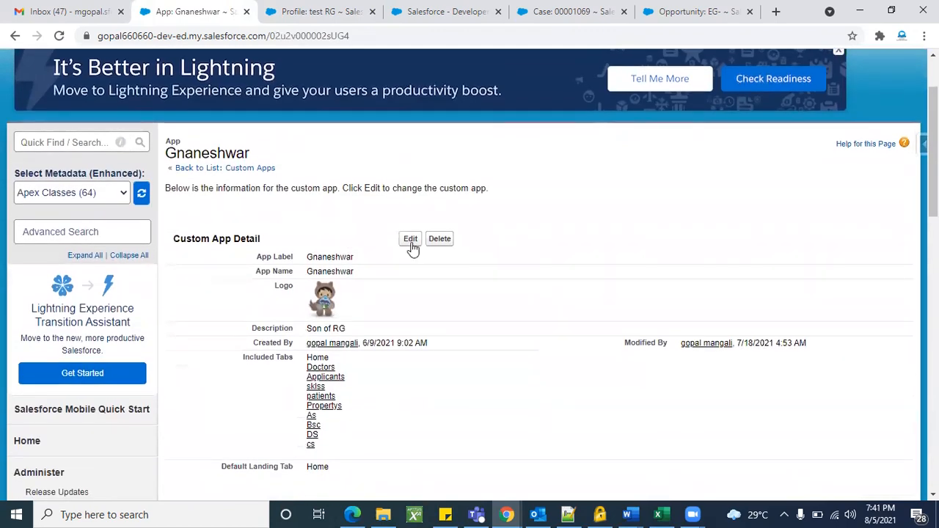
Edit the Gnaneshwar app, check Show in Lightning Experience, and save.
click(411, 239)
scroll(563, 310, down, 7)
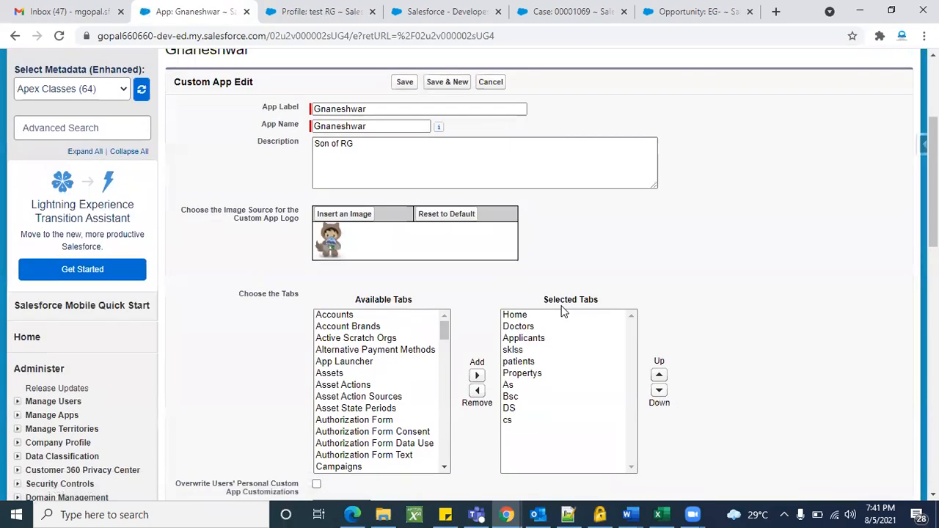
scroll(562, 311, down, 2)
scroll(562, 311, up, 1)
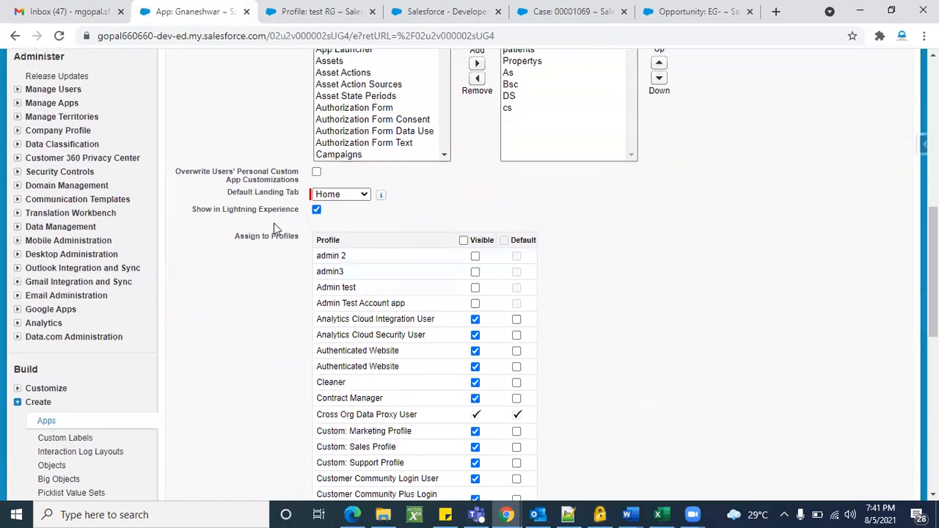
triple_click(248, 211)
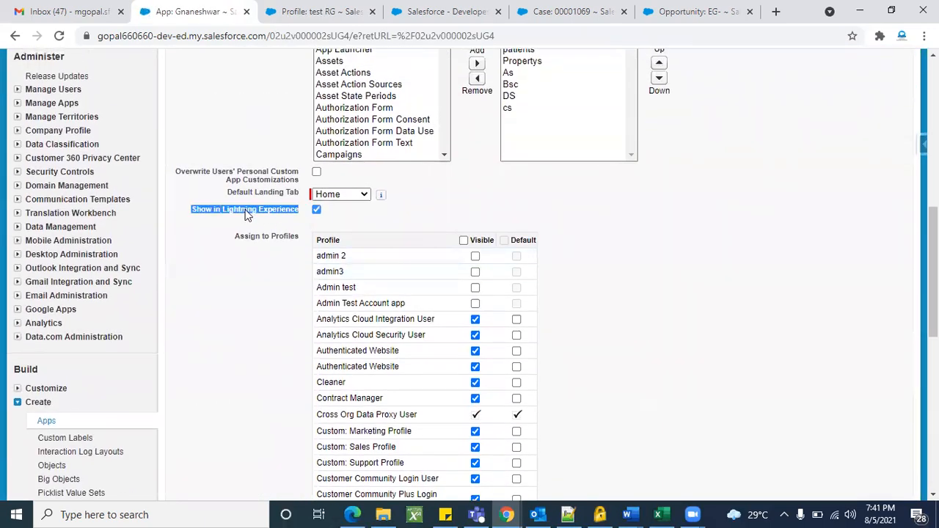
double_click(248, 212)
click(247, 211)
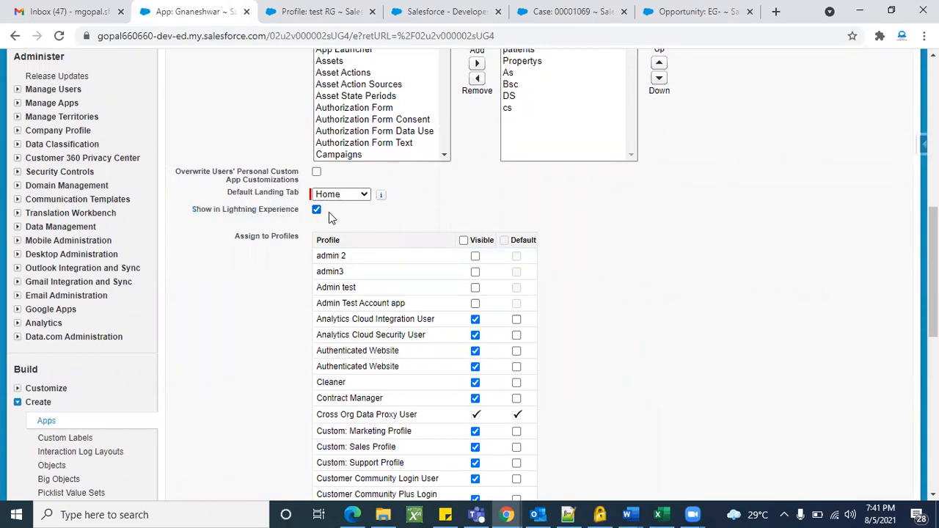
scroll(608, 235, up, 7)
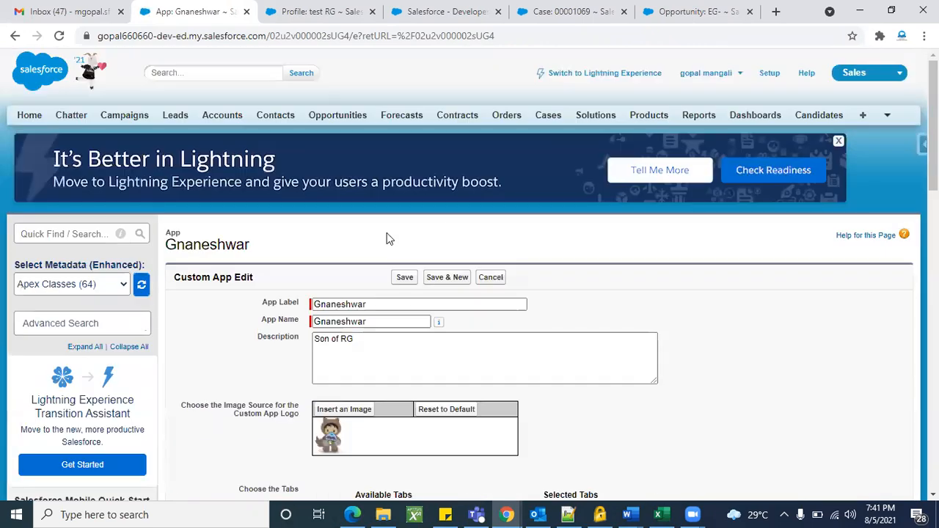
click(404, 277)
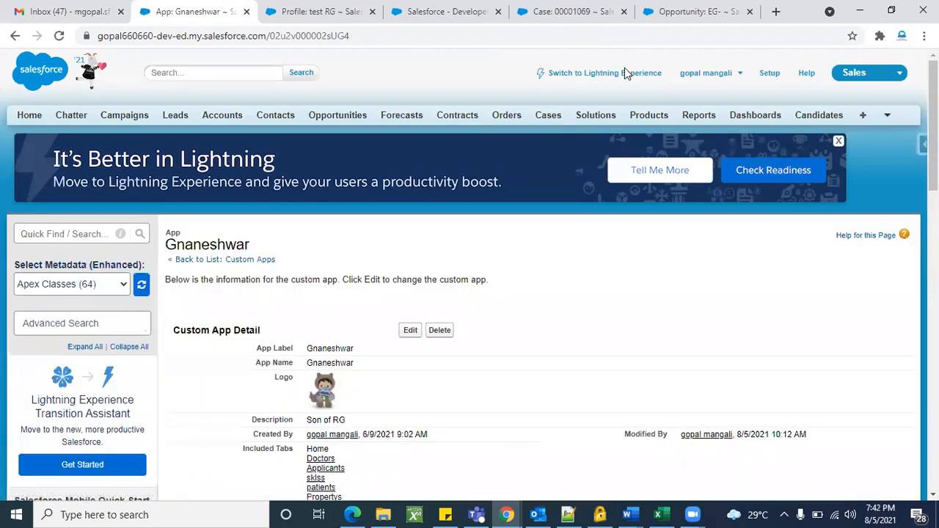
click(626, 76)
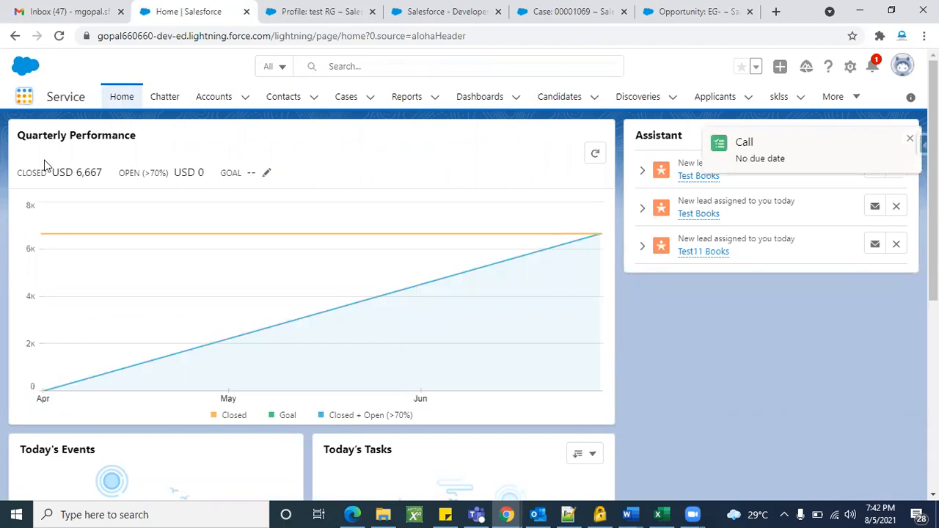
click(25, 100)
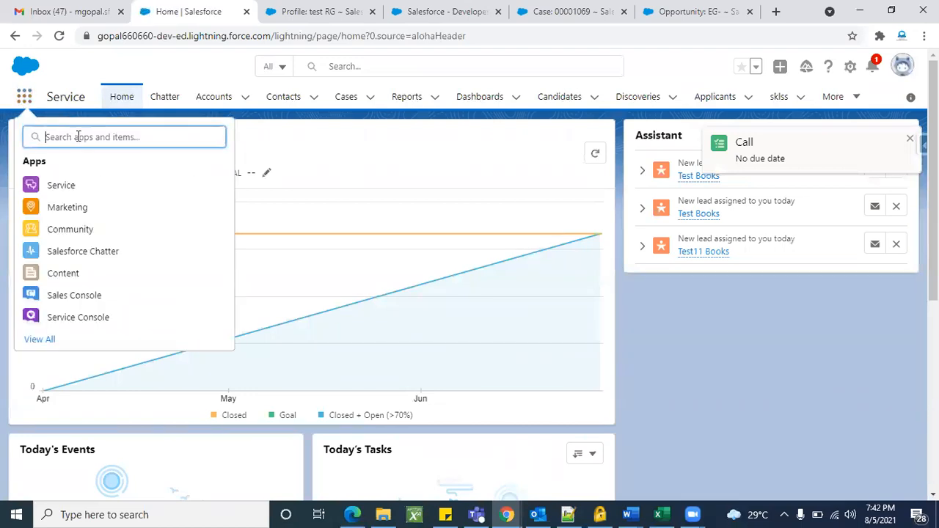
text(gna)
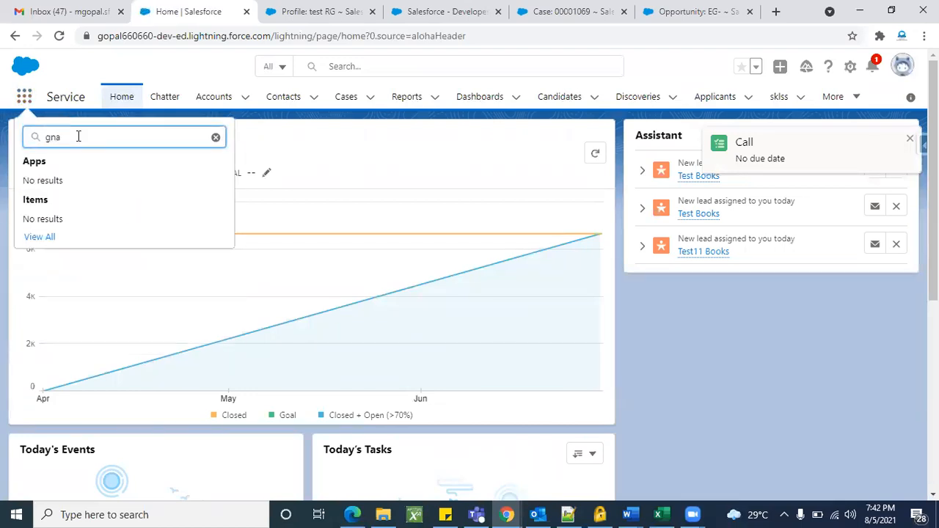
key(BackSpace)
key(BackSpace)
key(BackSpace)
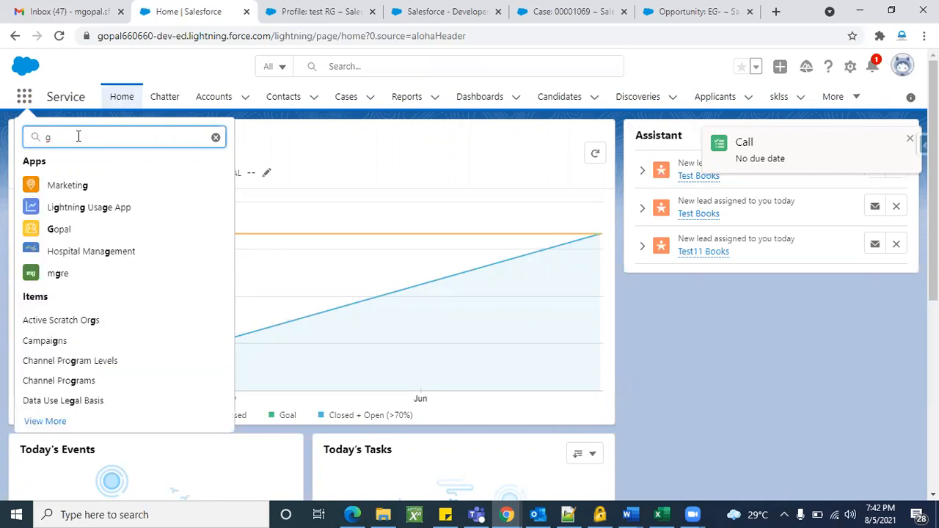
text(RG)
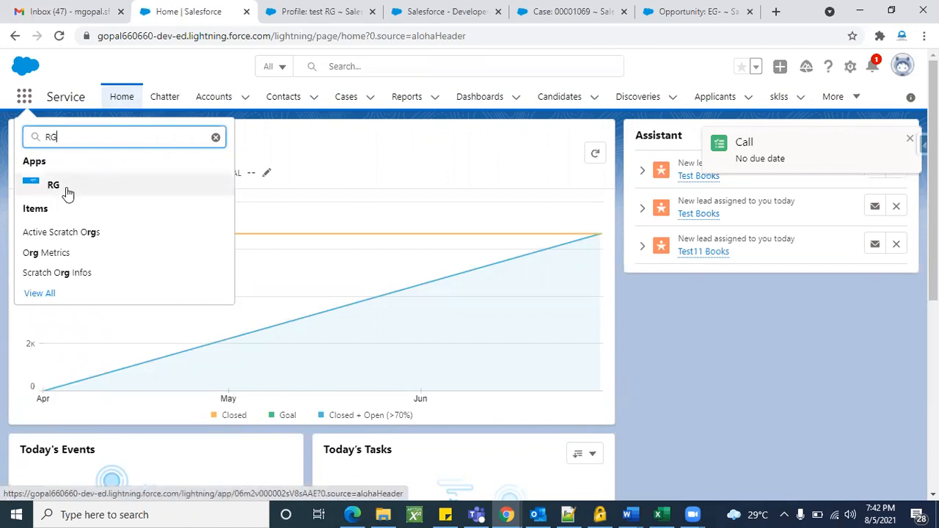
key(BackSpace)
key(BackSpace)
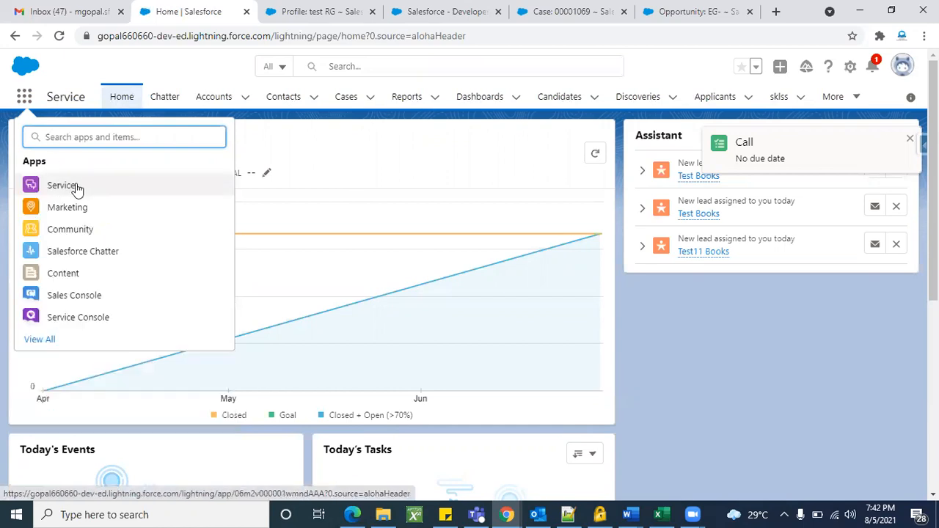
text(MGRE)
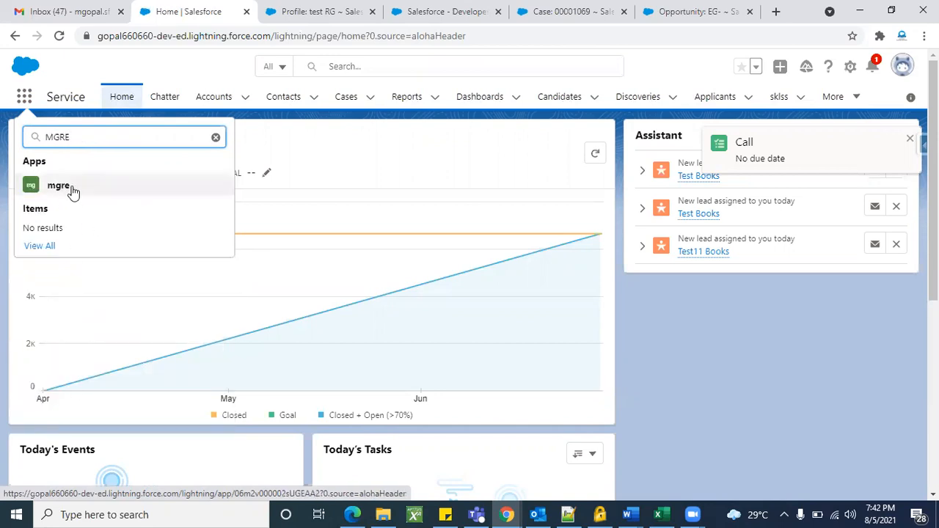
key(BackSpace)
key(BackSpace)
key(BackSpace)
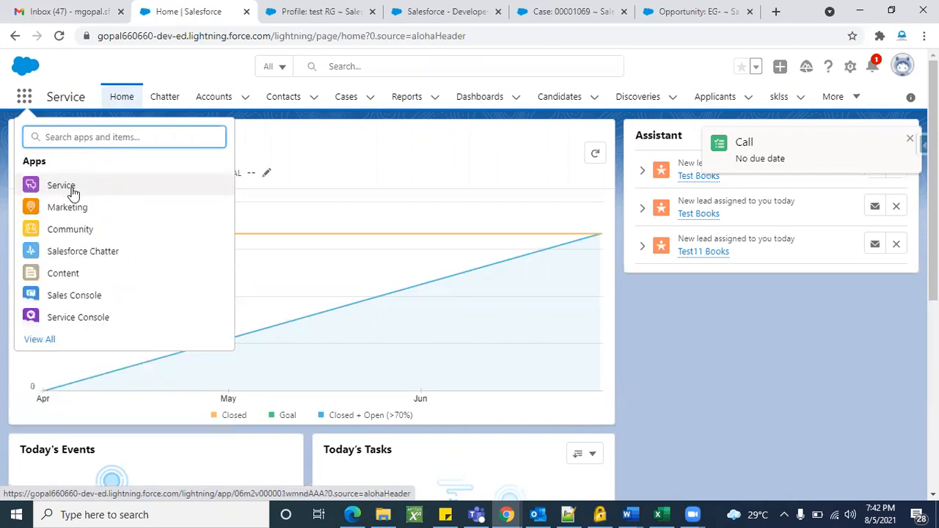
text(hos)
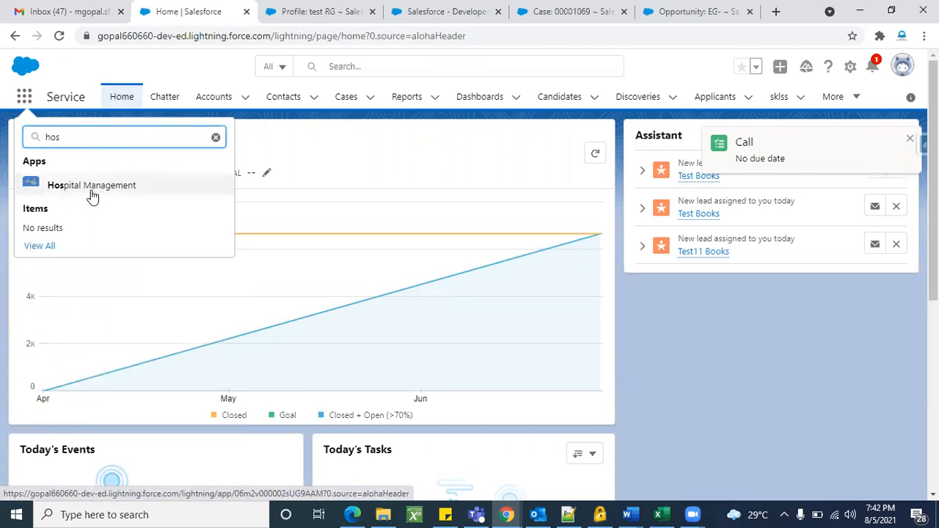
double_click(88, 138)
key(BackSpace)
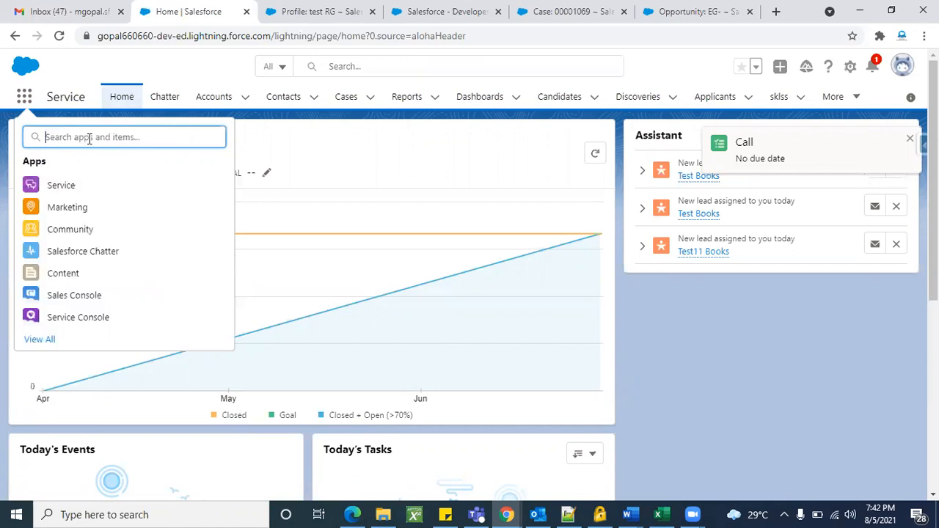
text(Gna)
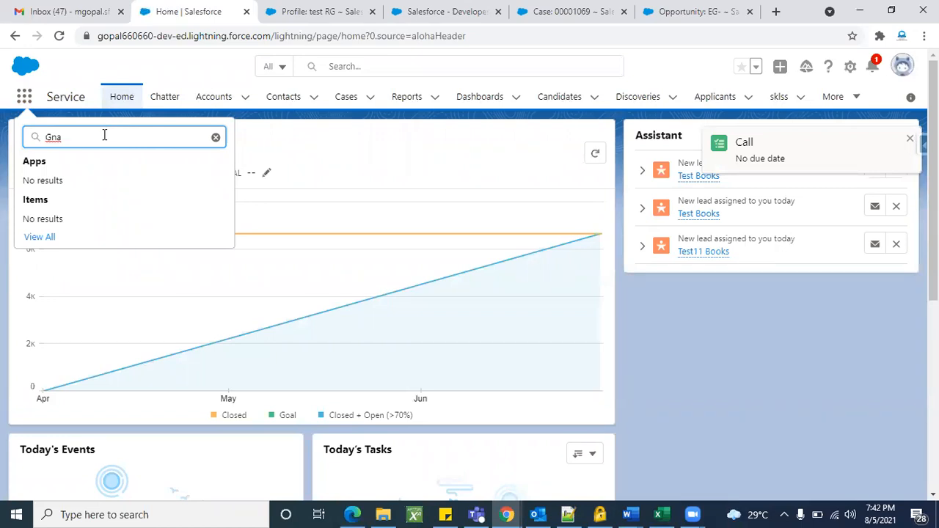
click(903, 110)
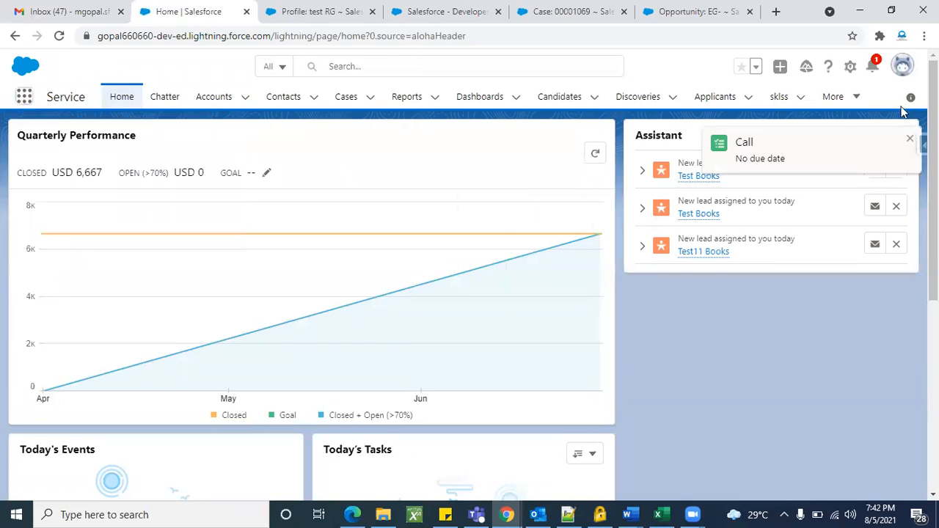
Browse the gear menu, profile panel, and App Launcher, searching for 'apps'.
click(851, 68)
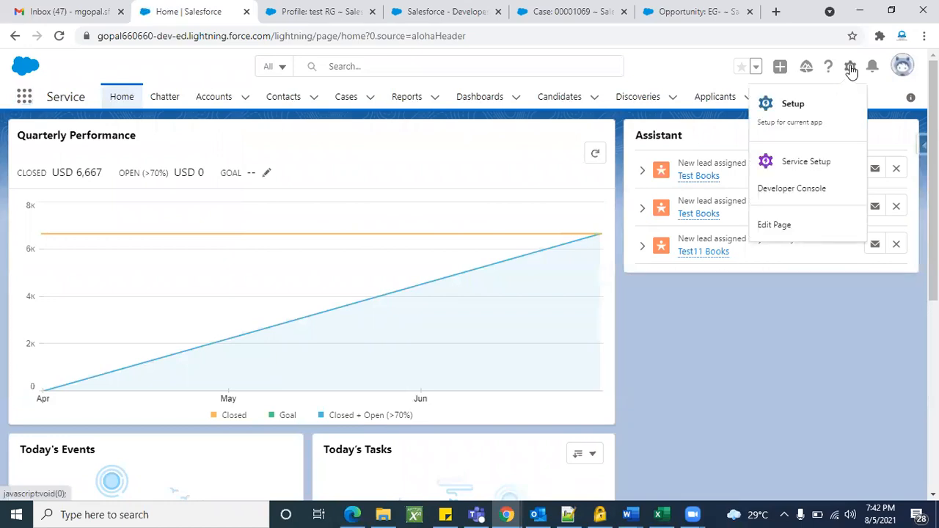
click(903, 68)
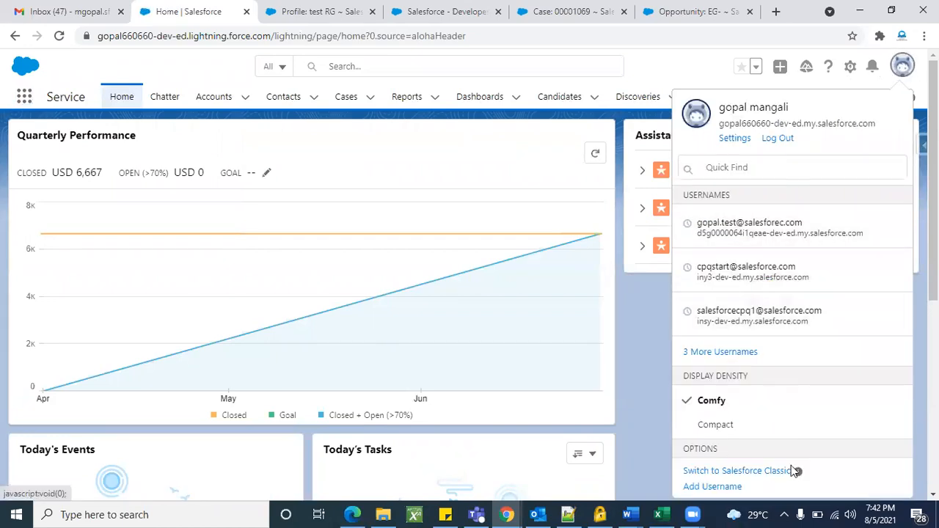
click(903, 72)
click(24, 96)
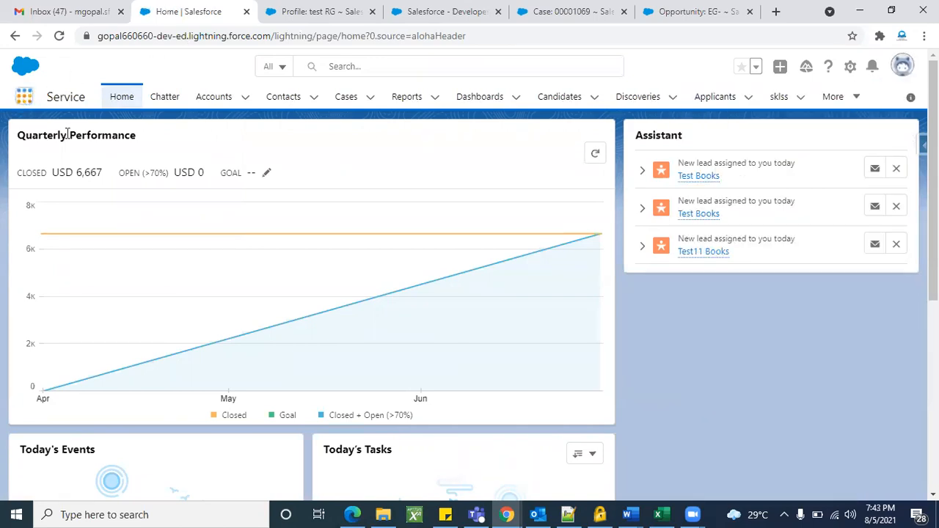
text(apps)
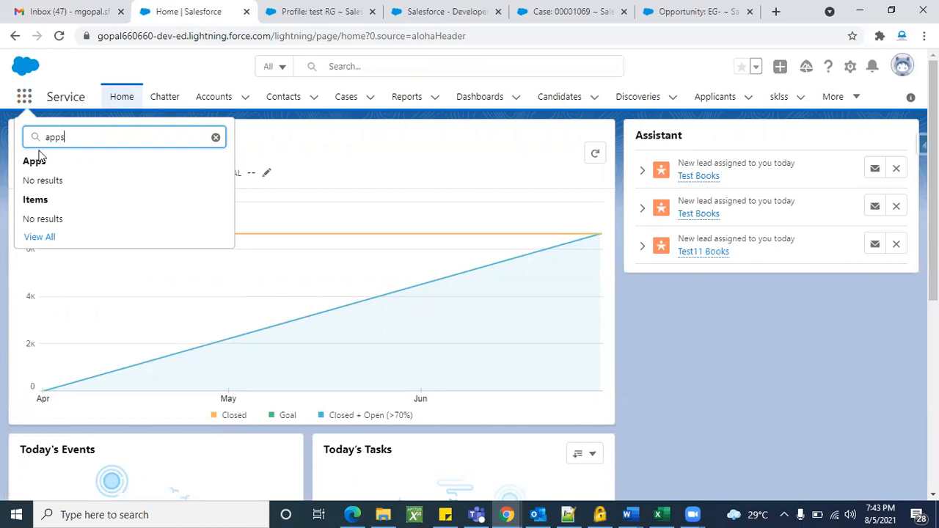
Open Setup in a new tab from the gear menu and go to Object Manager.
click(851, 71)
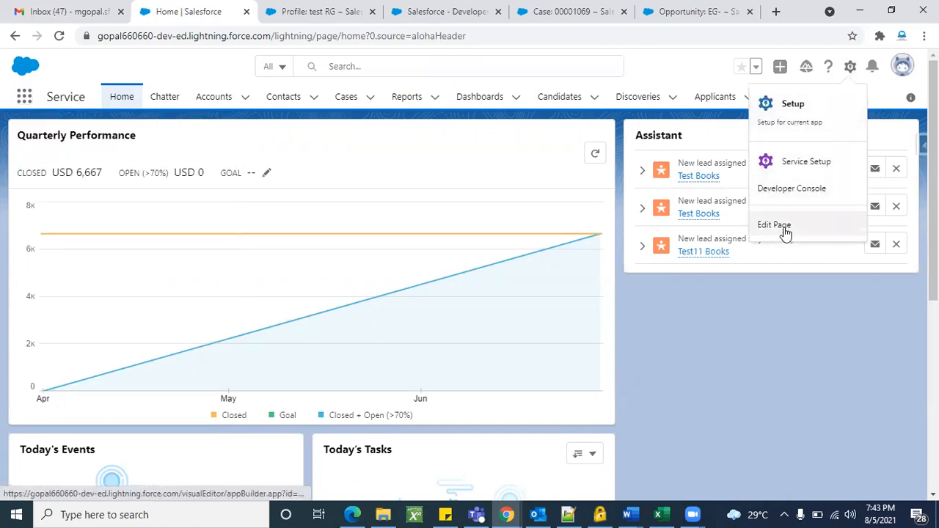
click(791, 108)
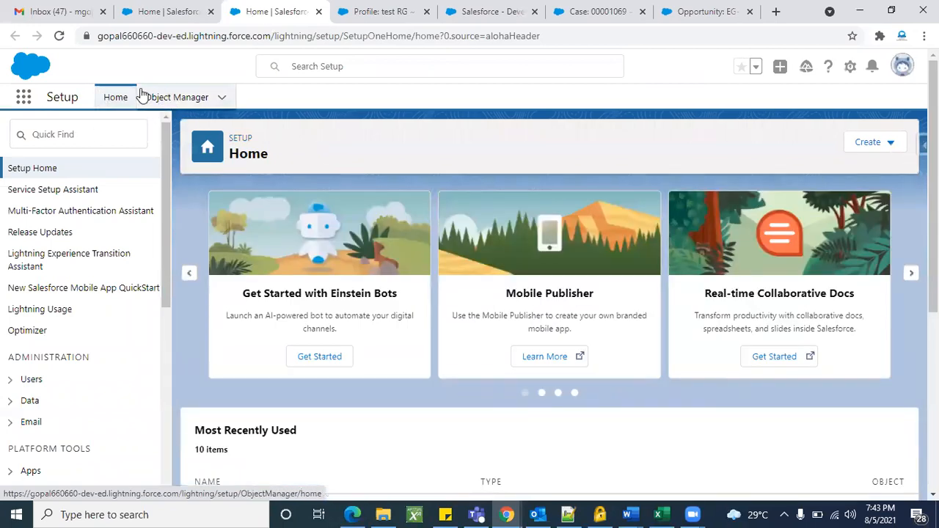
click(189, 98)
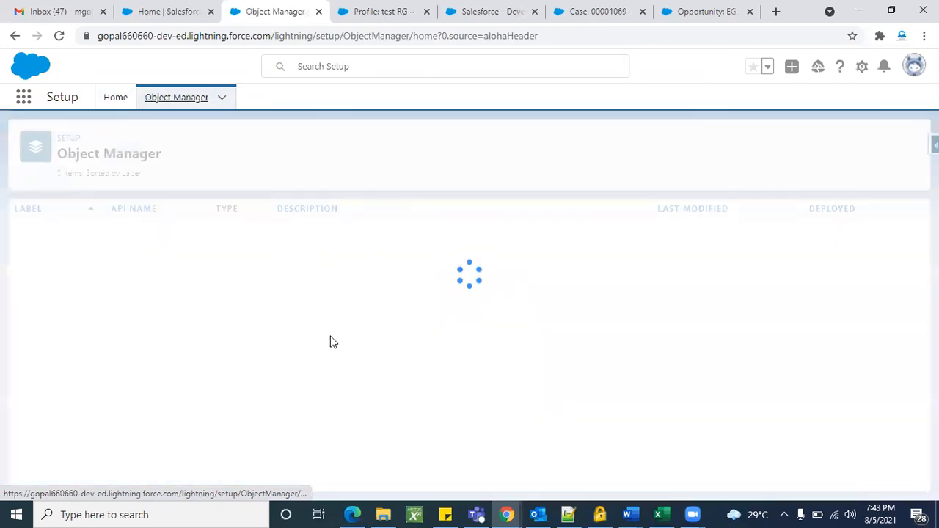
Scroll the Object Manager list, comparing skls (Custom Object) with Social Persona (Standard).
scroll(411, 278, down, 15)
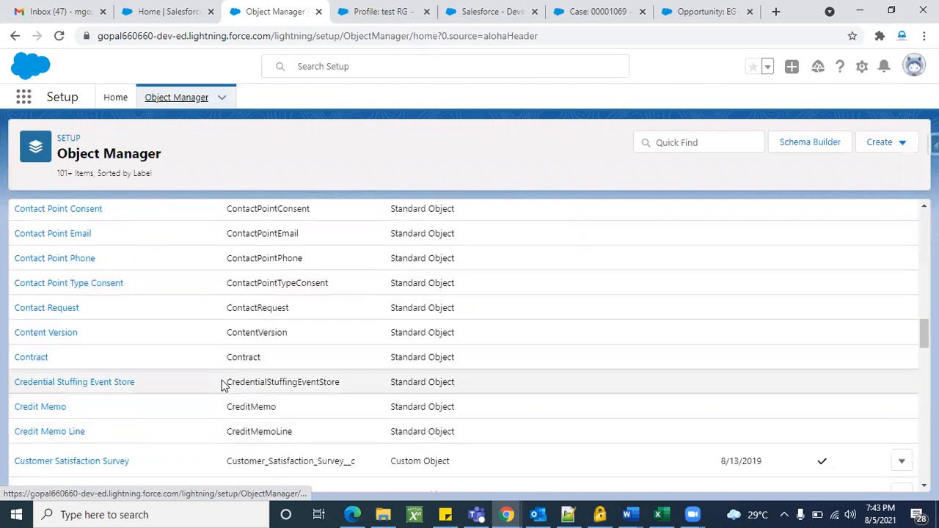
scroll(225, 384, down, 6)
scroll(361, 222, down, 15)
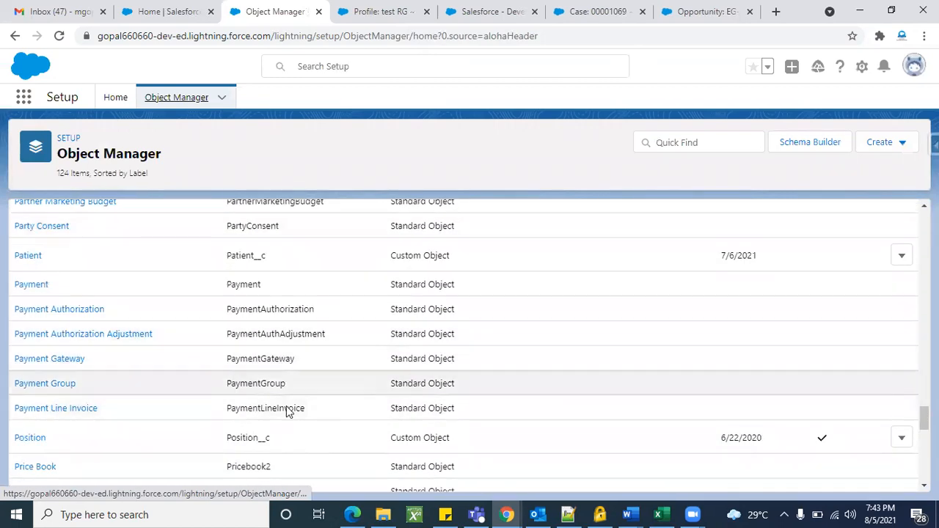
scroll(233, 371, down, 3)
scroll(233, 371, down, 5)
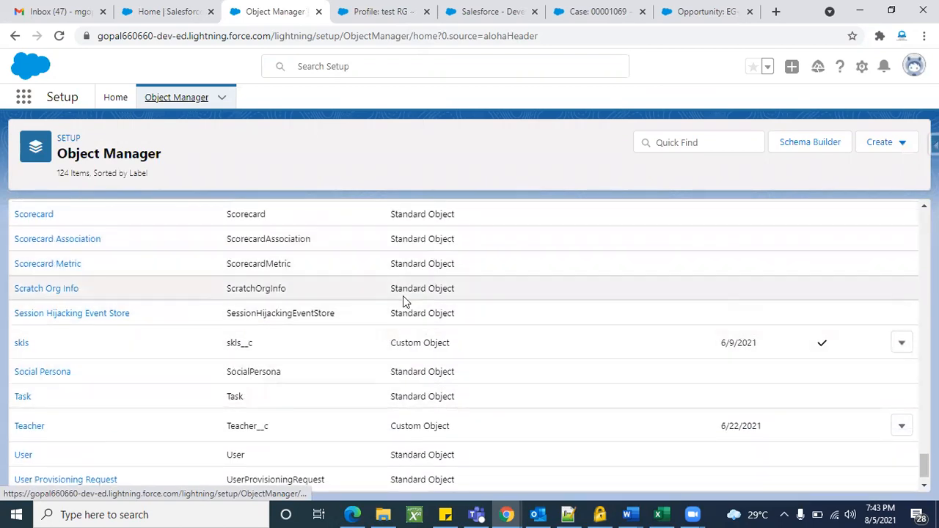
scroll(404, 300, down, 1)
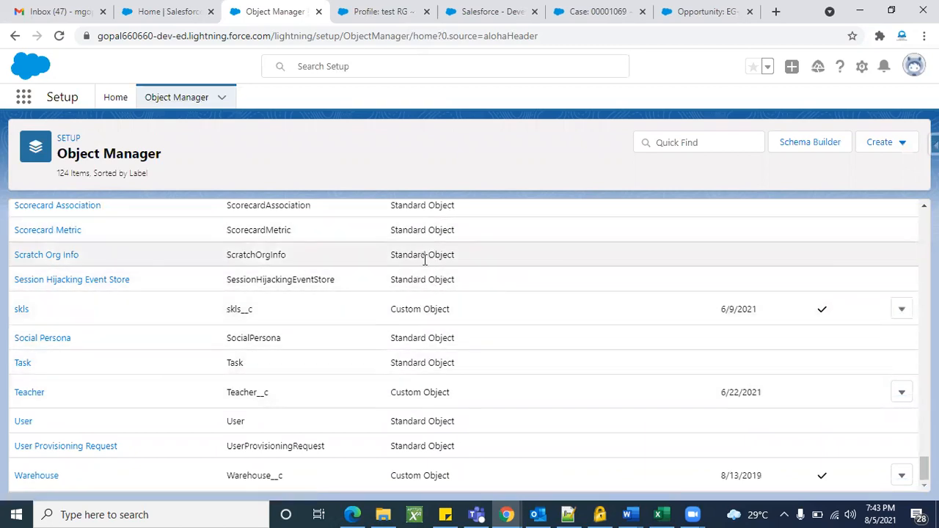
triple_click(420, 306)
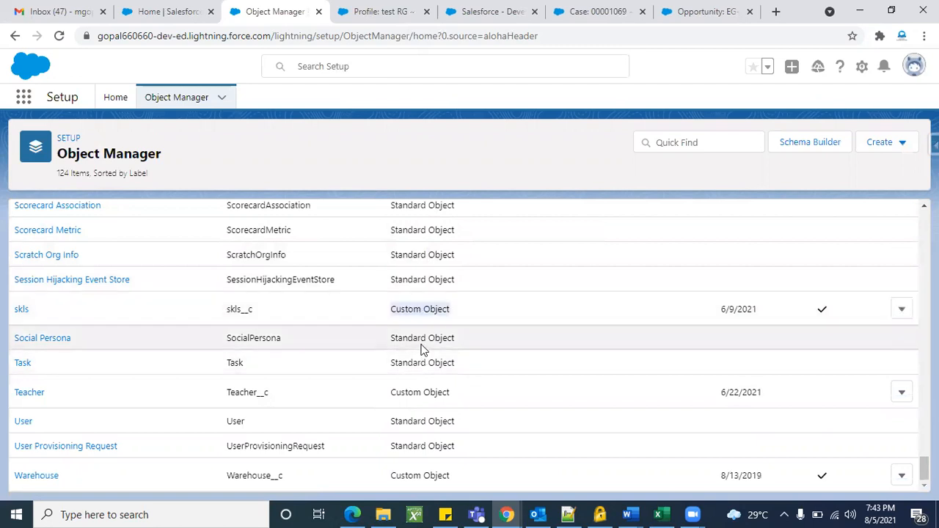
double_click(421, 344)
click(417, 385)
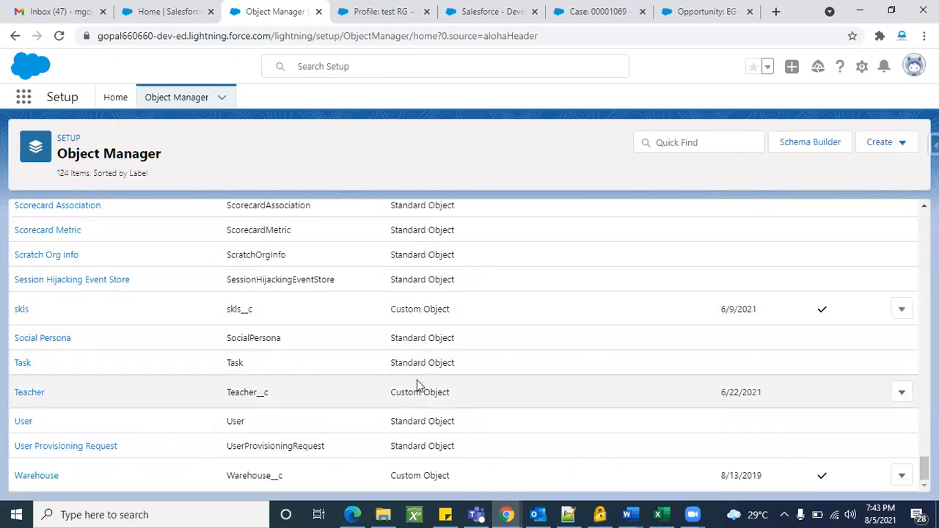
Scroll back to the top of the object list and open the user profile panel.
scroll(493, 354, up, 20)
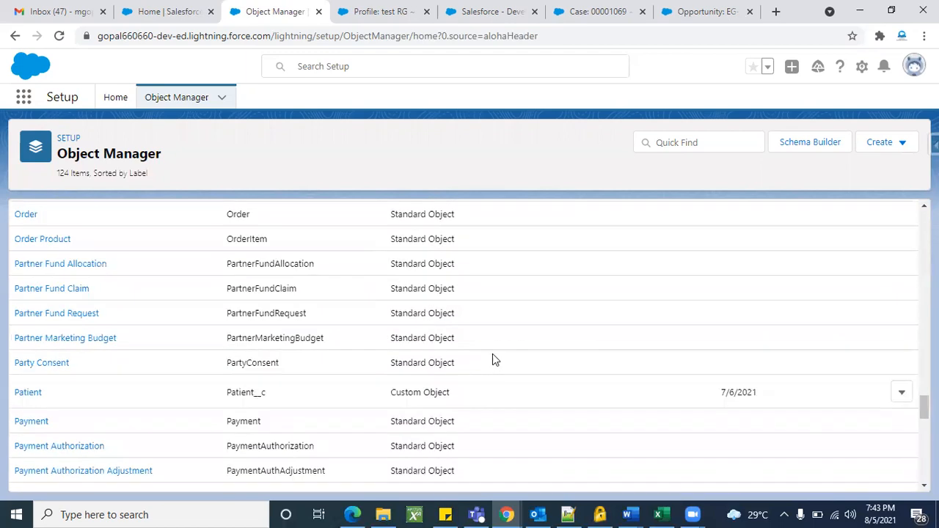
scroll(492, 359, up, 1)
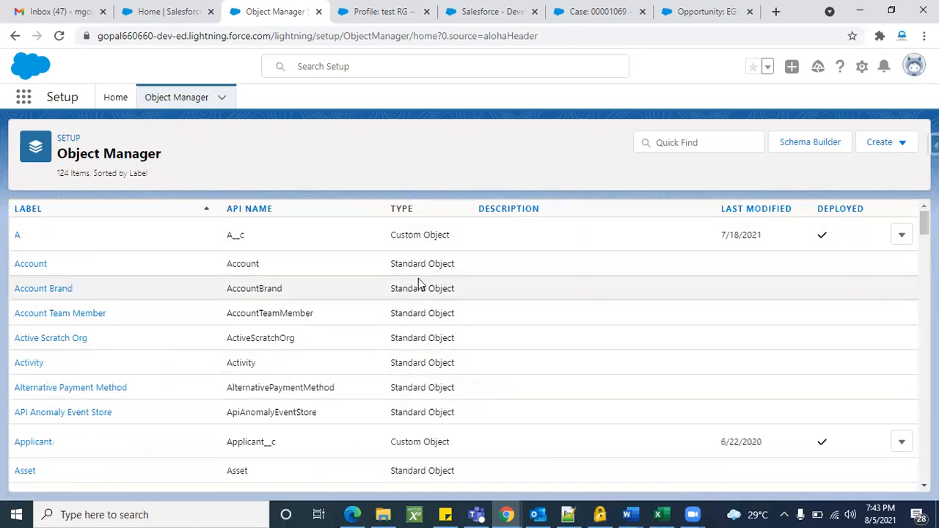
scroll(428, 397, down, 3)
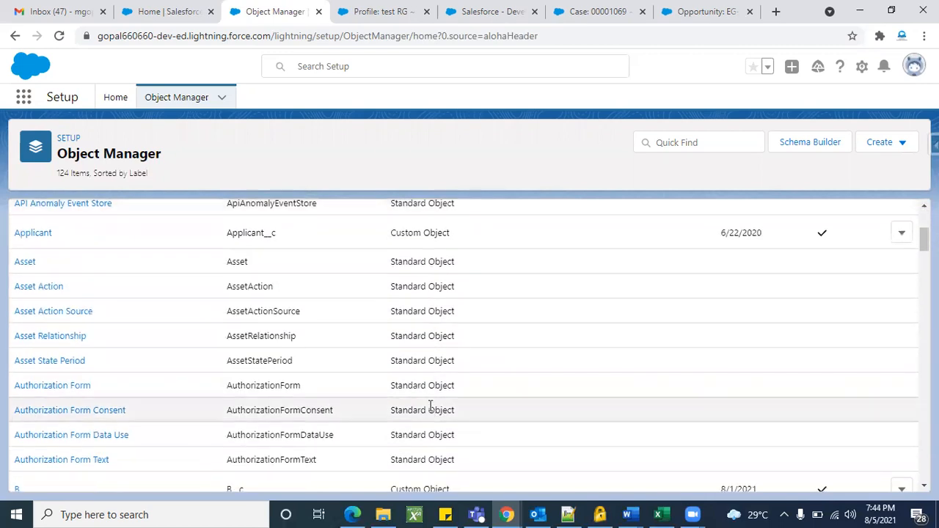
scroll(428, 385, down, 2)
scroll(432, 412, up, 5)
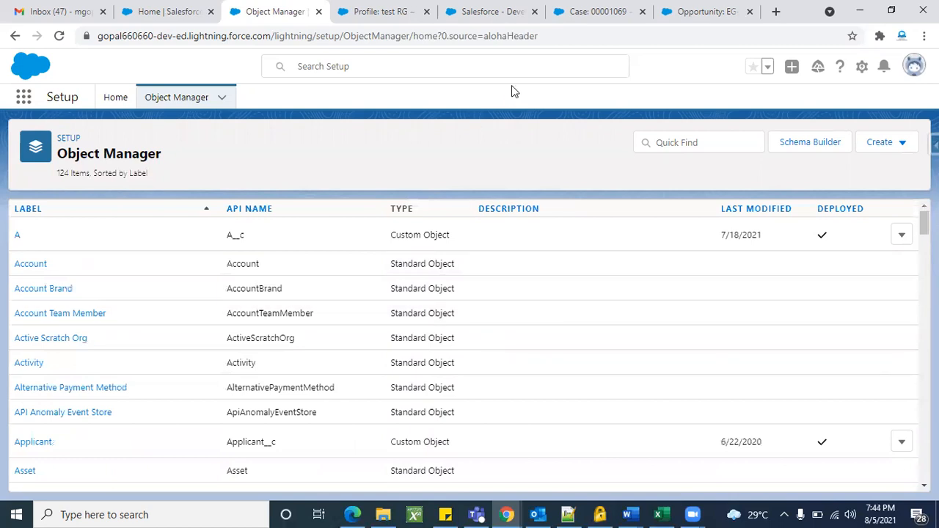
click(913, 67)
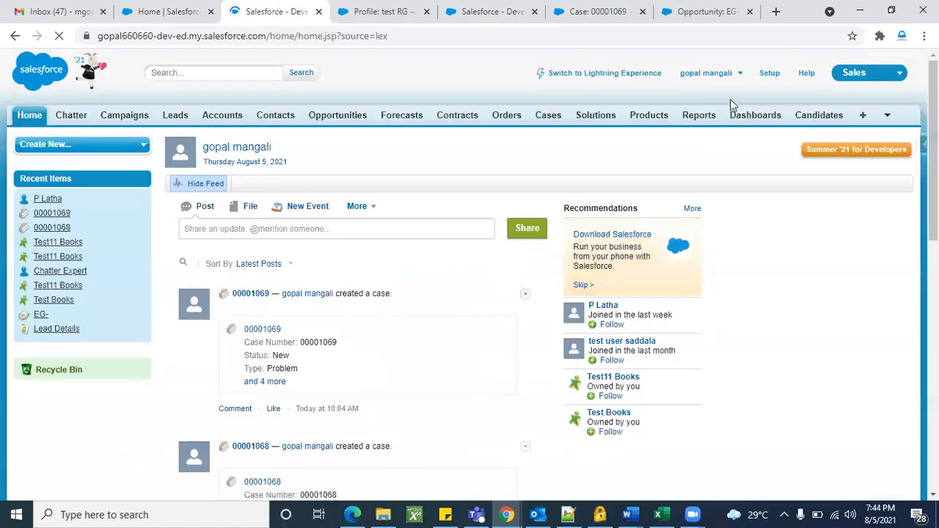
From Classic Setup, filter Quick Find with 'obj' and open Create > Objects.
click(778, 78)
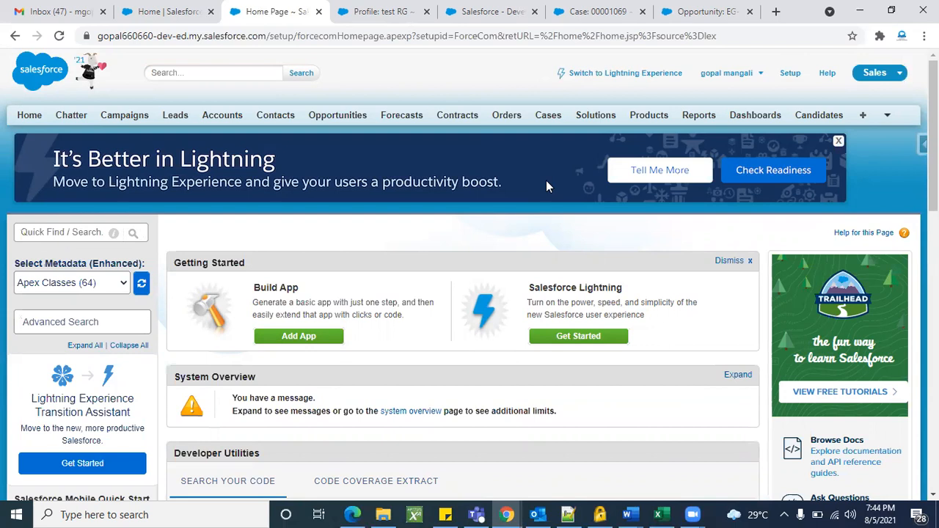
click(85, 233)
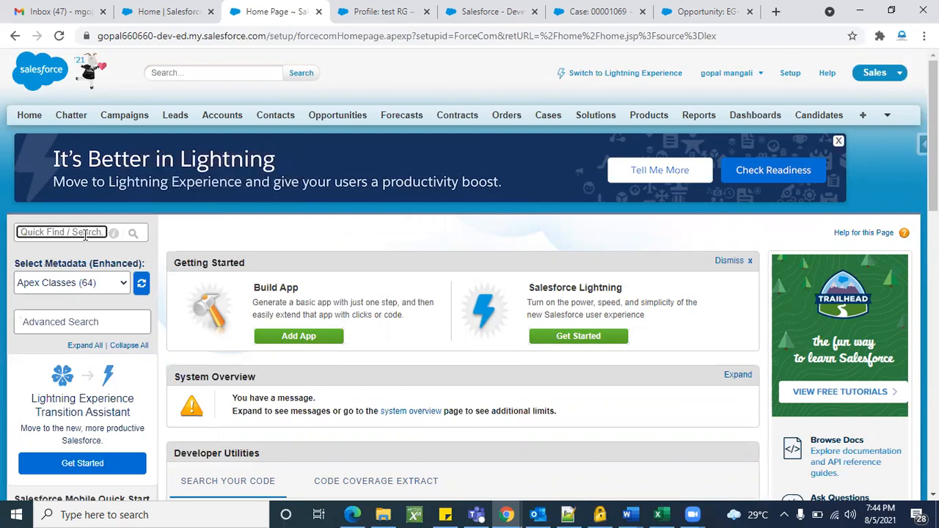
text(obj)
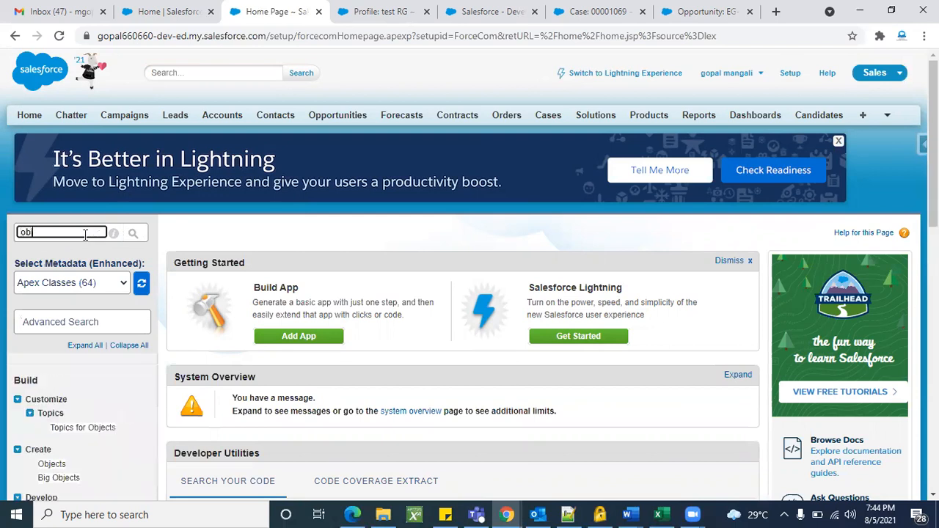
scroll(86, 237, down, 2)
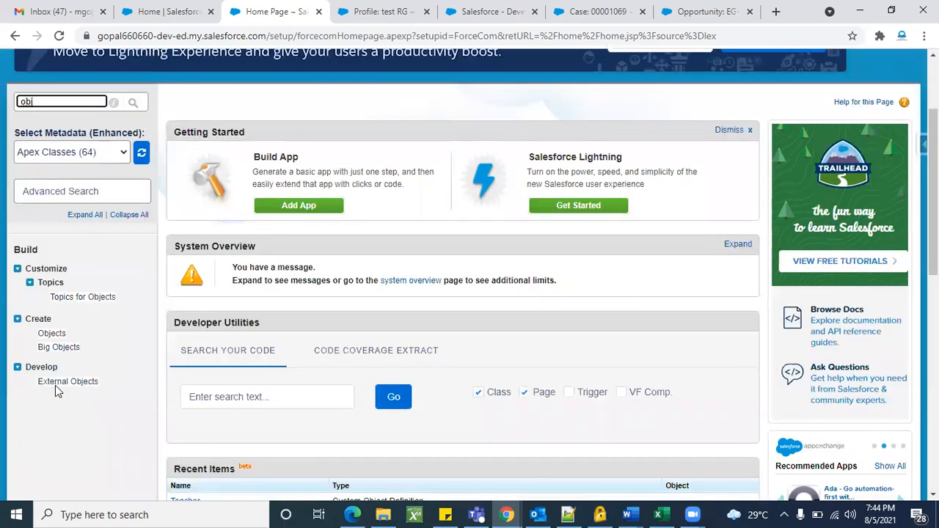
click(55, 336)
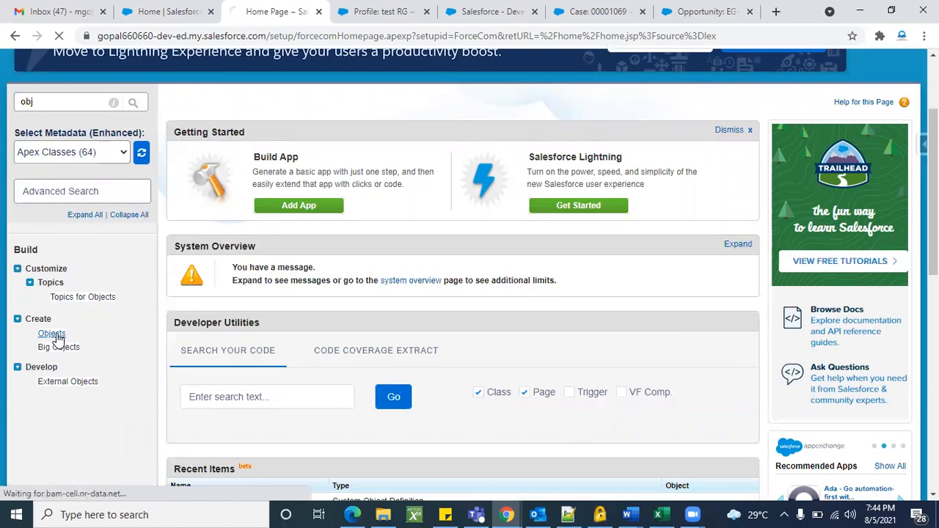
scroll(349, 417, down, 4)
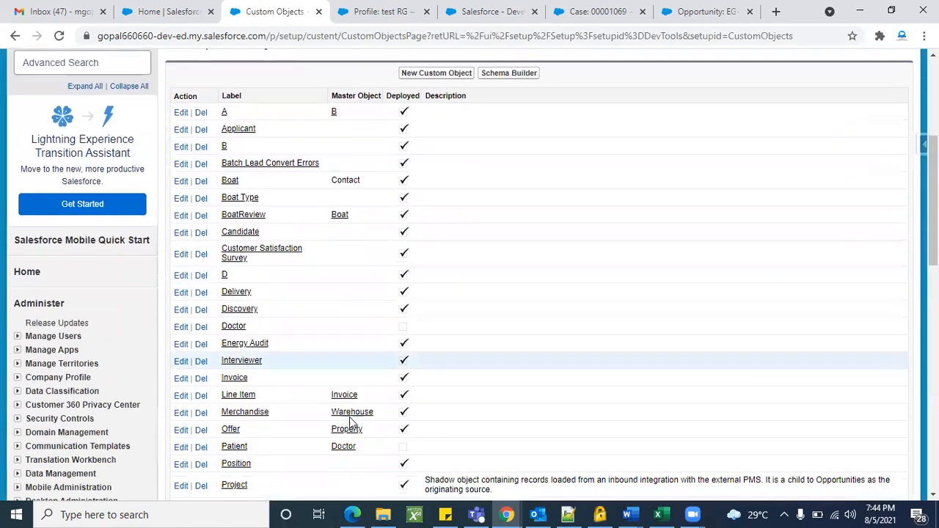
scroll(358, 297, down, 5)
scroll(411, 249, up, 2)
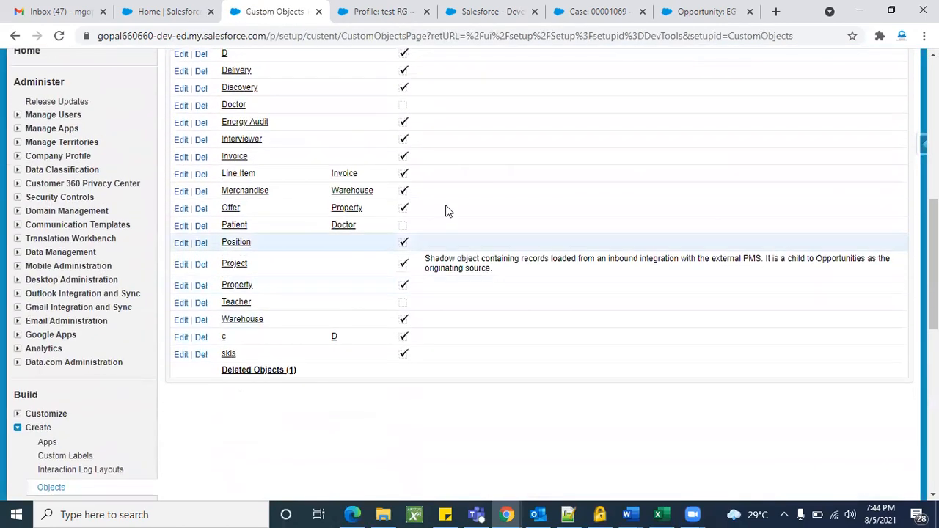
scroll(457, 196, up, 3)
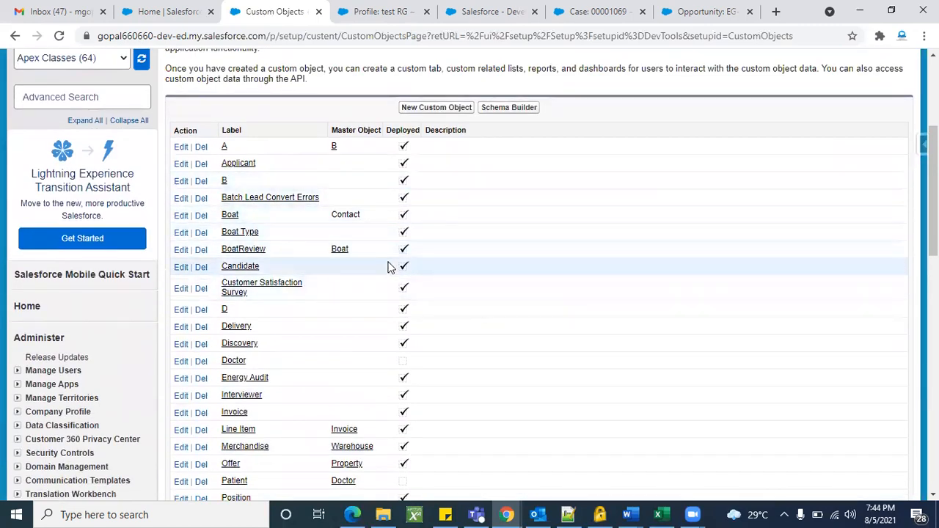
scroll(549, 411, down, 1)
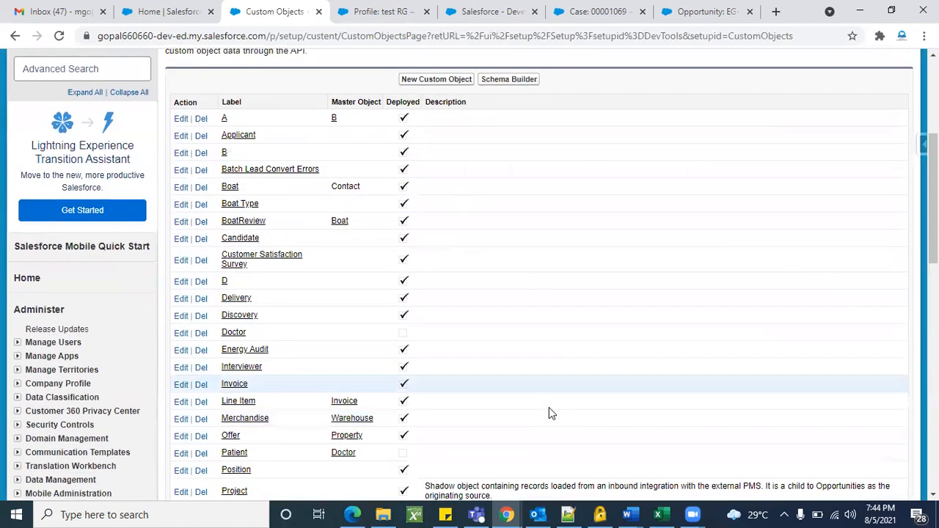
scroll(549, 409, up, 3)
scroll(549, 409, down, 4)
scroll(549, 411, down, 3)
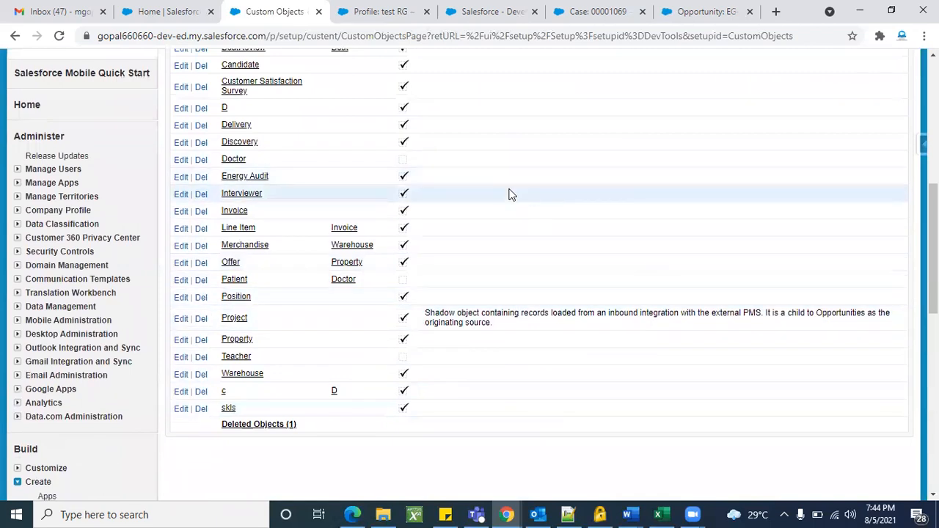
scroll(509, 193, up, 1)
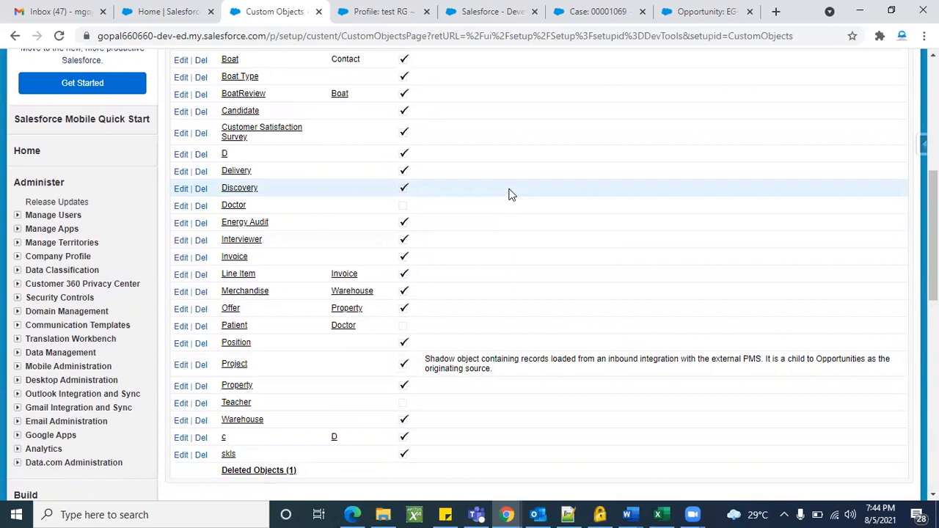
scroll(540, 242, down, 8)
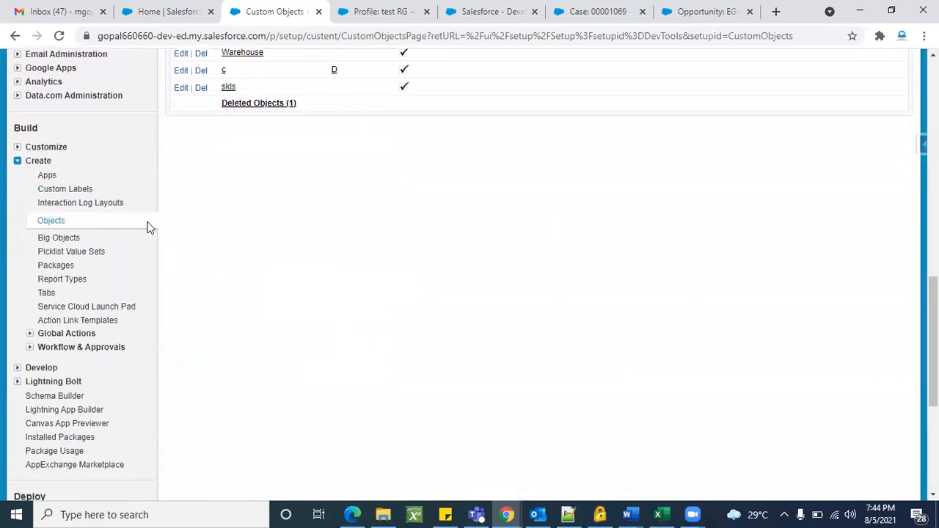
scroll(379, 235, up, 2)
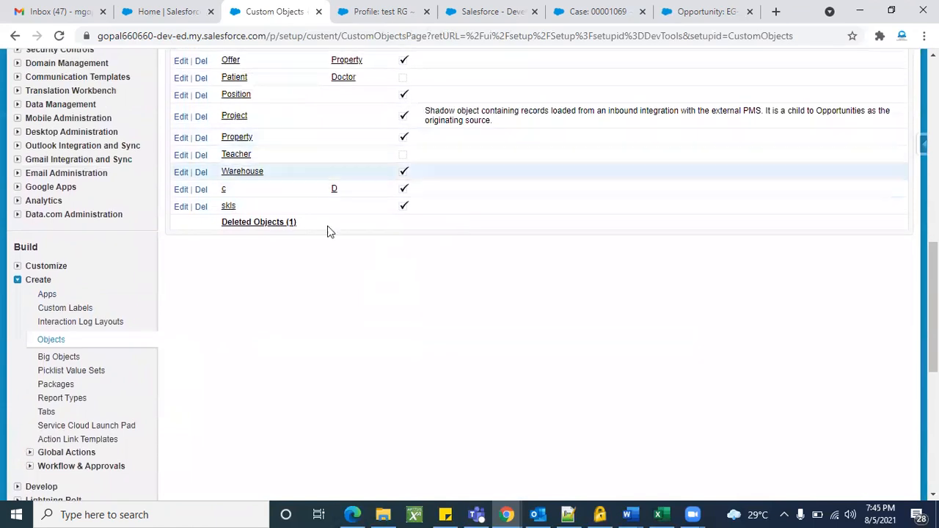
scroll(496, 172, up, 4)
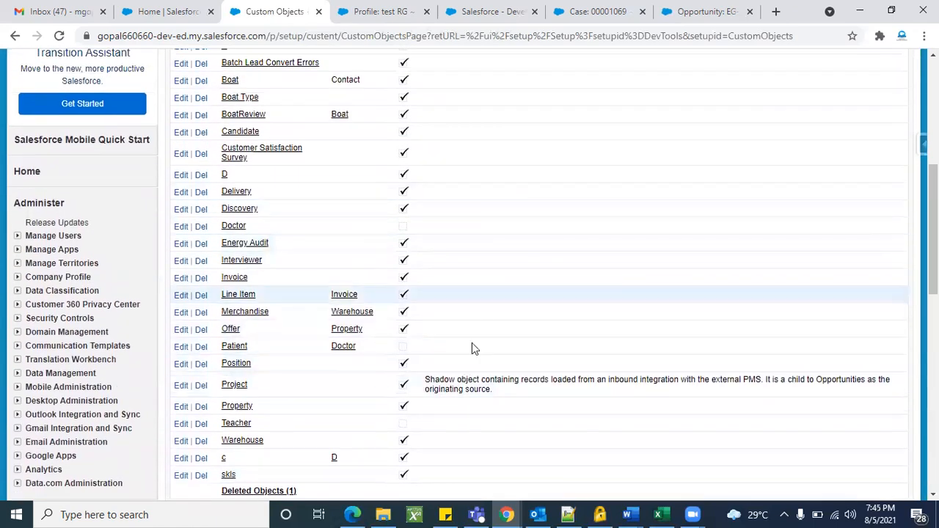
scroll(460, 289, up, 2)
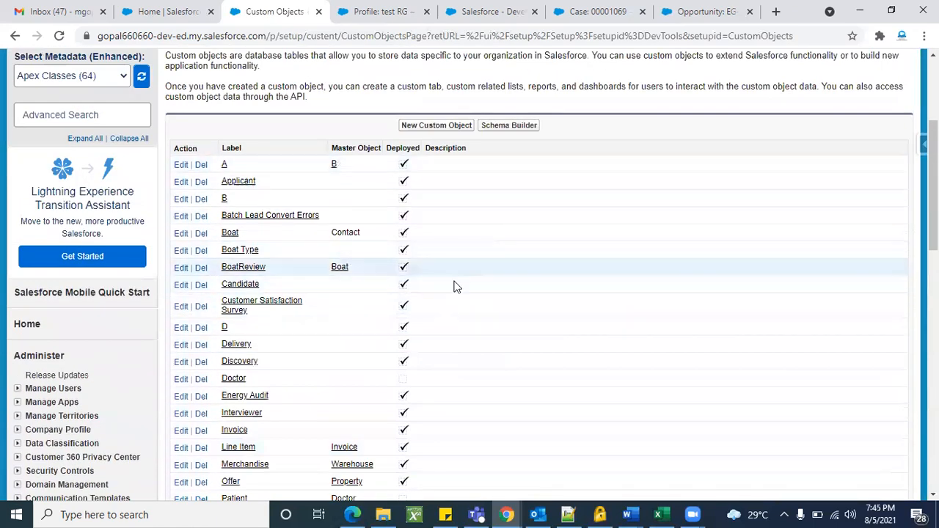
scroll(453, 285, up, 3)
triple_click(190, 237)
click(320, 232)
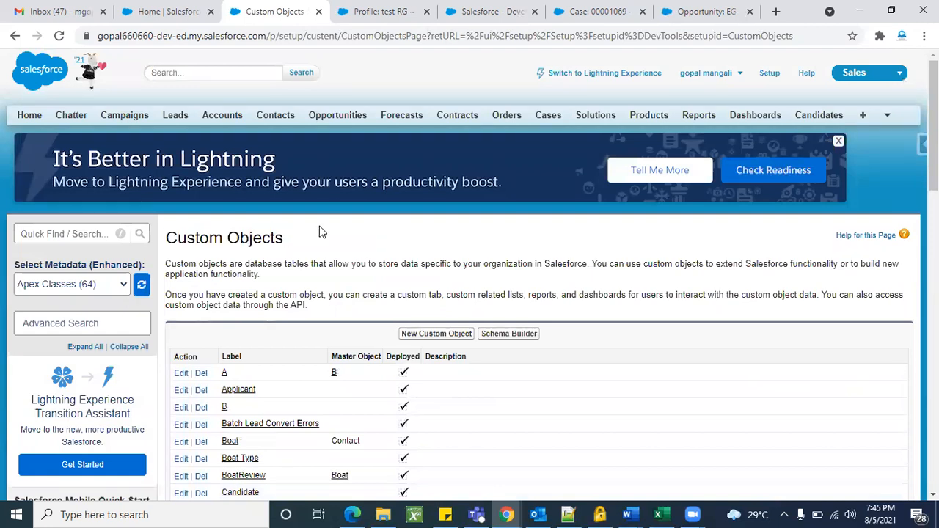
Filter the Classic setup menu with 'acc' and browse the Accounts entries.
click(70, 234)
text(acc)
scroll(100, 301, down, 4)
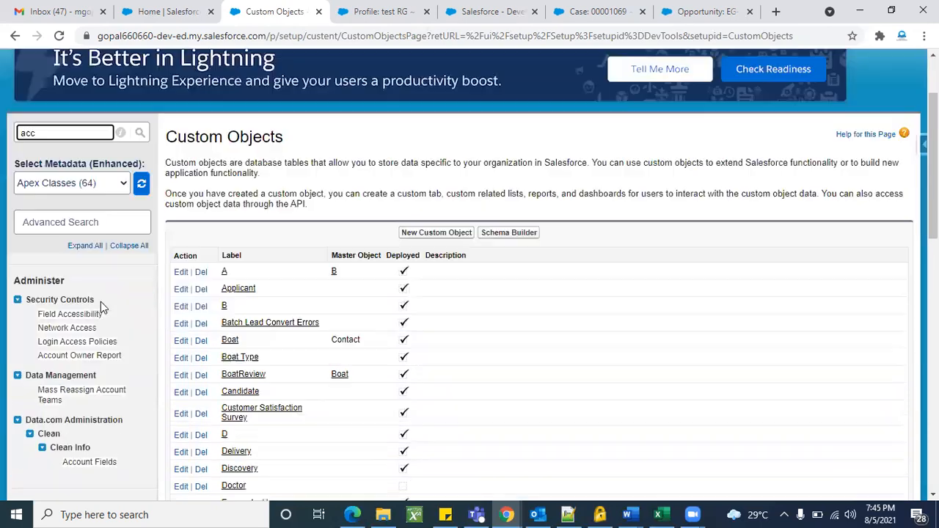
scroll(80, 302, down, 4)
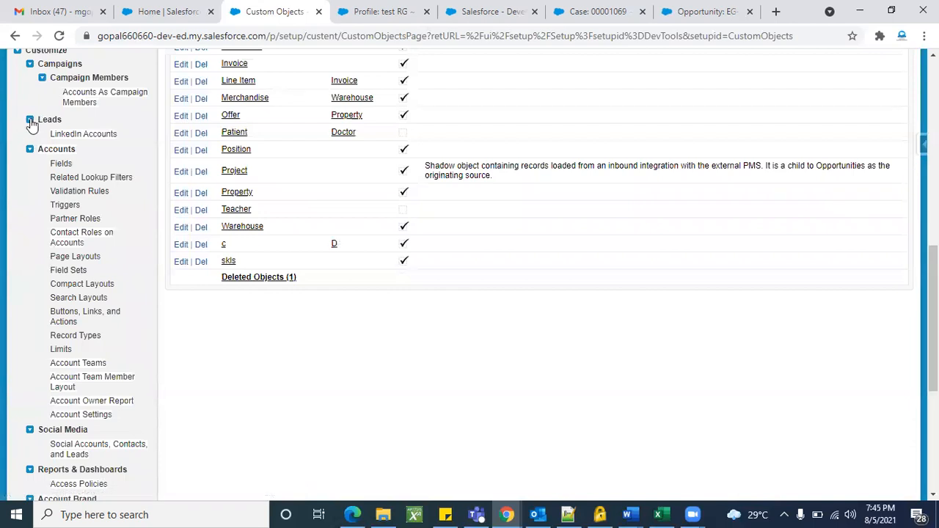
scroll(51, 344, down, 2)
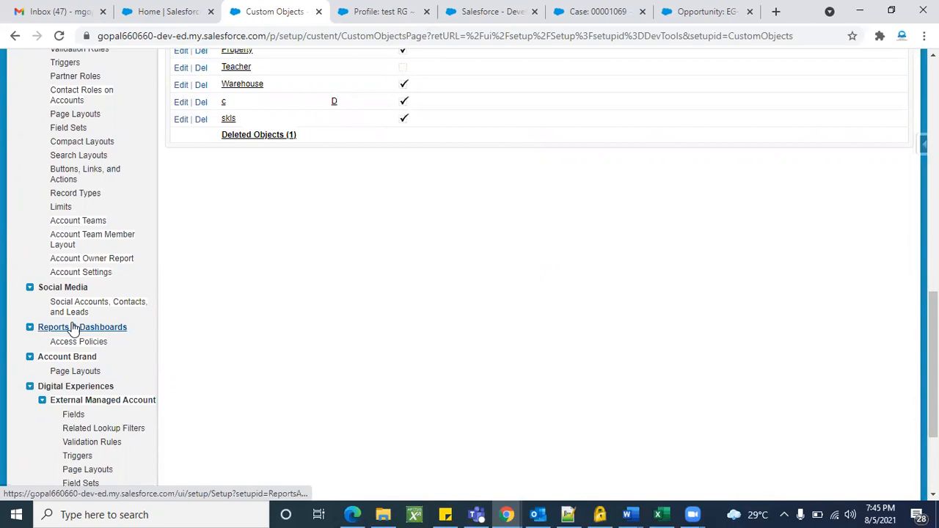
scroll(22, 355, down, 3)
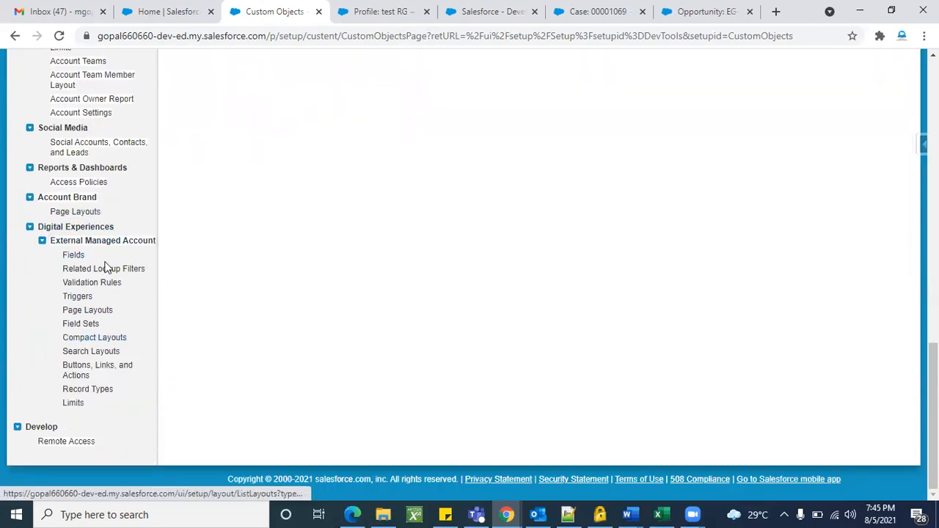
scroll(104, 268, up, 10)
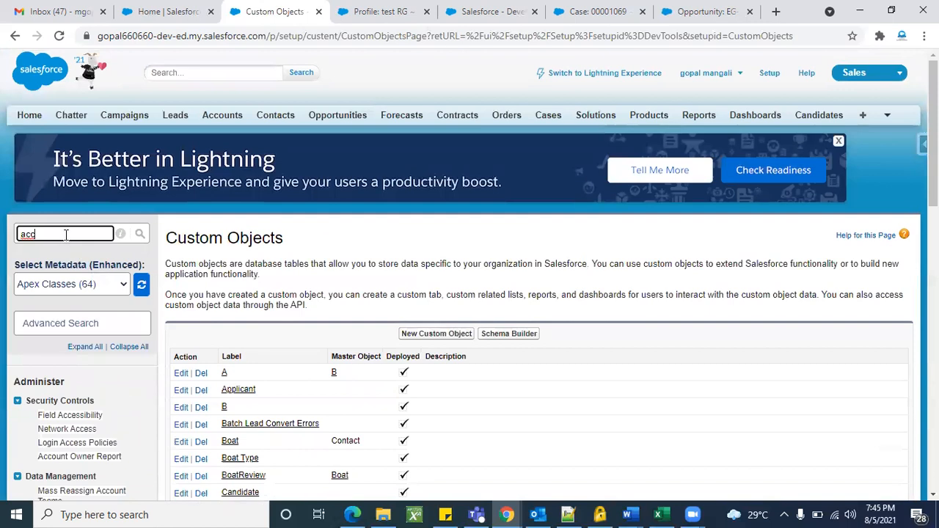
Change the setup filter to 'opp' to review Opportunities entries, then switch to Lightning Experience.
key(BackSpace)
text(opp)
scroll(65, 234, down, 2)
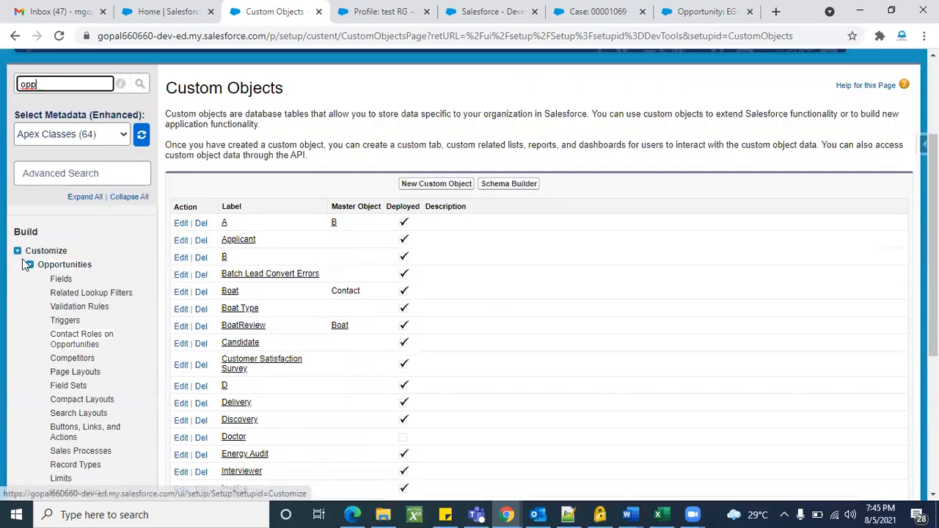
scroll(94, 295, down, 1)
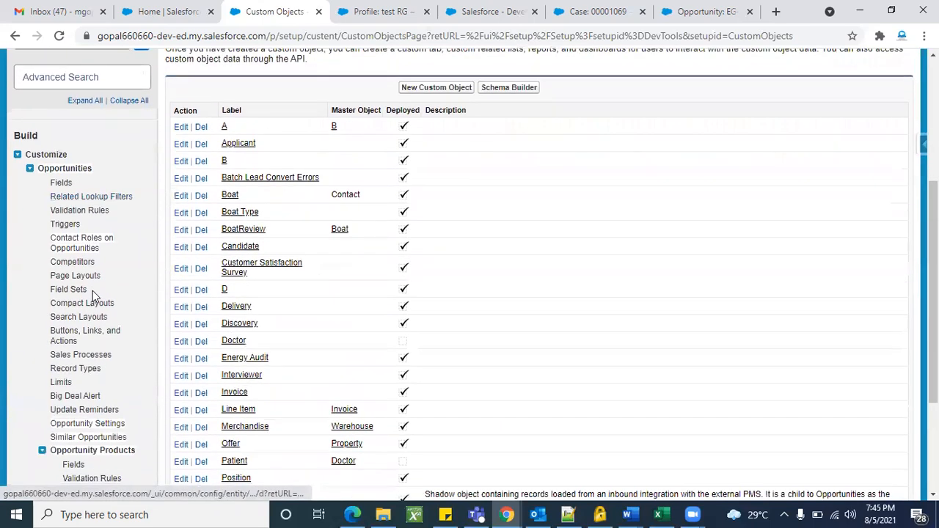
scroll(100, 386, down, 1)
scroll(107, 408, down, 1)
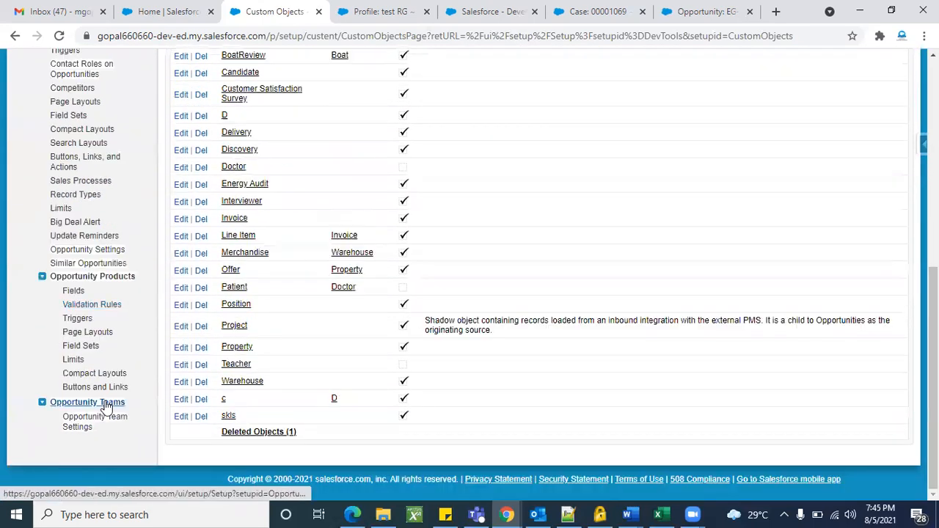
scroll(108, 260, up, 5)
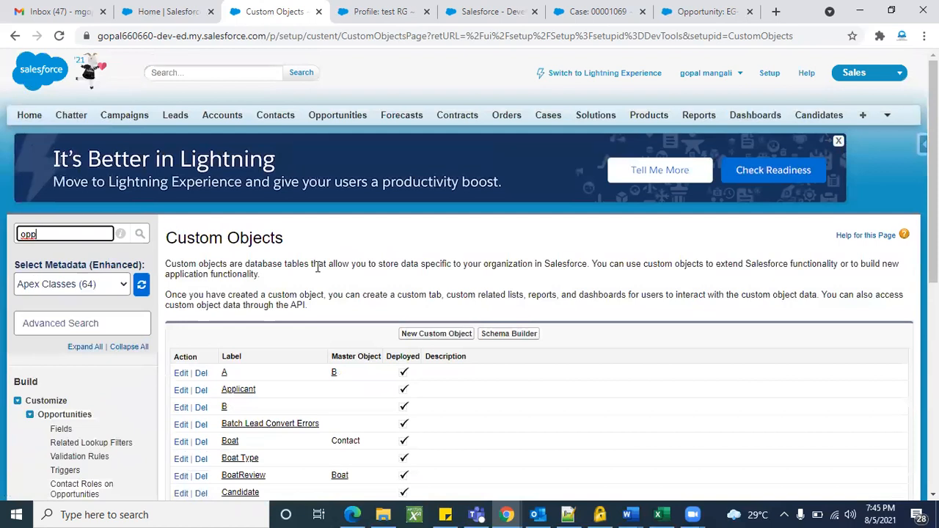
click(635, 76)
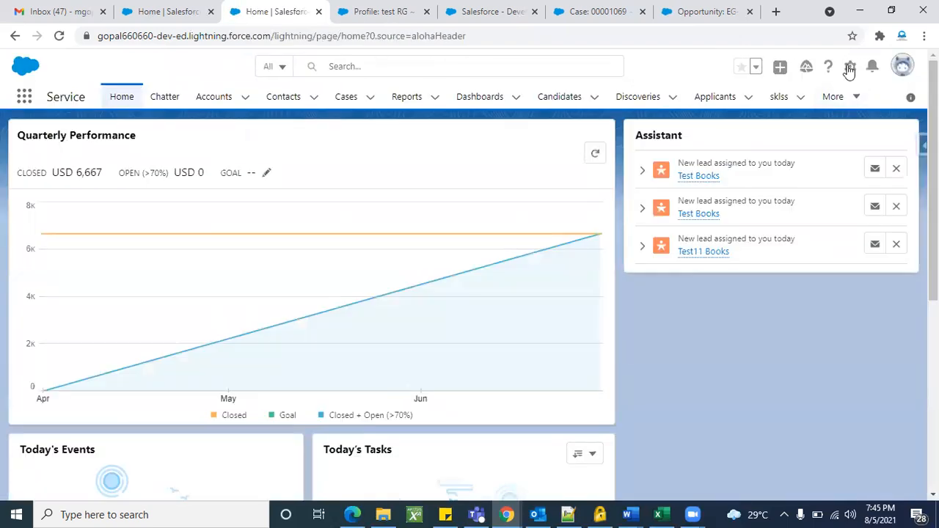
Open Lightning Setup from the gear menu and browse the Object Manager list.
click(849, 66)
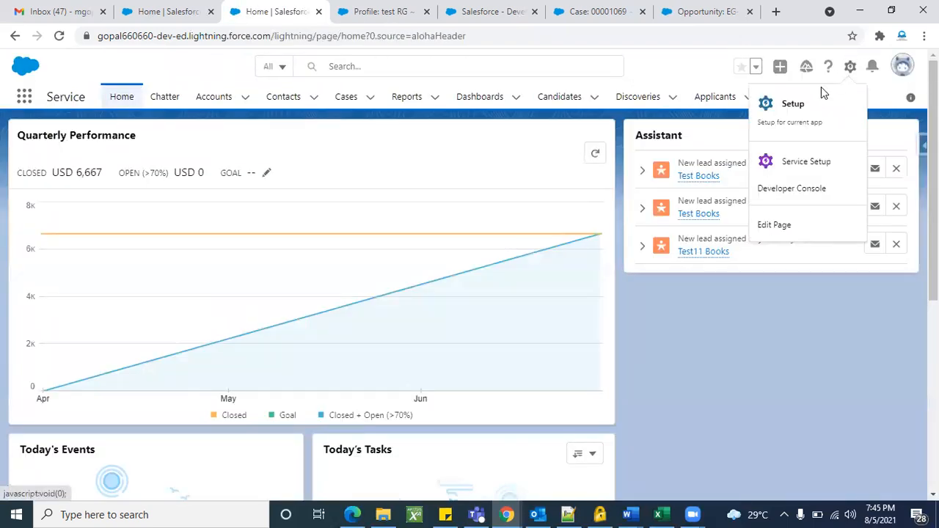
click(787, 112)
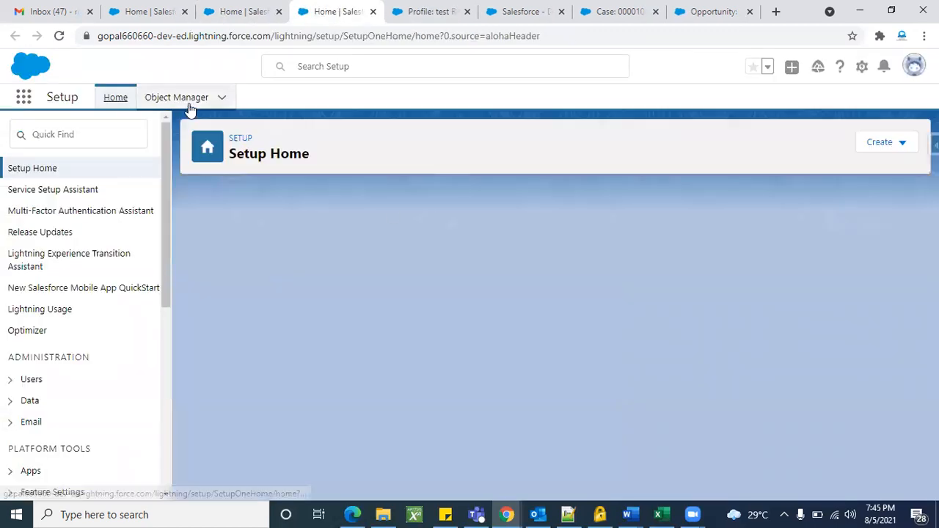
click(185, 99)
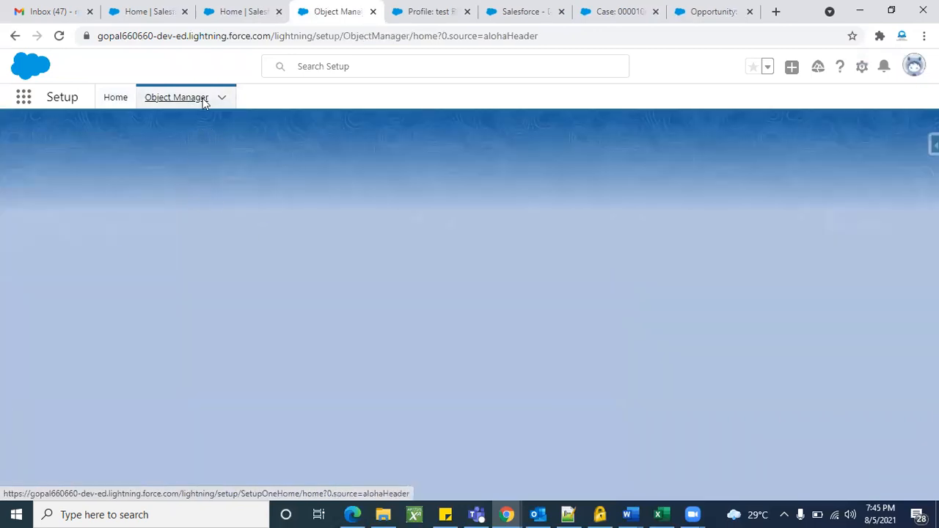
scroll(546, 357, down, 2)
scroll(546, 356, down, 15)
scroll(546, 357, up, 20)
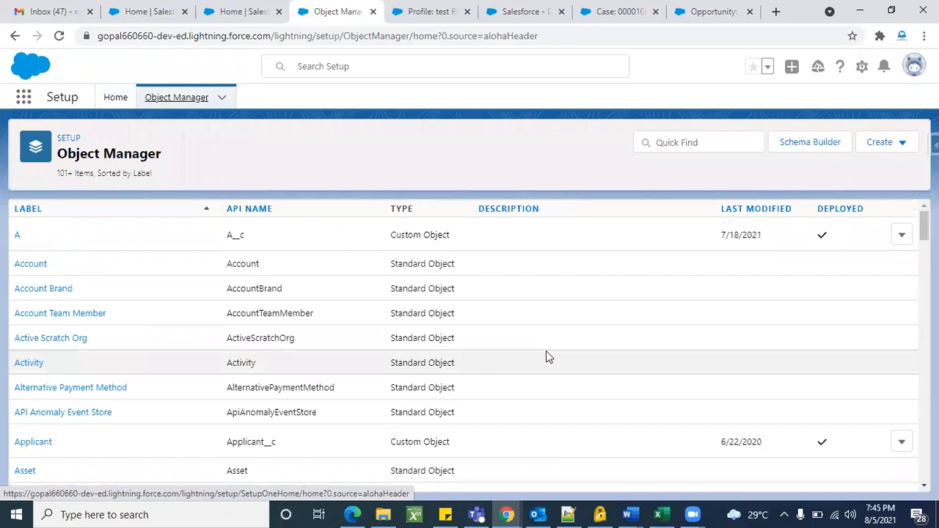
Search the object list for 'mobi', then clear the search to show all objects.
click(681, 147)
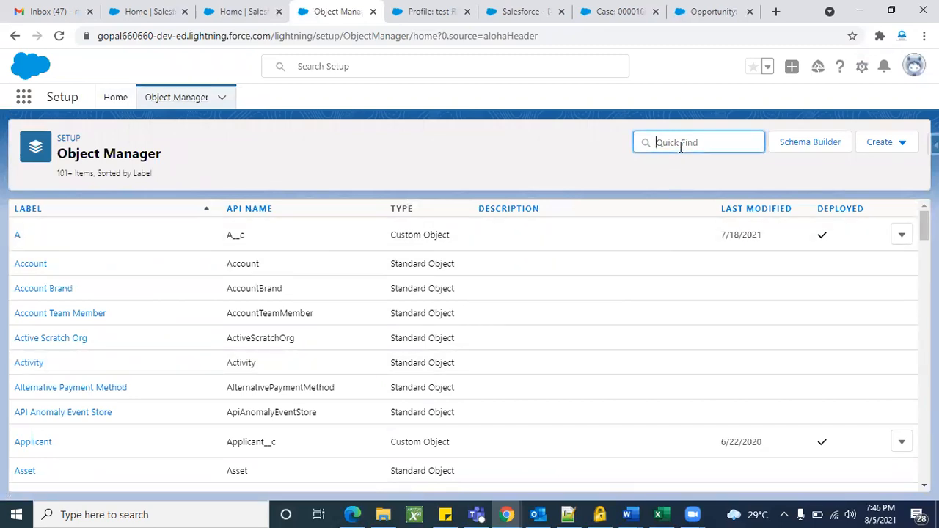
text(mobi)
key(BackSpace)
key(BackSpace)
key(BackSpace)
key(BackSpace)
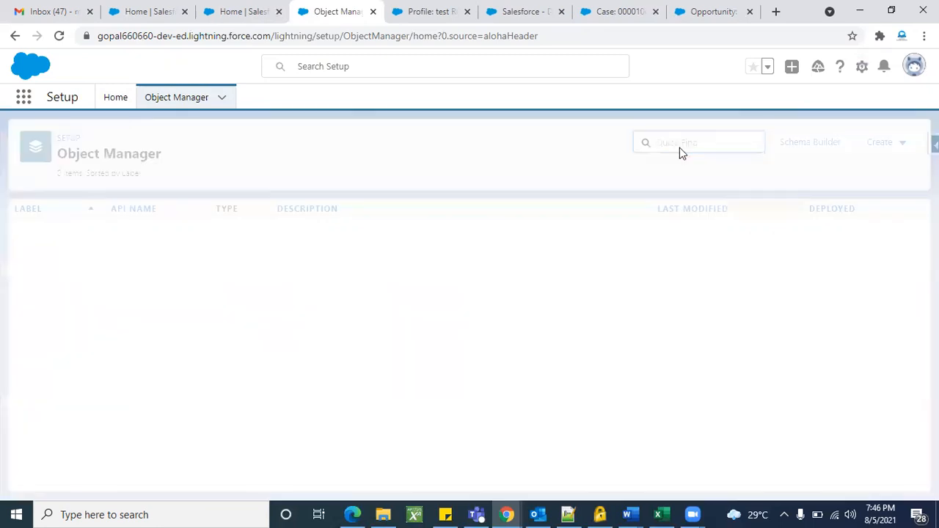